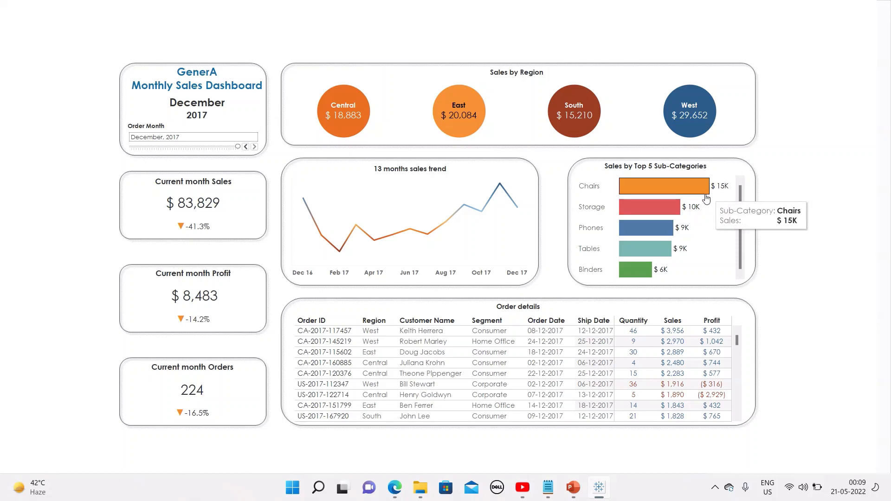
Step: Step the dashboard's order month back from December 2017 one month at a time, and set it to July 2016
mouse_move(679, 257)
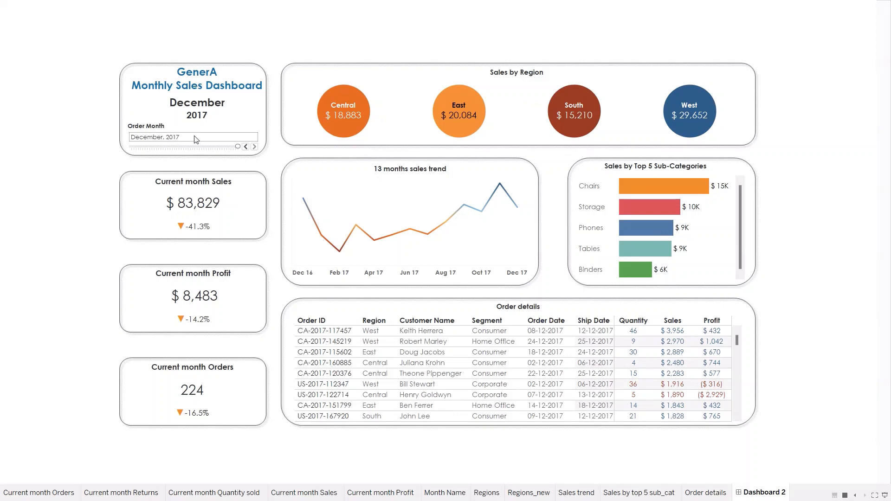
click(246, 147)
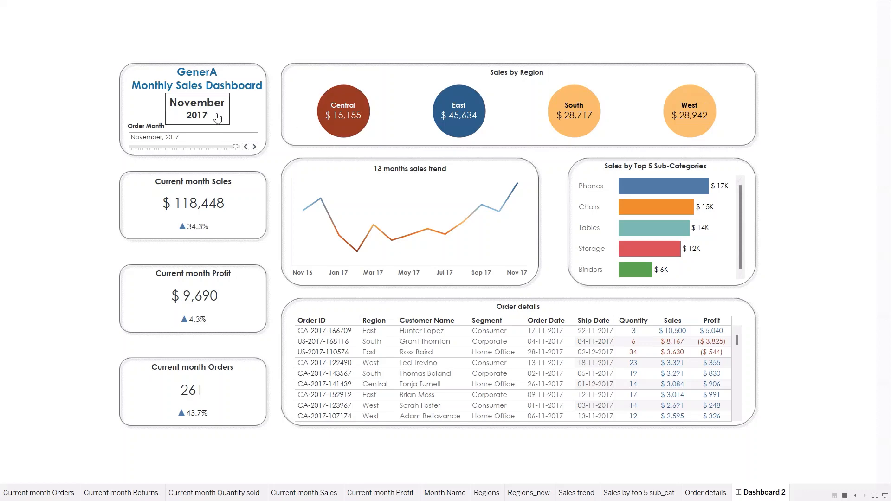
click(246, 146)
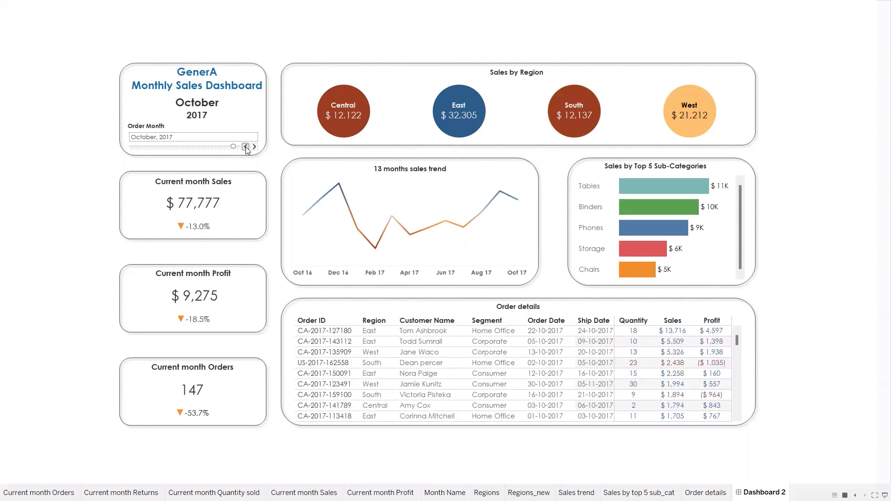
click(246, 147)
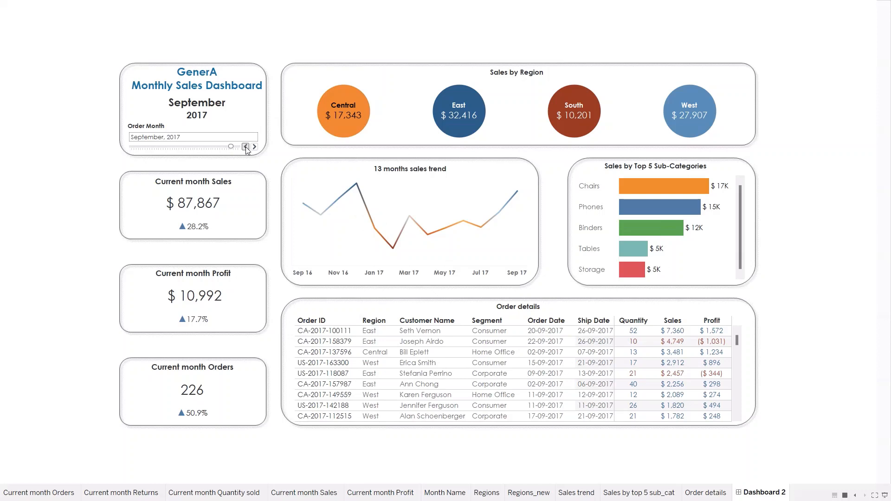
click(246, 147)
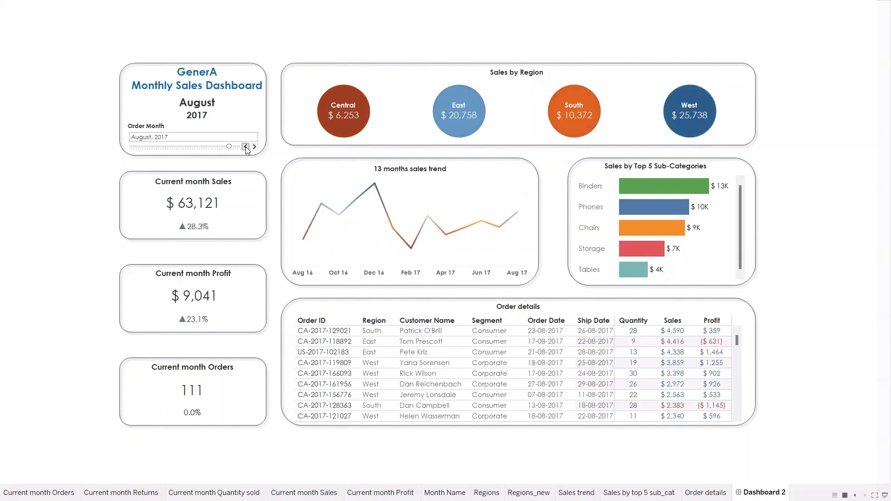
click(246, 147)
click(246, 146)
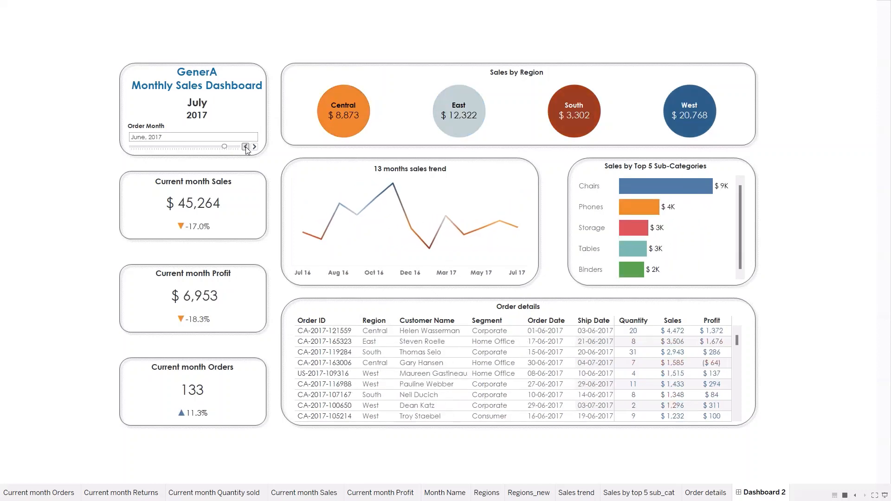
drag(225, 148, 200, 148)
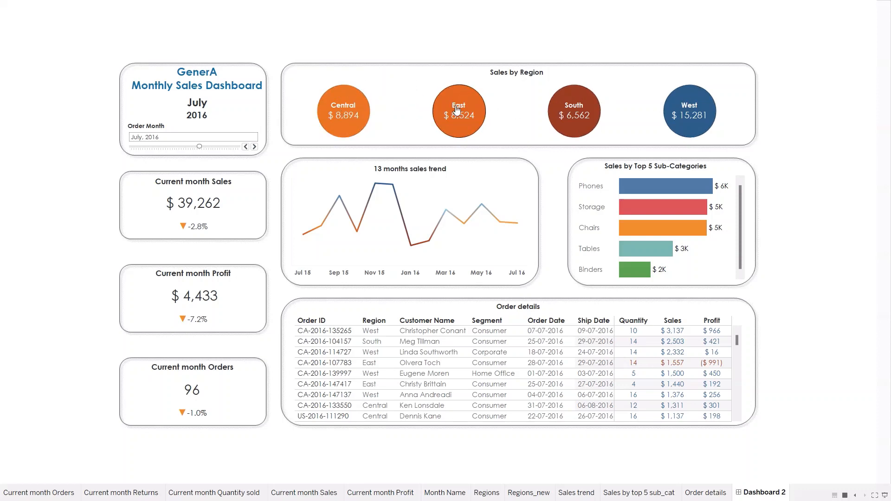
Step: Filter the dashboard by the Central, East and West regions in turn, and clear the region selection
click(346, 127)
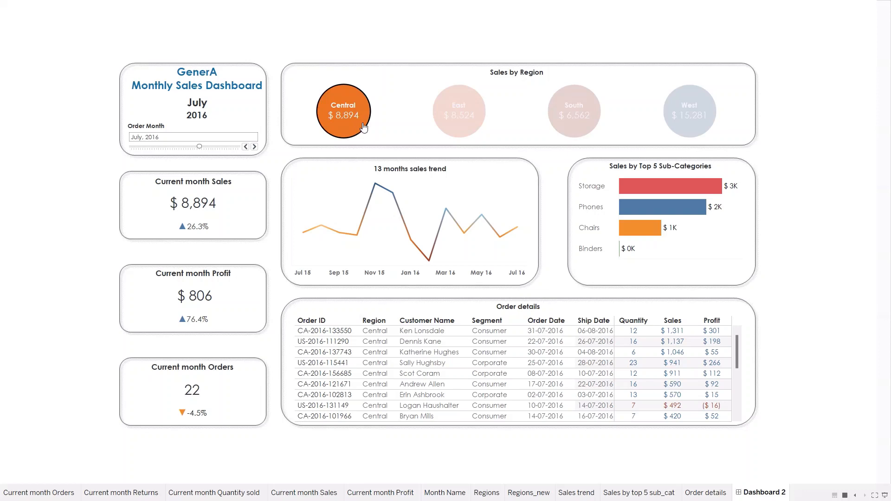
click(497, 119)
click(466, 123)
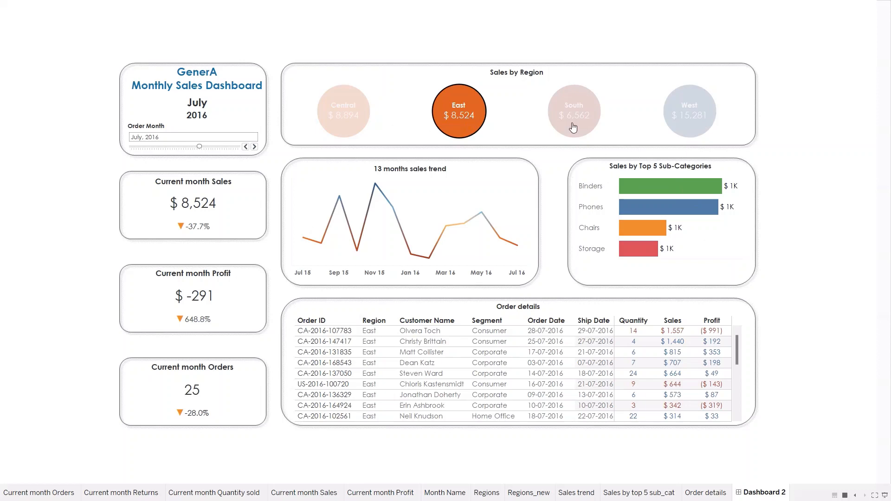
click(708, 120)
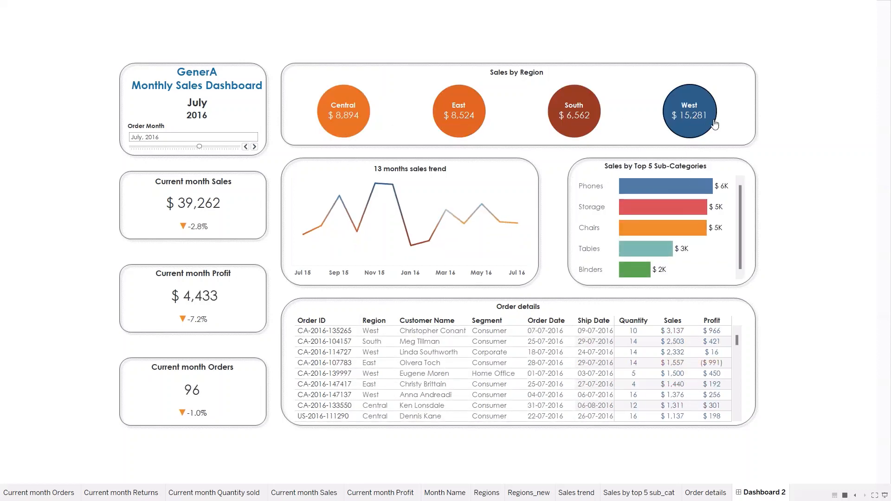
click(691, 120)
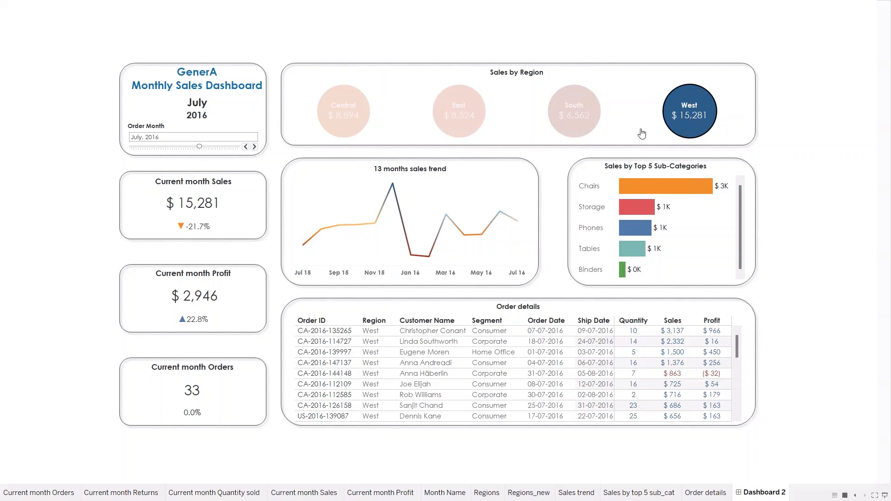
click(608, 132)
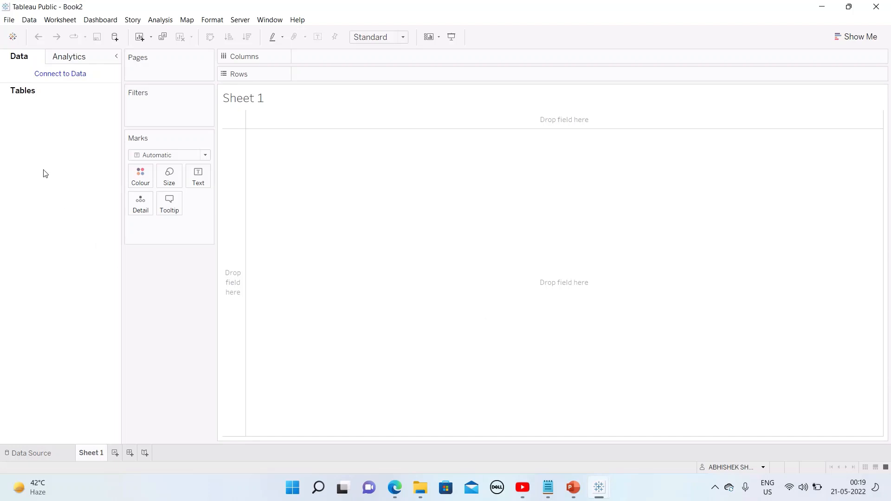
Step: Connect the new workbook to the Microsoft Excel file Sample - Superstore from the Downloads folder
click(58, 74)
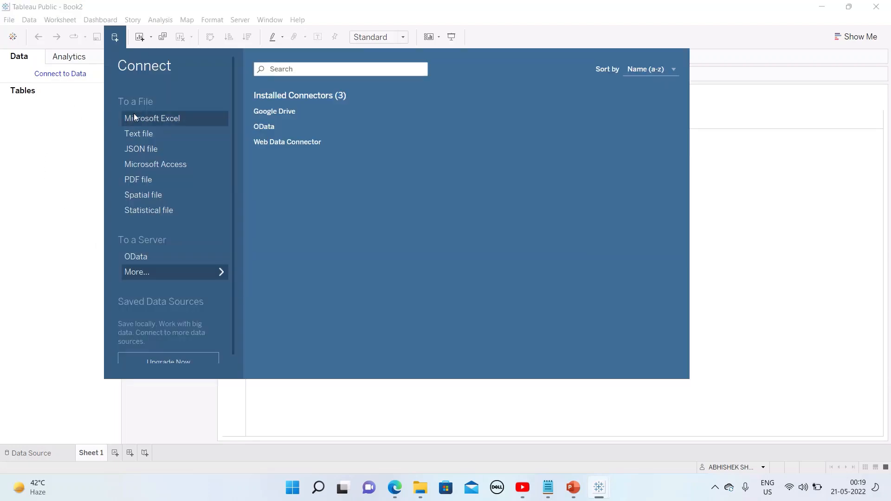
click(146, 117)
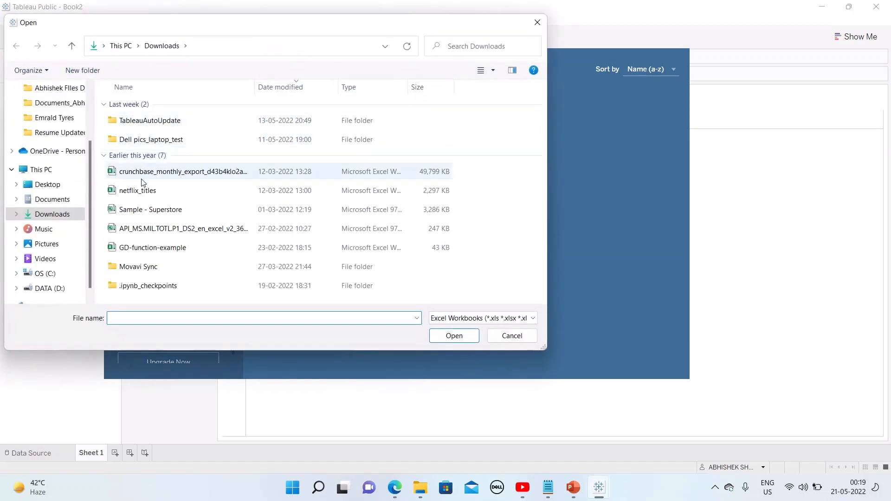
click(139, 210)
click(437, 337)
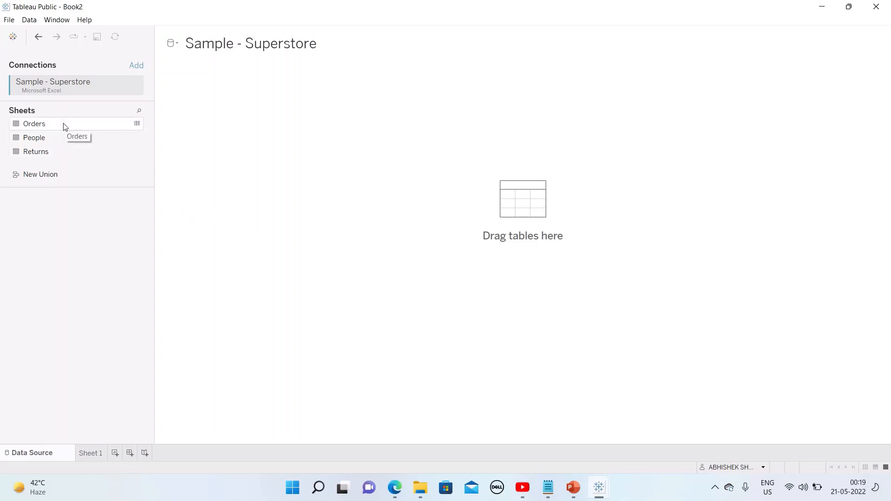
Step: Build the data source from the Orders sheet related to People and Returns, and go to Sheet 1
drag(64, 126, 241, 127)
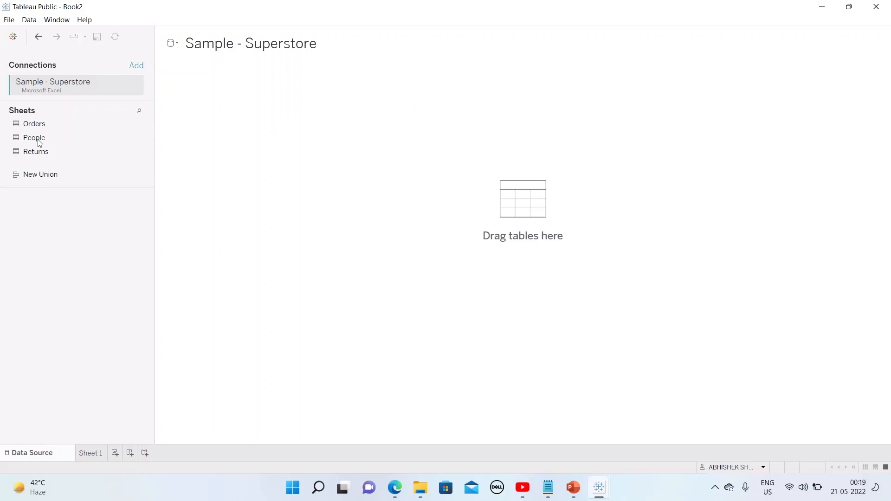
drag(42, 141, 326, 134)
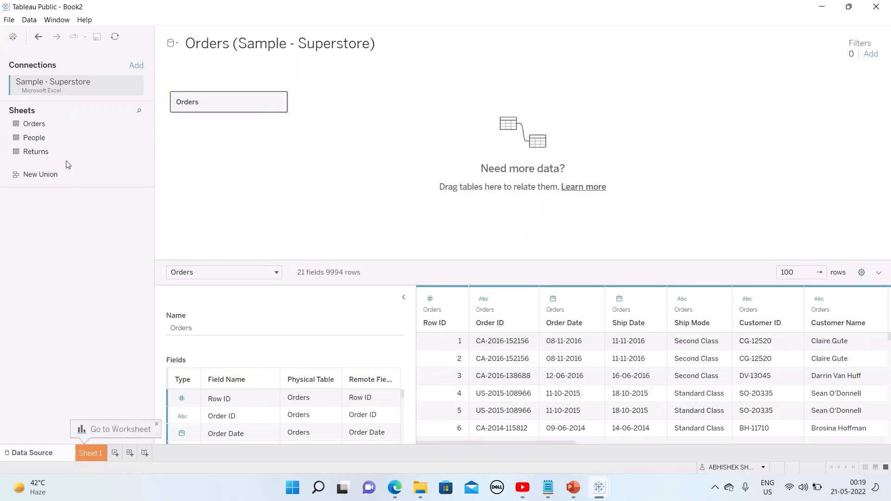
drag(52, 152, 340, 154)
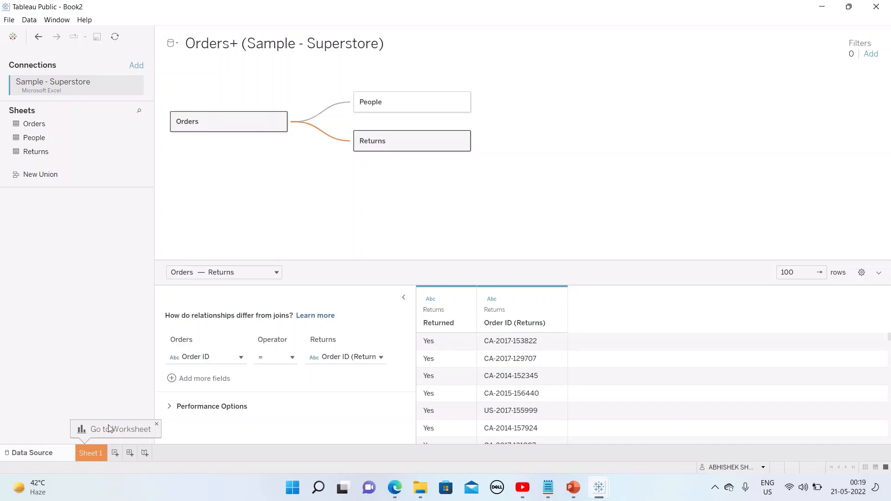
click(96, 450)
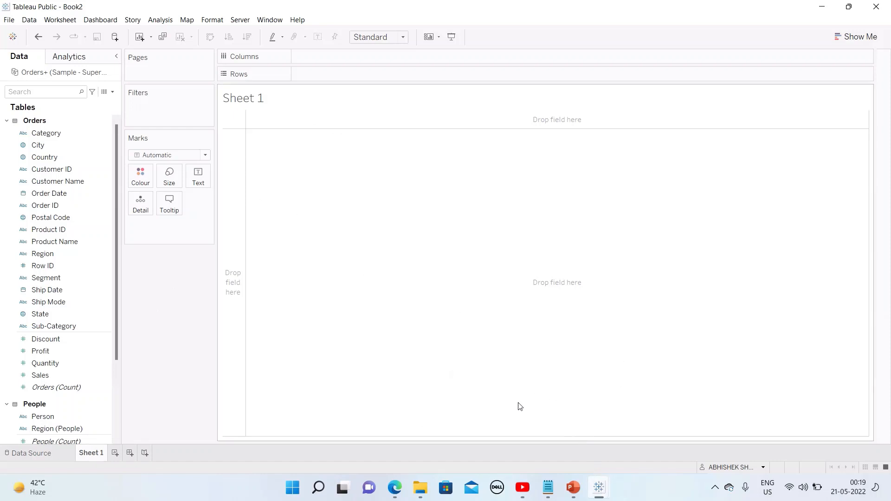
Step: Switch to the Modern Sales Dashboard_2_GenerA workbook and examine the month heading and order month control
mouse_move(599, 487)
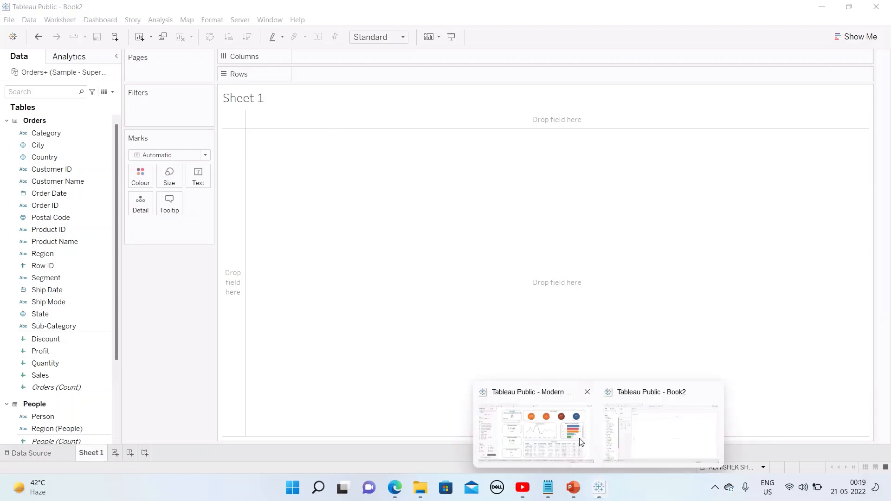
click(541, 395)
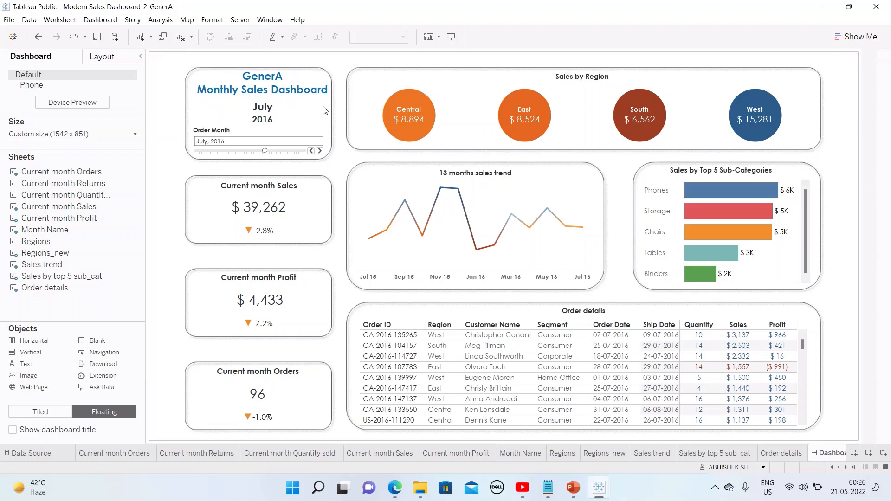
click(293, 112)
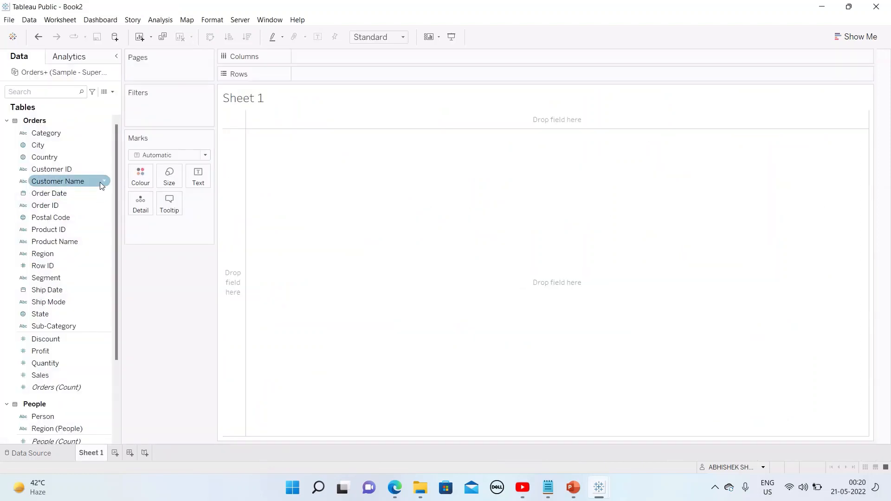
Step: In Book2, start a parameter based on the Order Date field and set its allowable values to Range
click(66, 193)
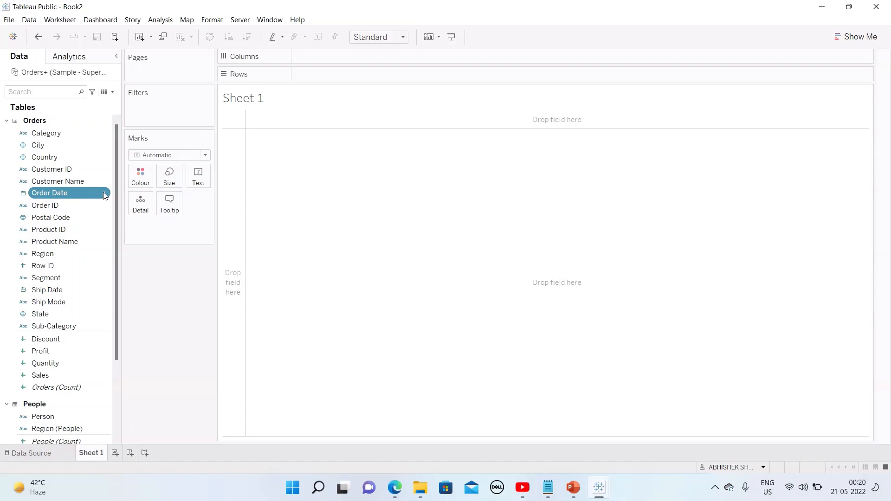
drag(121, 179, 138, 179)
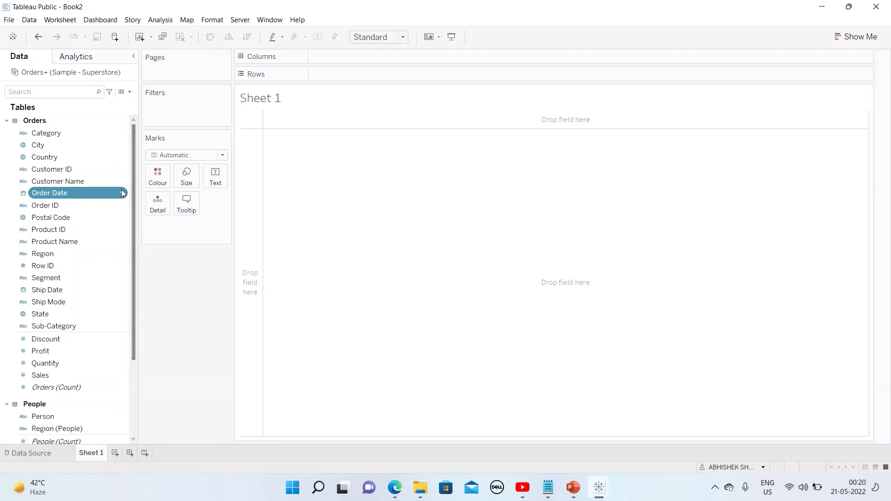
right_click(122, 194)
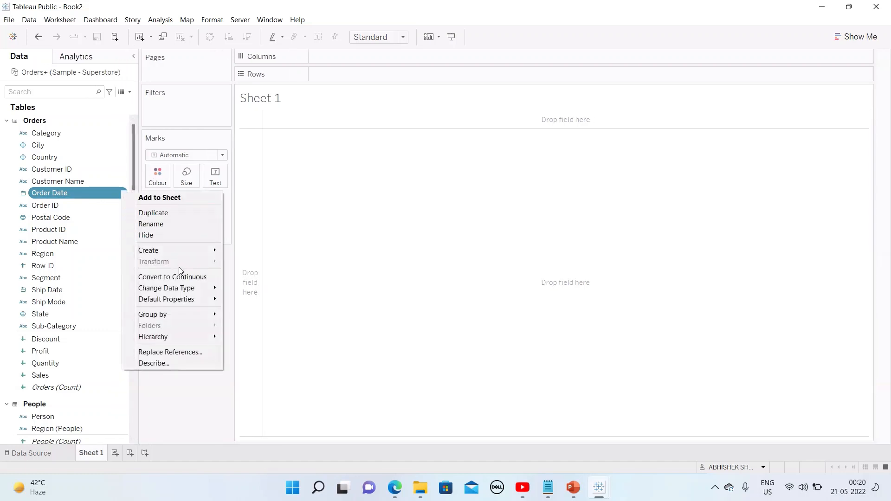
mouse_move(198, 254)
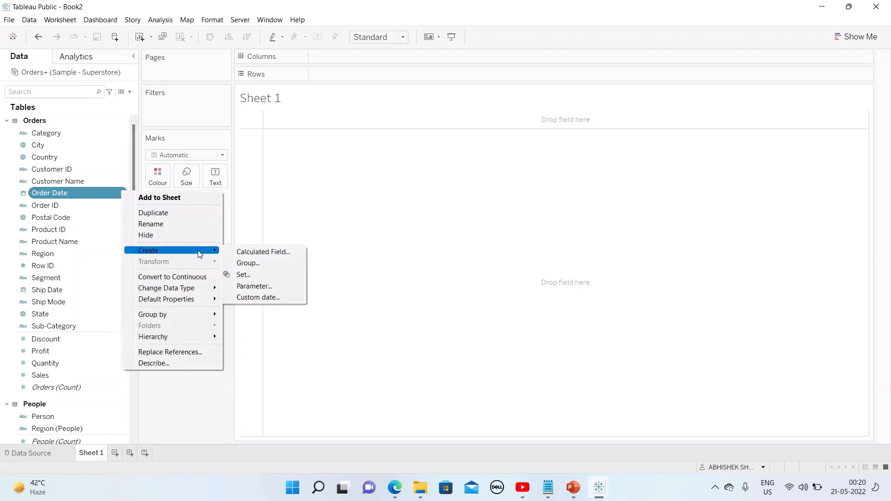
click(251, 287)
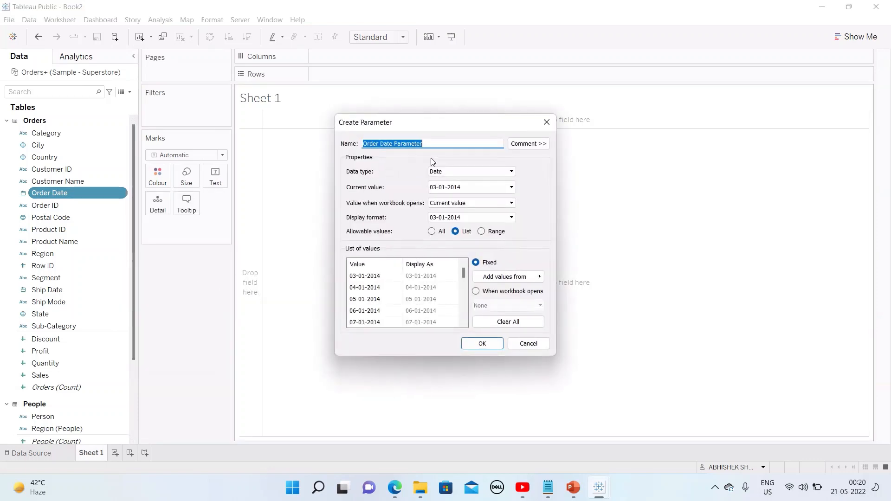
click(432, 231)
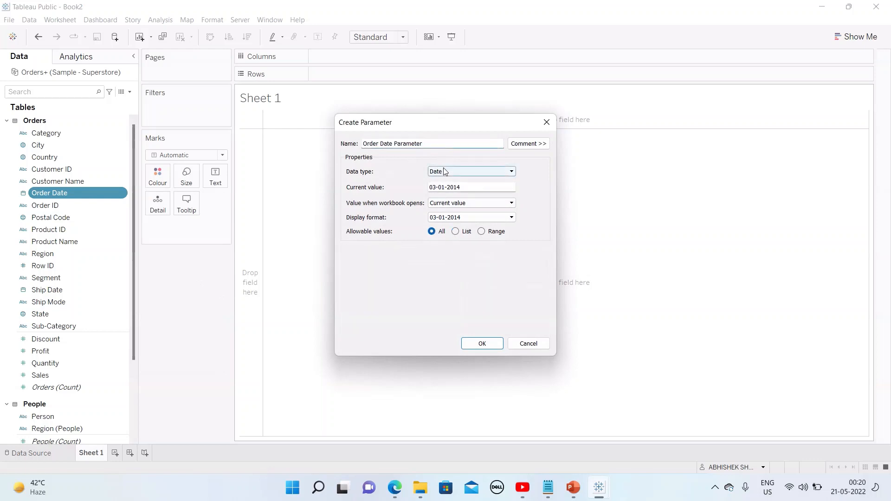
click(457, 172)
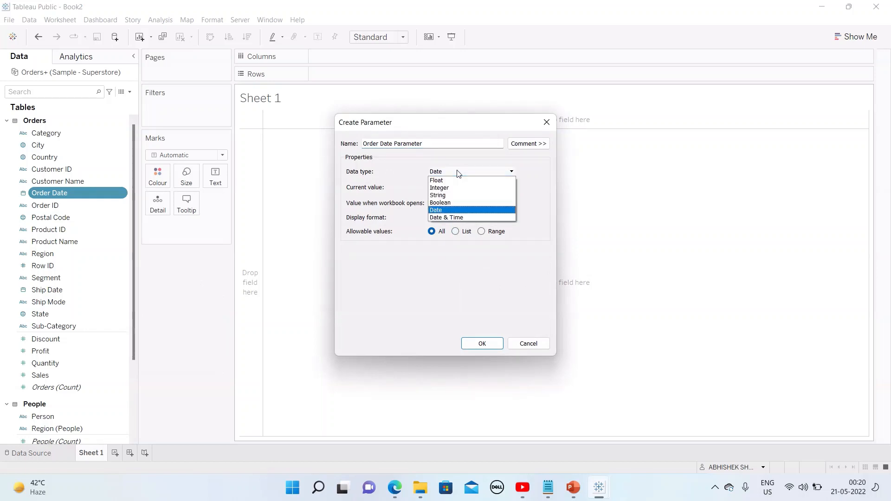
click(457, 172)
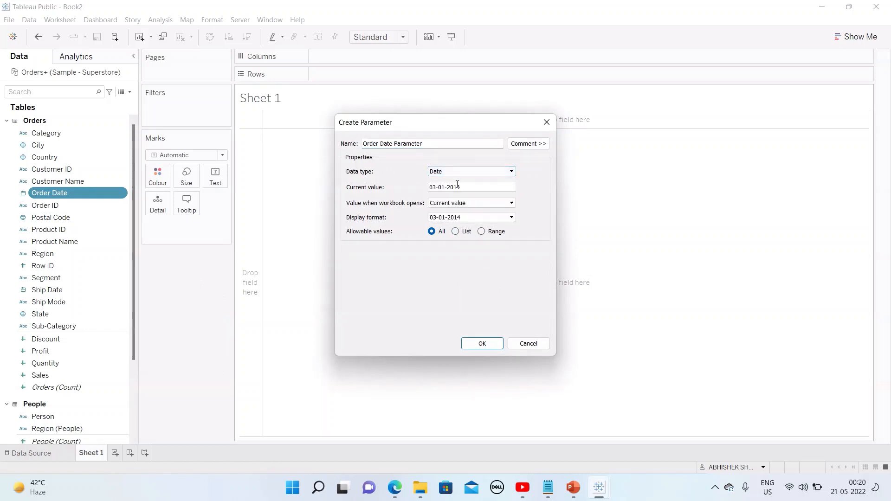
click(481, 231)
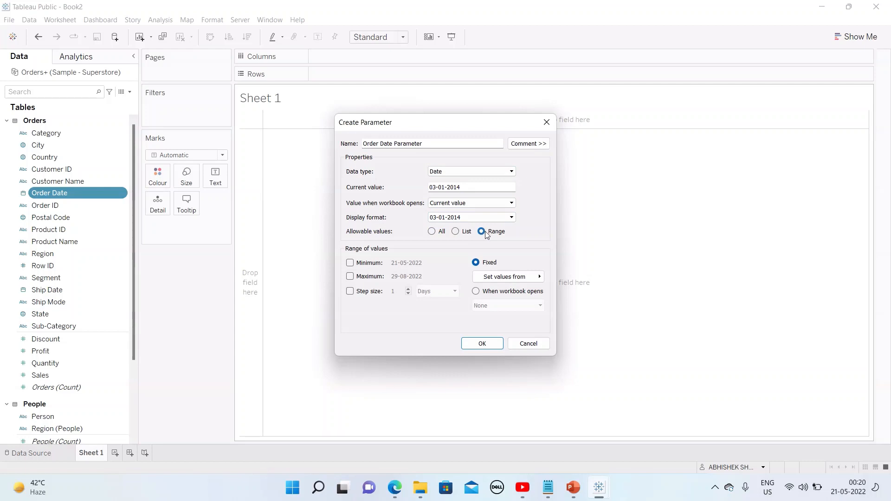
Step: Set the Order Date parameter's display format to the month-and-year style "March, 2001"
click(485, 217)
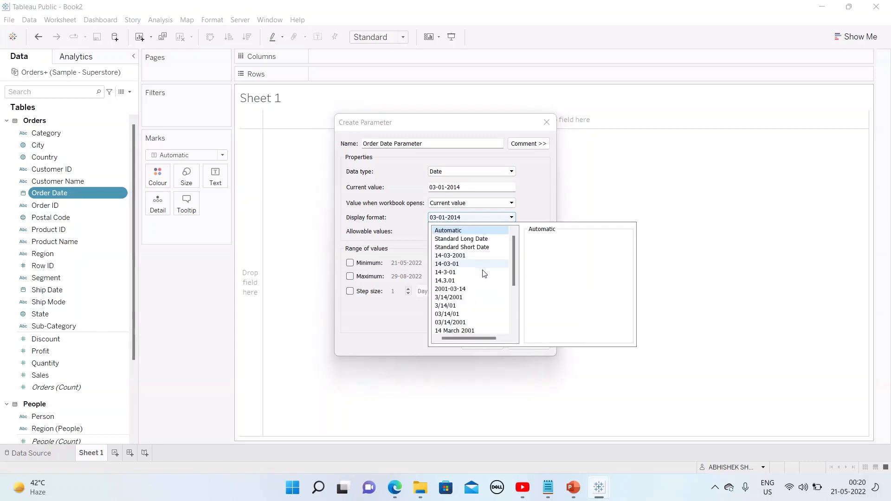
scroll(484, 297, down, 2)
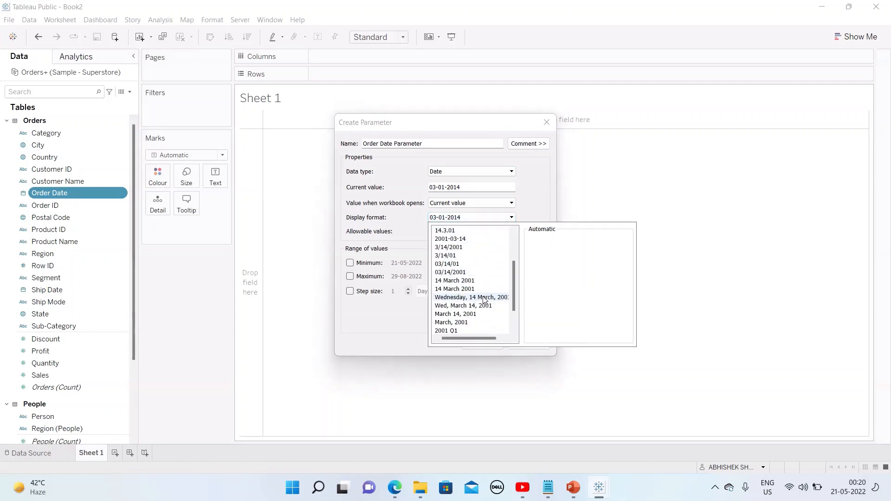
click(468, 323)
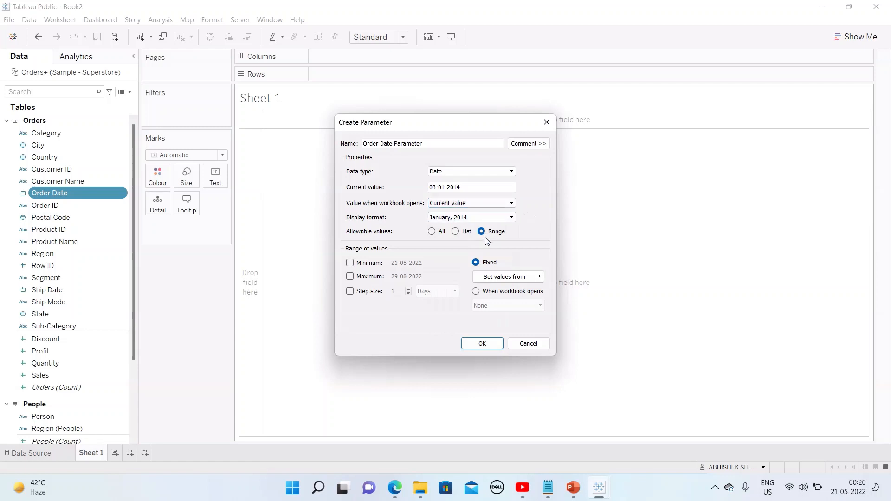
Step: Enable the parameter's minimum, maximum and step size, and fill the range limits from the Order Date field
click(350, 291)
click(350, 262)
click(350, 276)
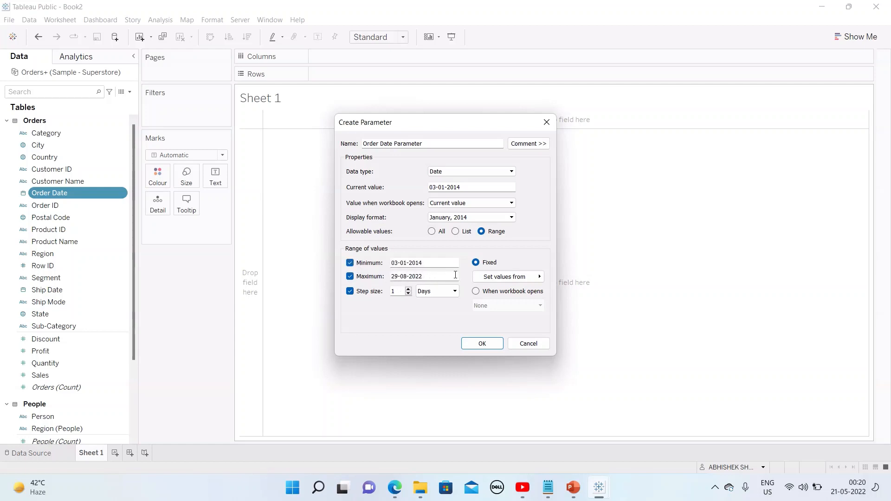
click(510, 277)
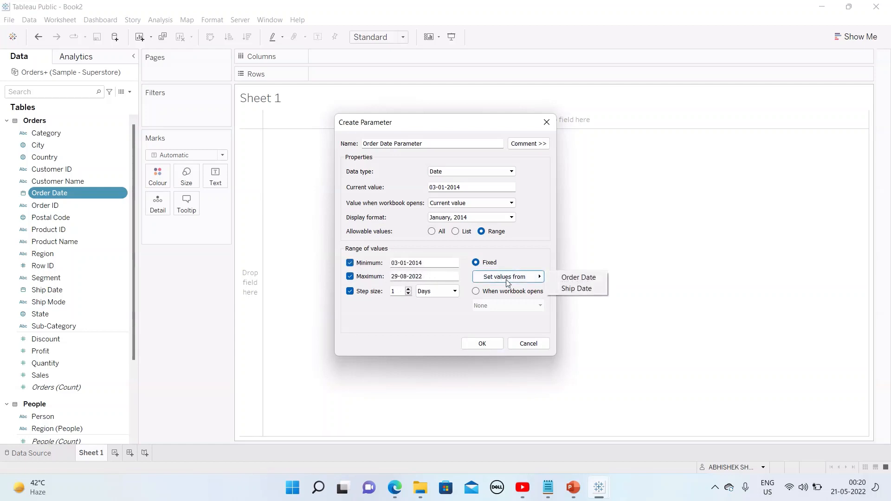
click(571, 278)
Step: Set the parameter's step size to 1 Months and create the Order Date Parameter
click(350, 290)
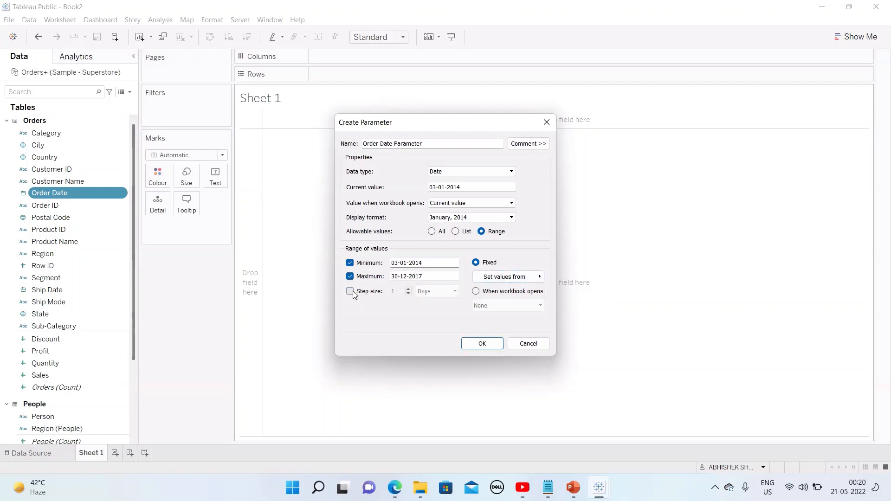
click(455, 291)
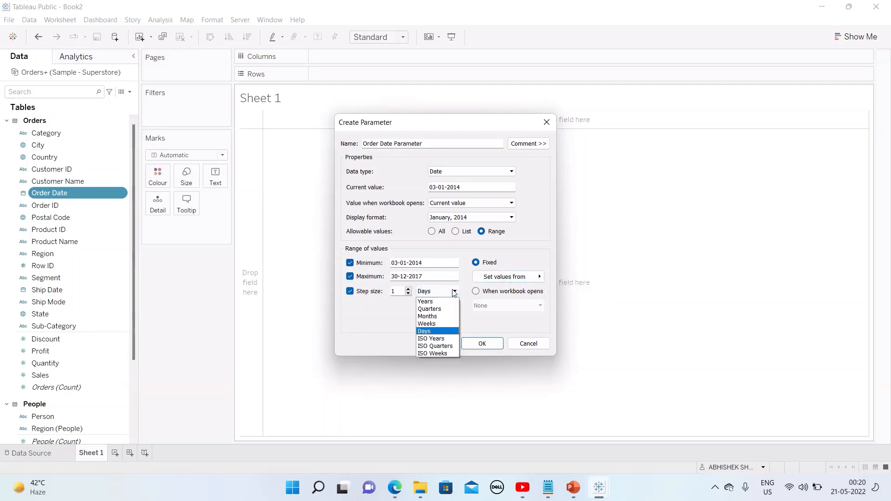
click(436, 317)
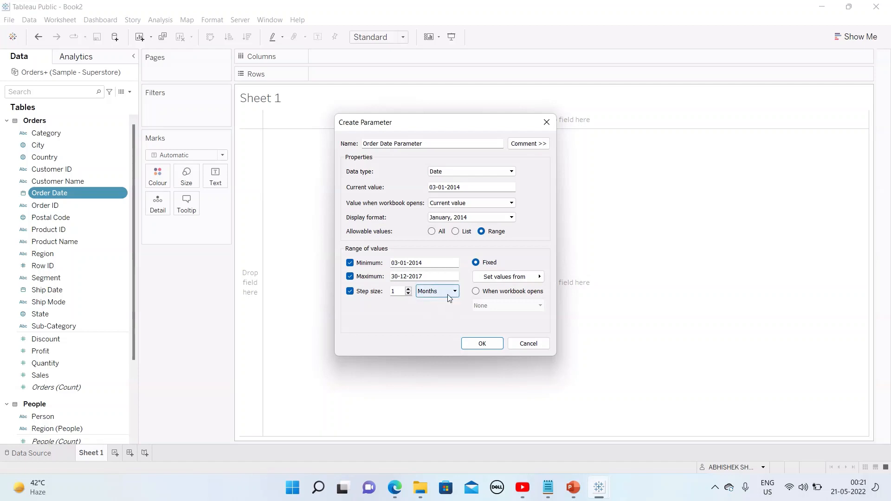
click(493, 347)
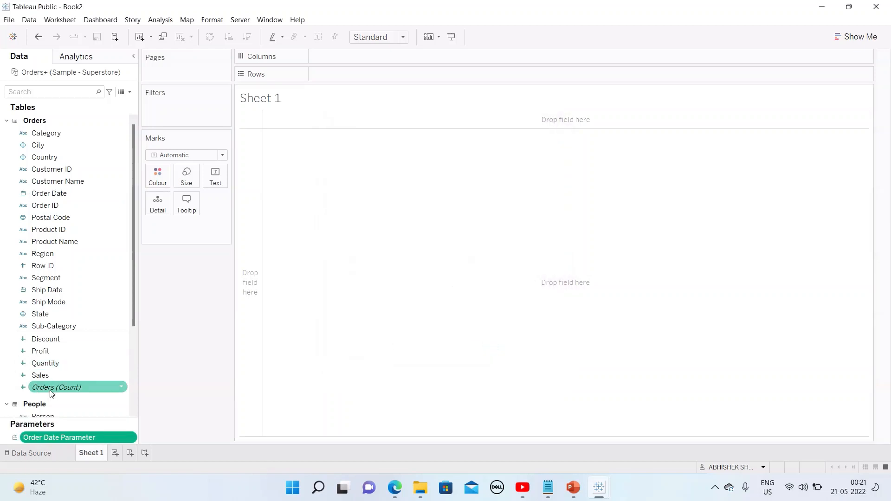
Step: Show the Order Date Parameter control on Sheet 1 and set it to December, 2017
click(132, 438)
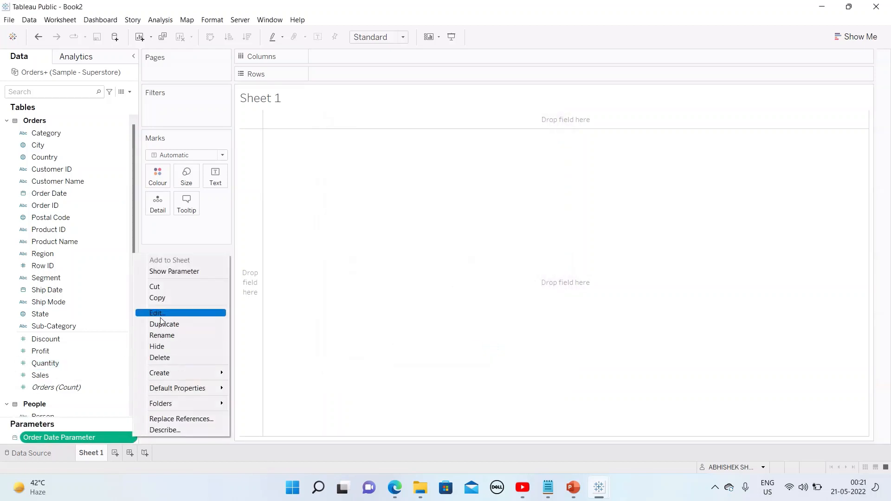
click(168, 277)
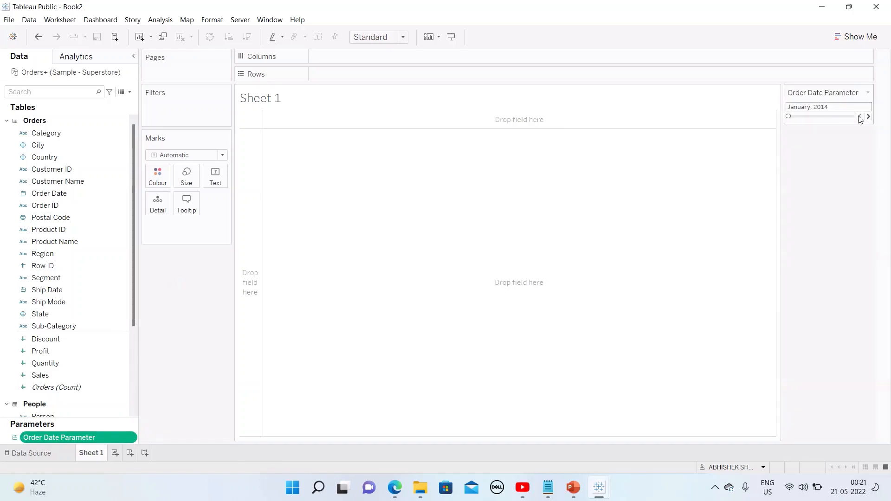
drag(791, 120, 853, 117)
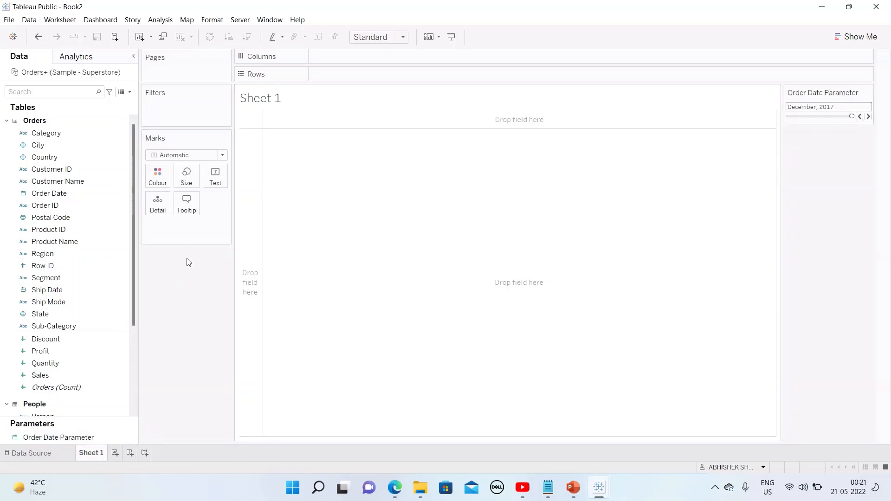
Step: Widen the data pane slightly and start a calculated field named "Current Month"
drag(139, 149, 147, 130)
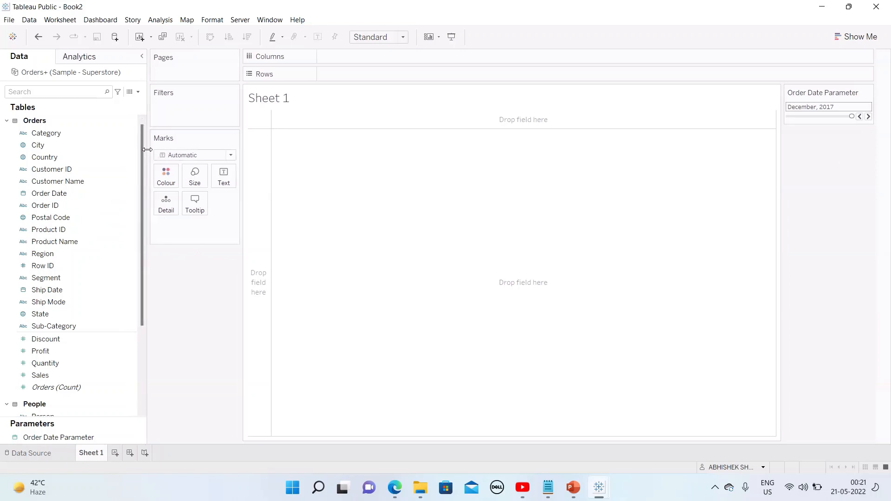
click(138, 91)
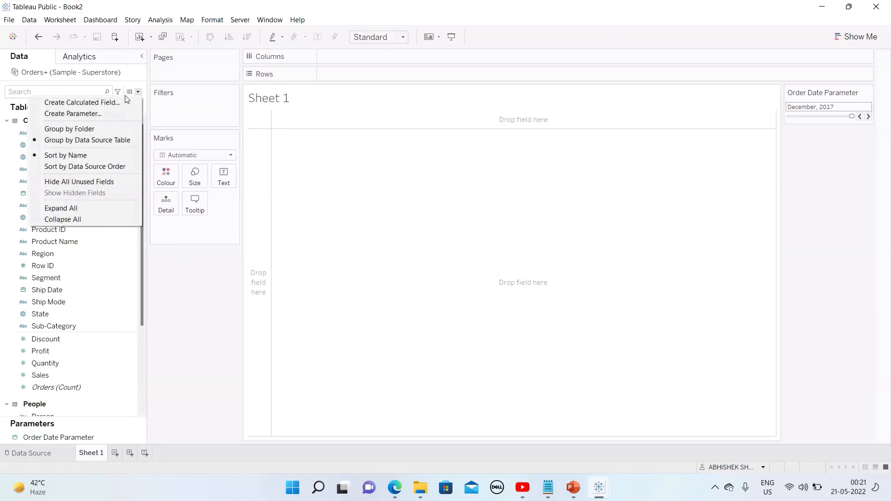
click(123, 102)
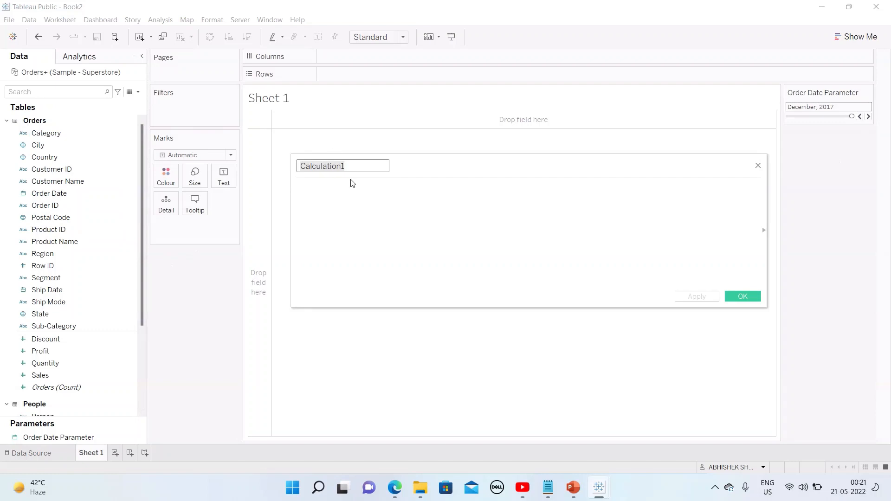
text(Current )
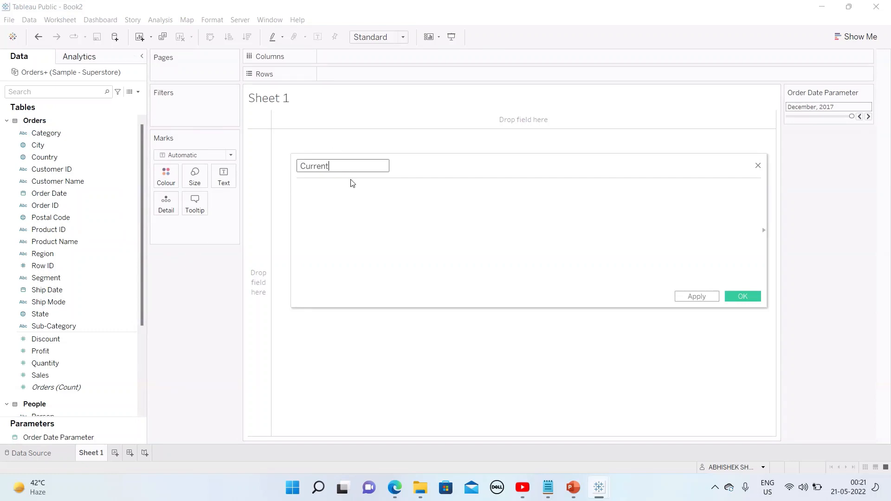
text(Month)
key(Tab)
Step: Enter the formula DATEDIFF('month',[Order Date],[Order Date Parameter]) for the Current Month field
text(Datedi)
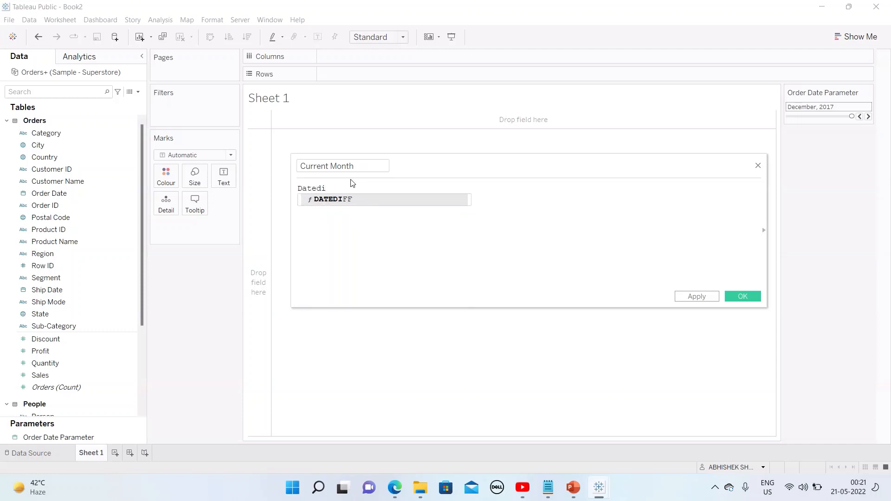
key(Return)
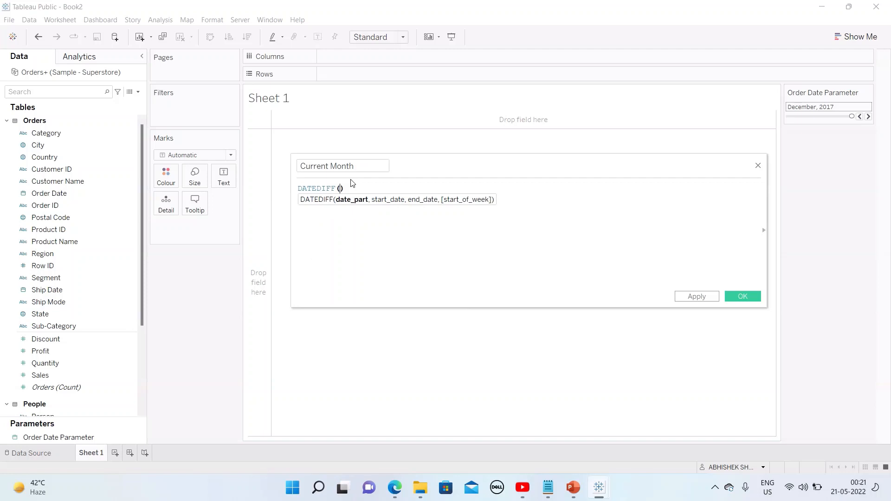
text('month)
text(')
text(,)
text(ord)
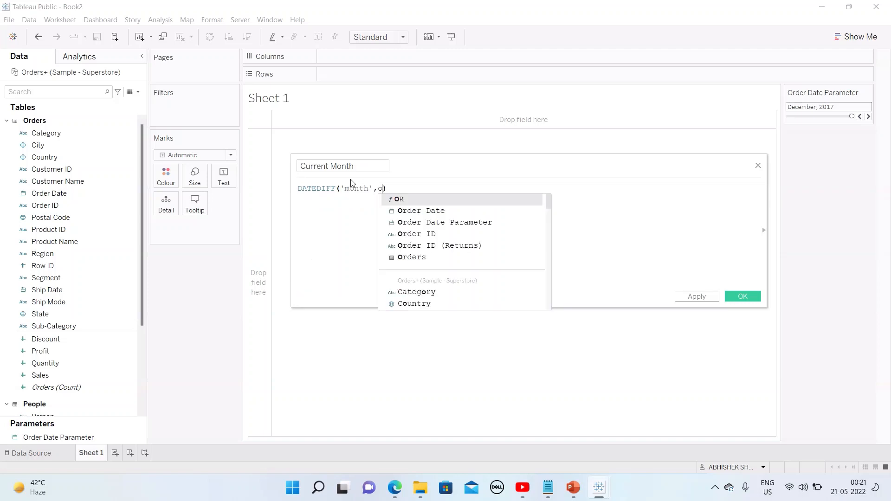
key(Return)
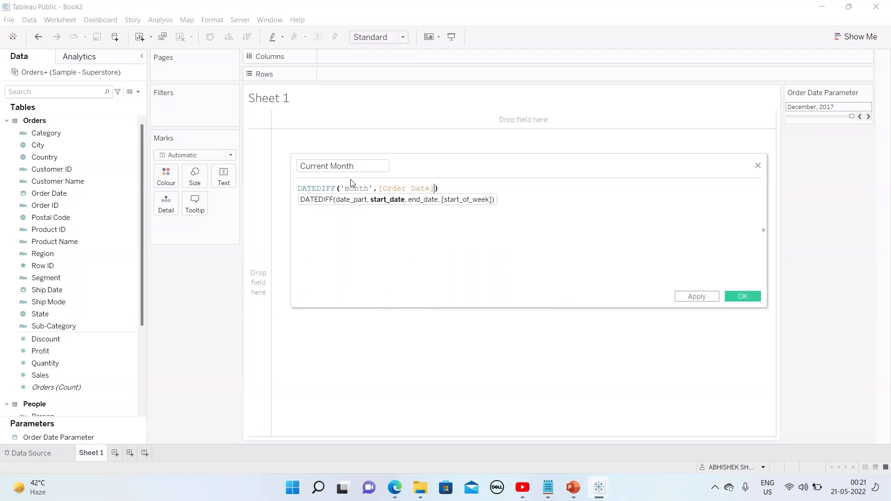
text(,ord)
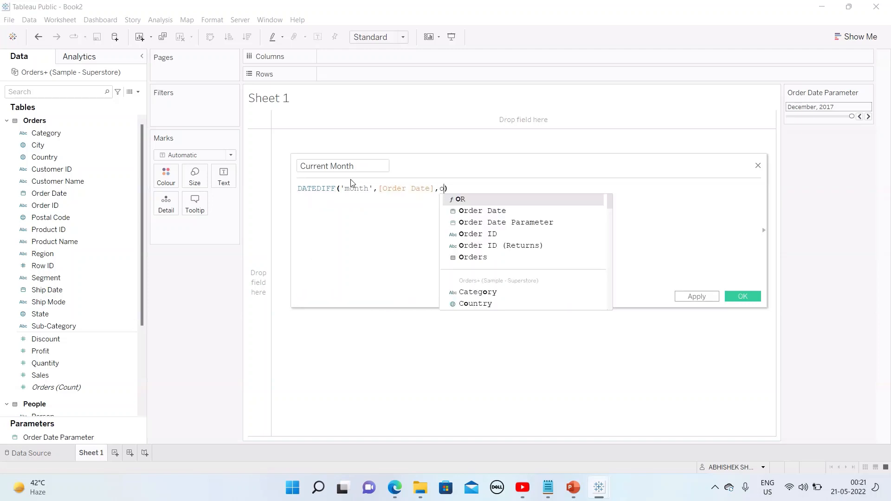
key(Down)
key(Return)
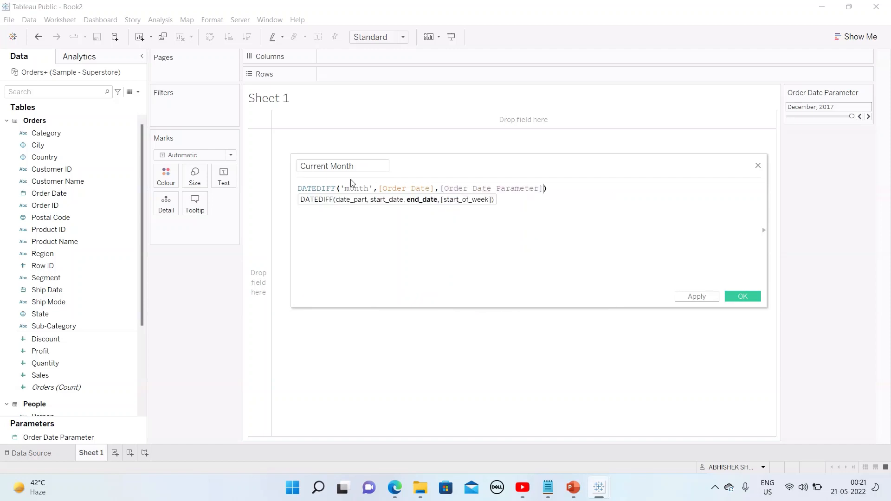
Step: Complete the Current Month formula with the comparison "= 0" and save the calculated field
text() )
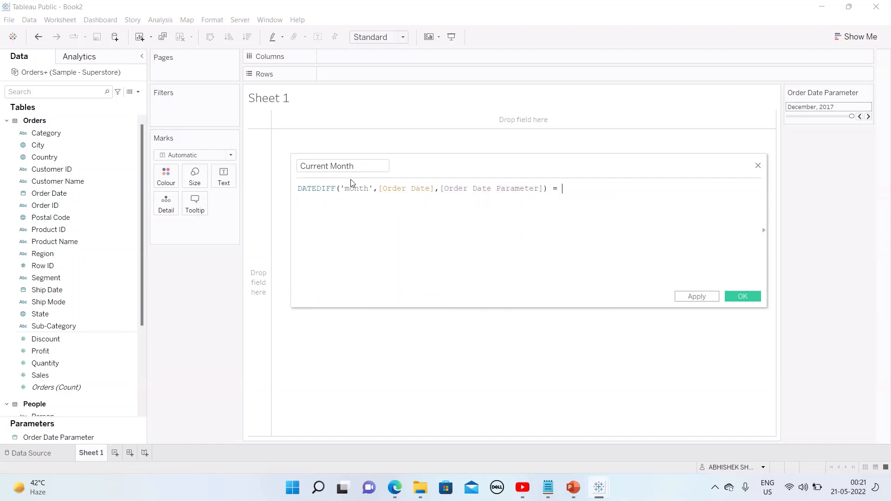
text(= )
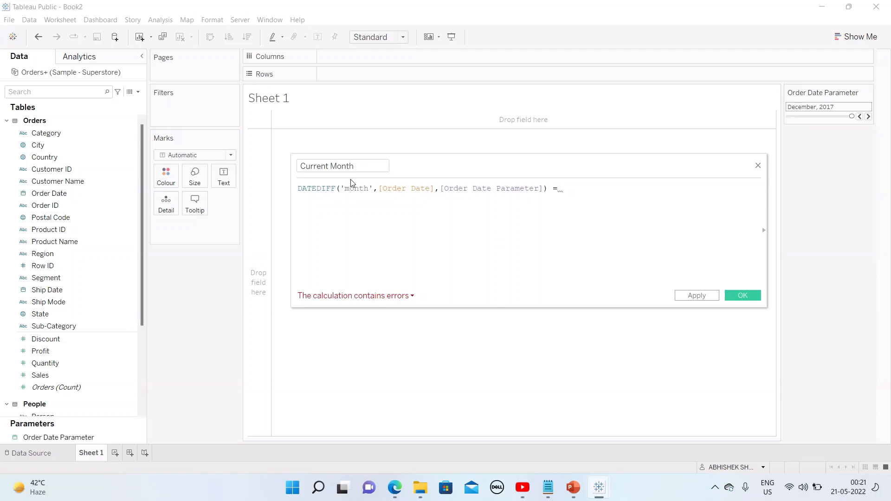
text(0)
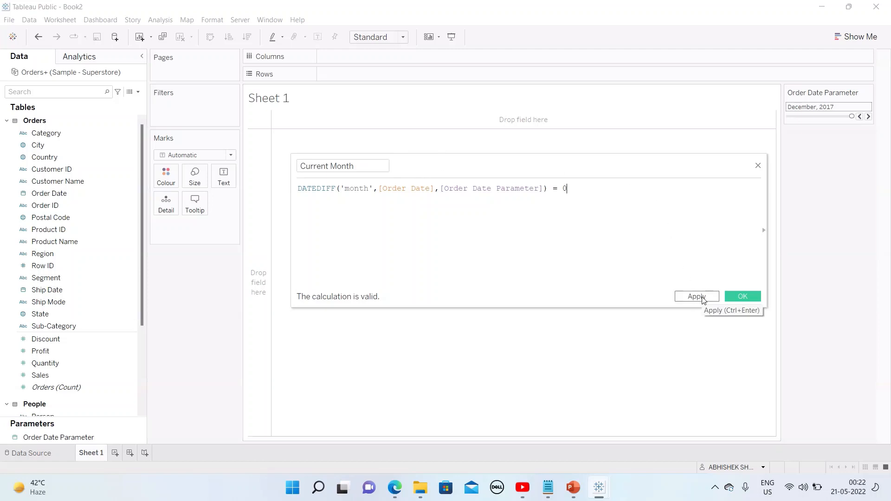
click(732, 296)
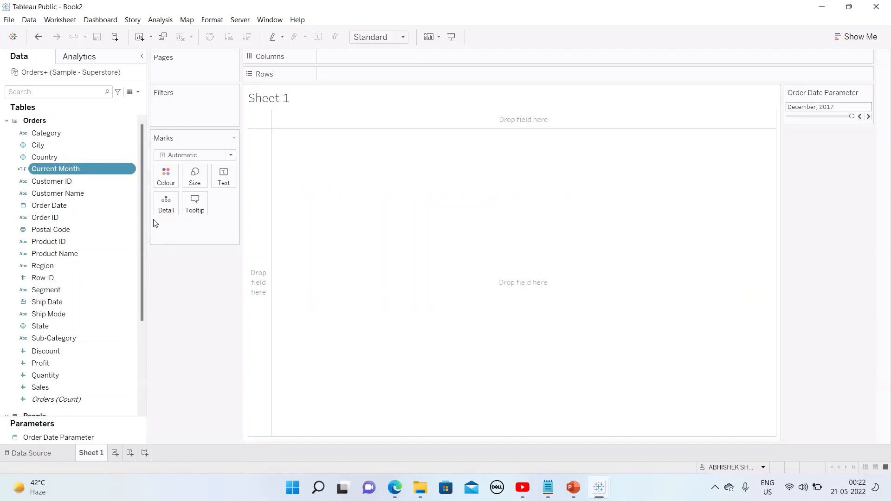
Step: Start another calculated field and name it "Current month name"
click(138, 93)
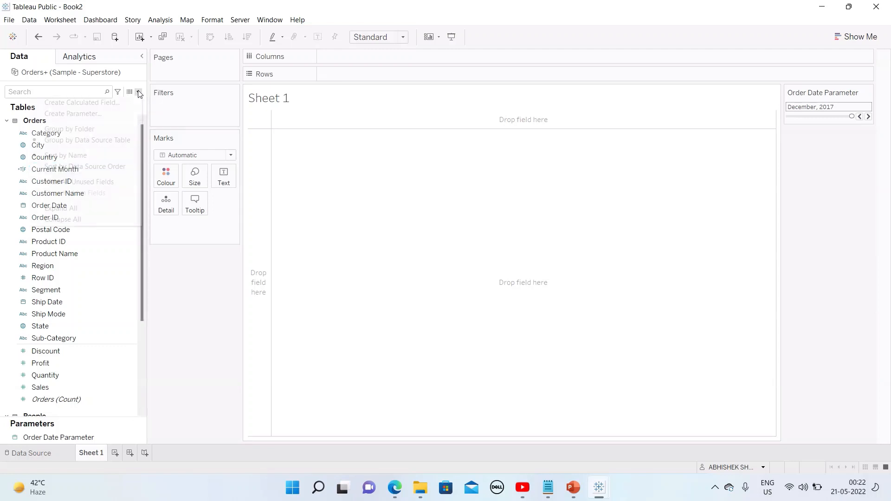
click(122, 103)
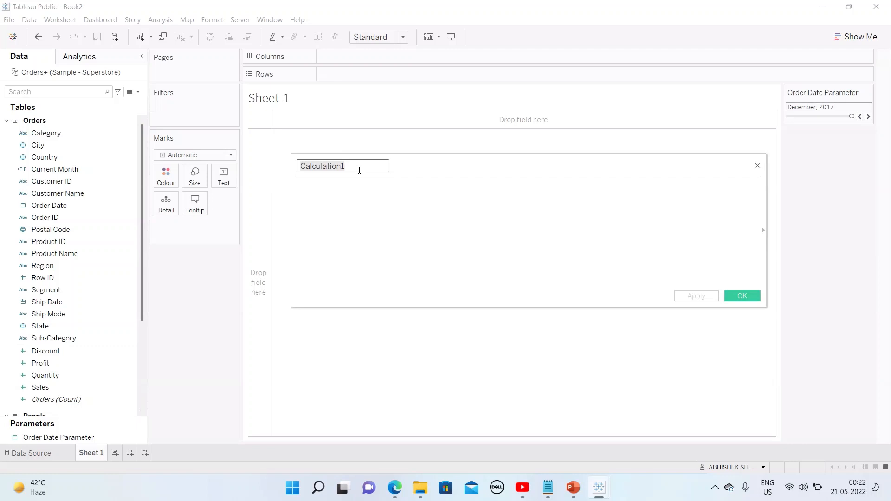
text(Curr)
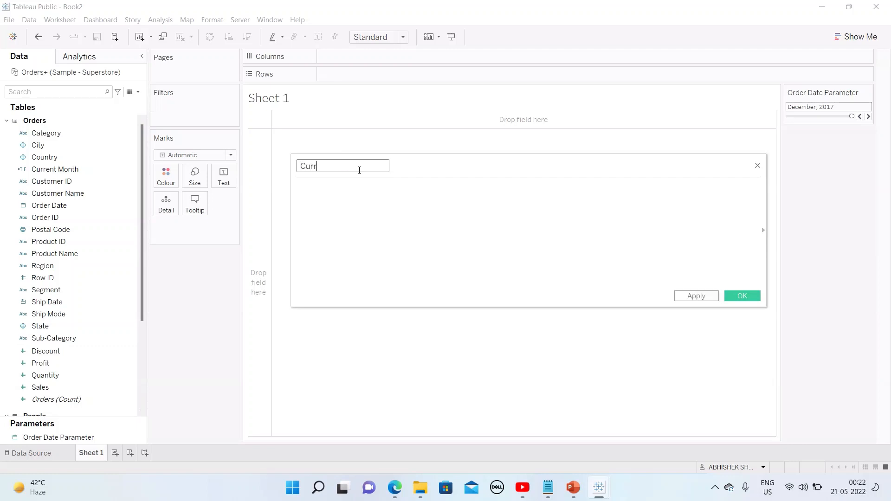
text(ent month name)
mouse_move(445, 165)
mouse_down()
mouse_move(431, 148)
mouse_move(433, 156)
mouse_up()
click(372, 180)
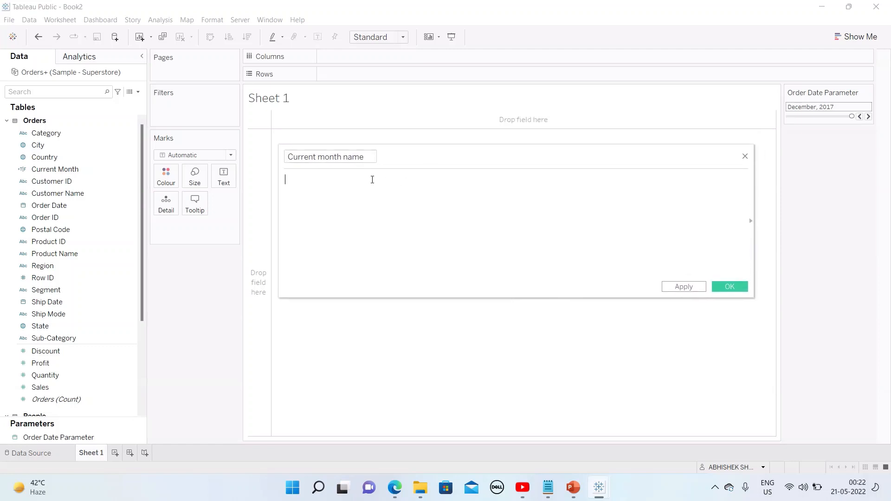
Step: Enter the formula DATENAME('month',[Order Date]) for Current month name and save the calculated field
text(date)
key(Down)
key(Down)
key(Down)
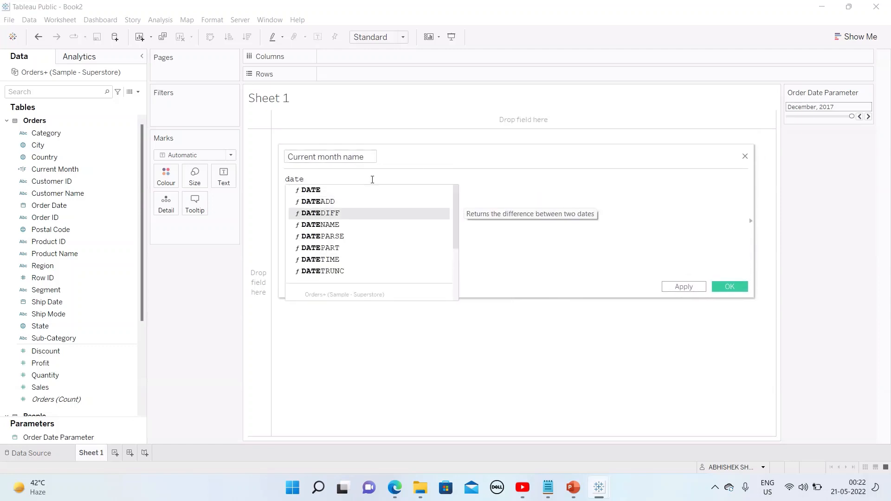
key(Return)
text('month)
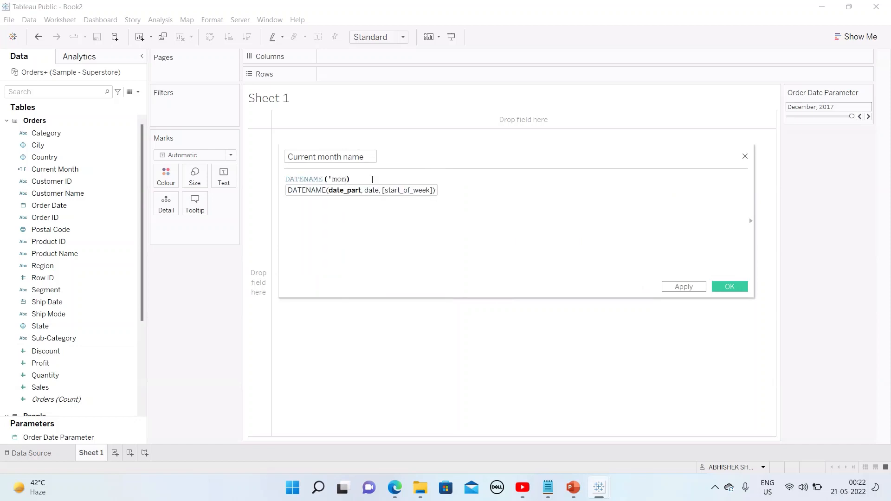
text(',)
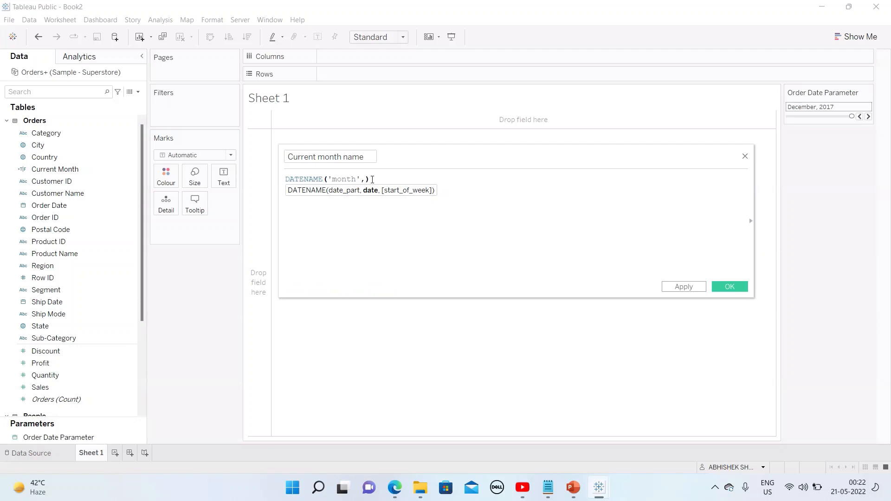
text(orde)
key(Return)
click(692, 289)
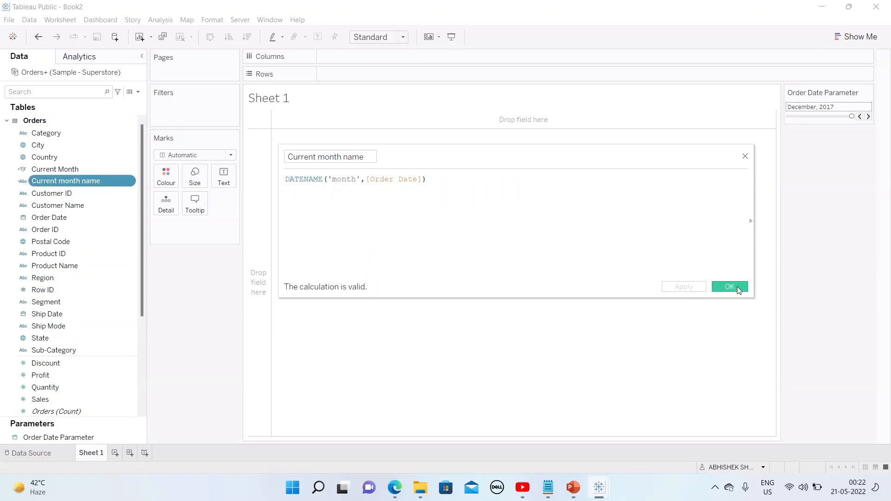
click(737, 288)
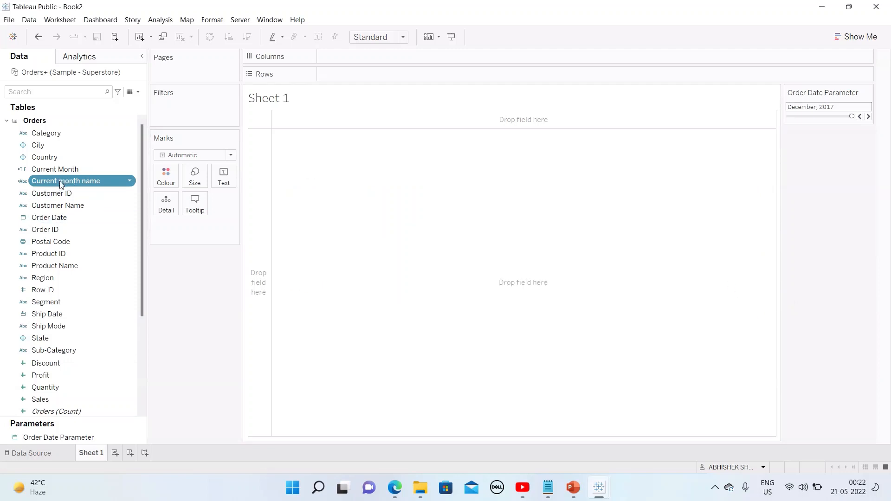
Step: Add Current month name to Sheet 1 and move it from Rows to the Text mark
drag(60, 185, 416, 204)
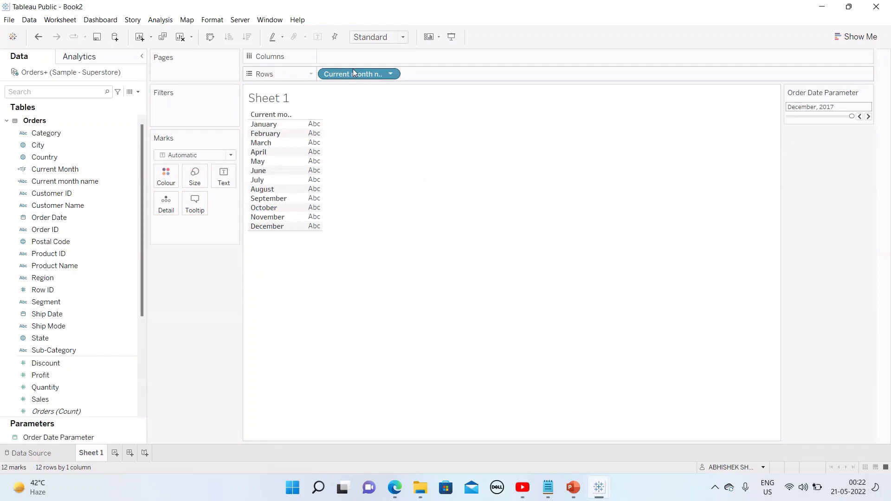
drag(353, 70, 226, 176)
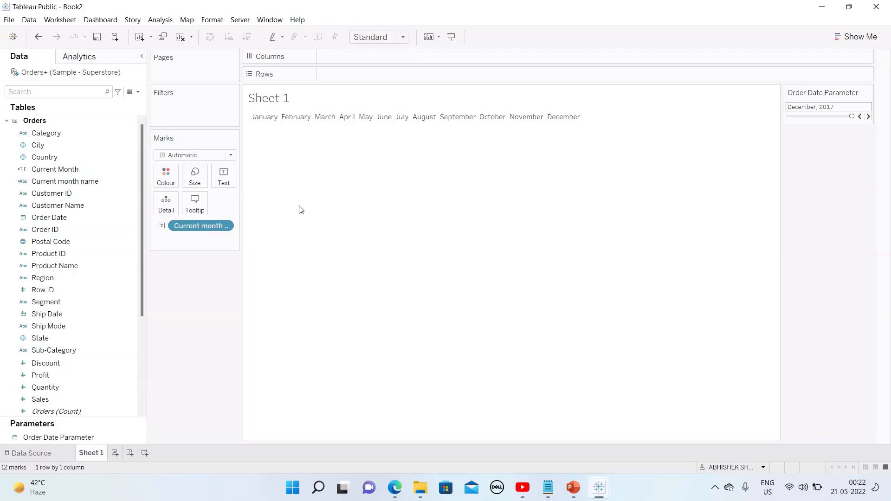
Step: Filter Sheet 1 by the Current Month field, keeping only the value True
click(72, 171)
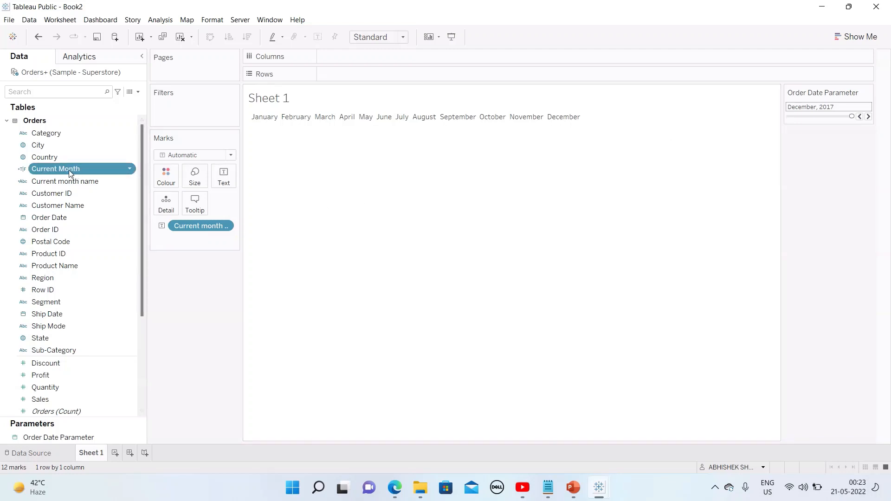
drag(69, 170, 195, 108)
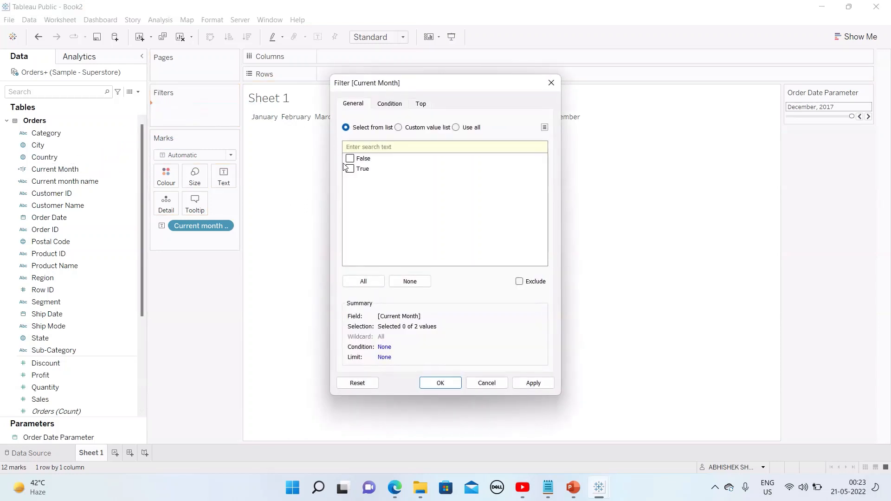
click(349, 169)
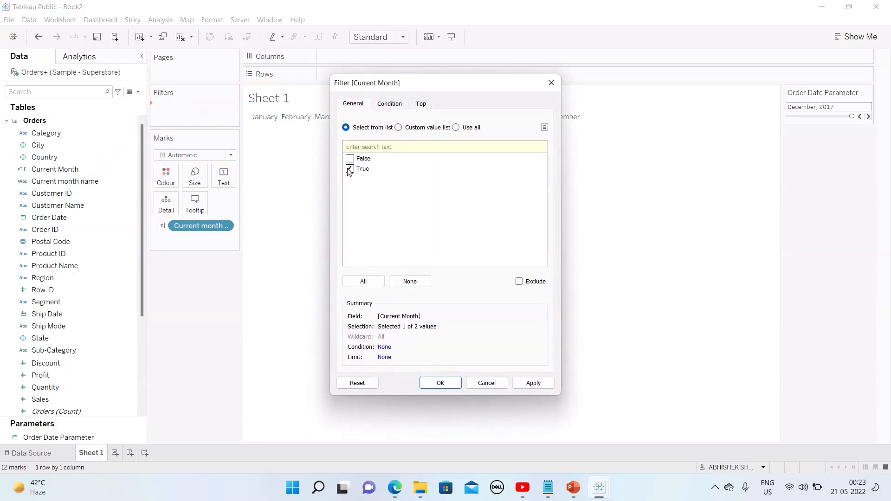
click(543, 387)
click(444, 382)
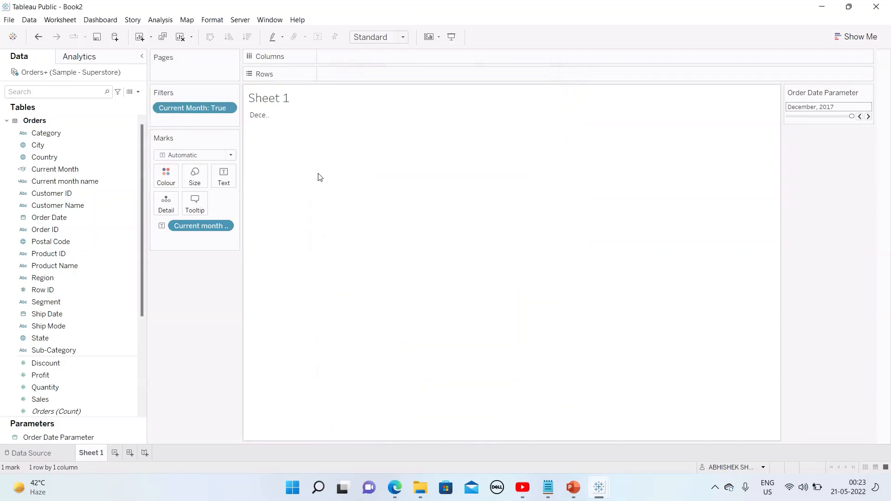
Step: Fit the sheet to Entire View and add the year of Order Date to the Text mark
click(402, 37)
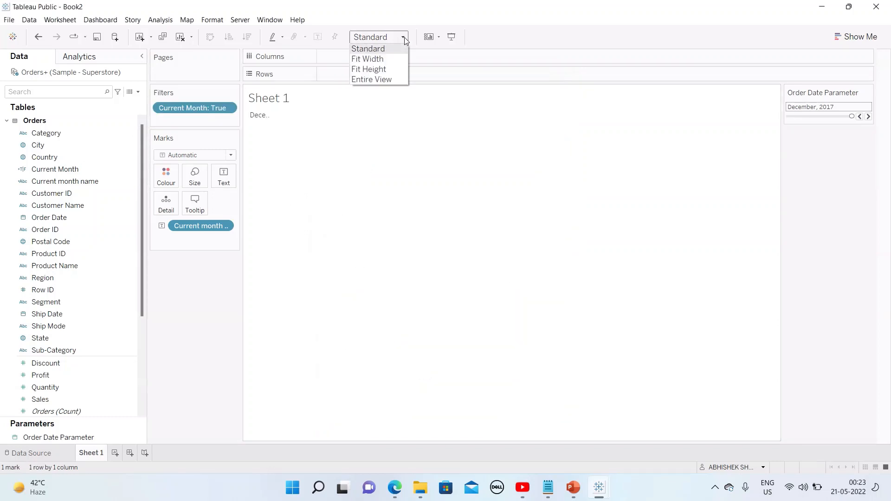
click(389, 80)
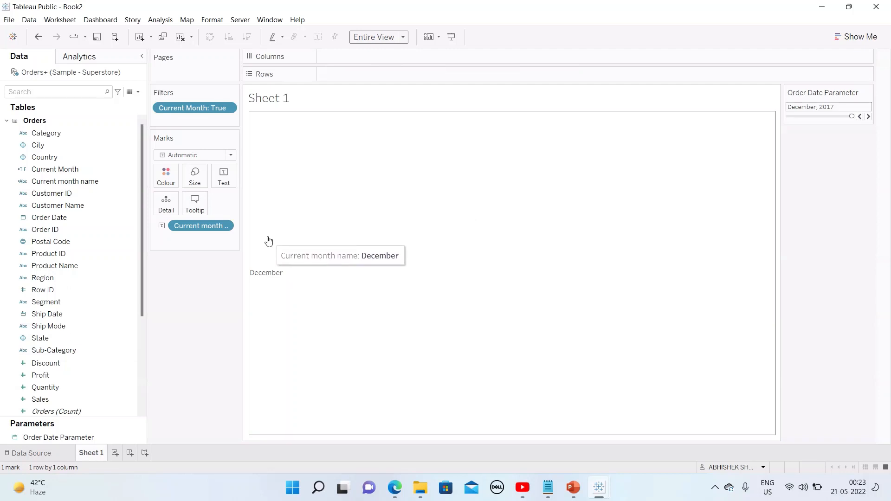
click(74, 222)
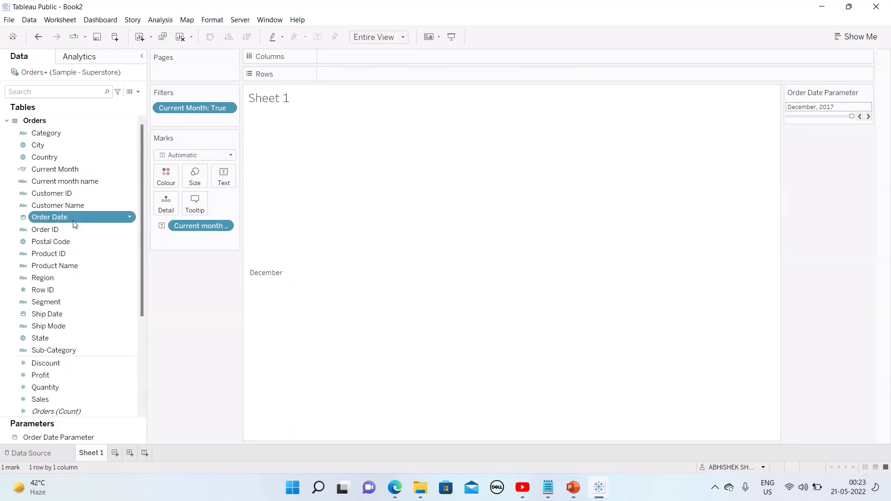
drag(67, 222, 224, 179)
mouse_move(255, 279)
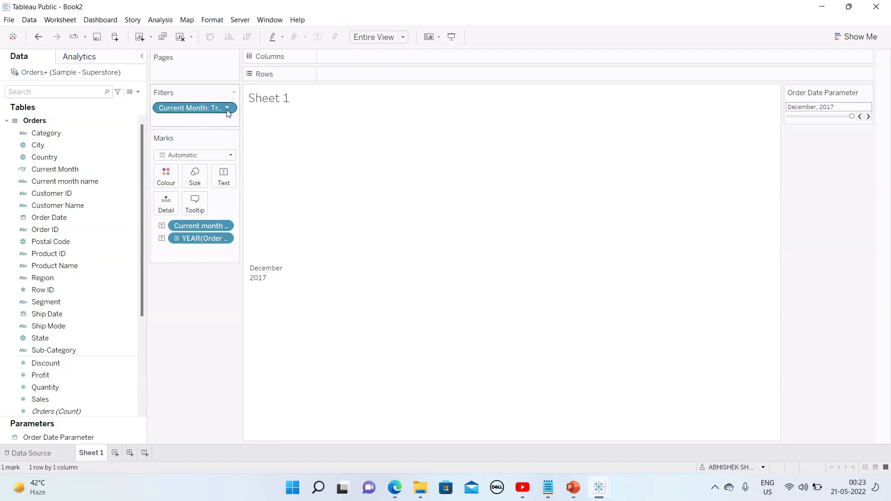
Step: Review the formula of the Current Month calculated field and close it without changes
click(130, 172)
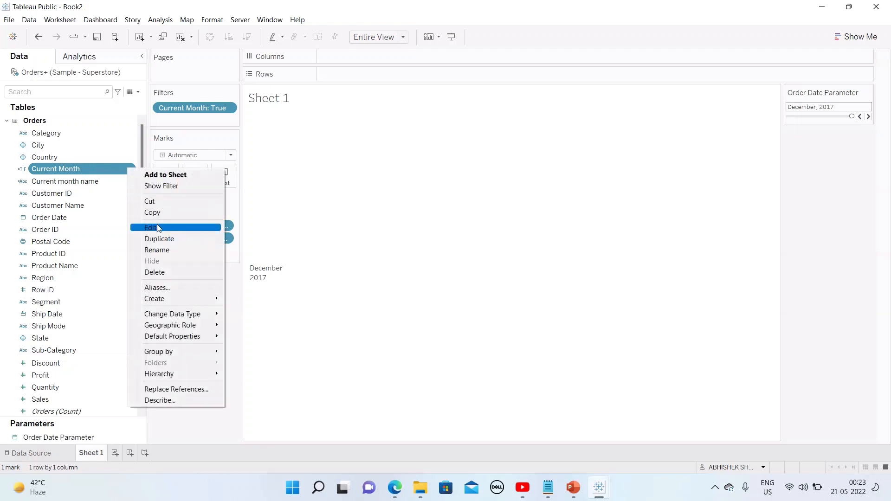
click(157, 226)
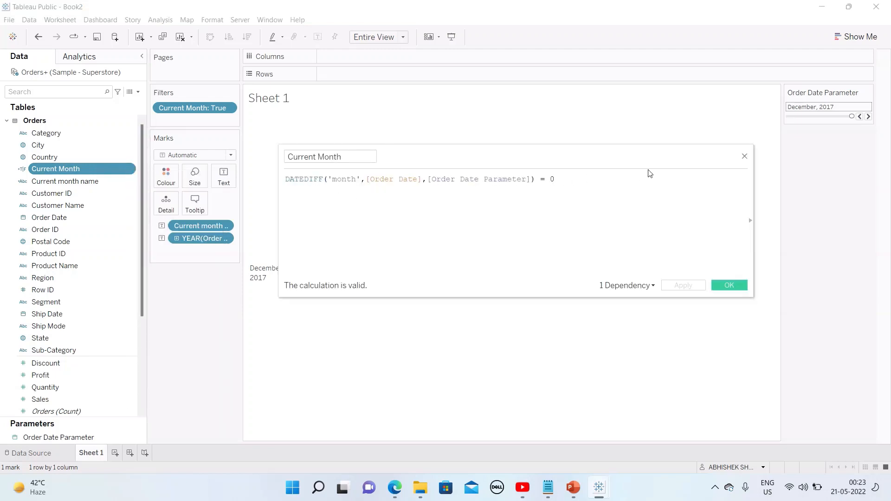
click(744, 156)
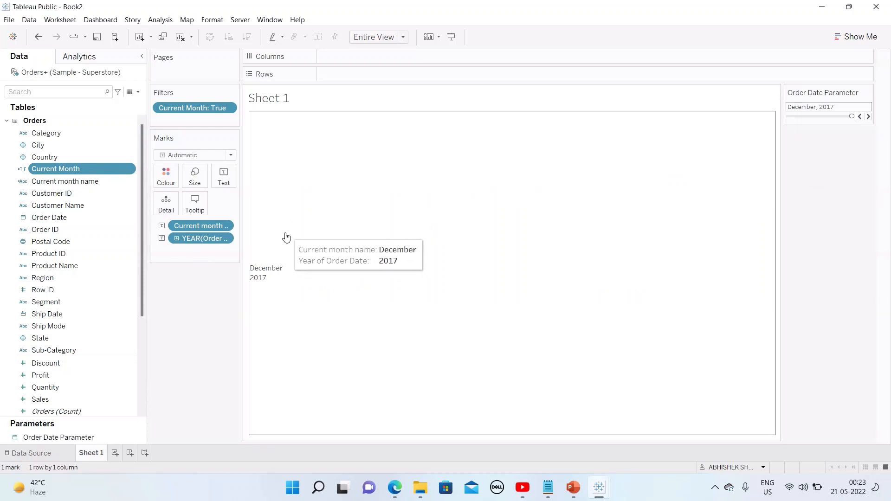
Step: Format the sheet's default pane alignment so the month and year text is horizontally centred
right_click(365, 188)
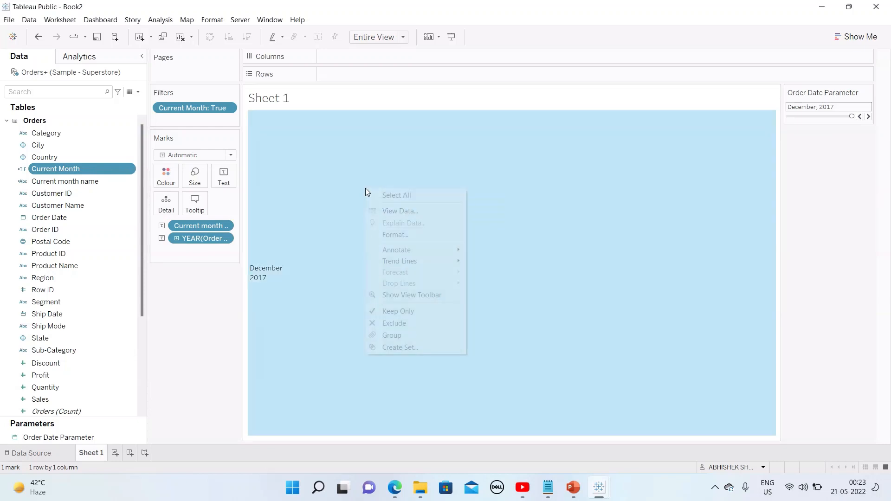
click(394, 235)
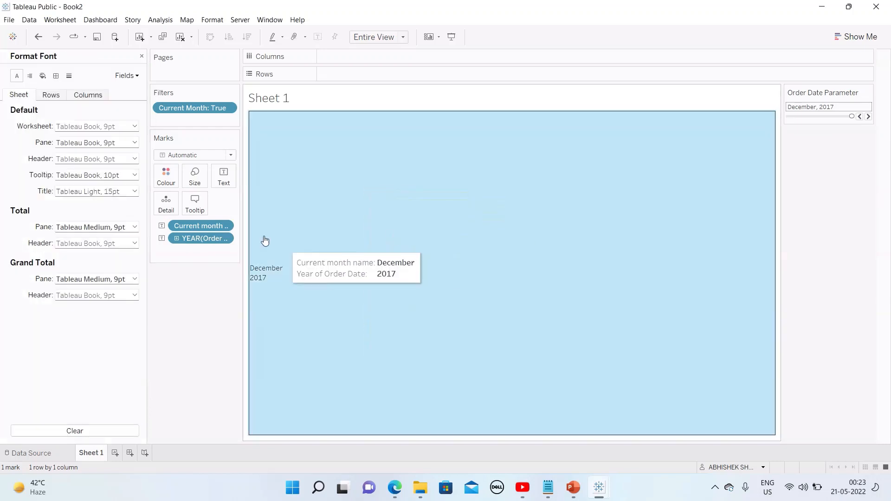
click(30, 76)
click(91, 127)
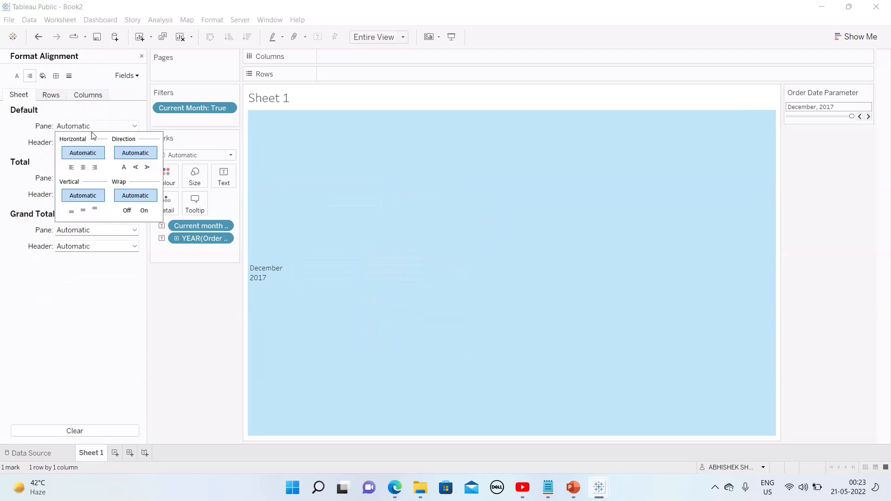
click(83, 168)
click(167, 280)
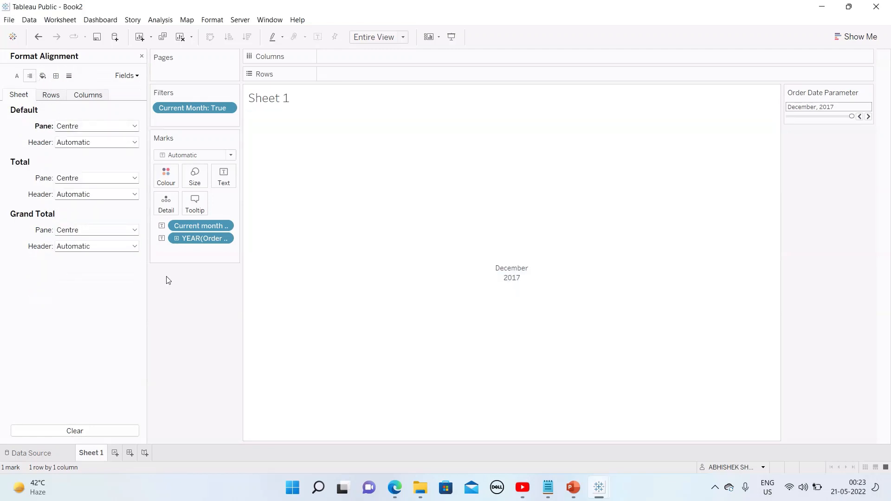
click(142, 56)
Step: Open the text label for editing and set both the Current month name and YEAR(Order Date) lines to font size 15
click(224, 175)
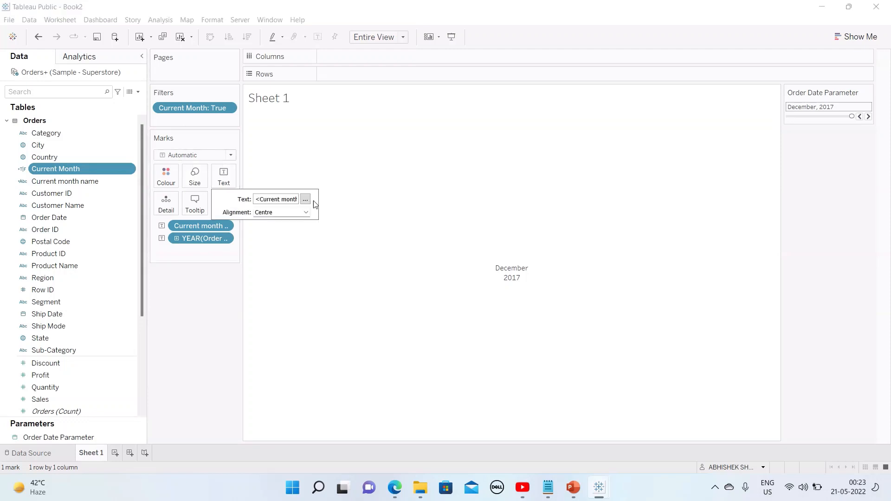
click(305, 199)
drag(542, 198, 450, 196)
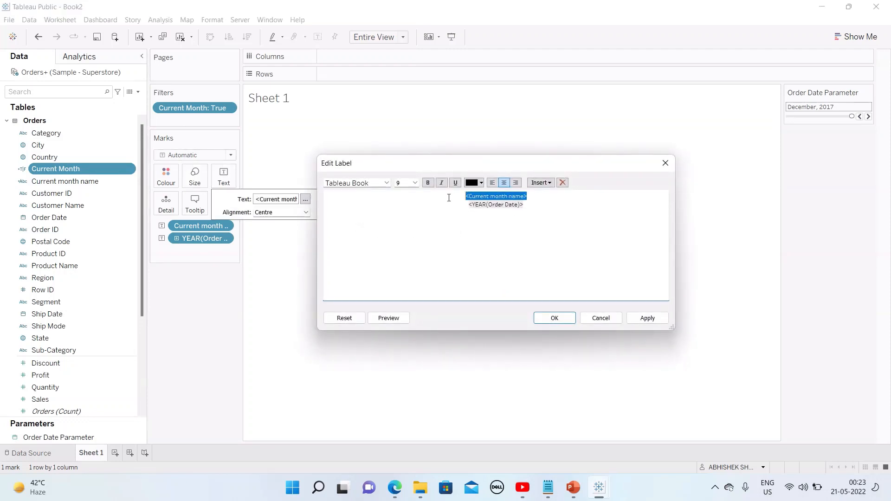
drag(531, 207, 419, 198)
click(414, 182)
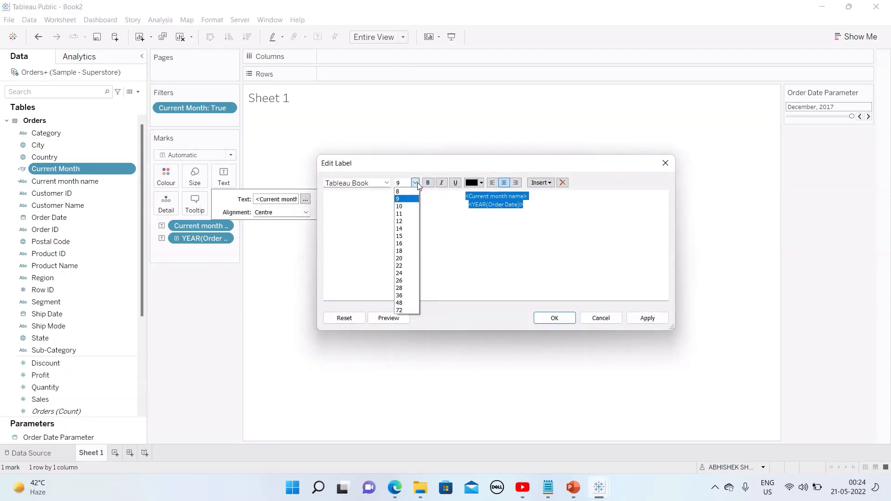
click(407, 235)
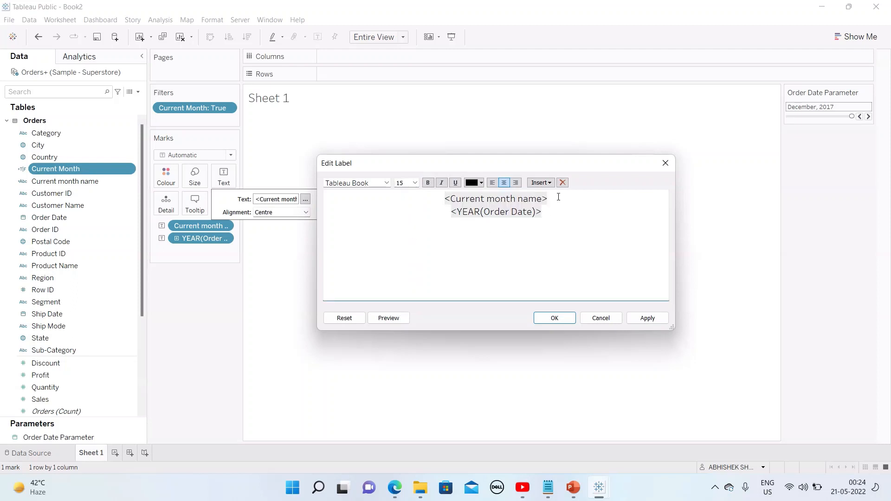
Step: Make the Current month name line bold, set the YEAR(Order Date) line to font size 12, and save the label
drag(558, 197, 362, 195)
click(428, 183)
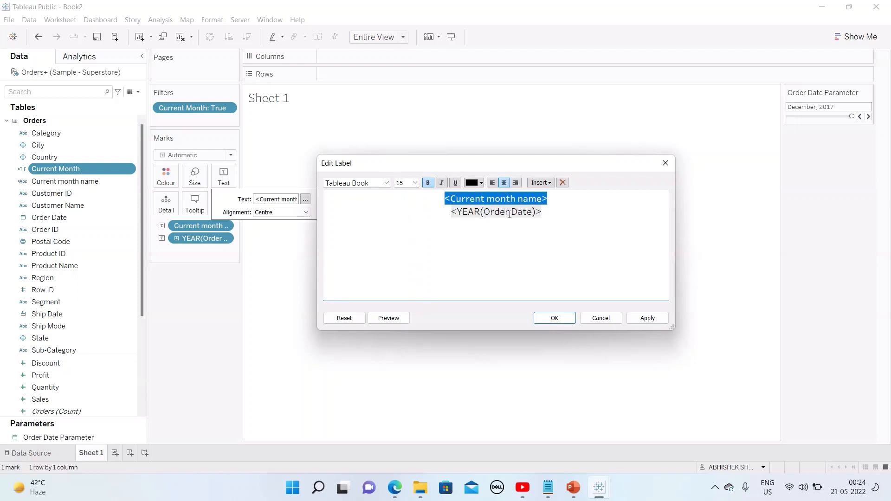
click(561, 211)
drag(559, 213, 443, 212)
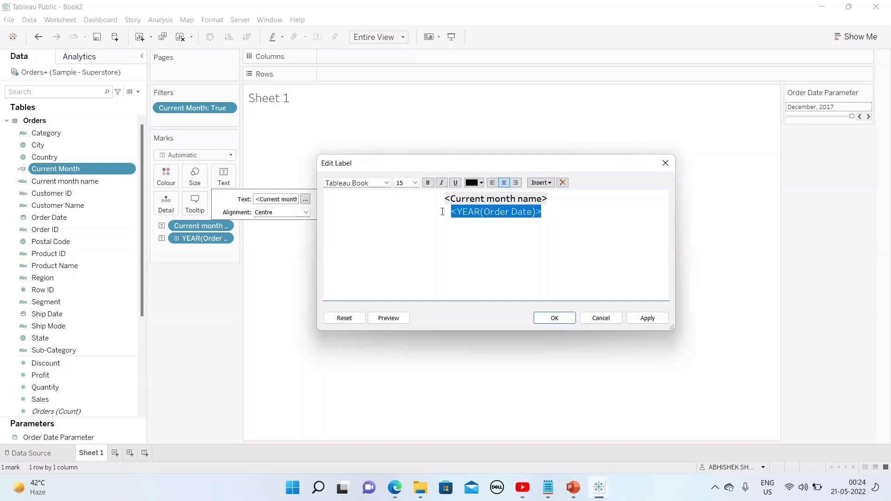
click(414, 182)
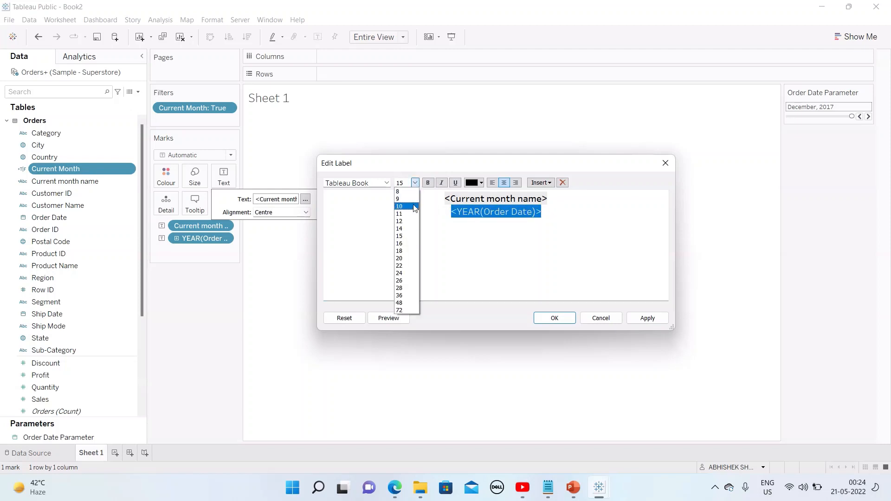
click(408, 221)
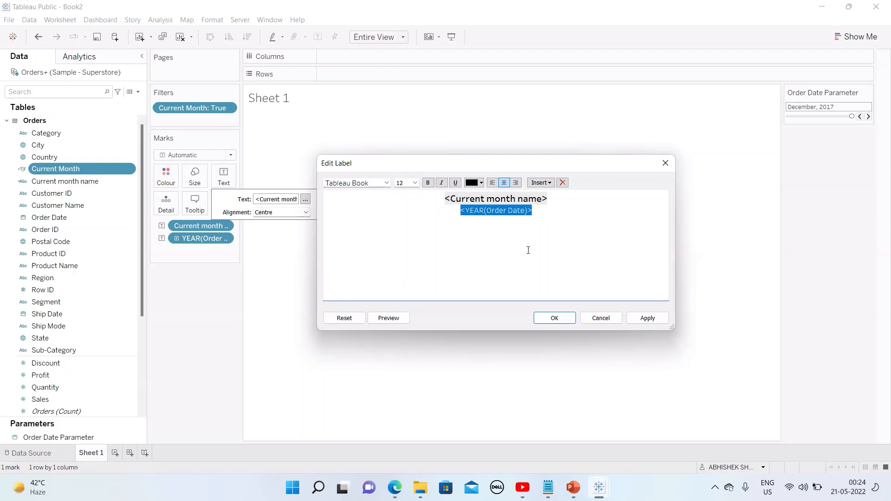
click(647, 318)
click(555, 318)
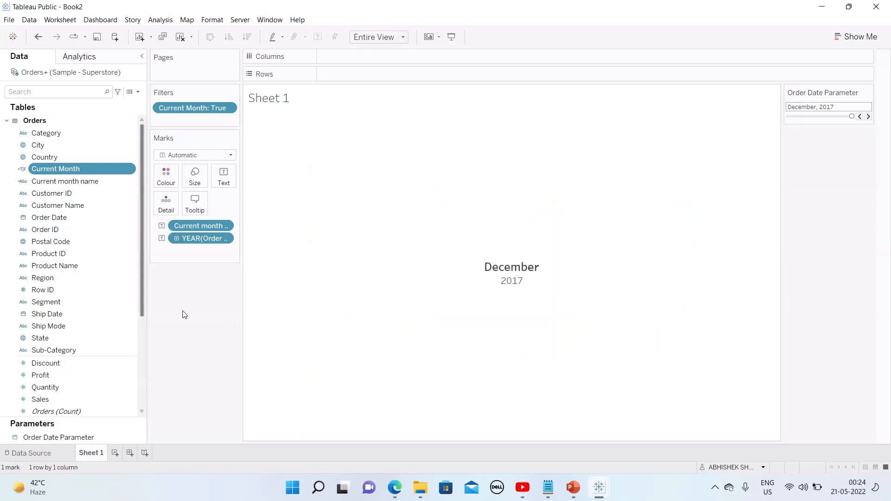
Step: Hide the sheet title and turn off tooltips for the marks
right_click(280, 106)
click(307, 132)
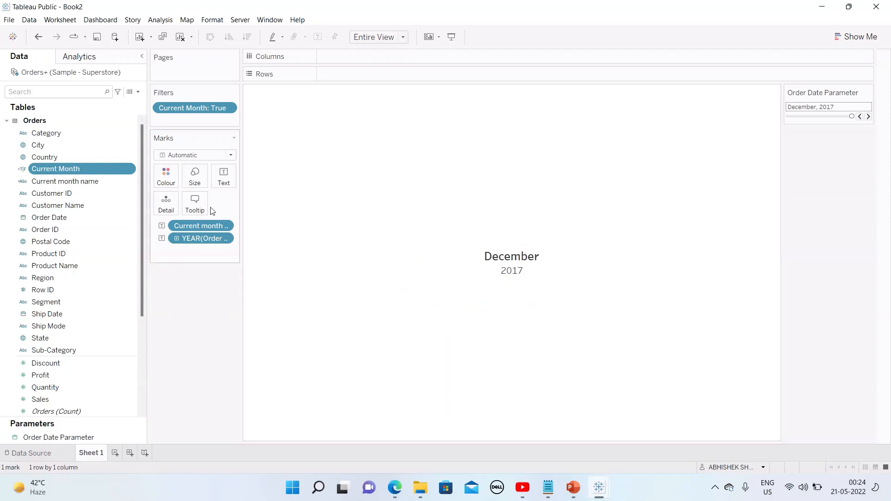
click(196, 204)
click(331, 278)
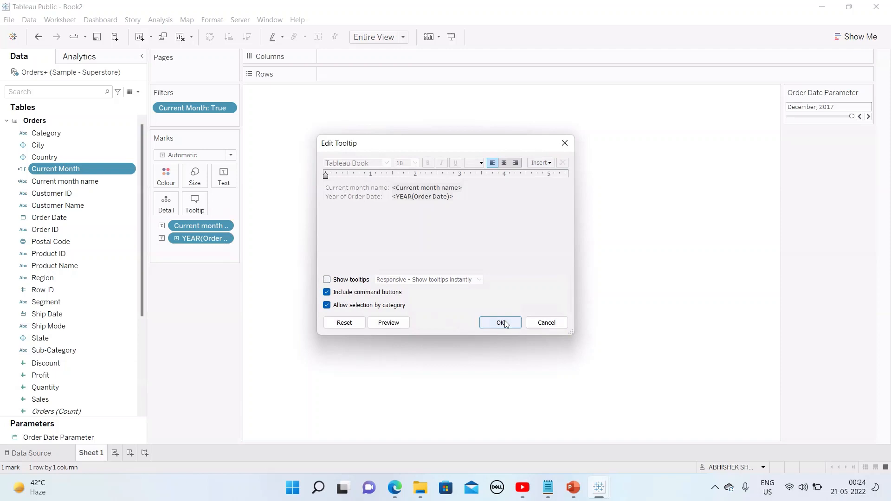
click(500, 323)
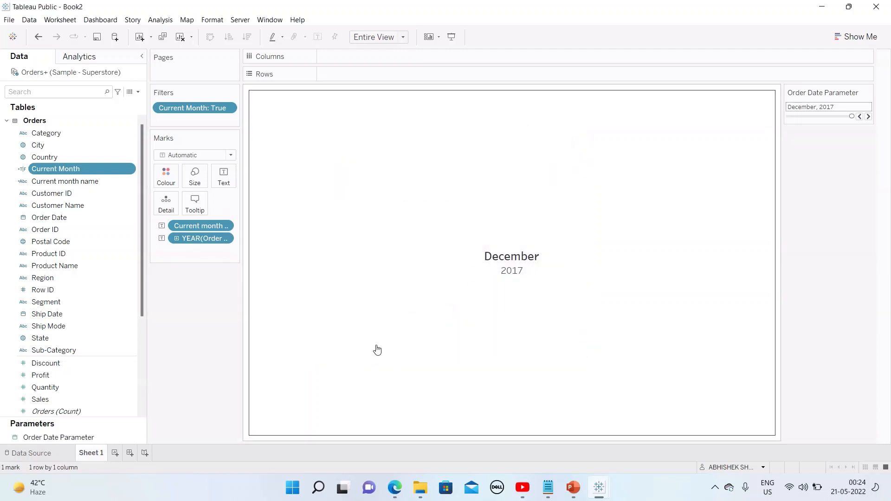
Step: Rename Sheet 1 as "Current Month Name"
click(94, 457)
text(Current )
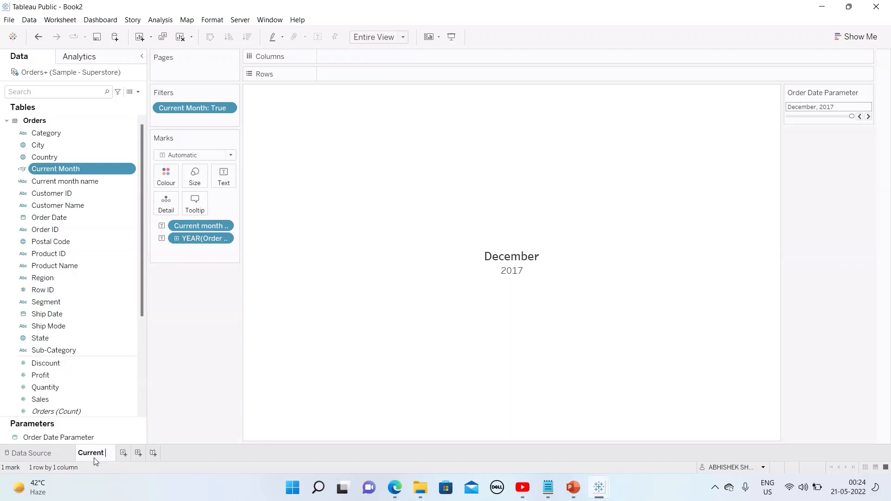
text(Name)
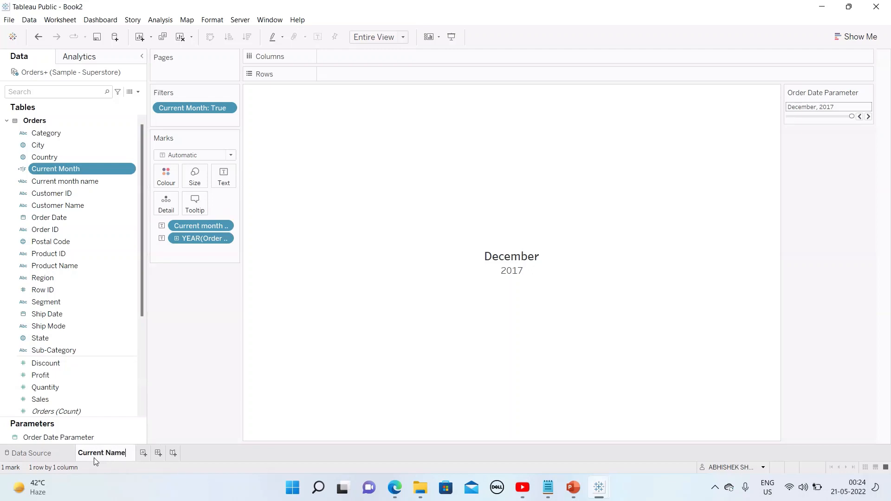
key(BackSpace)
key(BackSpace)
key(BackSpace)
key(BackSpace)
text(Month Name)
key(Return)
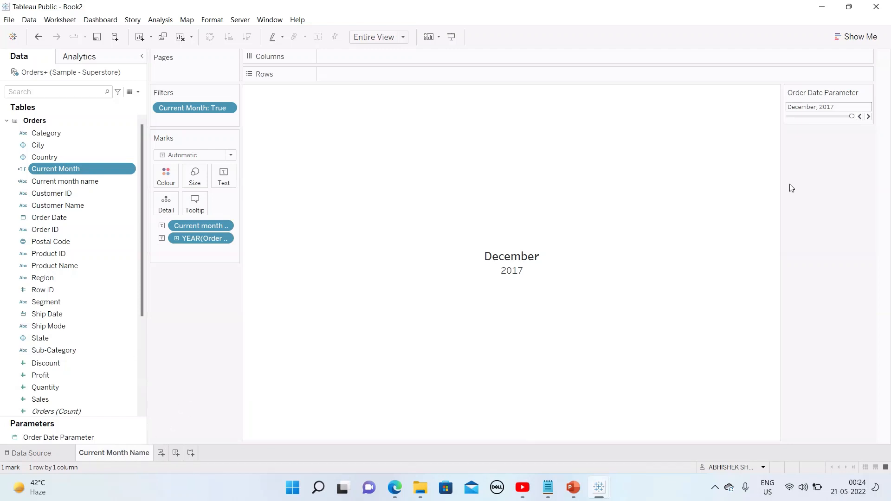
Step: Test the heading by stepping the Order Date Parameter back month by month to November 2016, and return it to December 2017
click(860, 117)
click(860, 117)
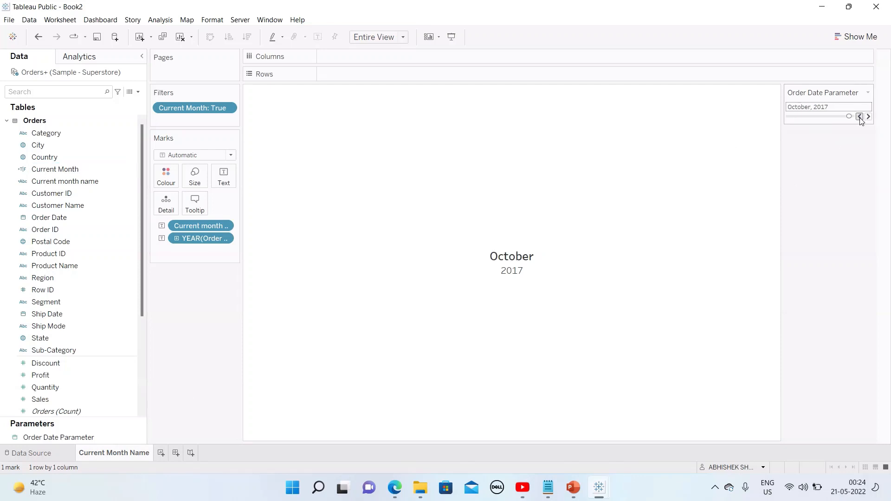
click(860, 117)
click(860, 117)
click(860, 117)
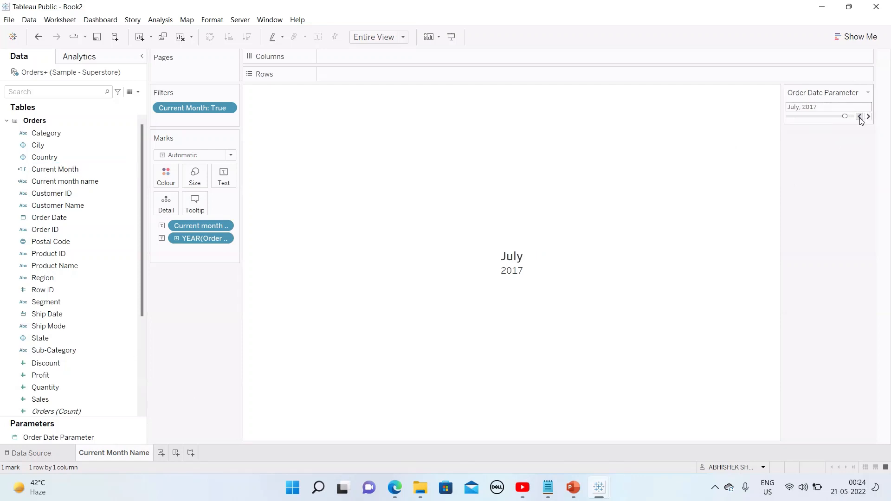
click(859, 117)
click(860, 117)
click(860, 117)
click(860, 117)
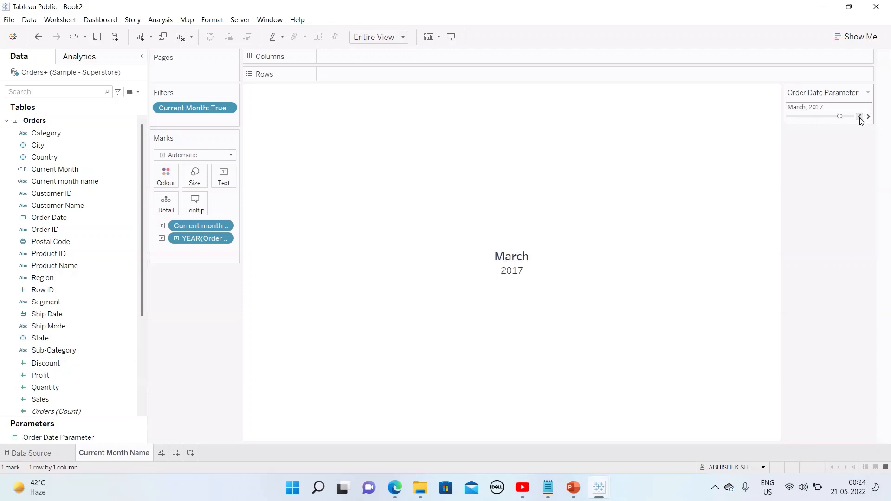
click(860, 116)
click(860, 117)
click(860, 117)
click(860, 117)
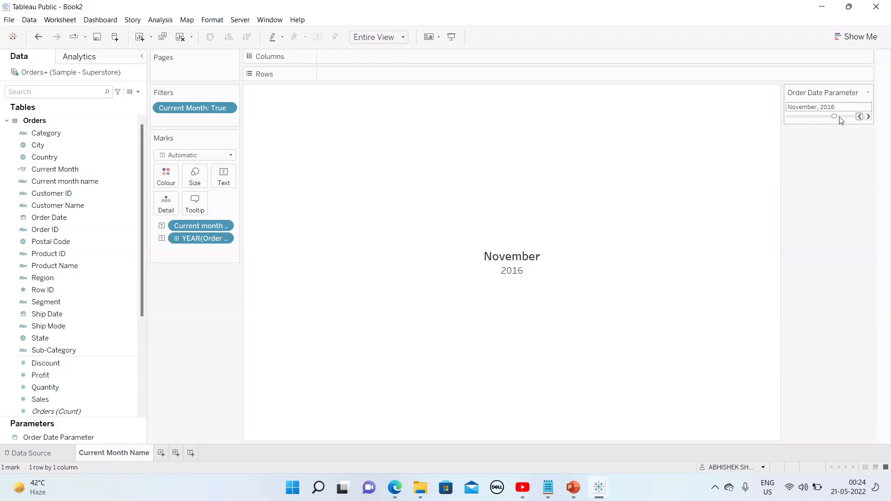
drag(836, 116, 856, 117)
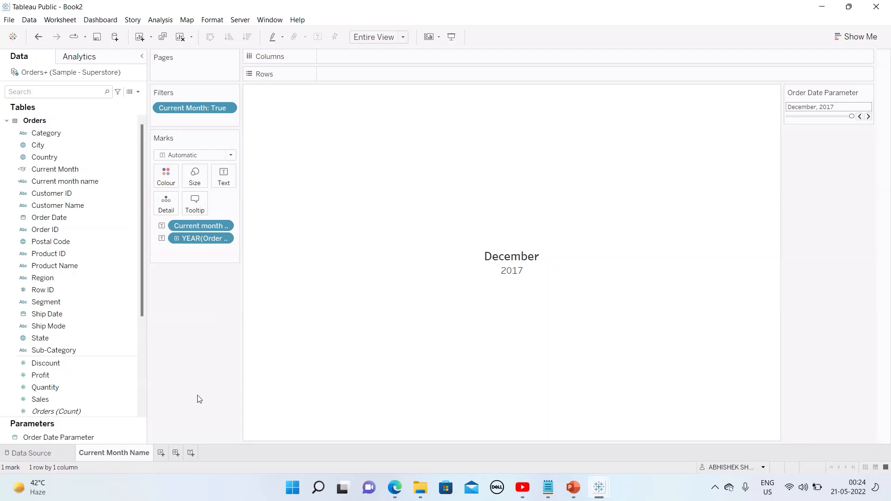
Step: Add a new worksheet and rename it "Sales by Region"
click(162, 452)
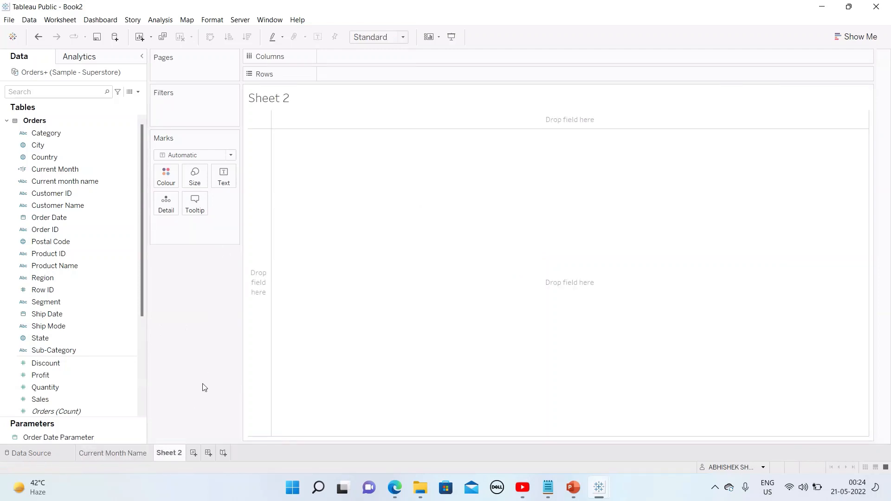
double_click(175, 456)
text(Sales by Region)
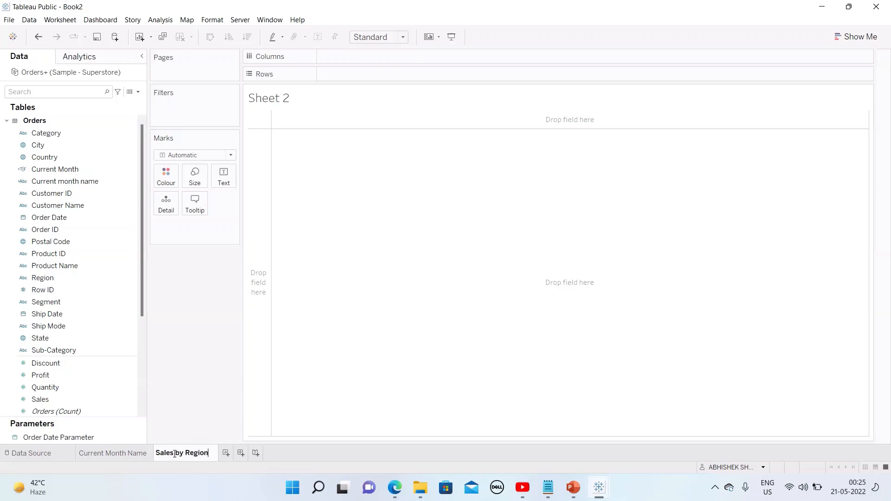
key(Return)
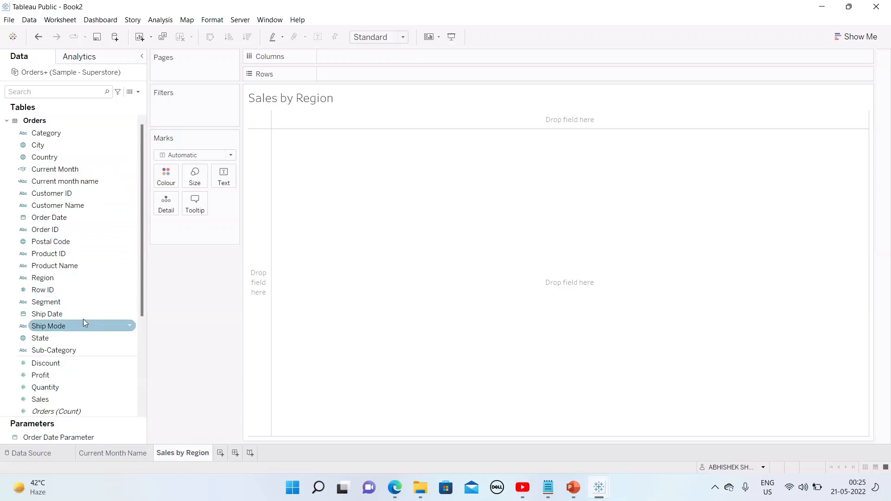
Step: Place Region on Columns, fit the sheet to Entire View, and show Sales as text values for each region
click(80, 280)
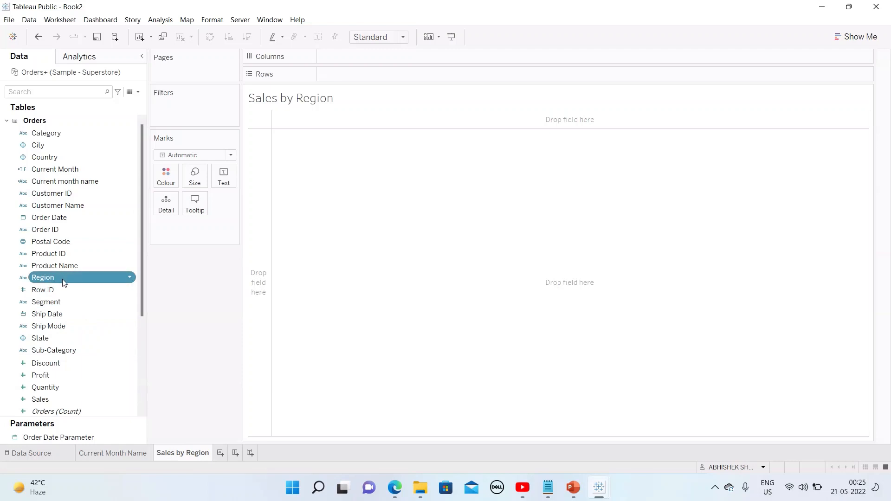
drag(62, 277, 417, 57)
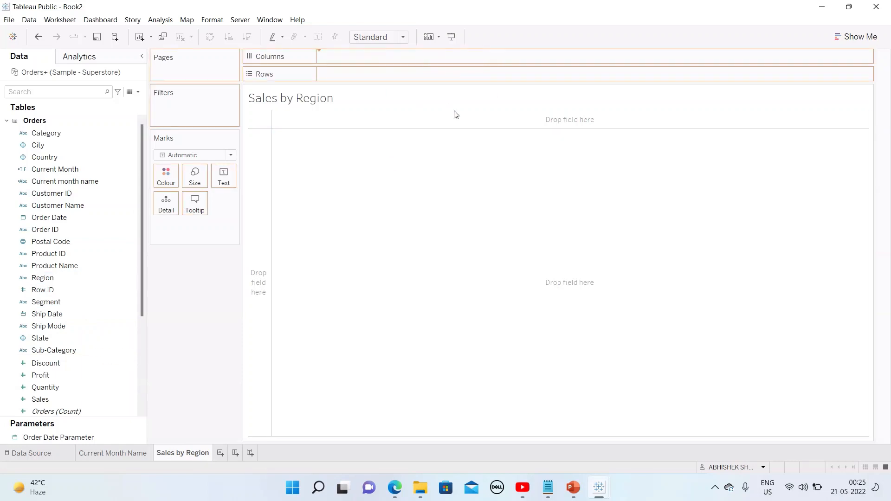
click(397, 40)
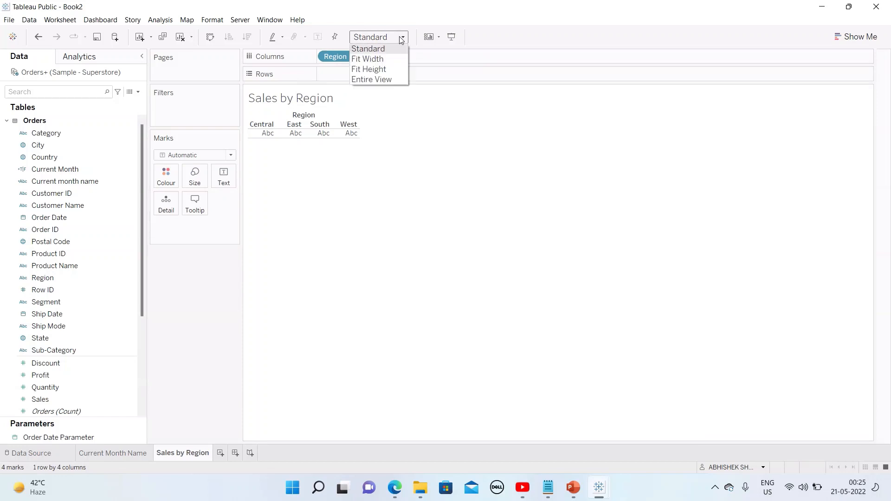
click(379, 78)
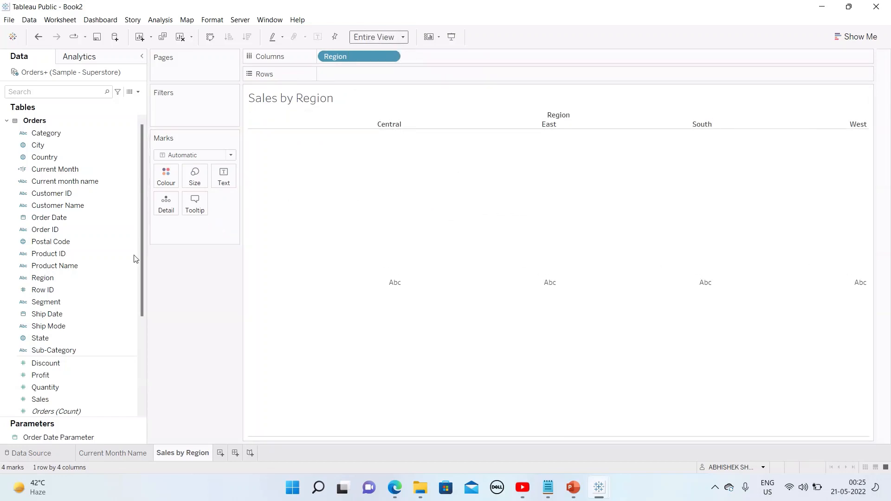
drag(71, 401, 510, 301)
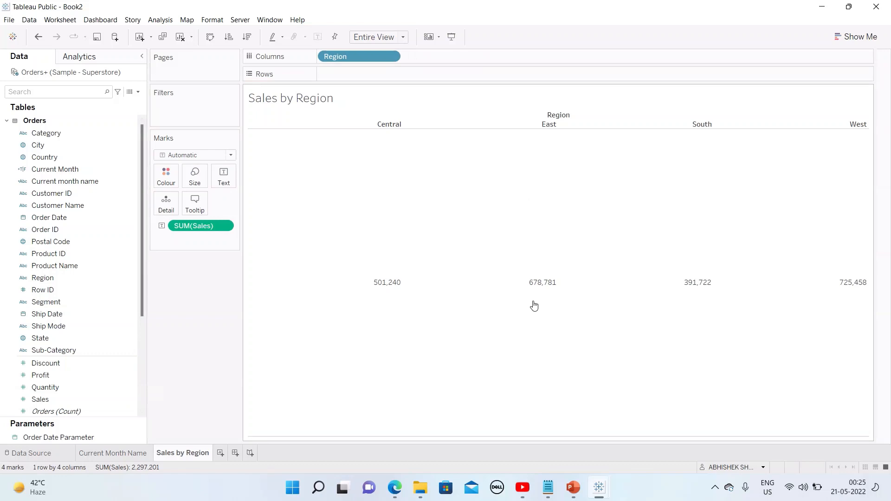
Step: Format the SUM(Sales) values as custom currency with a $ prefix and 0 decimal places
click(229, 226)
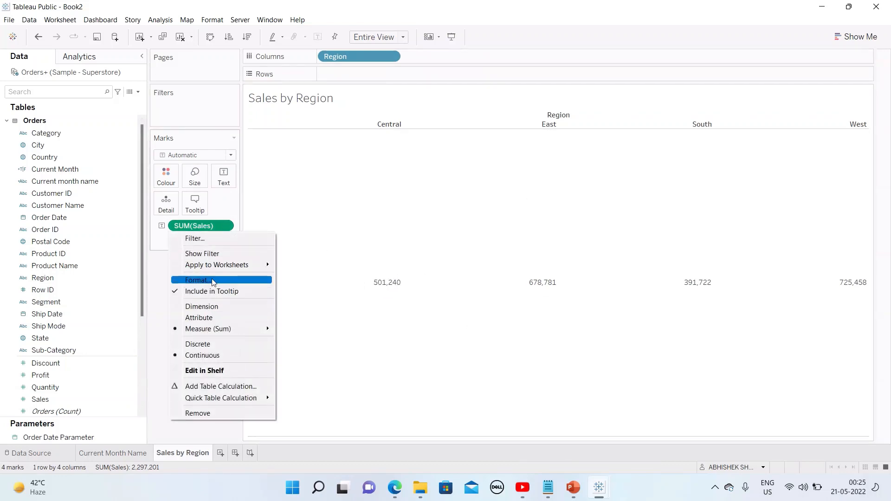
click(200, 281)
click(134, 158)
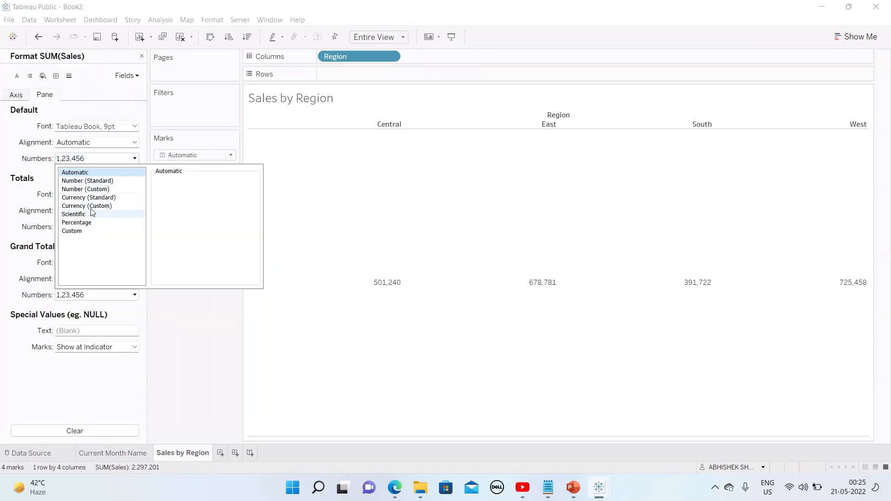
click(95, 206)
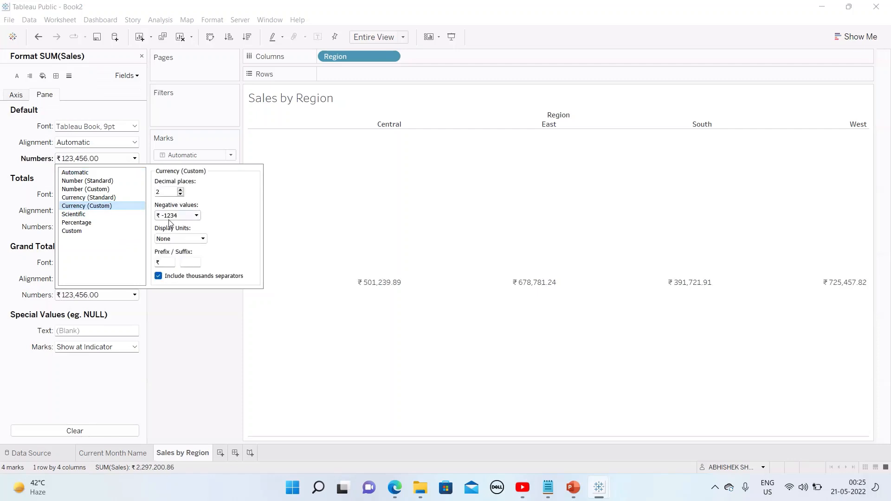
key(BackSpace)
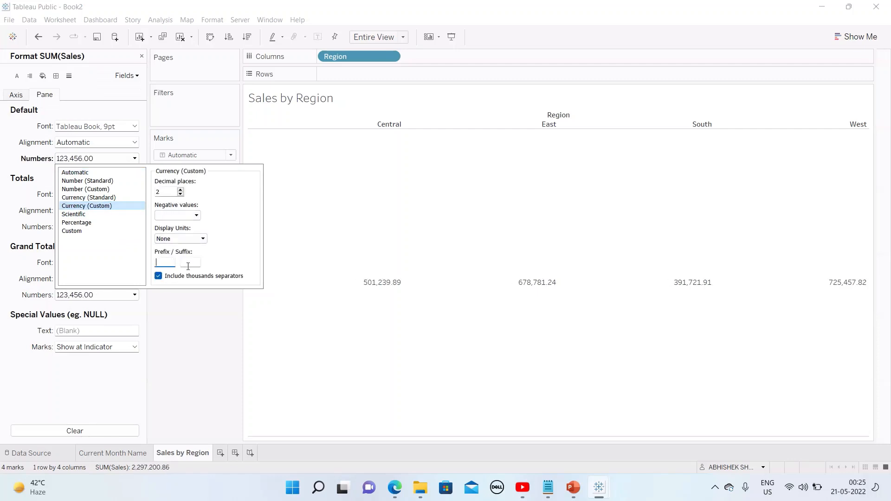
text($)
click(180, 194)
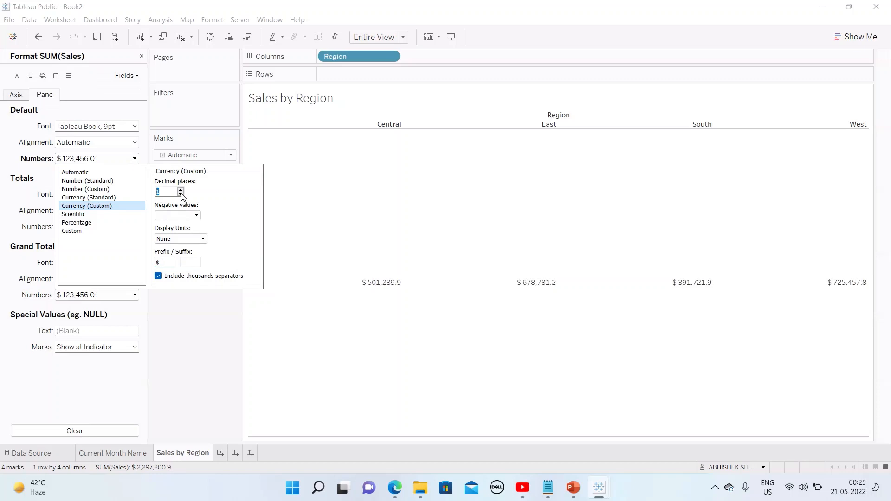
click(180, 194)
click(185, 327)
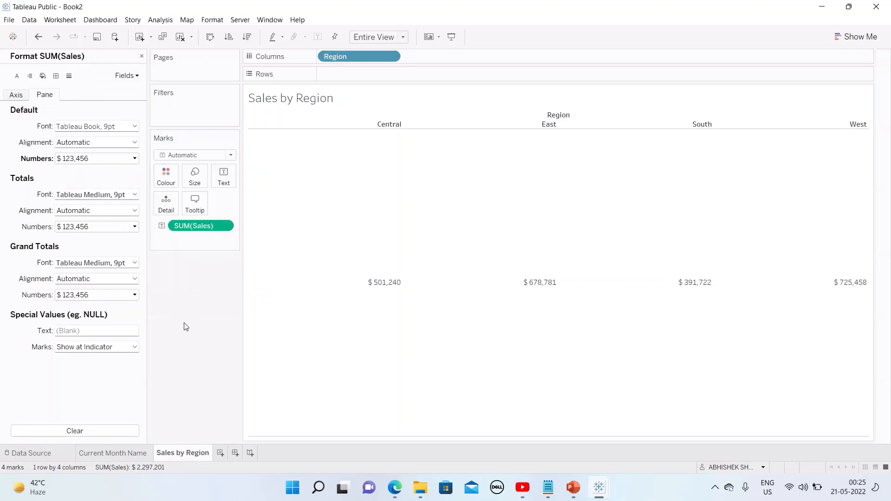
click(142, 57)
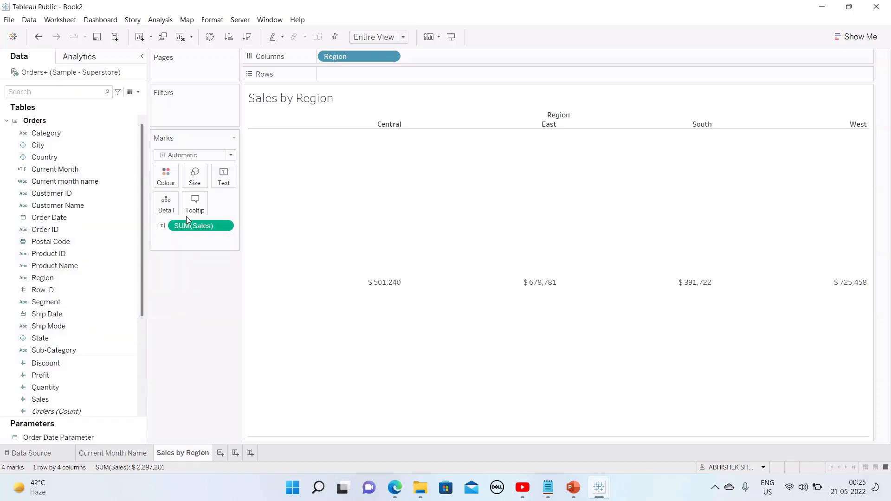
Step: Change the mark type to Shape and centre the sales labels horizontally on the marks
click(228, 158)
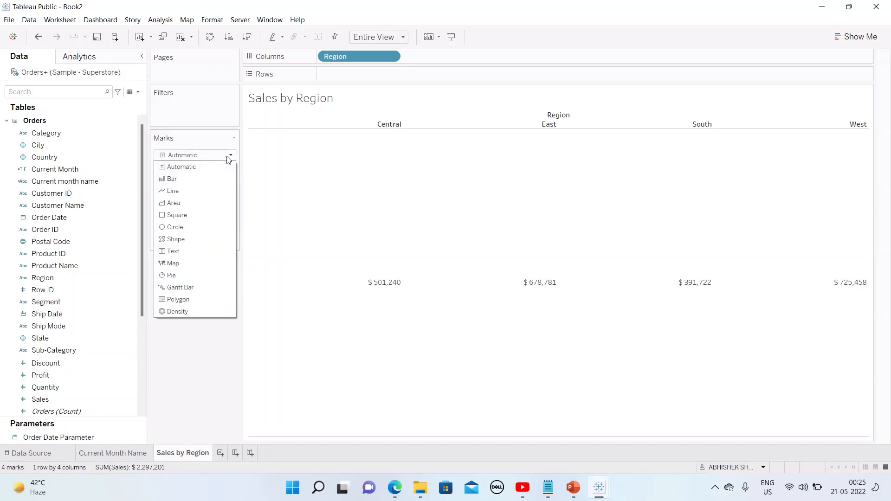
click(186, 240)
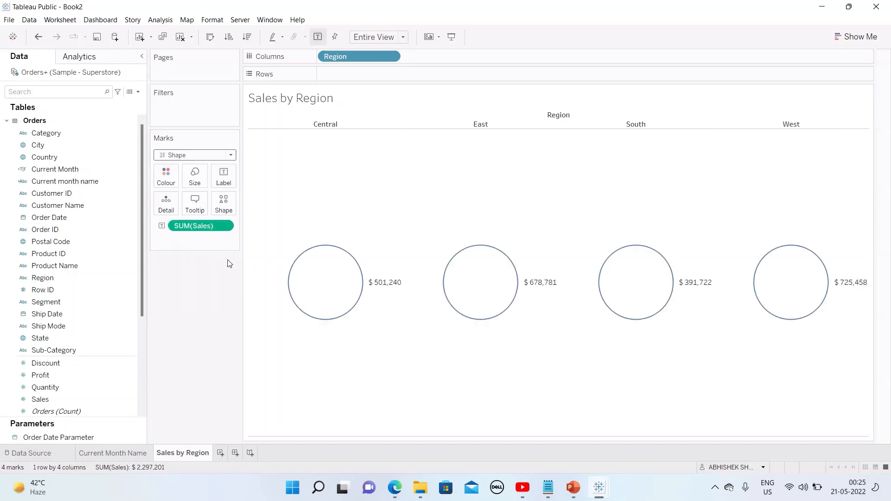
click(224, 177)
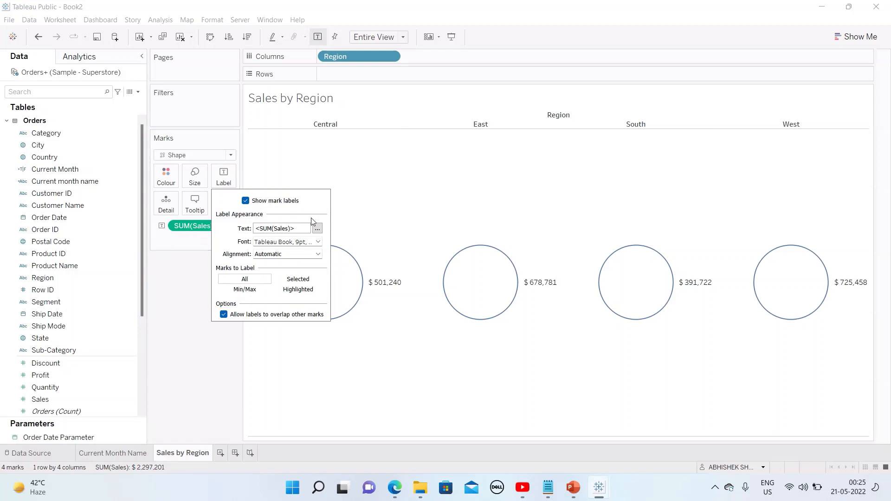
click(317, 254)
click(281, 295)
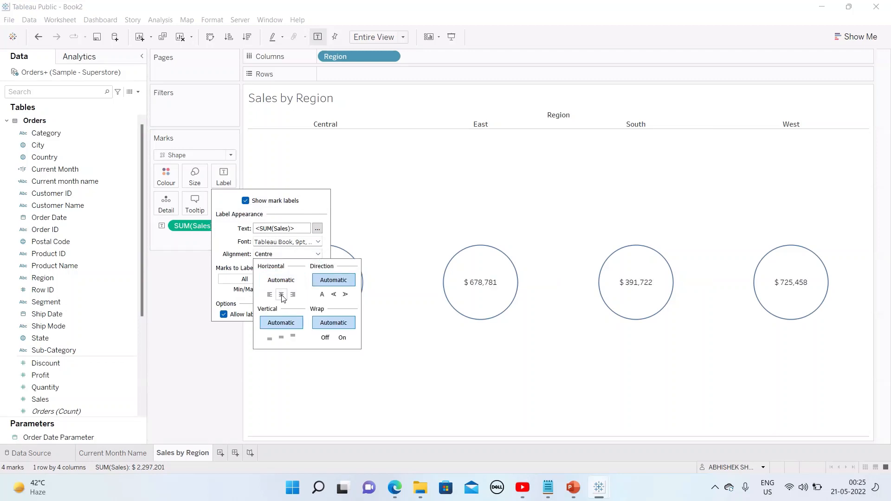
click(172, 287)
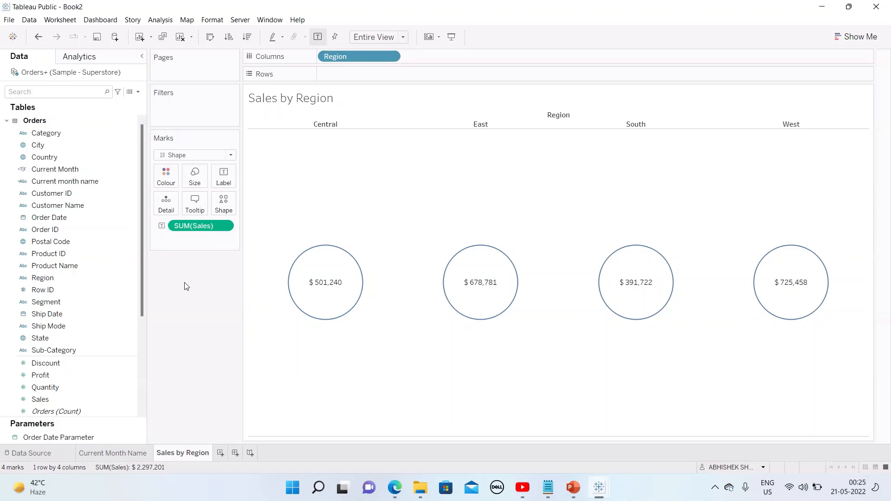
Step: Change the mark shape to a filled circle
click(224, 204)
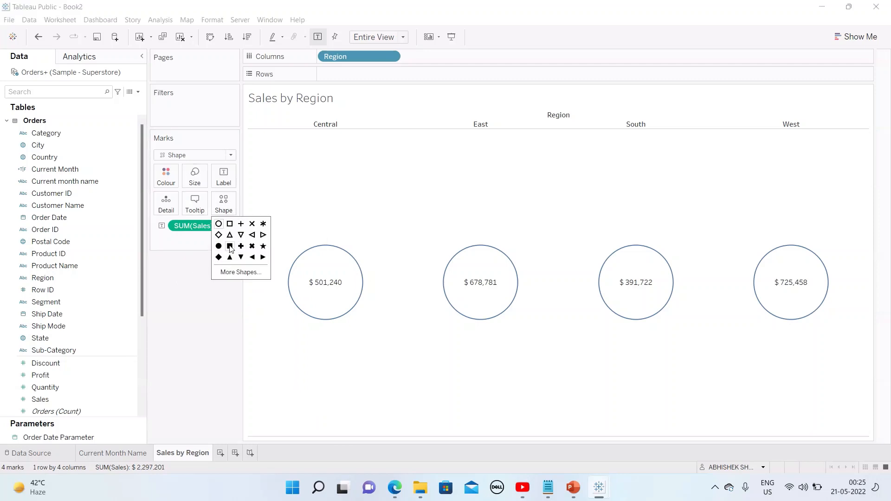
click(219, 246)
click(180, 275)
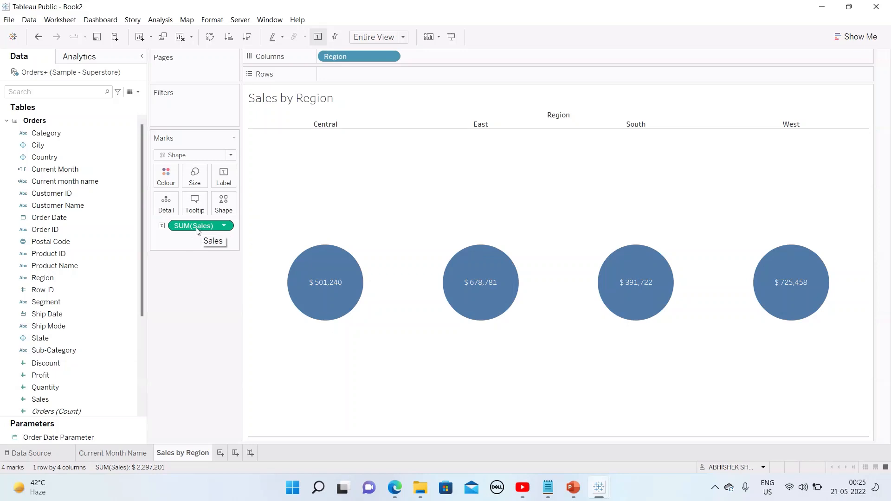
Step: Colour the circles by SUM(Sales) while keeping it as the label, and hide the colour legend
drag(195, 231, 169, 178)
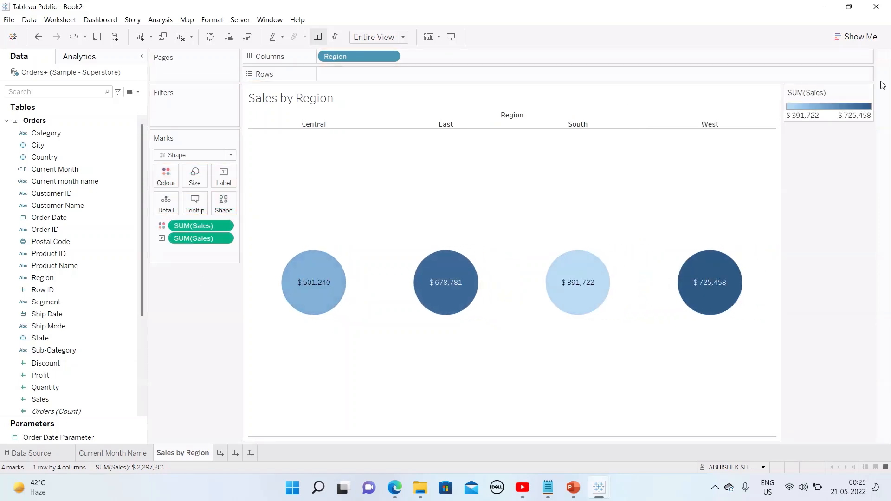
click(868, 95)
click(798, 153)
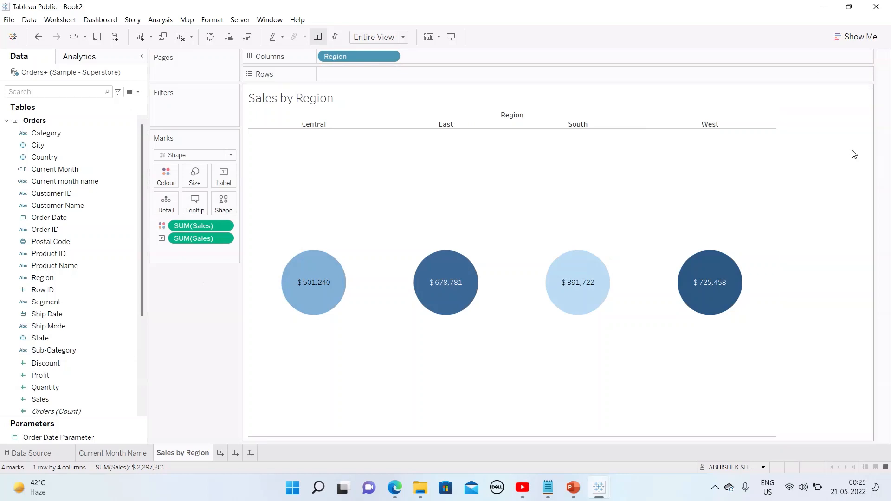
Step: Set the Sales colour palette to Orange-Blue Diverging and apply it to the circles
click(169, 180)
click(208, 209)
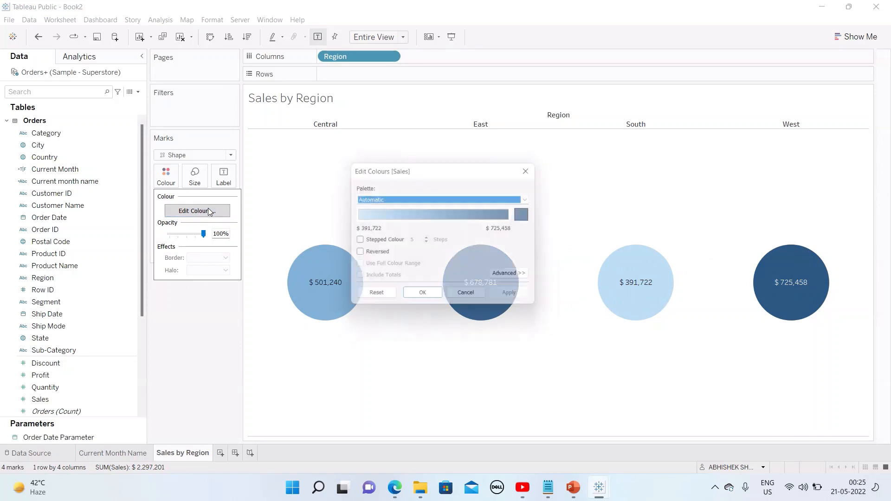
click(529, 202)
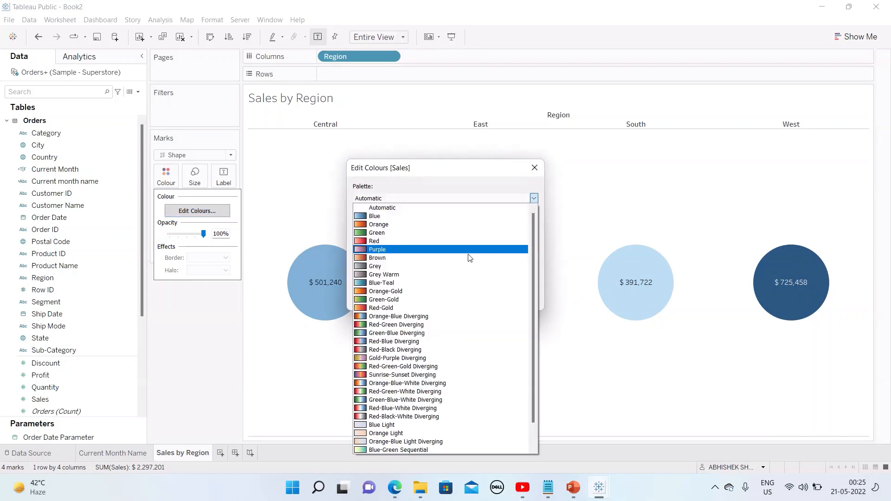
click(416, 316)
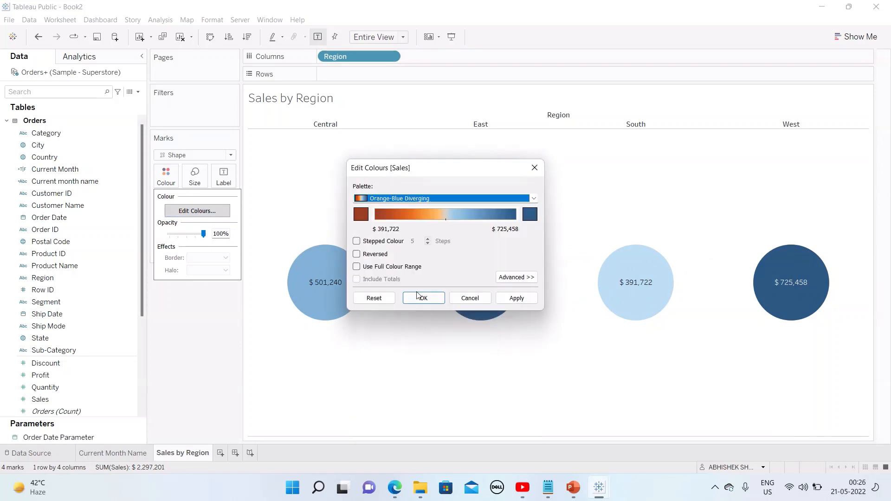
click(517, 298)
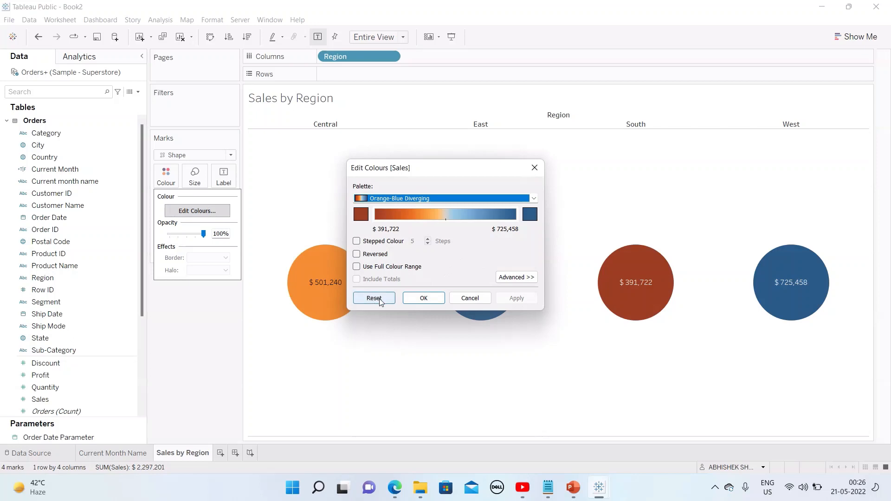
click(424, 299)
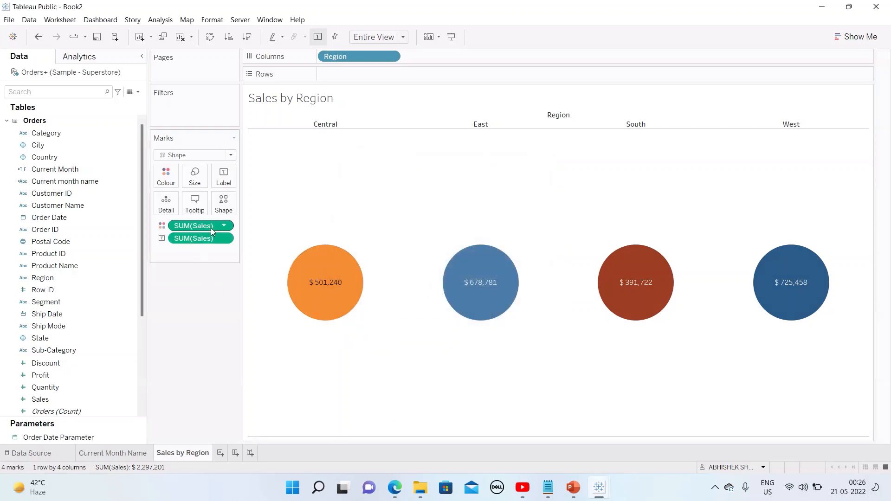
Step: Hide the Region header above the circles and clear the mark selection
click(302, 124)
right_click(301, 122)
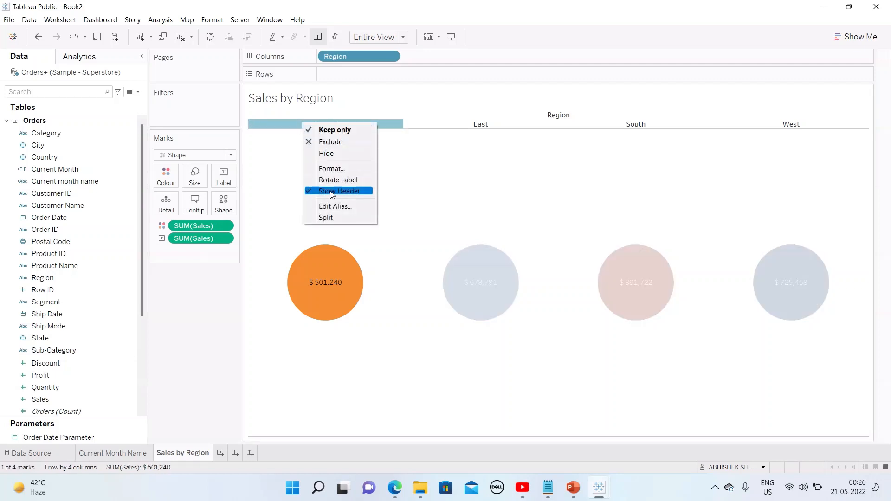
click(334, 190)
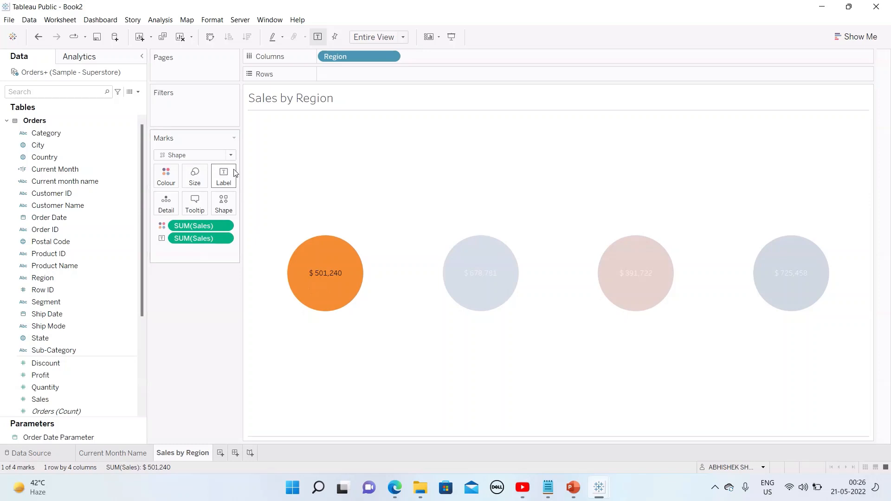
mouse_move(312, 266)
click(327, 334)
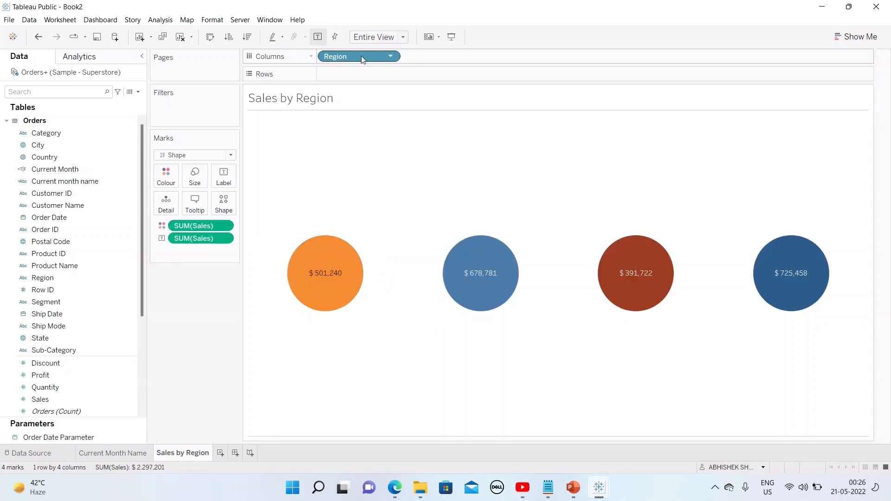
Step: Add a copy of Region to the circle labels, move it to its own line above SUM(Sales) and centre it
drag(361, 55, 223, 177)
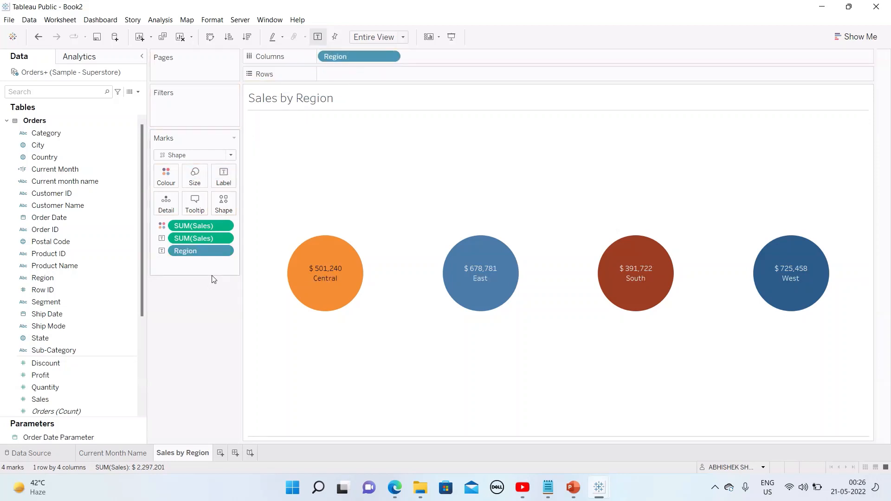
click(224, 176)
click(318, 229)
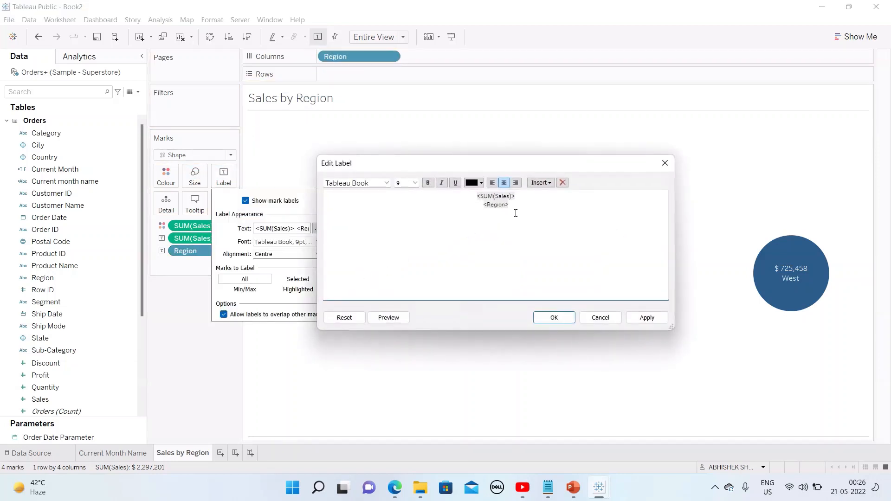
drag(515, 213, 432, 206)
key(ctrl+c)
key(Delete)
key(Return)
key(ctrl+v)
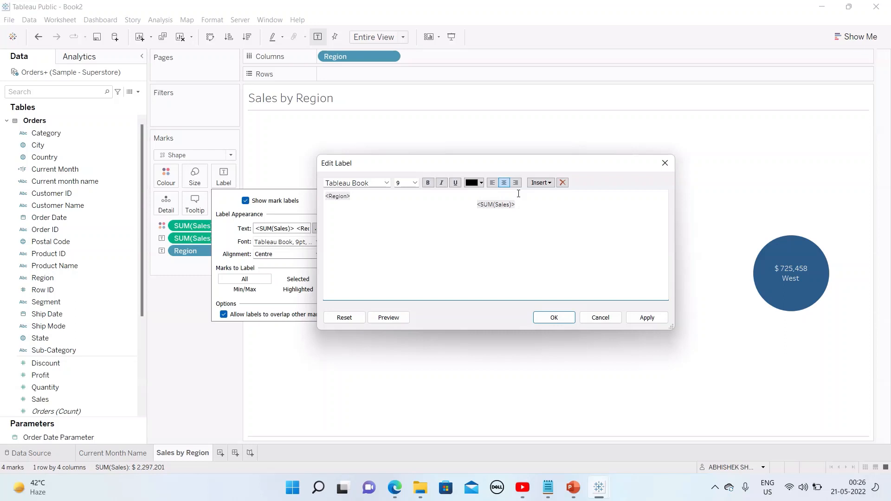
key(shift+Home)
click(504, 182)
Step: Format the Region line of the label as 10 pt bold
click(532, 201)
key(shift+Home)
click(415, 183)
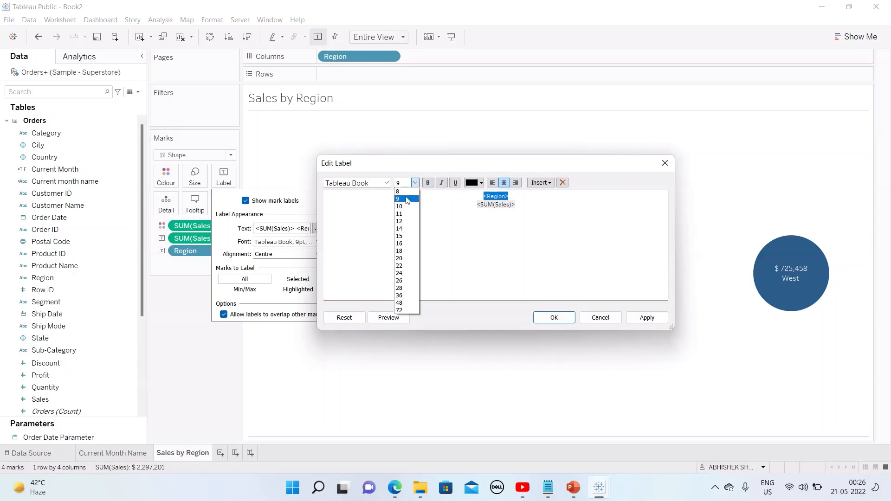
click(400, 206)
click(428, 182)
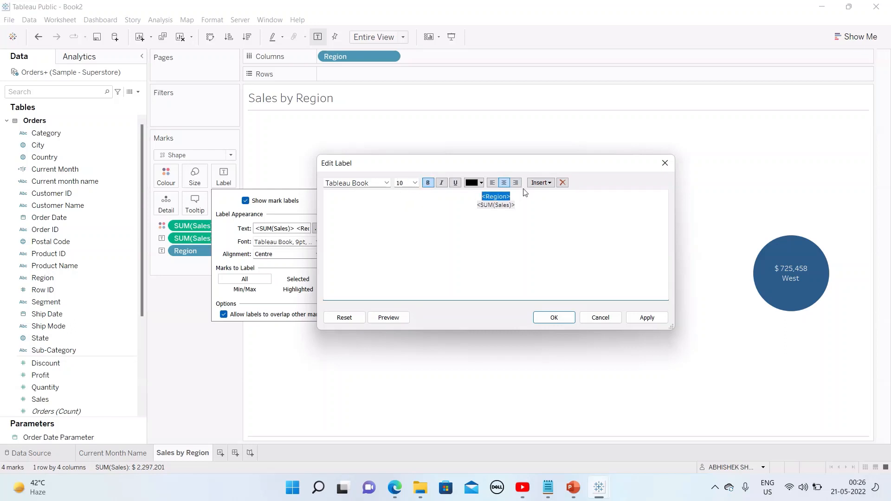
Step: Try the SUM(Sales) line of the label at 14 pt and apply it to the circles
click(522, 202)
key(shift+Home)
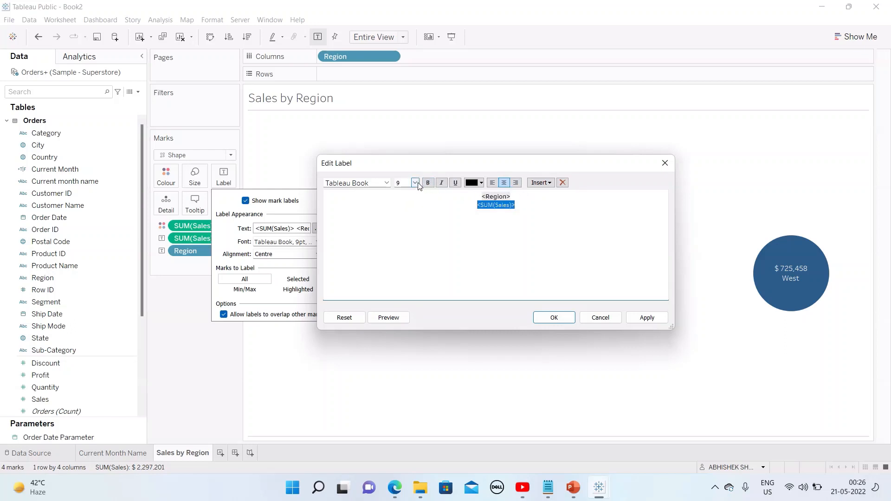
click(415, 182)
click(412, 228)
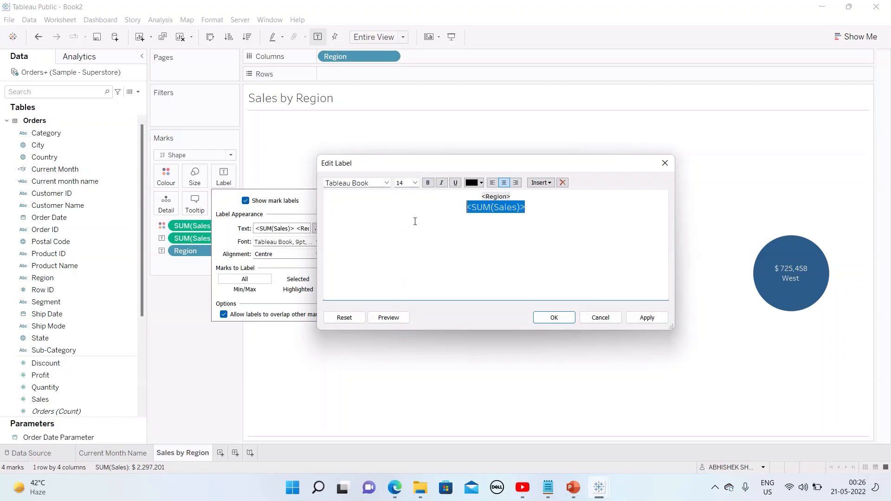
click(526, 208)
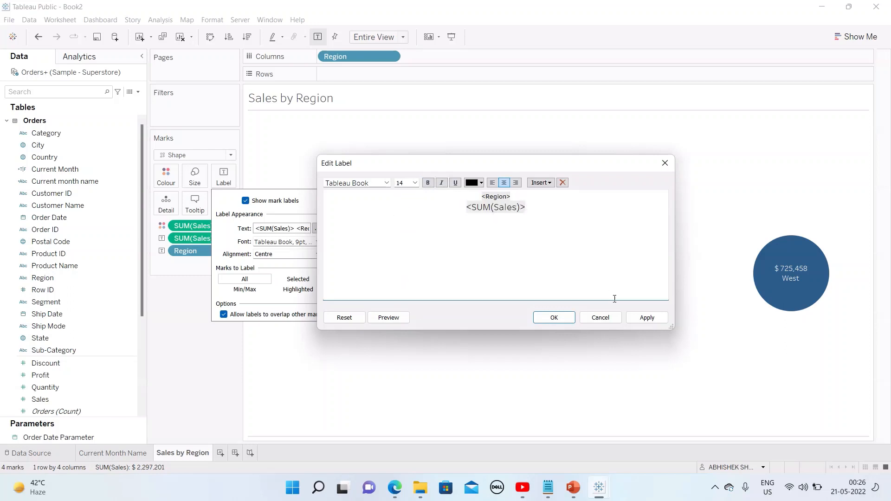
click(646, 317)
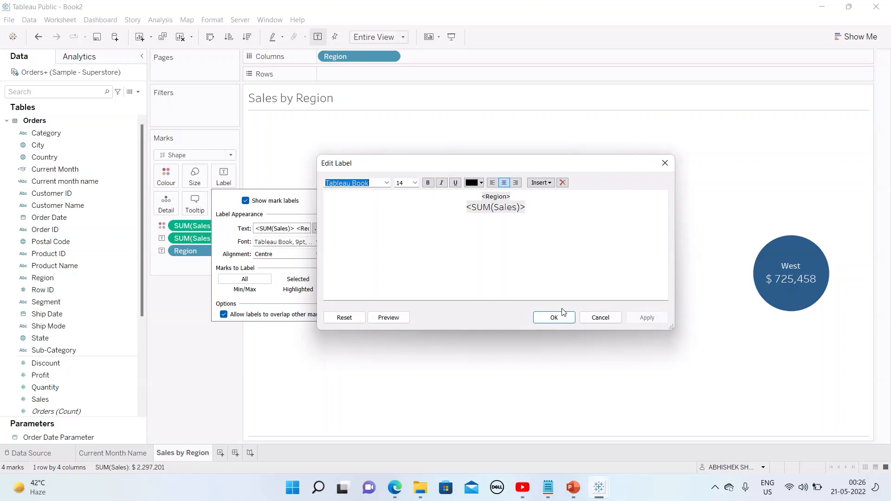
Step: Set the label's SUM(Sales) line to 12 pt, recheck the Region line's bold formatting and apply the label
drag(535, 207, 464, 208)
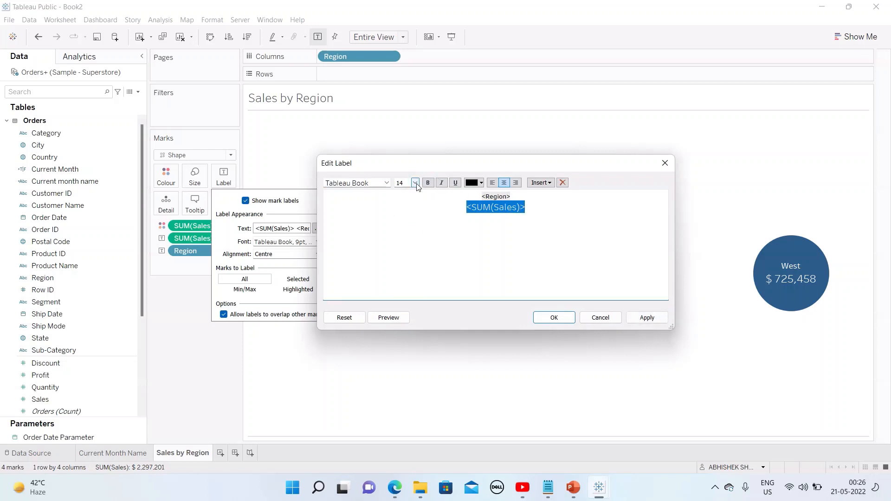
click(415, 183)
click(404, 221)
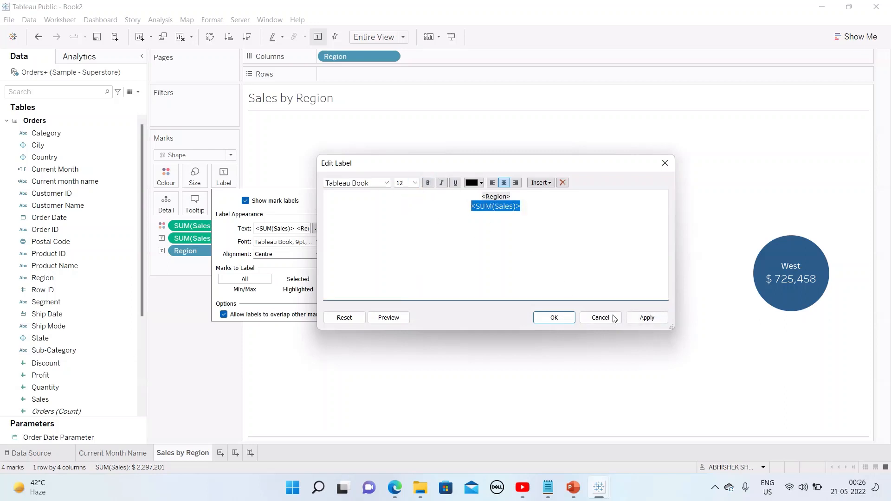
click(645, 318)
click(541, 321)
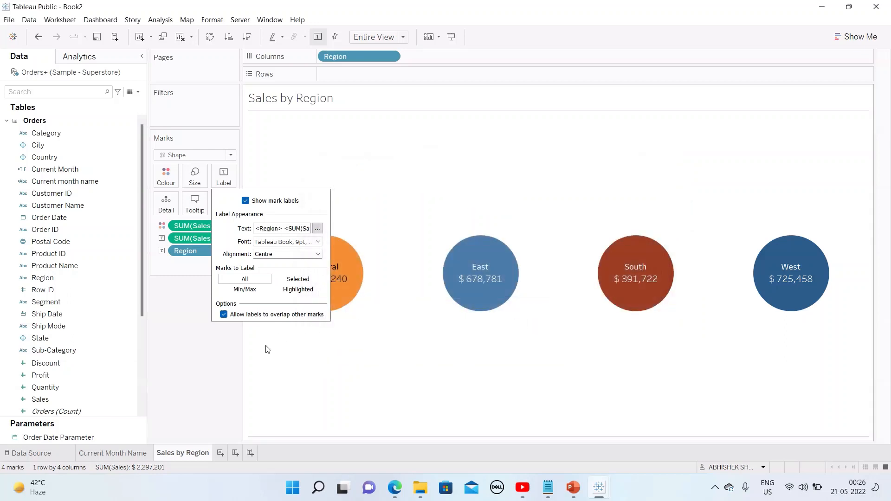
click(317, 228)
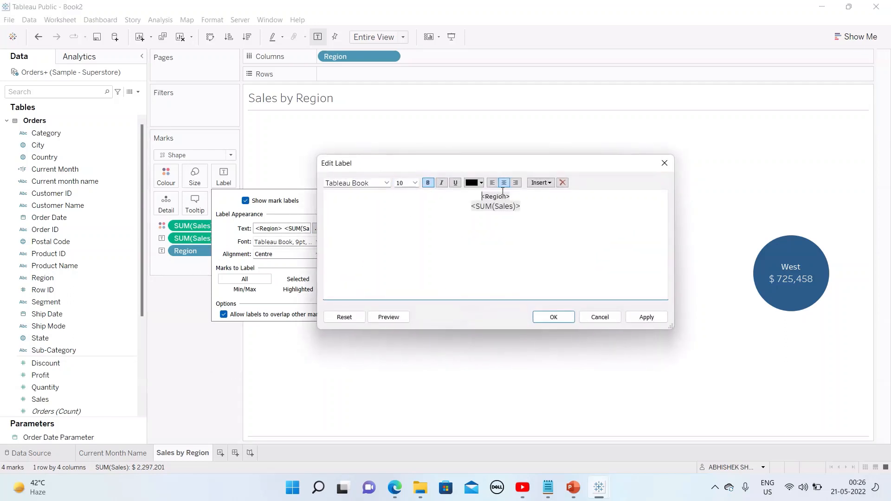
drag(511, 194, 432, 181)
click(645, 317)
click(551, 317)
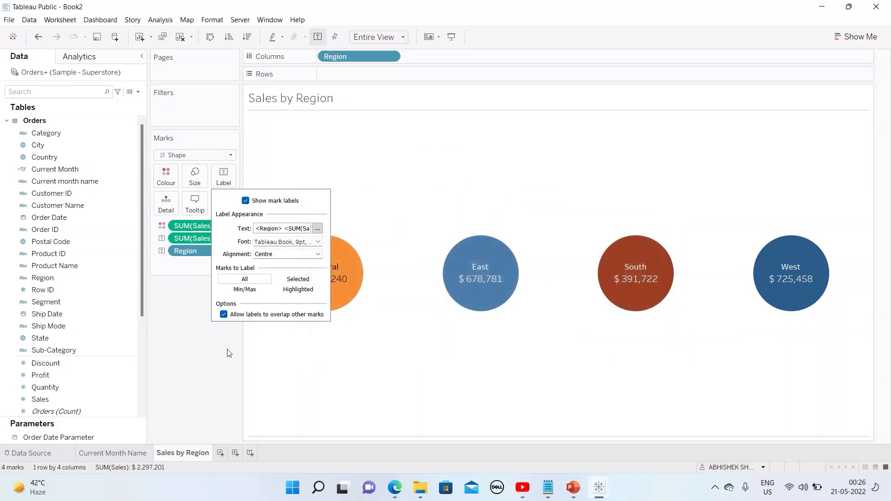
click(228, 349)
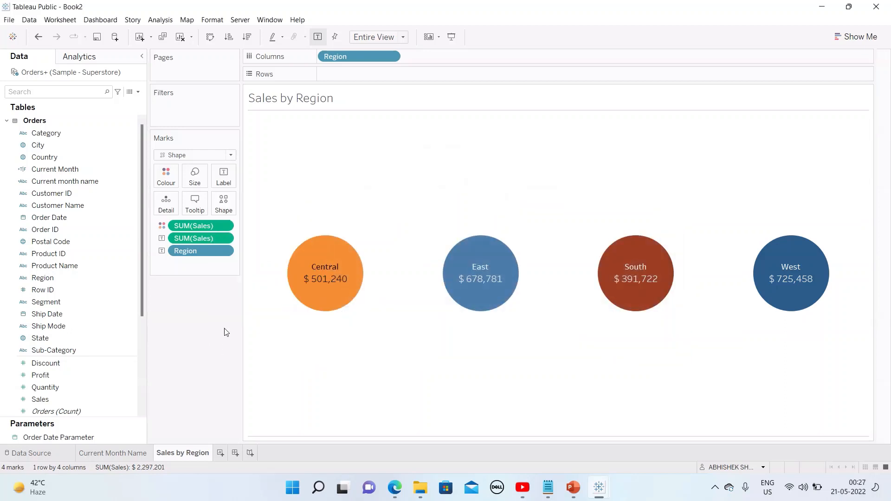
Step: Replace the sheet-name placeholder in the worksheet title with the text Sales by Region
right_click(285, 97)
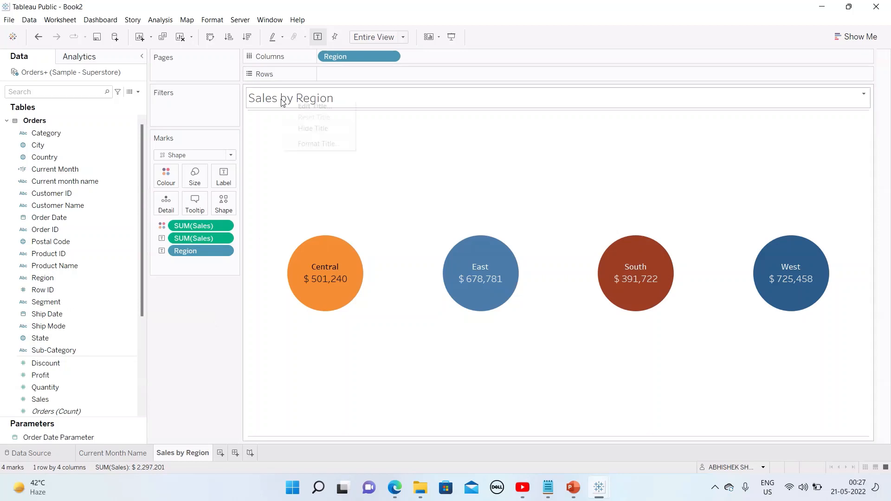
click(305, 103)
drag(396, 194, 273, 193)
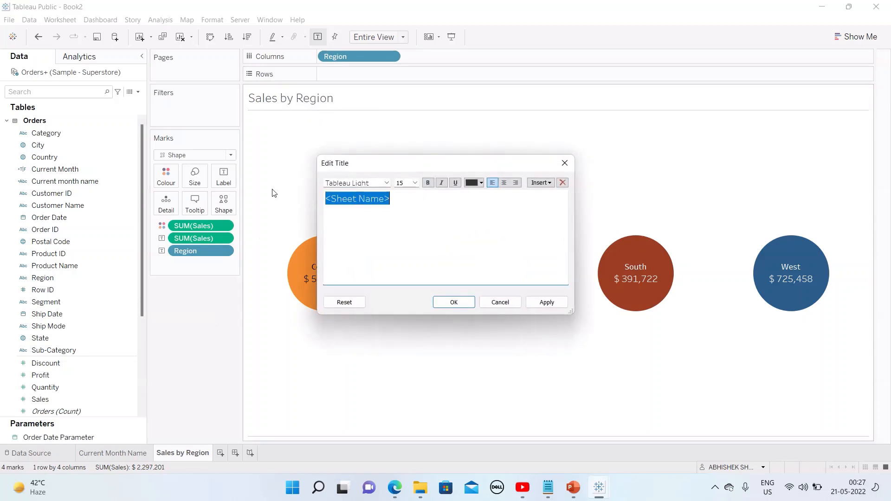
text(Sales by )
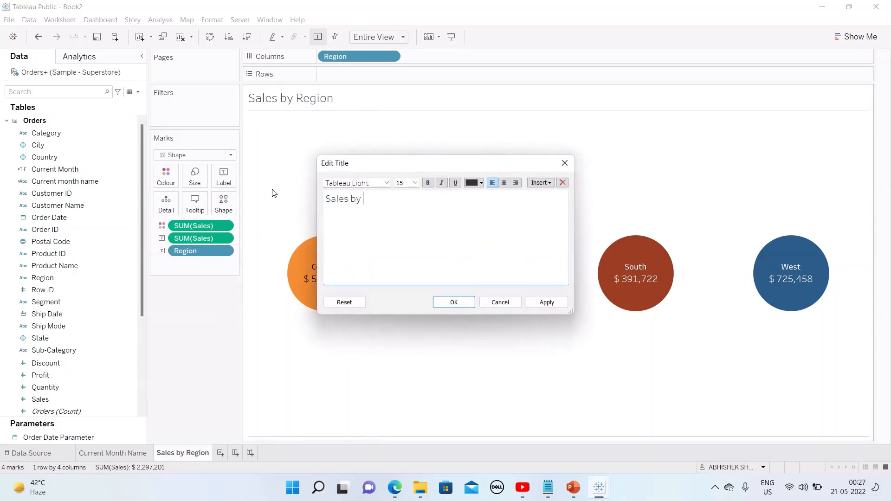
text(Region)
Step: Centre the worksheet title, make it 9 pt bold and apply it
key(ctrl+a)
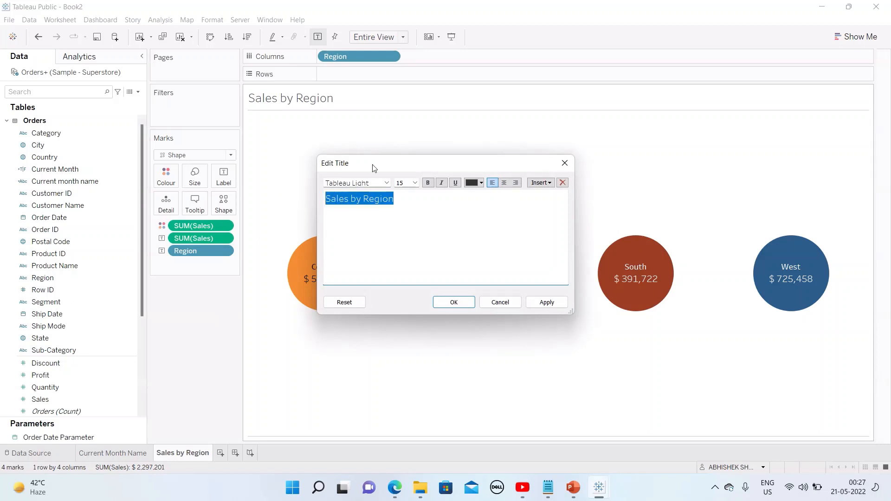
click(504, 182)
click(404, 183)
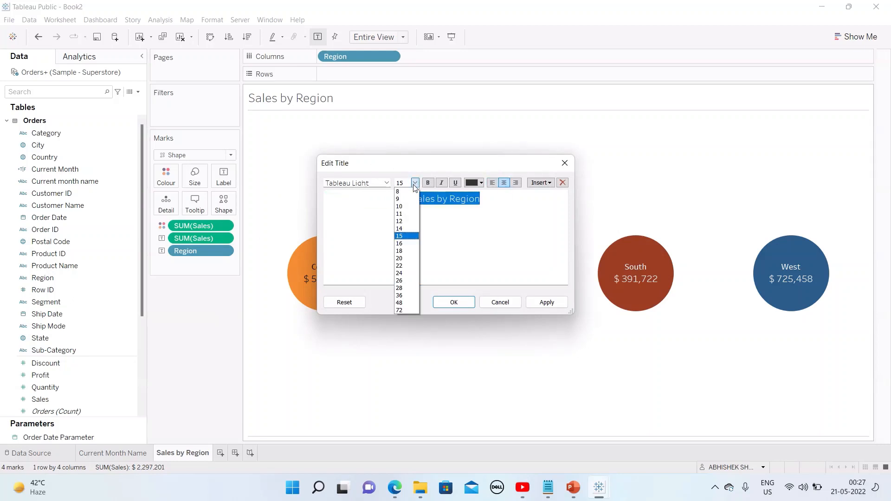
click(405, 196)
click(429, 184)
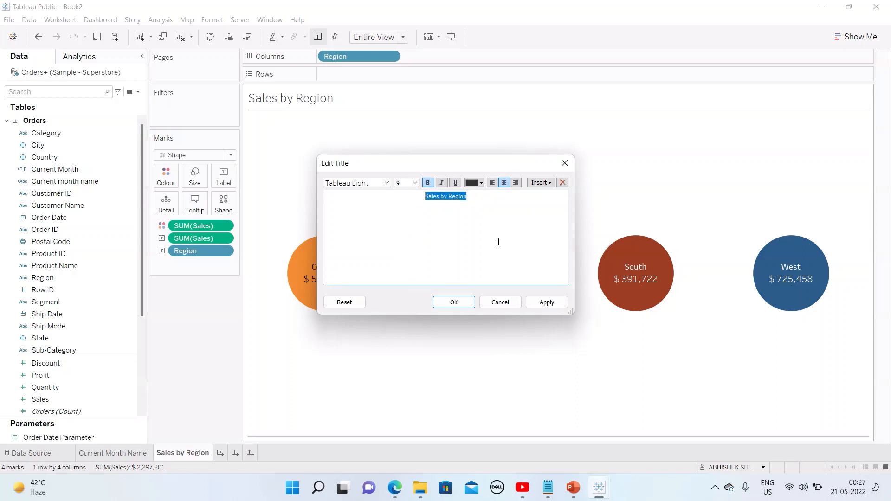
click(546, 302)
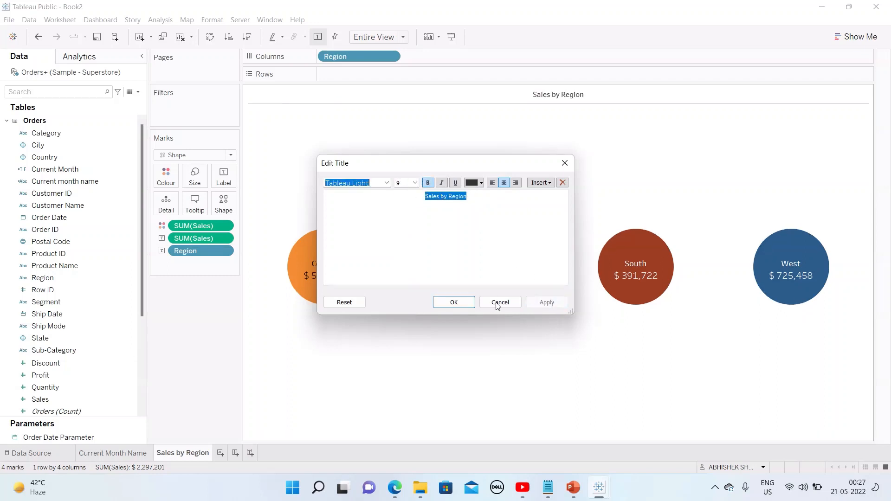
click(453, 302)
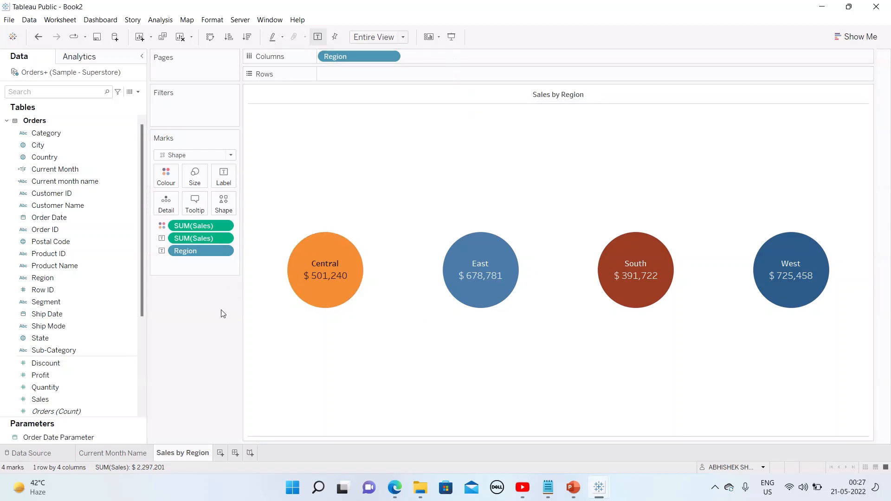
Step: Filter the Sales by Region sheet on Current Month, keeping only True
click(67, 170)
drag(76, 169, 199, 105)
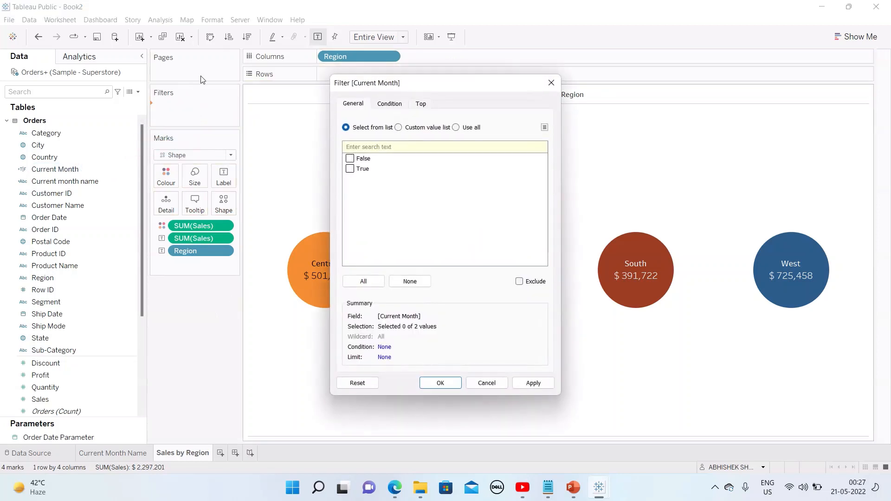
click(350, 169)
click(534, 385)
click(440, 383)
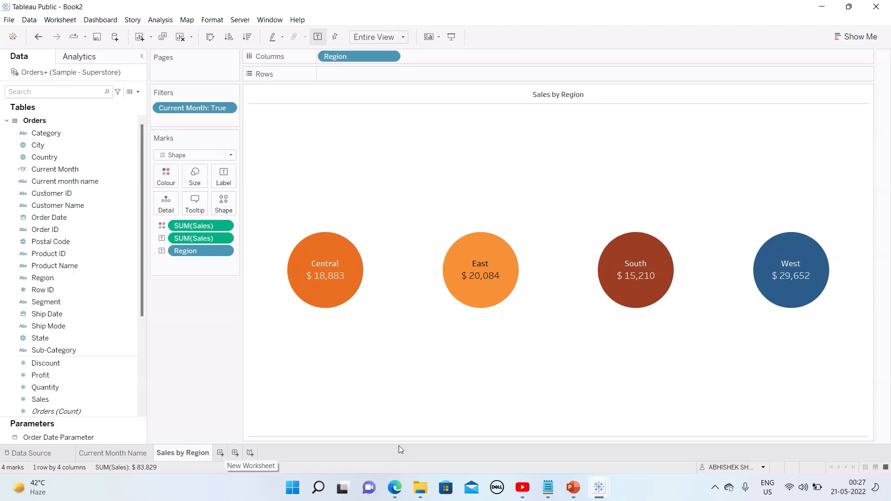
Step: Add a new worksheet and start a calculated field named Current month sales
mouse_move(599, 487)
click(542, 407)
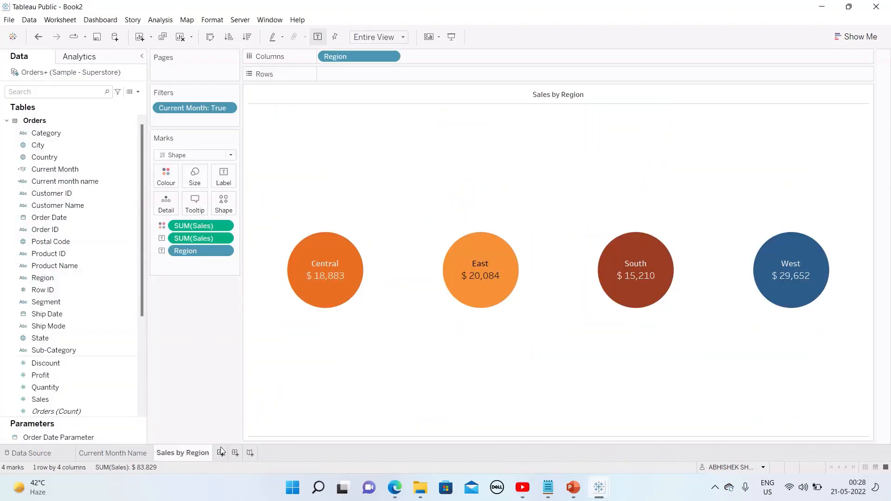
click(220, 454)
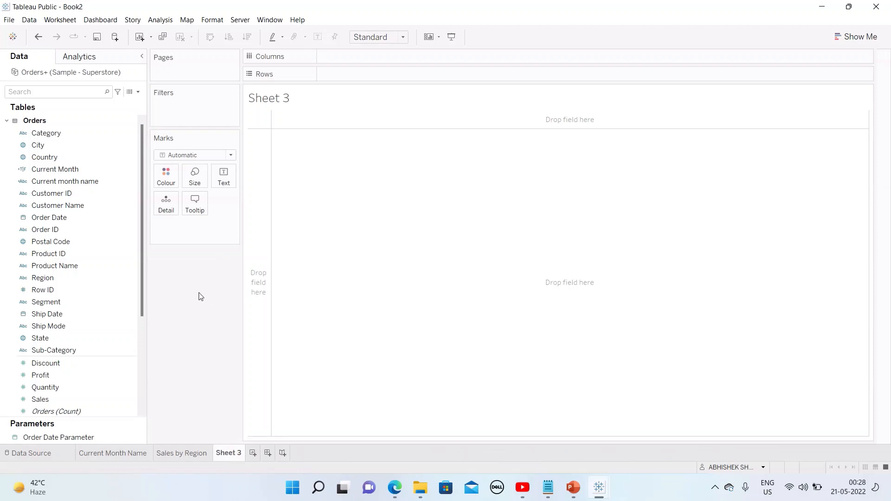
click(139, 93)
click(116, 102)
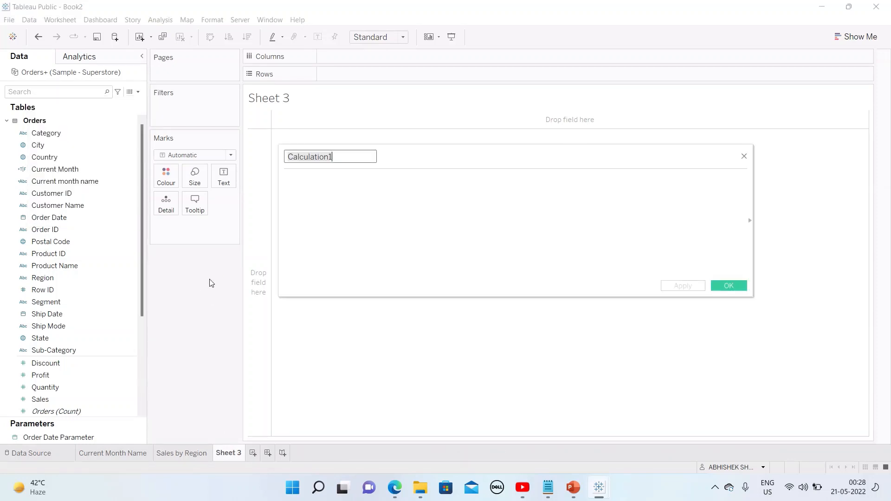
text(Current)
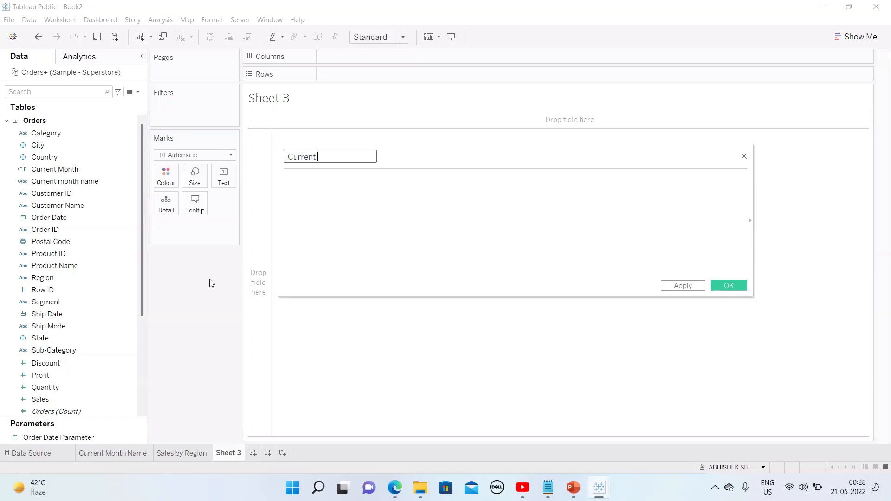
text( month sales)
key(Tab)
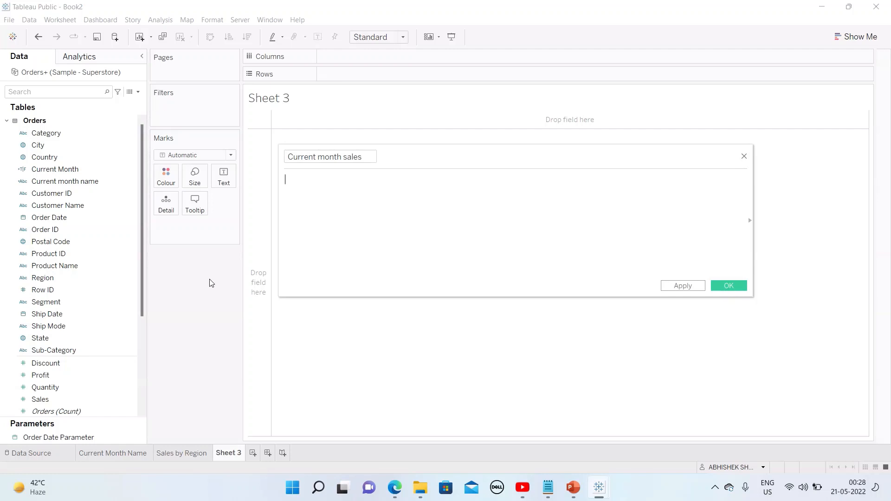
Step: Enter the formula DATEDIFF('month',[Order Date],[Order Date Parameter]) in the Current month sales calculation
text(Date)
key(Down)
key(Down)
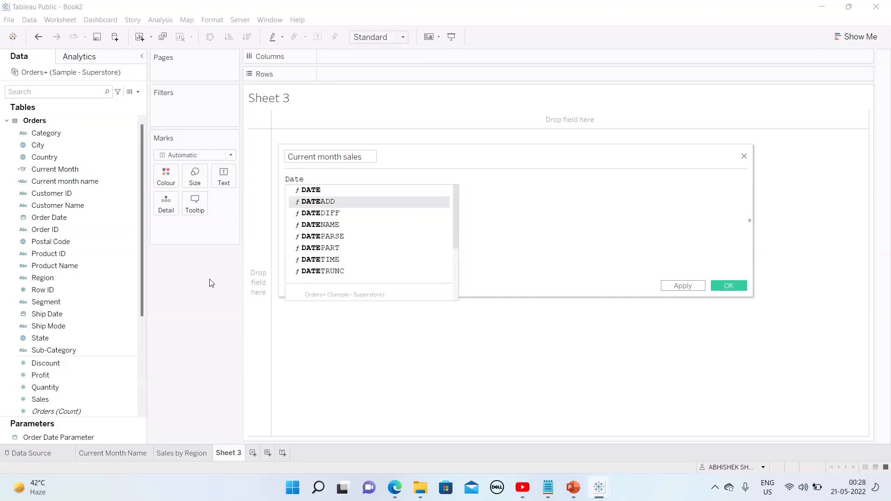
key(Return)
text('mon)
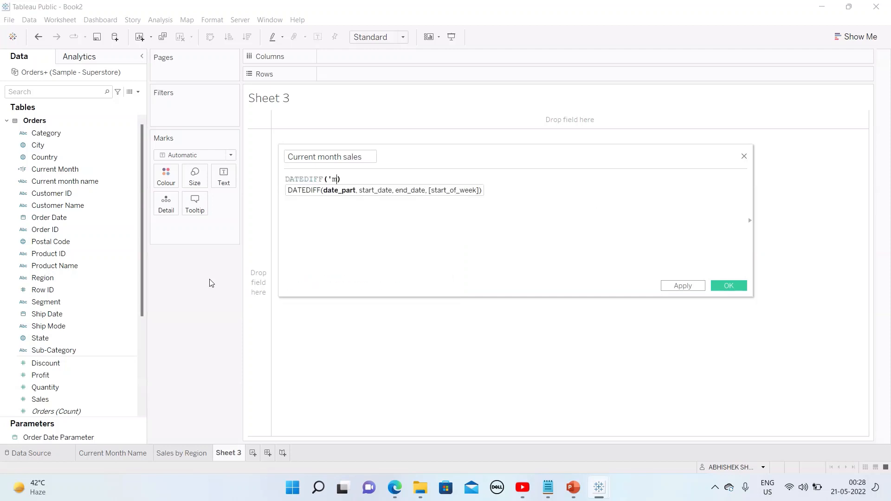
text(th')
text(,orde)
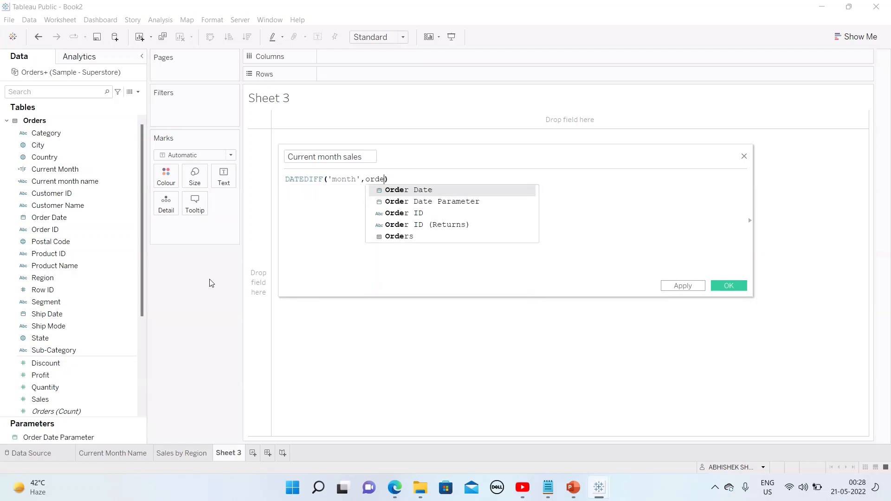
key(Return)
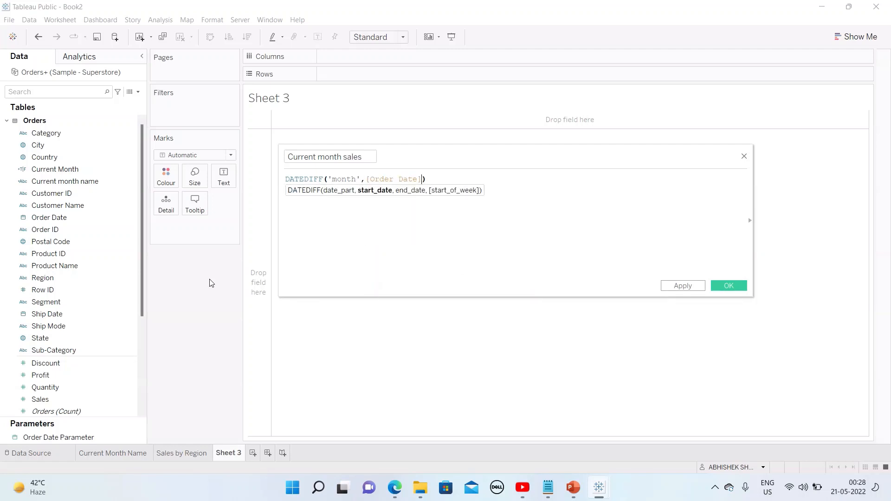
text(,order)
key(Down)
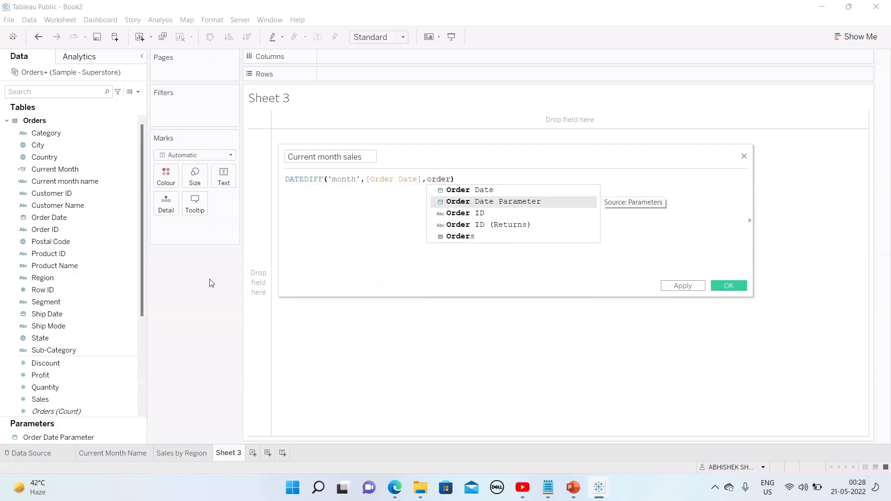
key(Return)
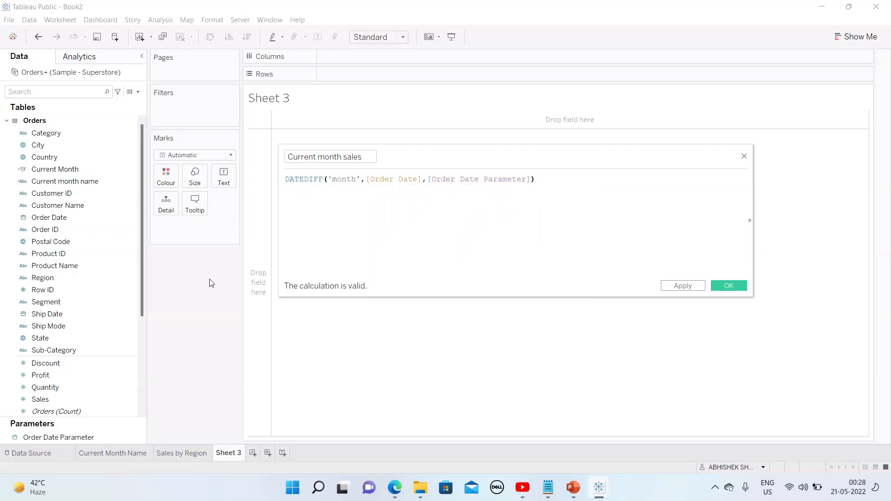
Step: Turn the DATEDIFF expression into an IF condition that tests whether the month difference = 0
key(Home)
key(Return)
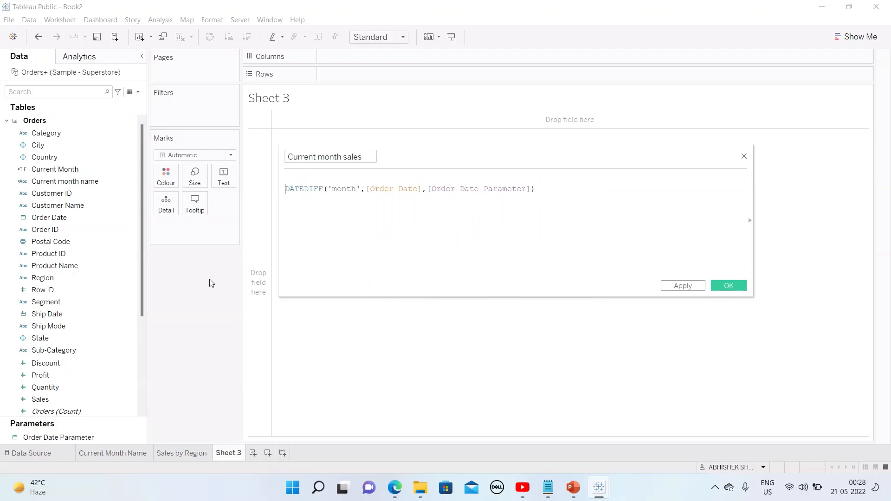
key(End)
text(I)
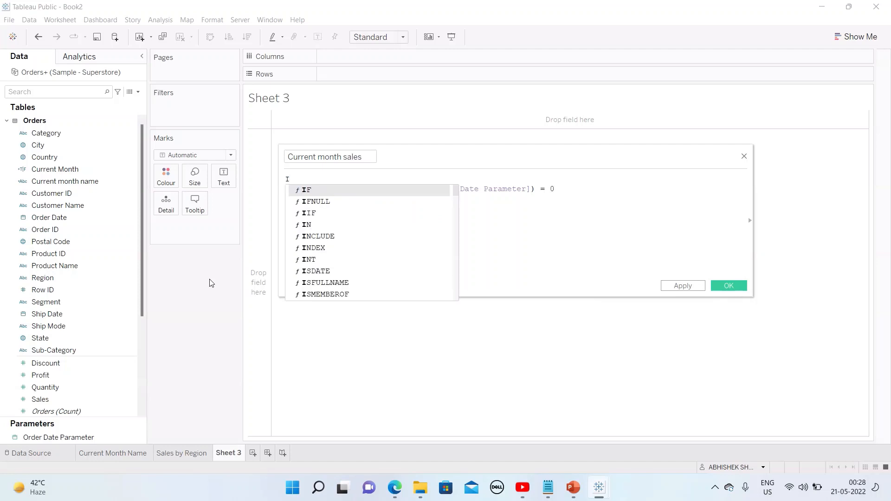
text(F)
key(Escape)
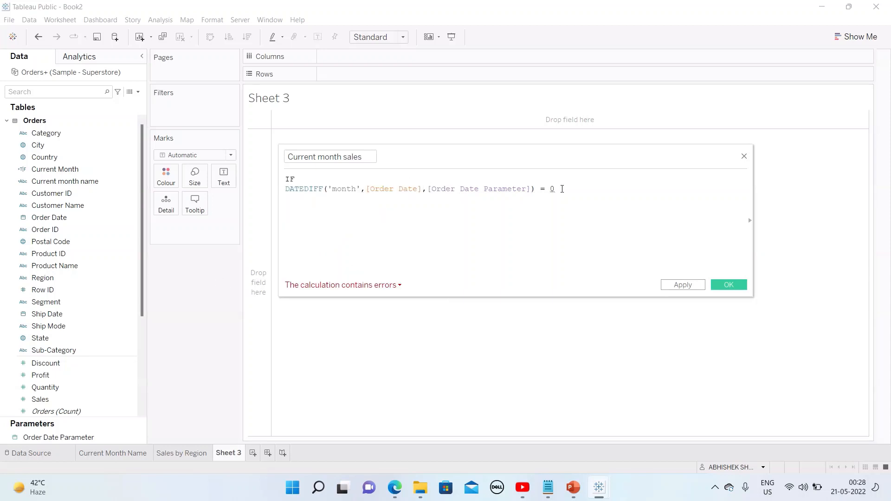
Step: Complete the IF statement with a THEN branch returning sum([Sales]) and a closing END
key(Return)
text(Then)
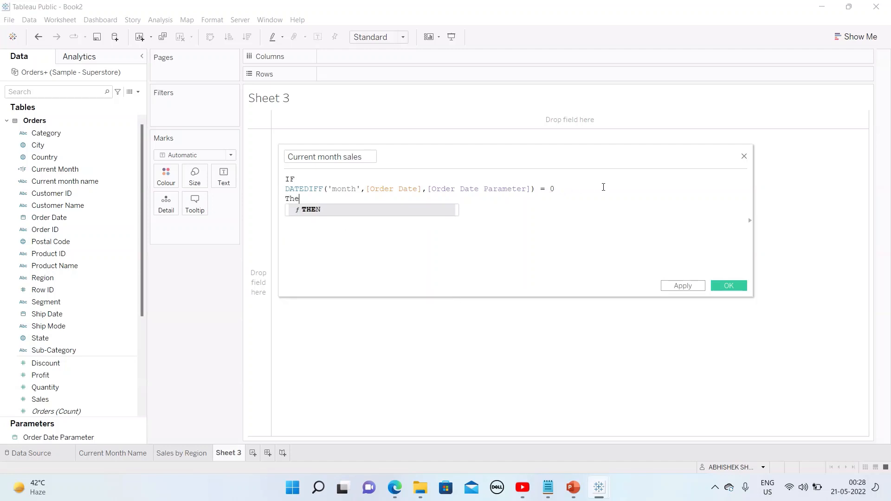
key(Return)
text(sal)
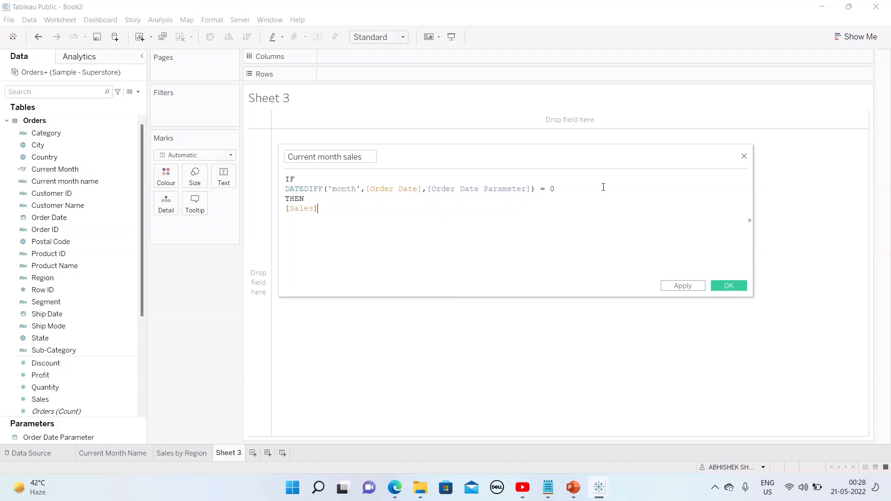
text(sum)
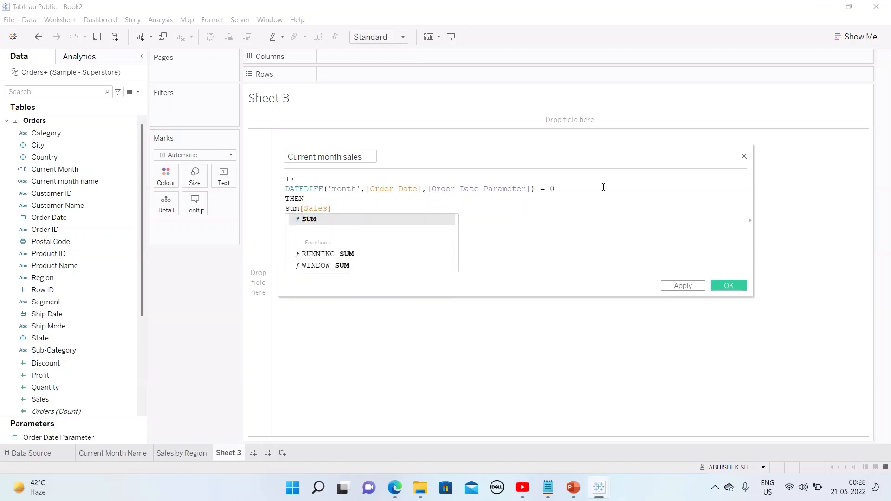
text(()
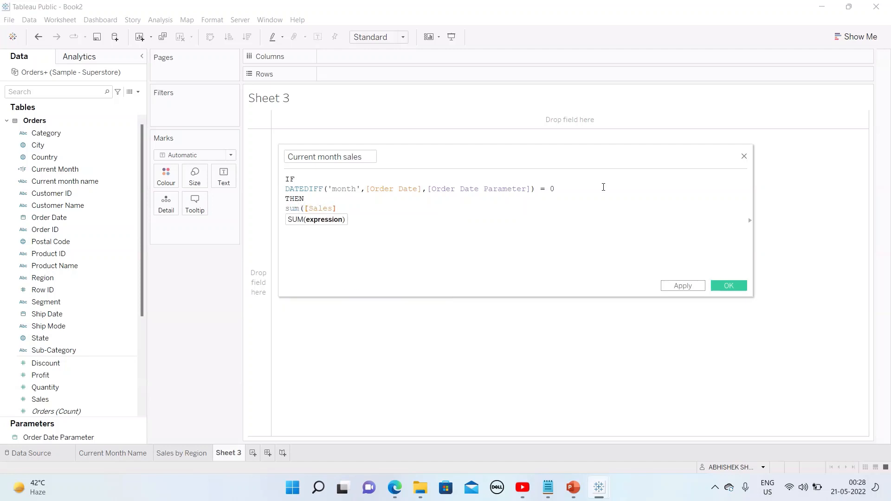
text())
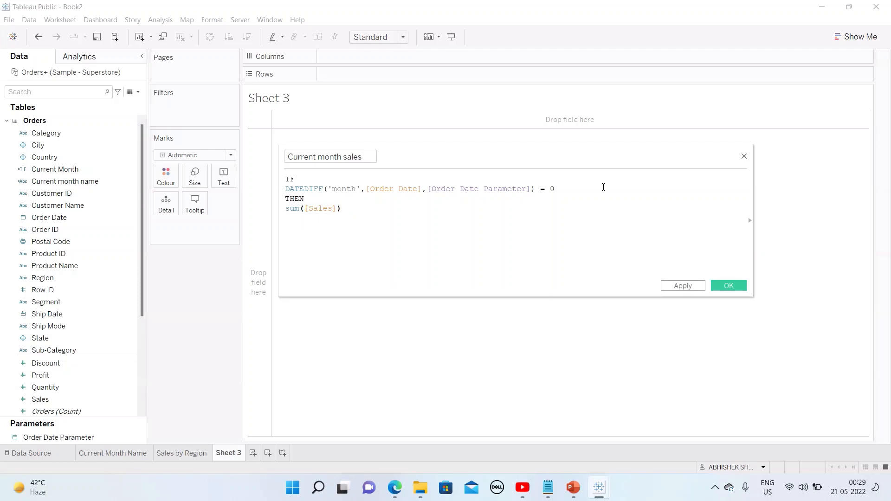
key(Return)
text(END)
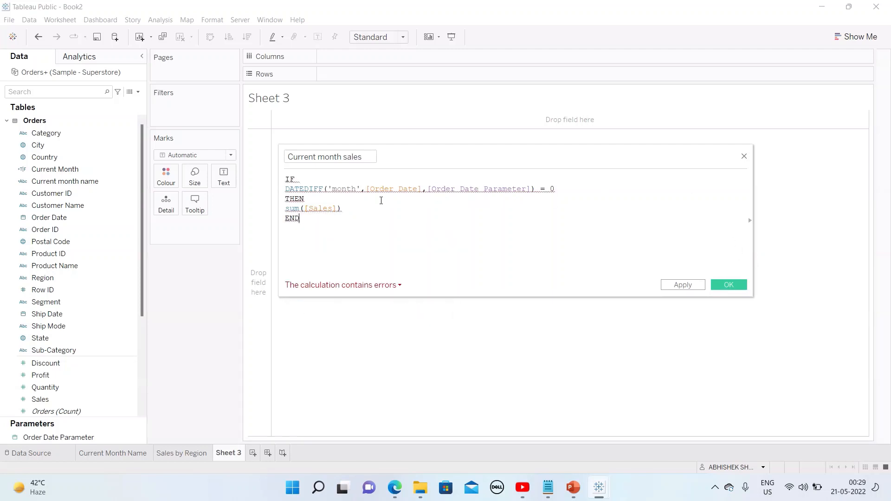
Step: Remove the sum function and its parentheses around [Sales] in the THEN branch
click(307, 208)
key(BackSpace)
key(BackSpace)
key(BackSpace)
key(BackSpace)
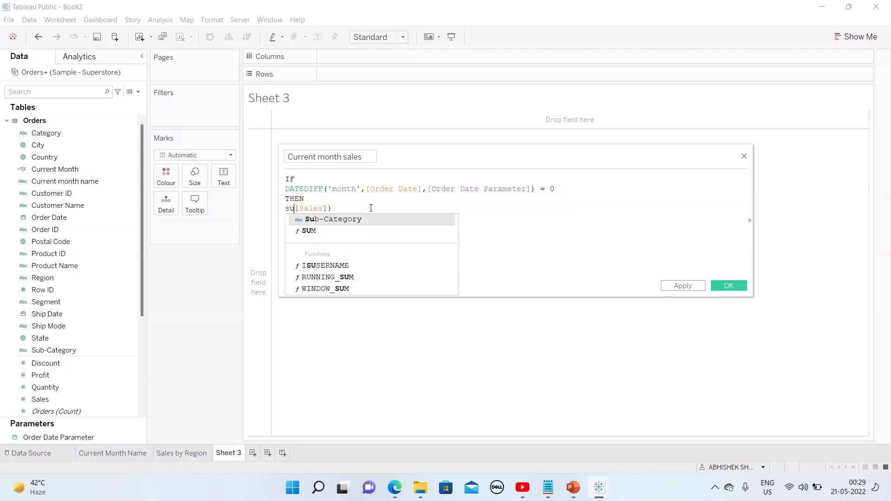
click(384, 211)
key(BackSpace)
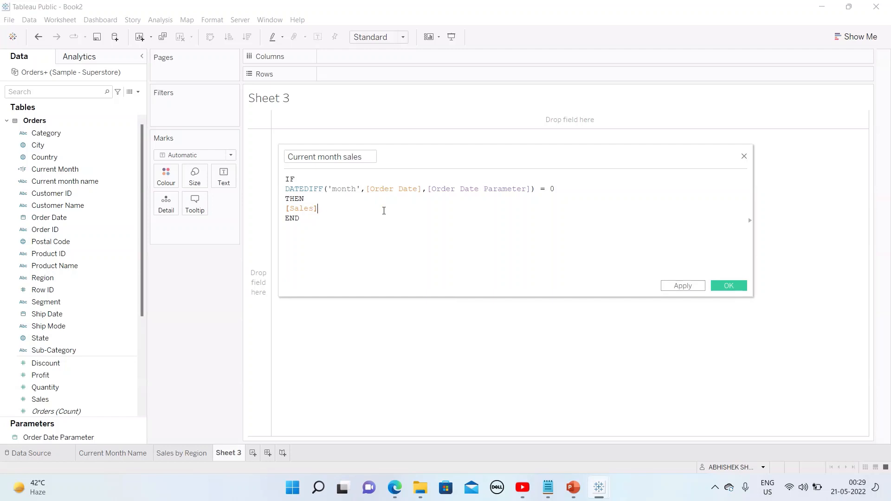
Step: Wrap the whole IF statement in Sum( ) and save the Current month sales calculation
click(286, 180)
text(Sum)
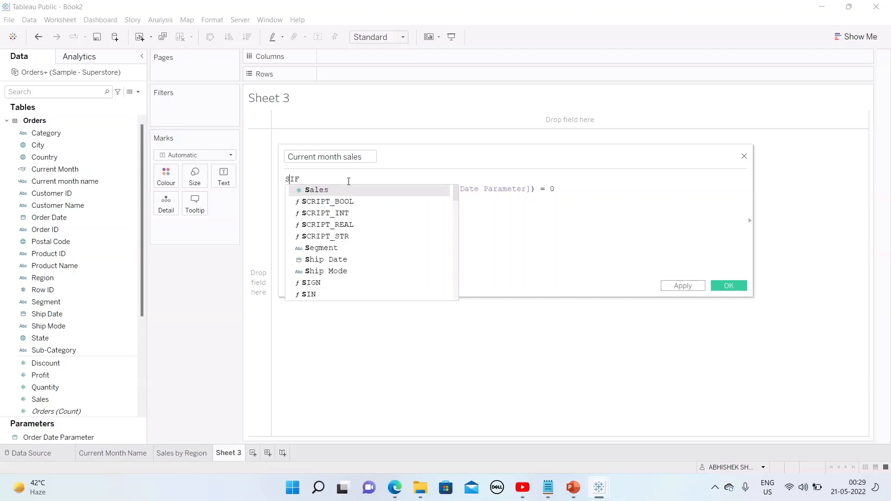
text(()
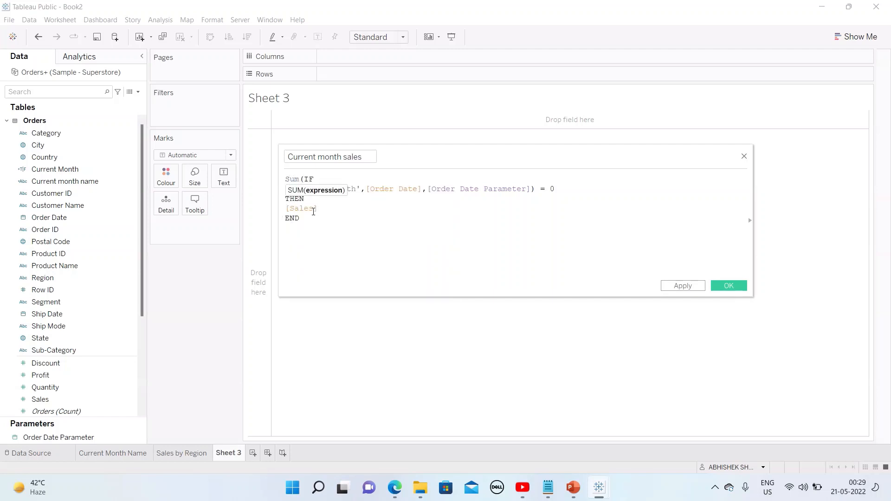
click(359, 219)
text())
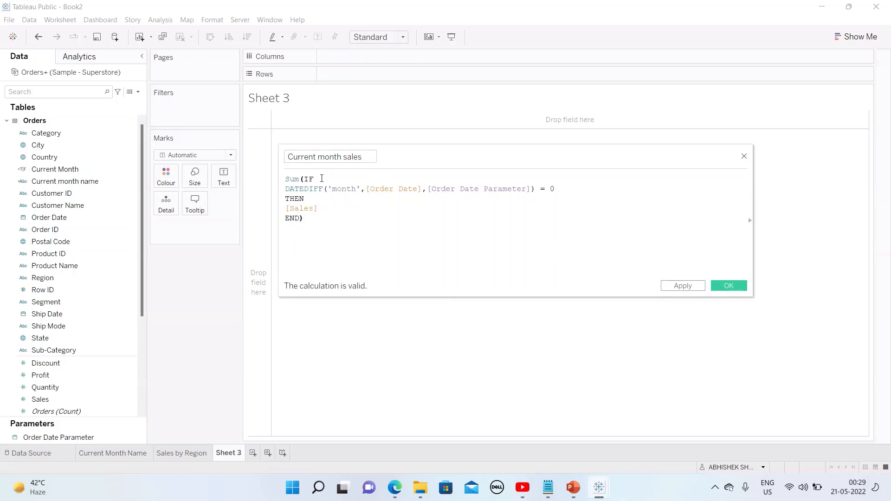
click(688, 290)
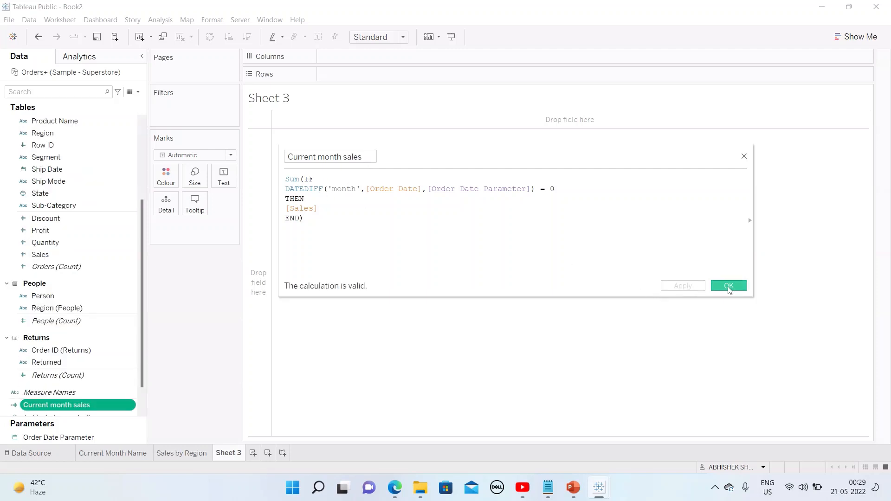
click(729, 286)
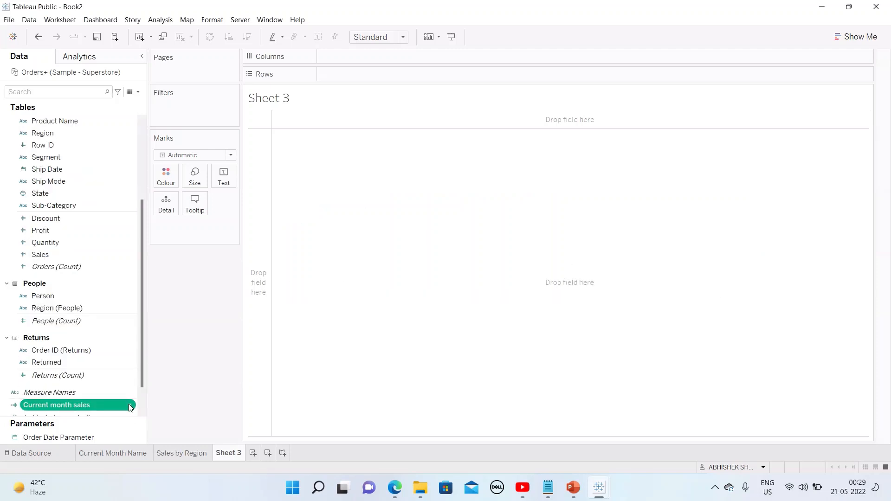
Step: Duplicate the Current month sales field, open the copy for editing and rename it Current month Profit
right_click(131, 404)
click(162, 246)
right_click(130, 406)
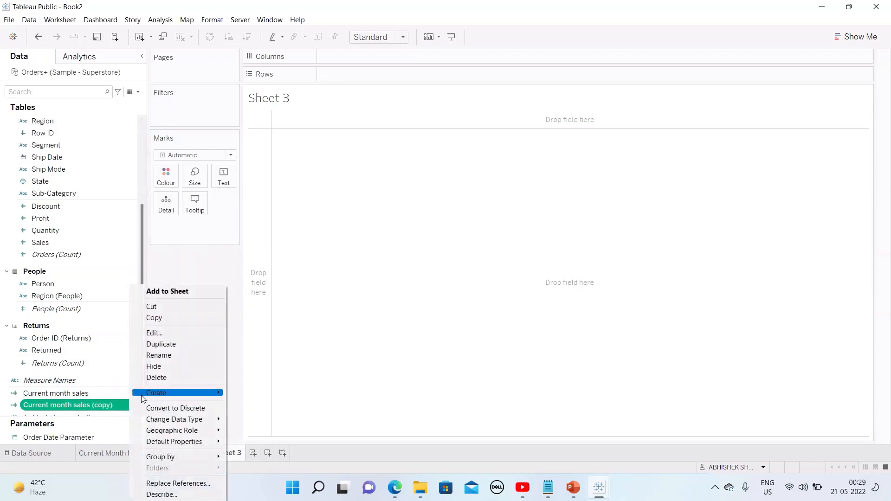
click(156, 333)
click(343, 156)
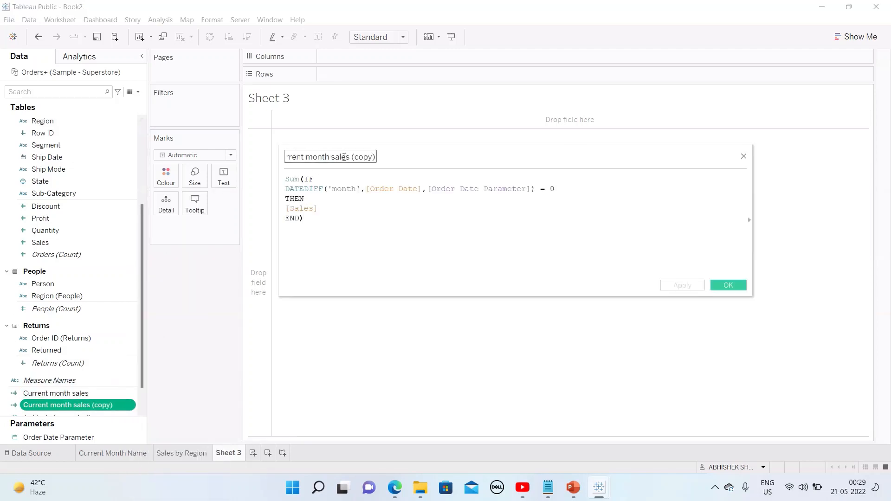
drag(330, 156, 393, 155)
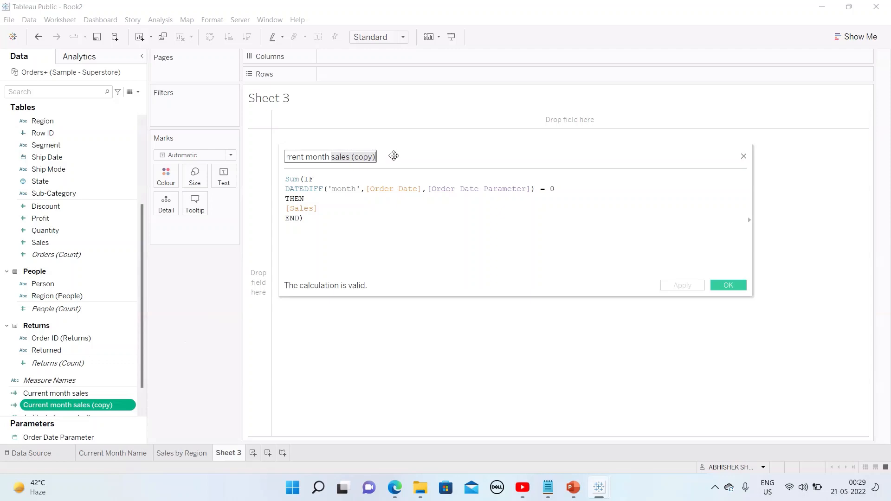
text(Profit)
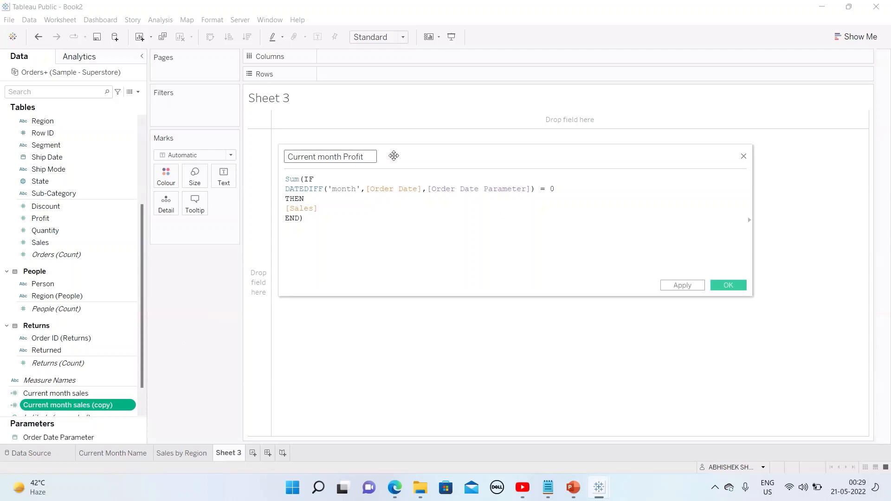
Step: Replace [Sales] with [Profit] in the Current month Profit formula and save the calculation
click(317, 208)
key(BackSpace)
key(BackSpace)
key(BackSpace)
key(BackSpace)
key(BackSpace)
key(BackSpace)
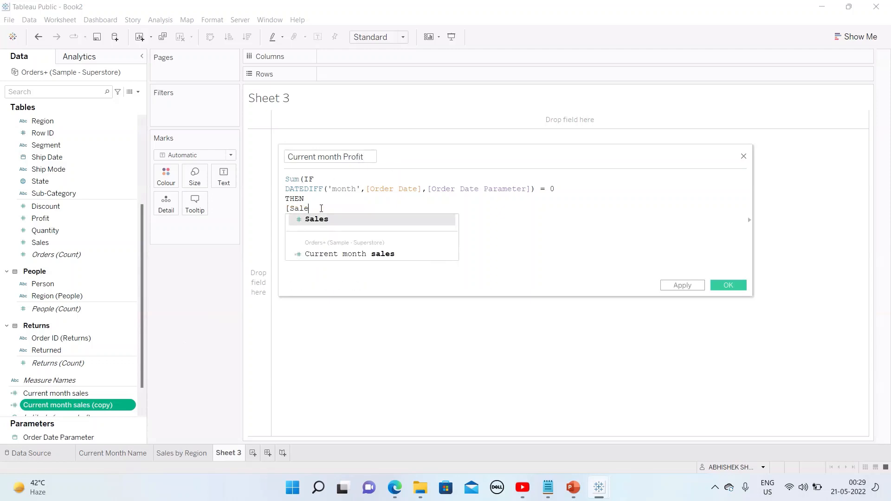
text(pro)
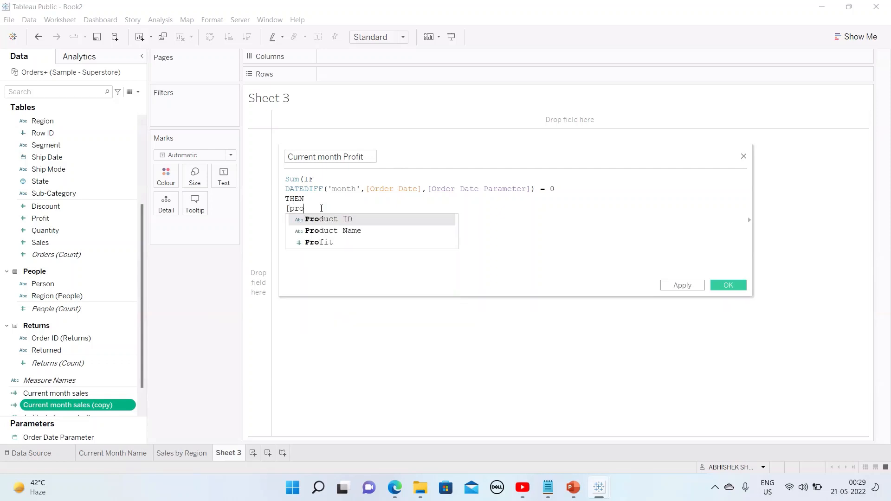
click(342, 242)
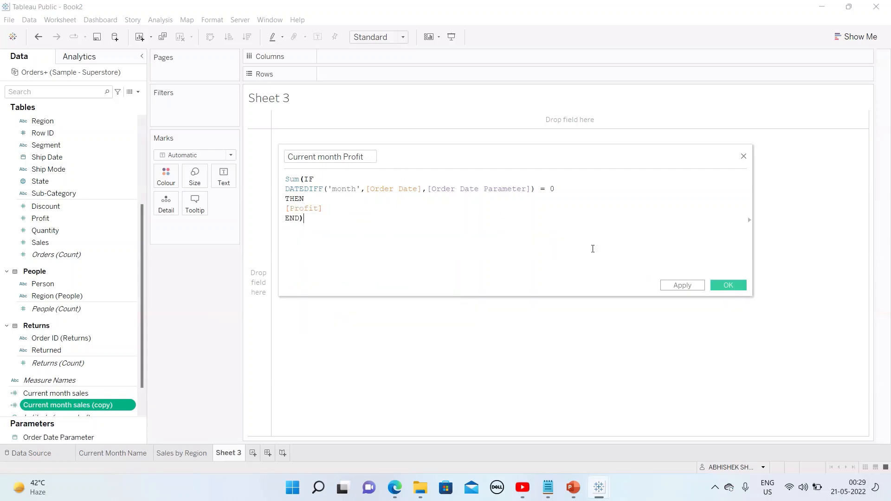
click(701, 285)
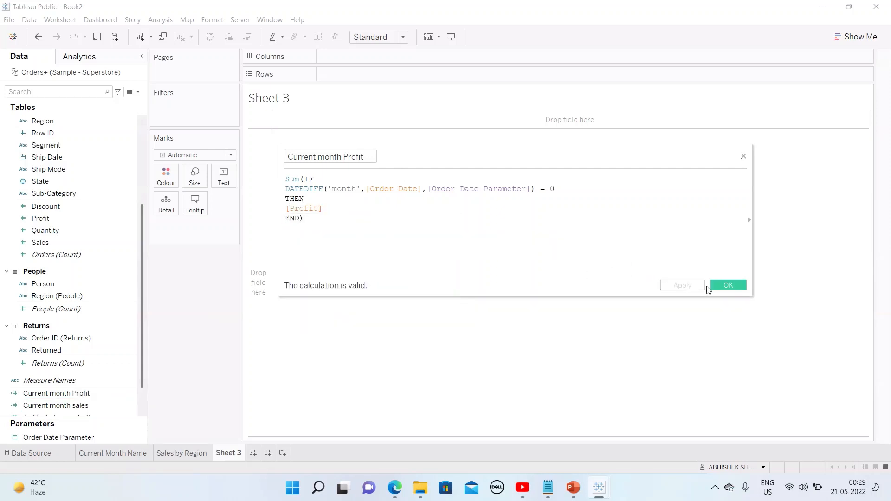
click(729, 284)
Step: Duplicate the Current month Profit field, open the copy for editing and rename it Current month Orders
scroll(110, 378, down, 1)
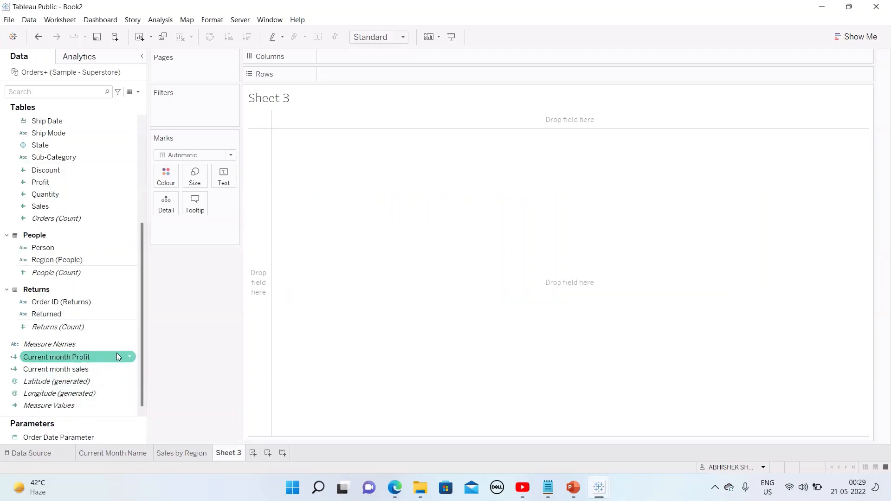
click(132, 357)
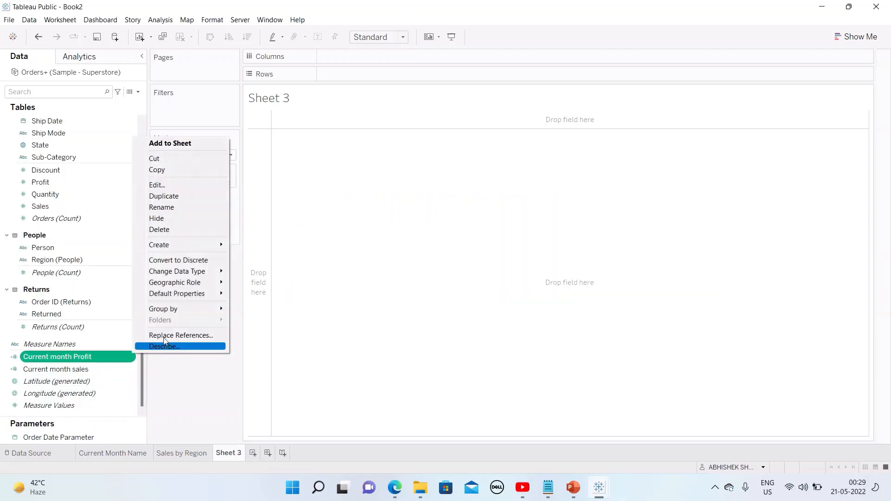
click(170, 196)
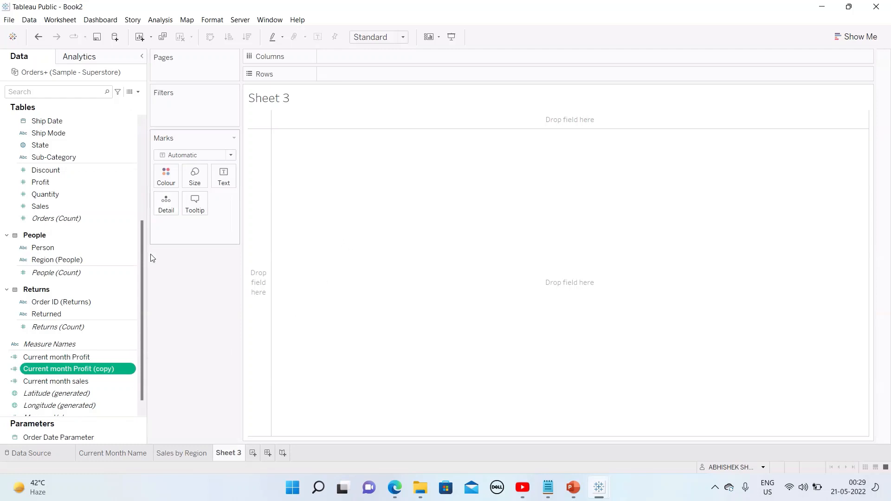
click(132, 368)
click(163, 333)
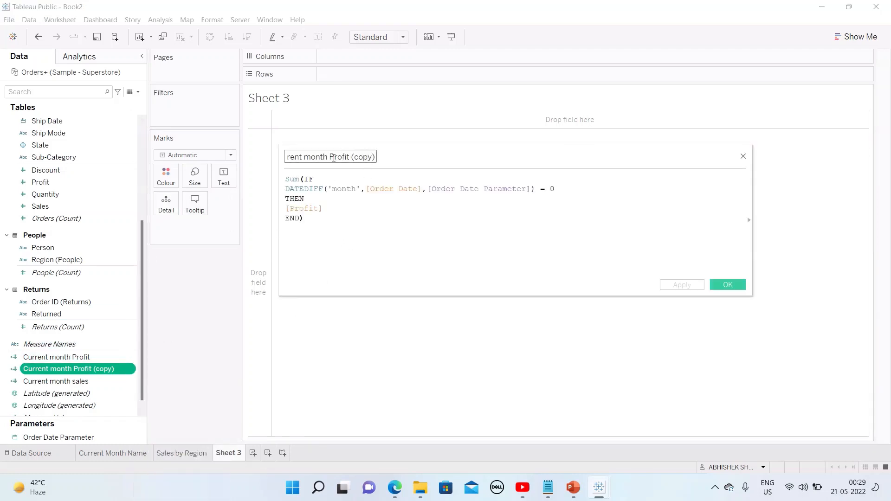
drag(330, 157, 397, 157)
text(Orders)
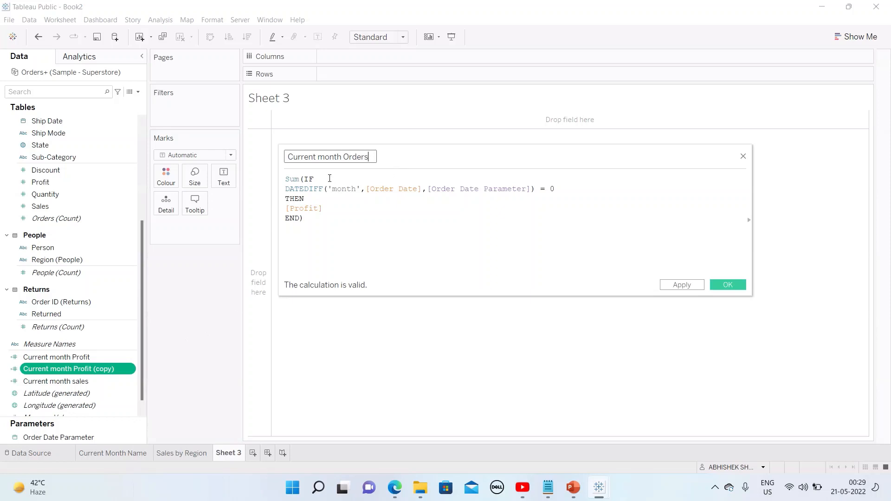
Step: Try replacing [Profit] with [Orders] in the Current month Orders formula
click(335, 208)
key(BackSpace)
key(BackSpace)
key(BackSpace)
key(BackSpace)
key(BackSpace)
key(BackSpace)
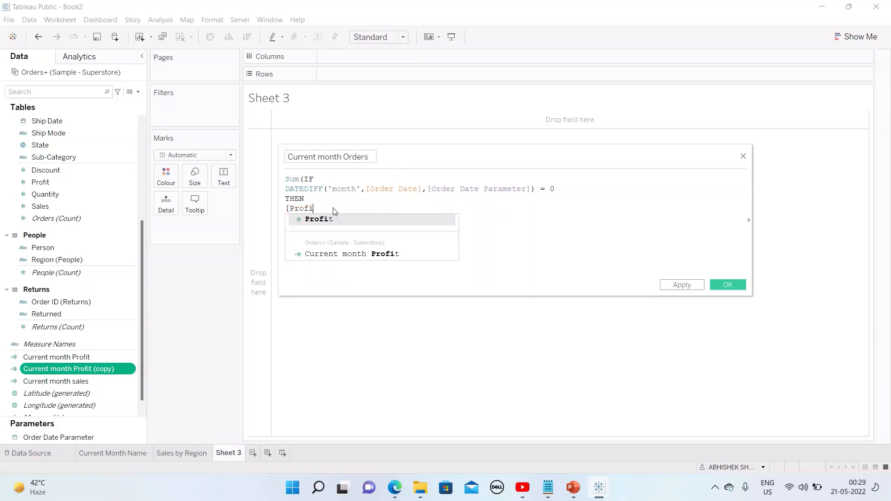
key(BackSpace)
text(order)
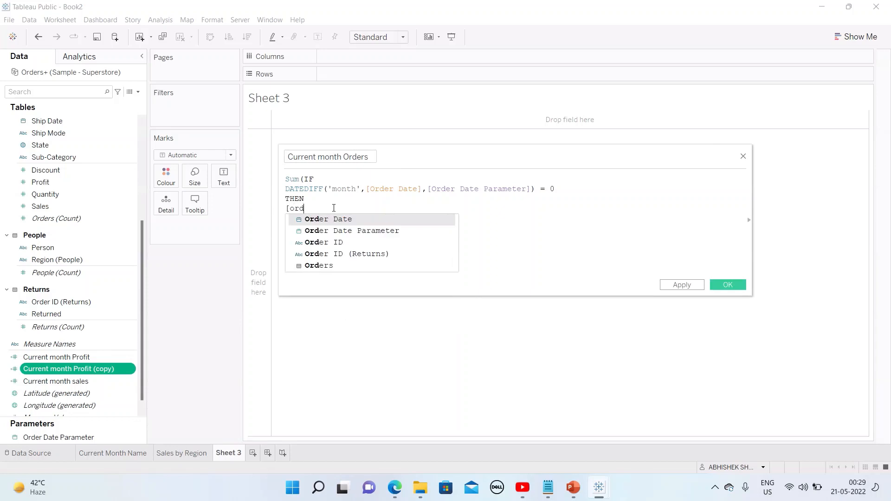
click(336, 267)
key(Return)
text(END))
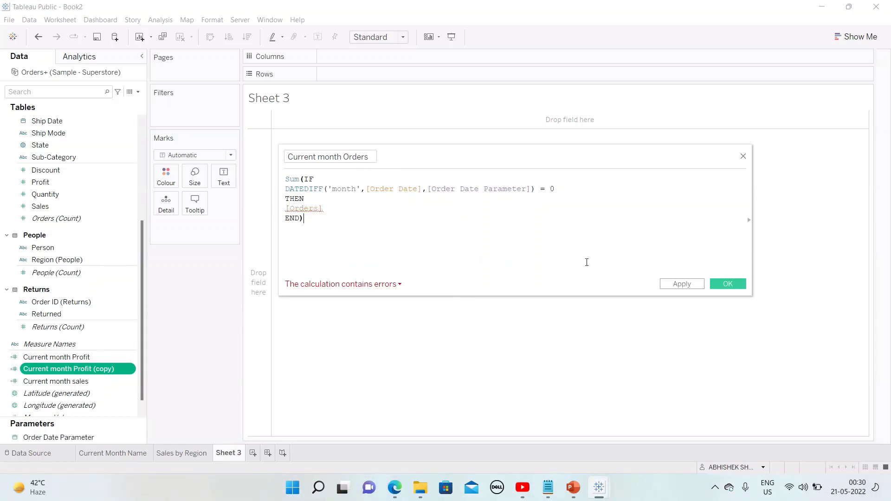
Step: Make [Order ID] the field returned after THEN in the Current month Orders formula
key(BackSpace)
key(BackSpace)
key(BackSpace)
key(BackSpace)
key(BackSpace)
key(BackSpace)
key(BackSpace)
key(BackSpace)
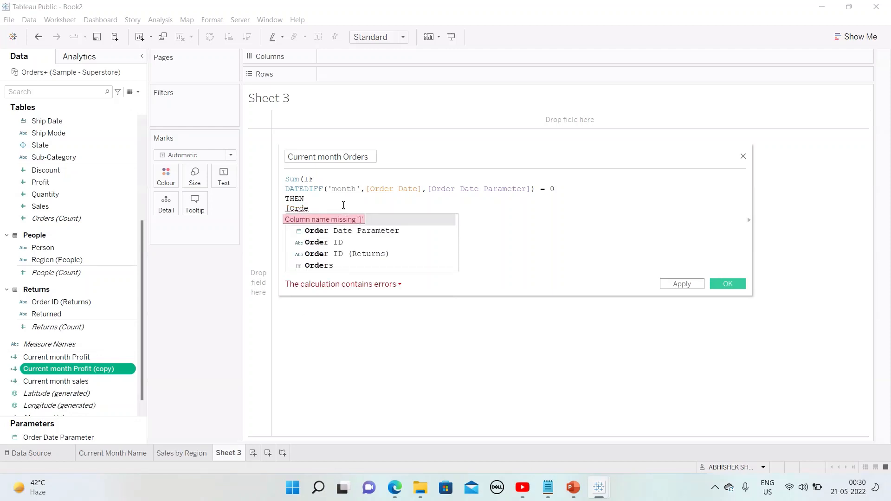
key(Down)
key(Down)
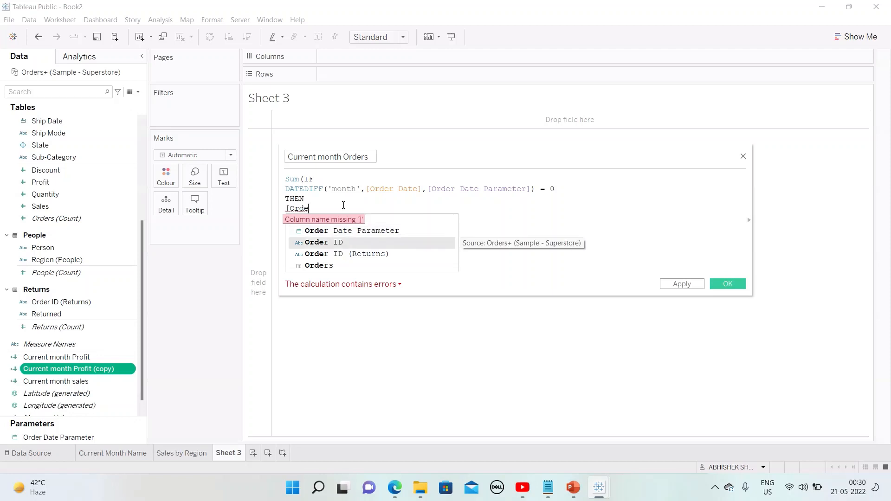
key(Return)
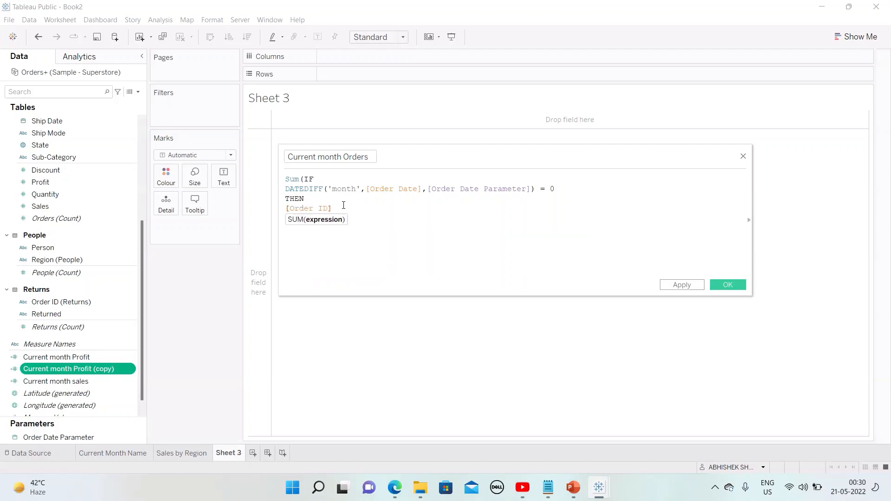
key(Return)
text(END))
Step: Replace the Sum function with COUNTD in the Current month Orders formula and save the calculation
key(BackSpace)
key(BackSpace)
key(BackSpace)
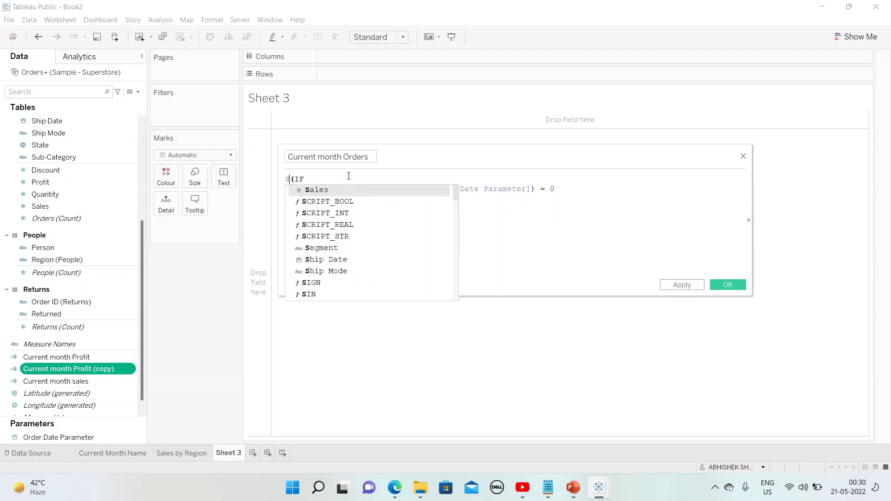
text(count)
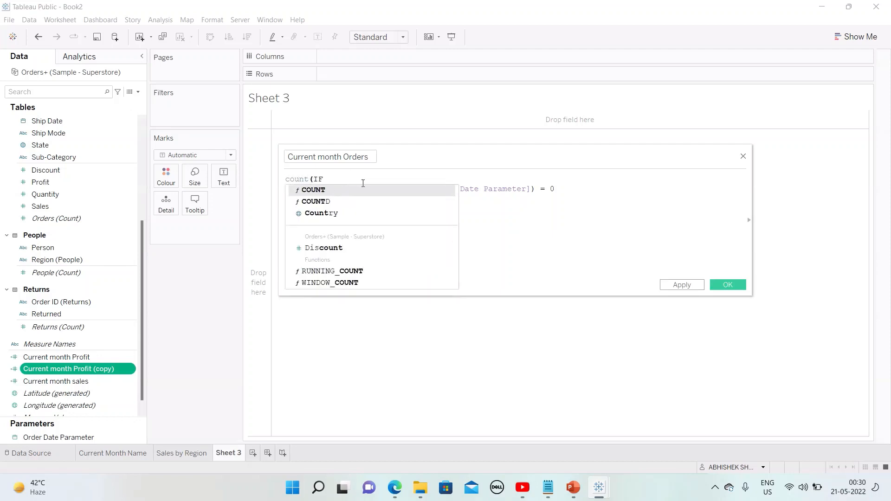
click(332, 201)
click(424, 217)
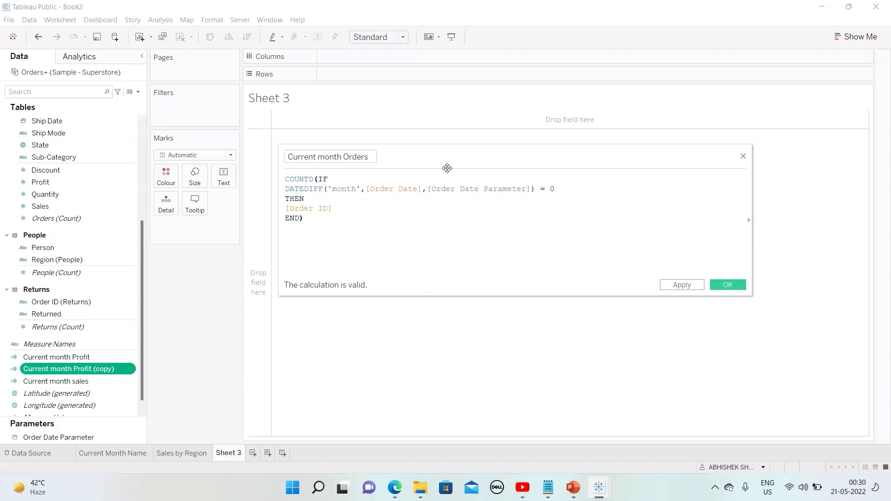
click(693, 287)
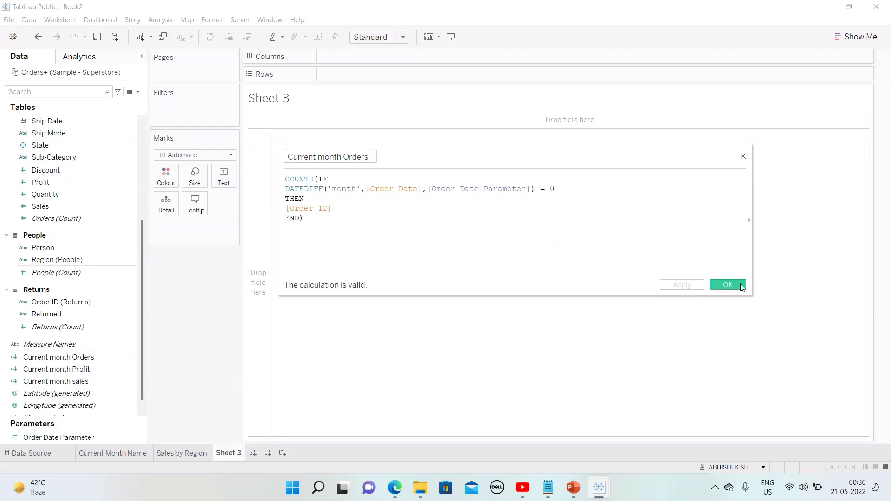
click(740, 287)
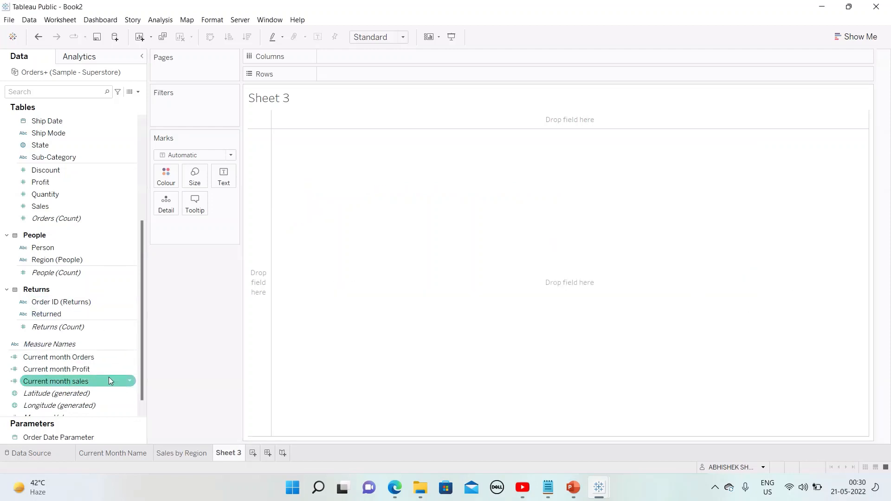
Step: Duplicate the Current month Orders field and open the copy for editing
click(132, 361)
right_click(132, 361)
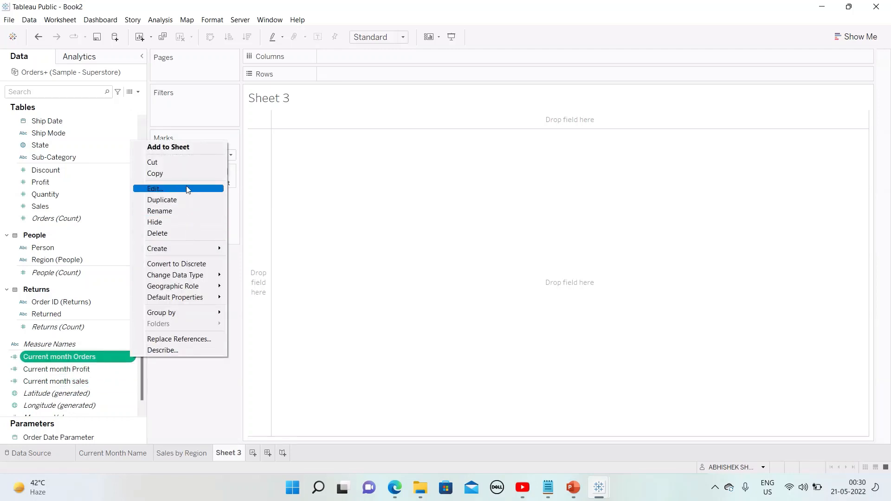
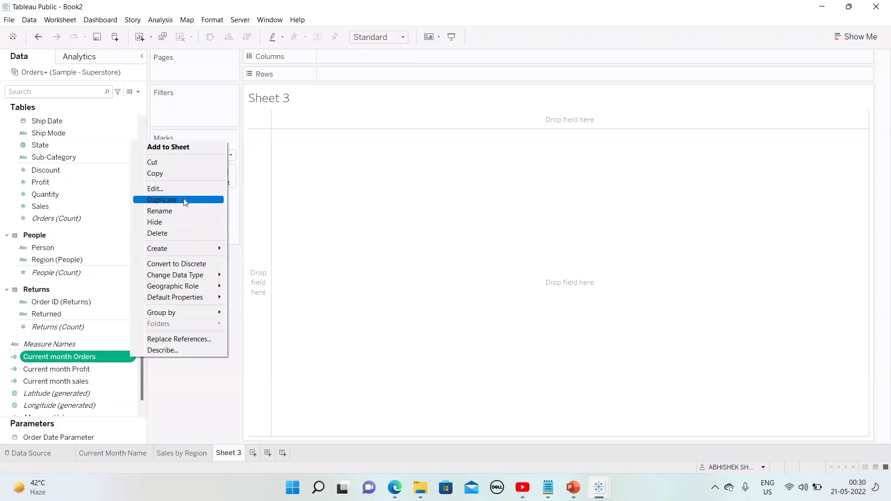
click(183, 199)
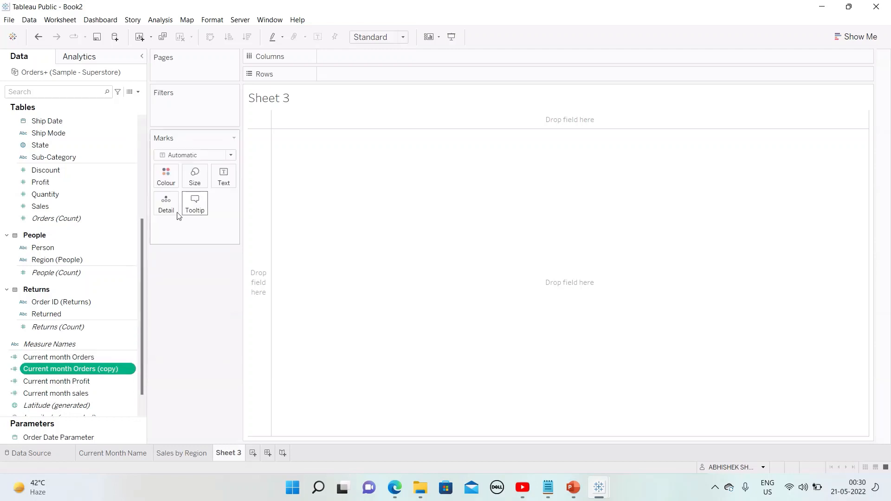
click(131, 369)
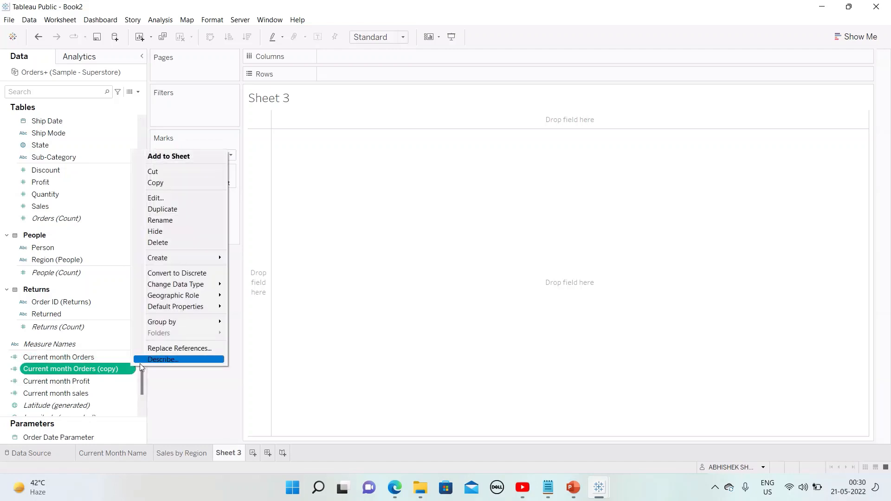
click(170, 197)
Step: Rename the copied orders calculation Previous month Orders
click(335, 157)
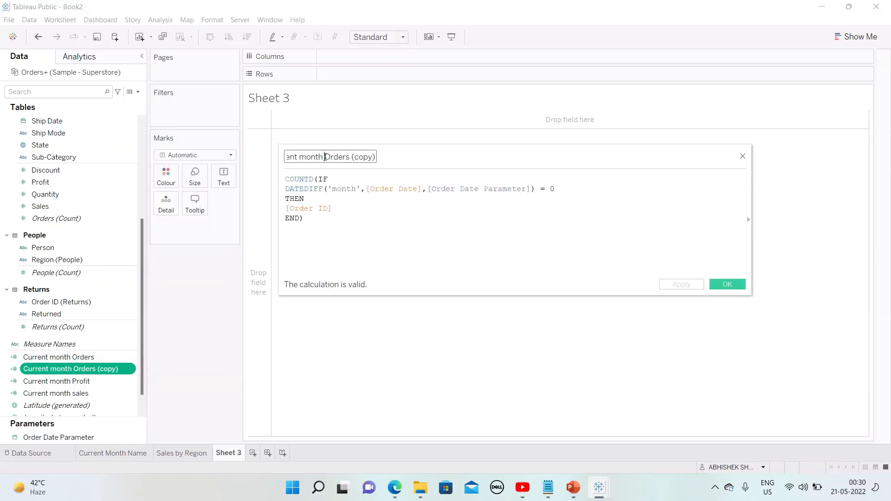
key(Home)
key(shift+Right)
key(shift+Right)
key(shift+Right)
key(shift+Right)
key(shift+Right)
key(shift+Right)
key(shift+Right)
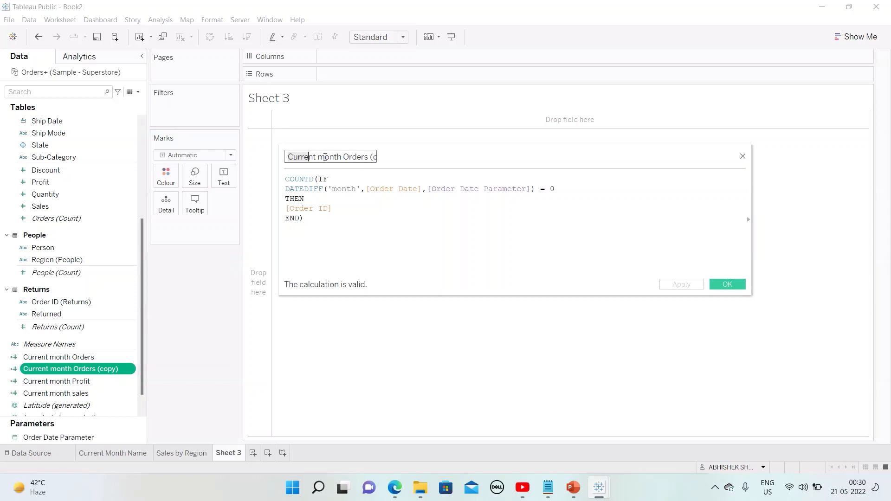
text(Previous)
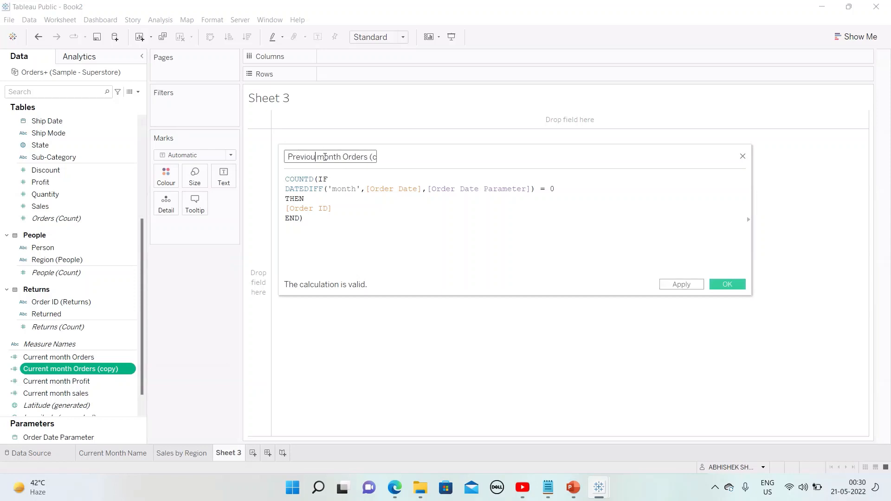
key(End)
key(BackSpace)
key(BackSpace)
key(BackSpace)
key(BackSpace)
key(BackSpace)
key(BackSpace)
key(BackSpace)
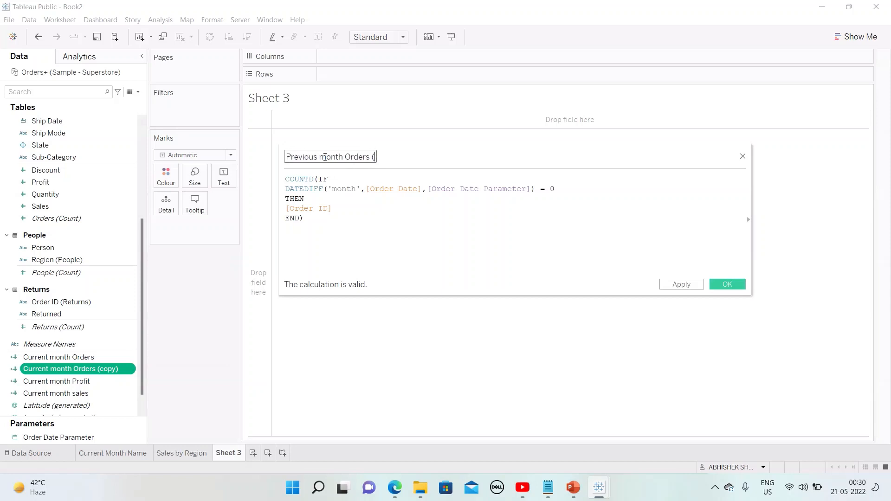
Step: Set the DATEDIFF comparison value to 1 in the Previous month Orders formula and save the calculation
click(569, 189)
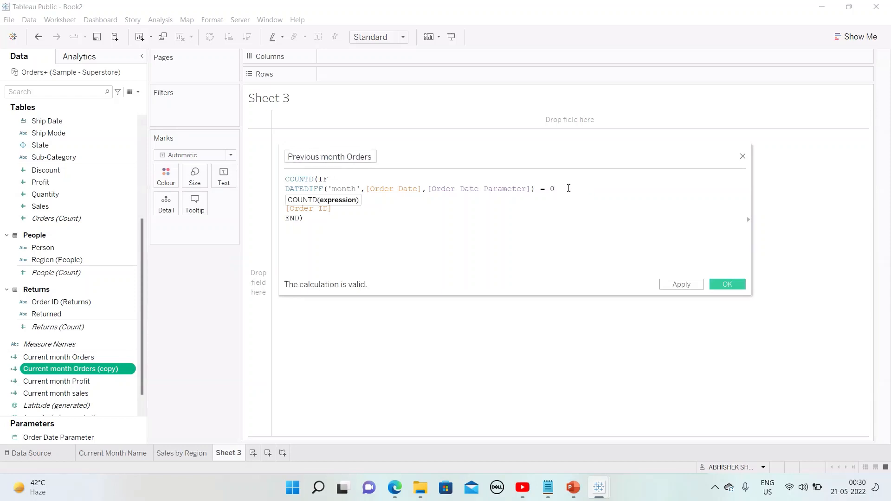
key(BackSpace)
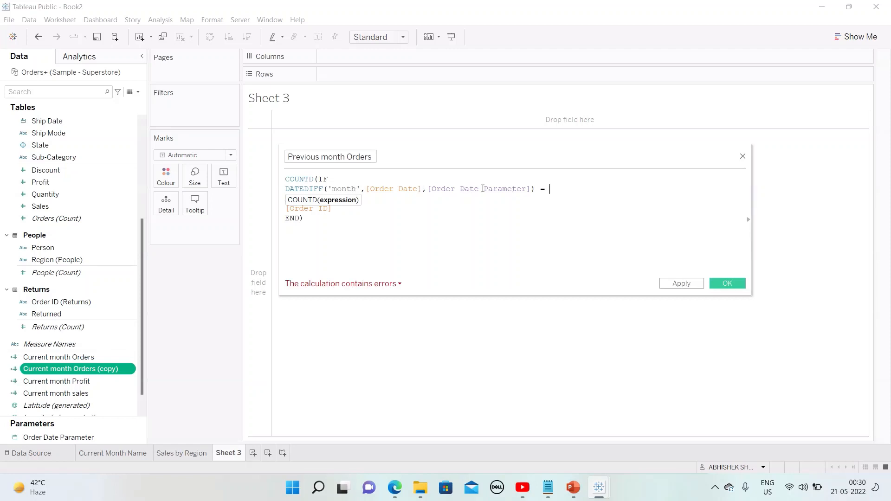
text(1)
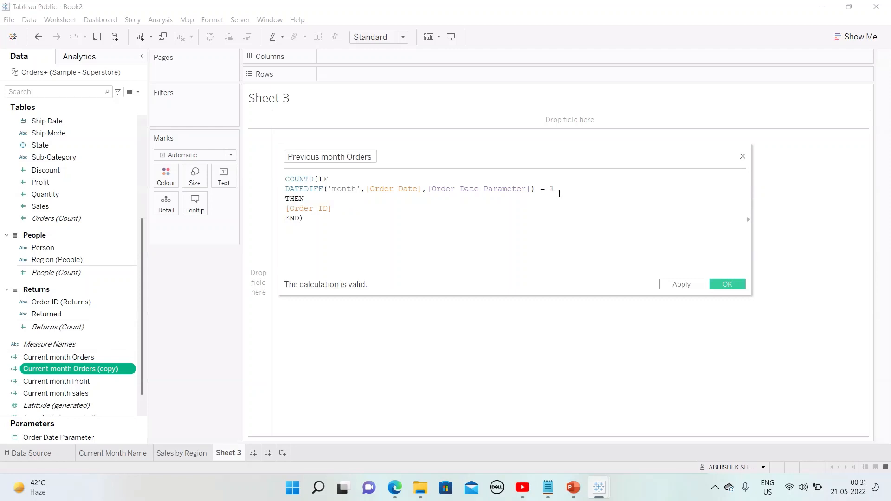
click(691, 285)
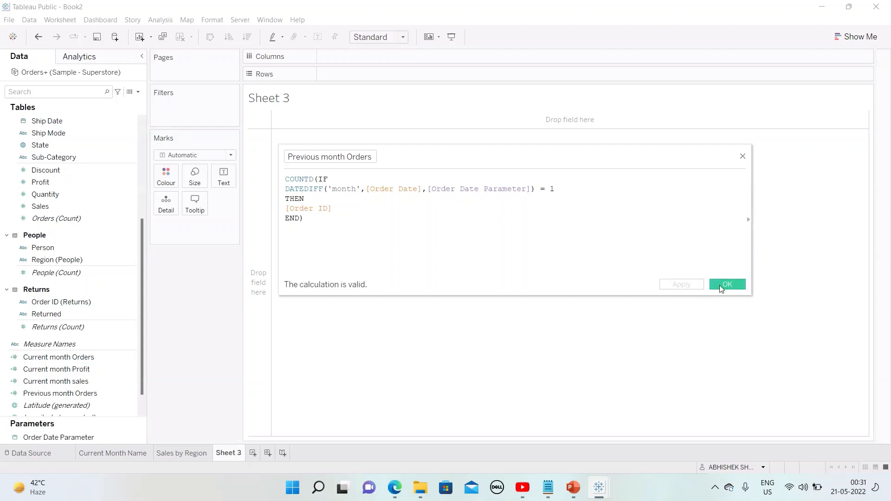
click(725, 285)
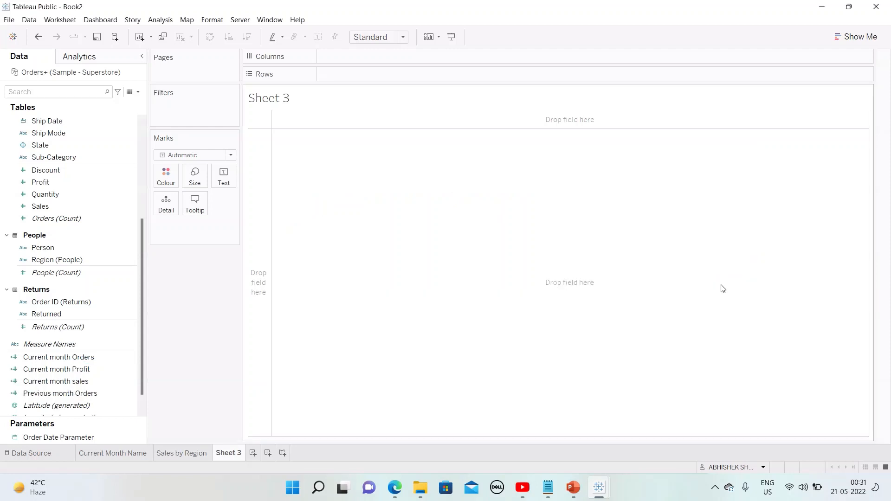
Step: Duplicate the Current month Profit field and open the copy for editing
right_click(125, 369)
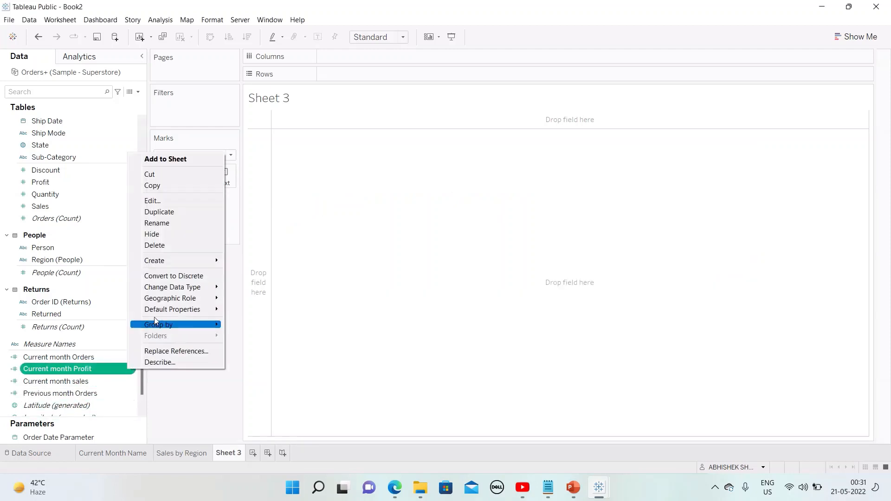
click(160, 212)
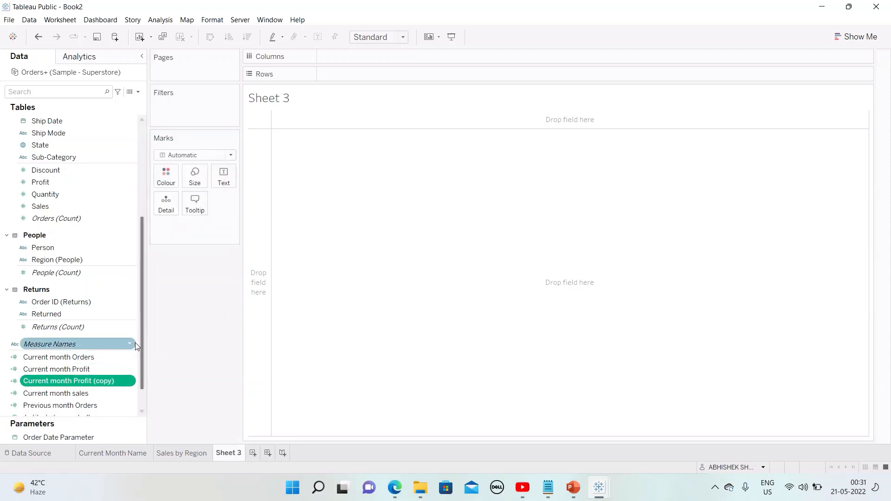
click(130, 383)
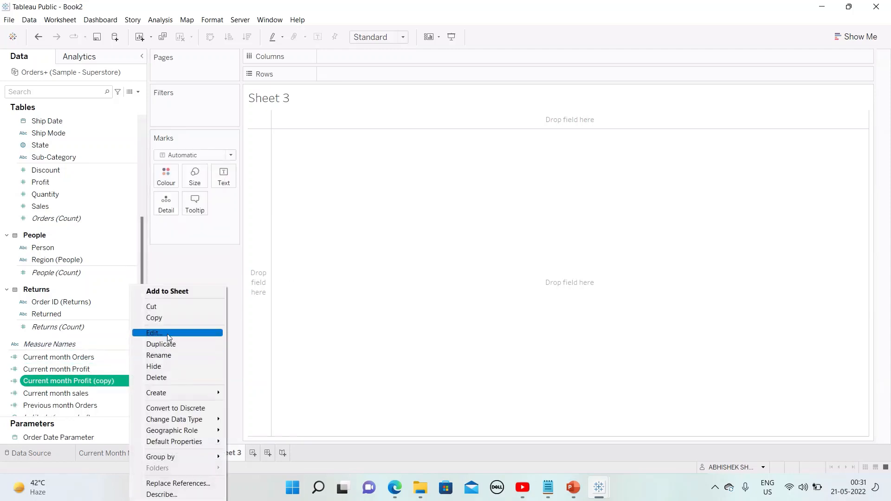
click(168, 332)
Step: Rename the copied profit calculation Previous month Profit
drag(352, 157, 400, 156)
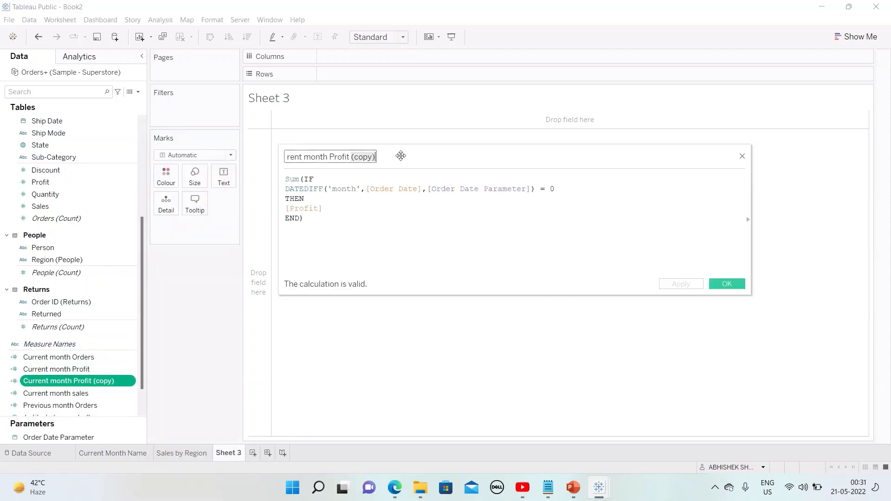
key(BackSpace)
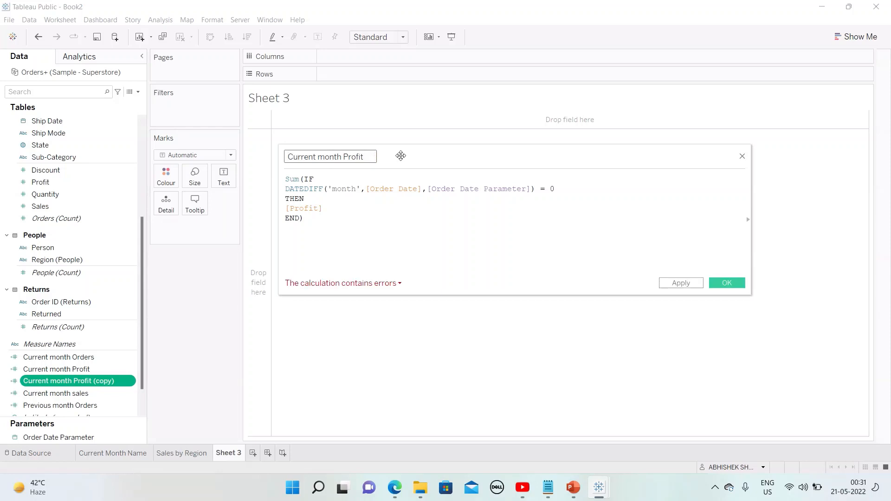
key(Delete)
key(Delete)
key(Delete)
key(Delete)
key(Delete)
key(Delete)
key(Delete)
key(Delete)
text(Previous)
Step: Set the DATEDIFF comparison value to 1 in the Previous month Profit formula and save the calculation
click(555, 189)
key(BackSpace)
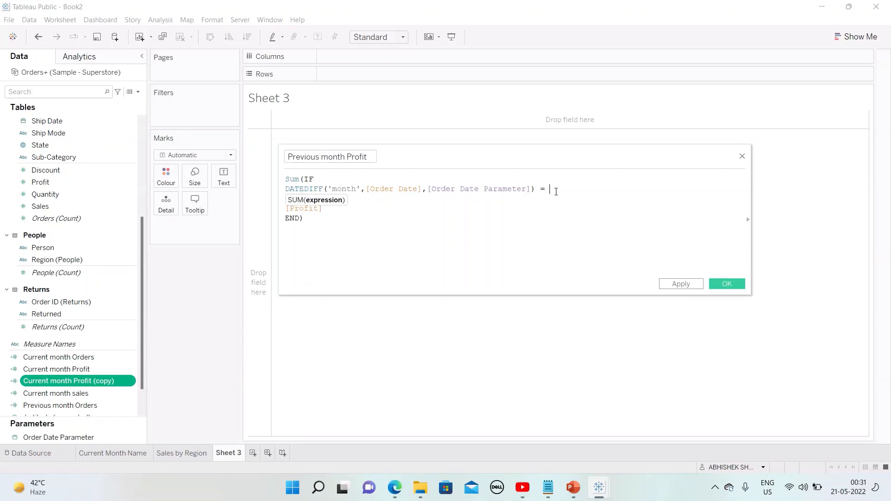
text(1)
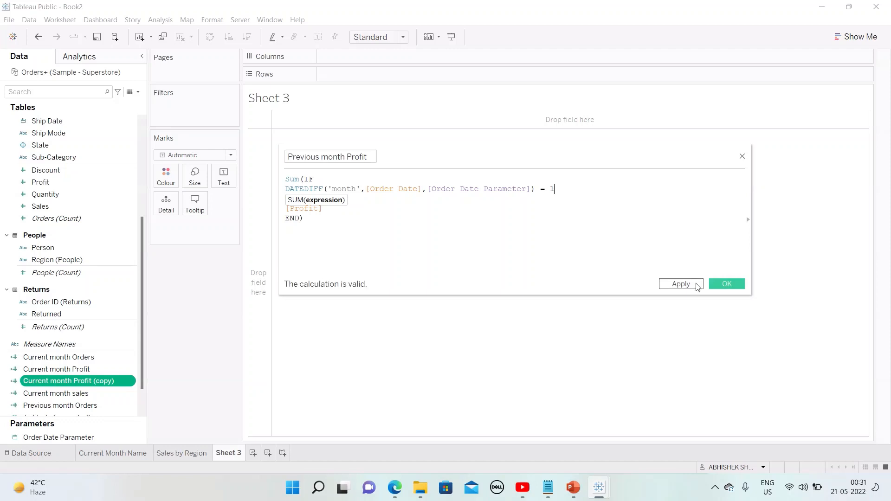
click(726, 283)
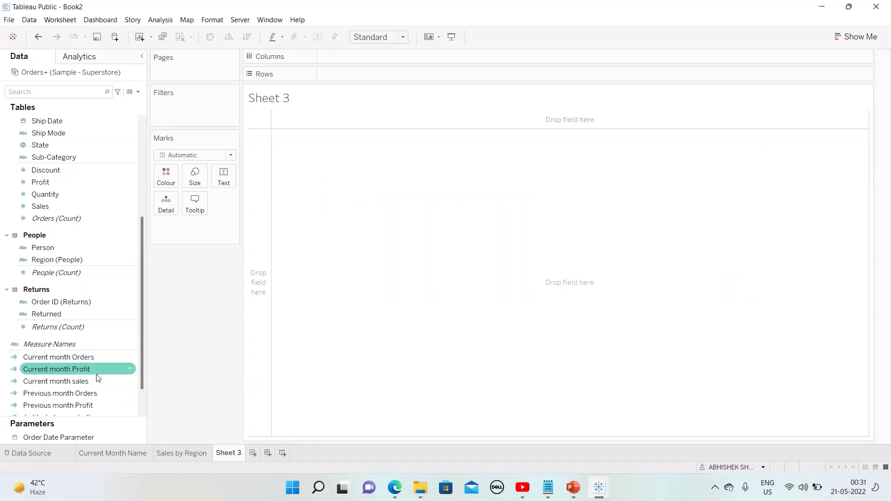
Step: Duplicate the Current month sales field and open the copy for editing
click(130, 381)
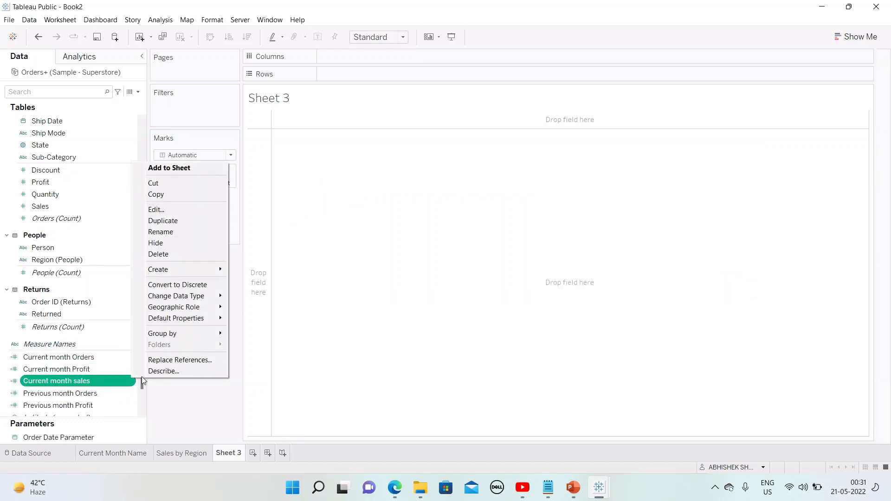
click(172, 221)
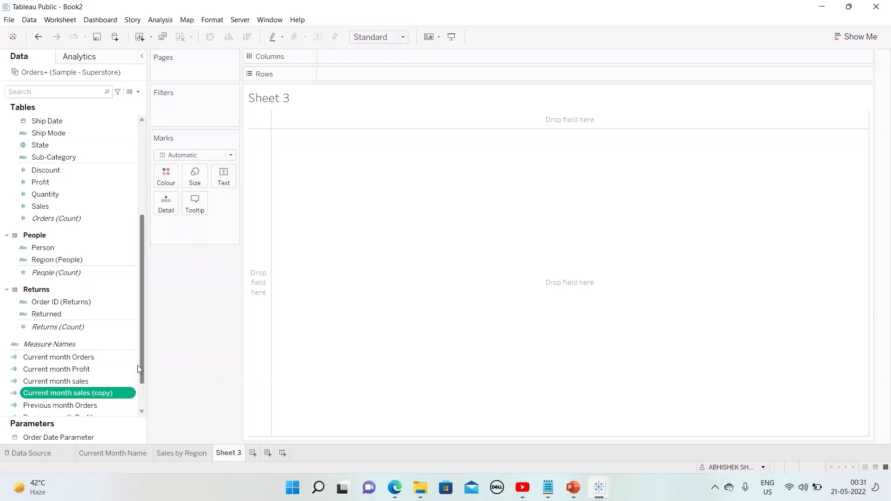
click(131, 393)
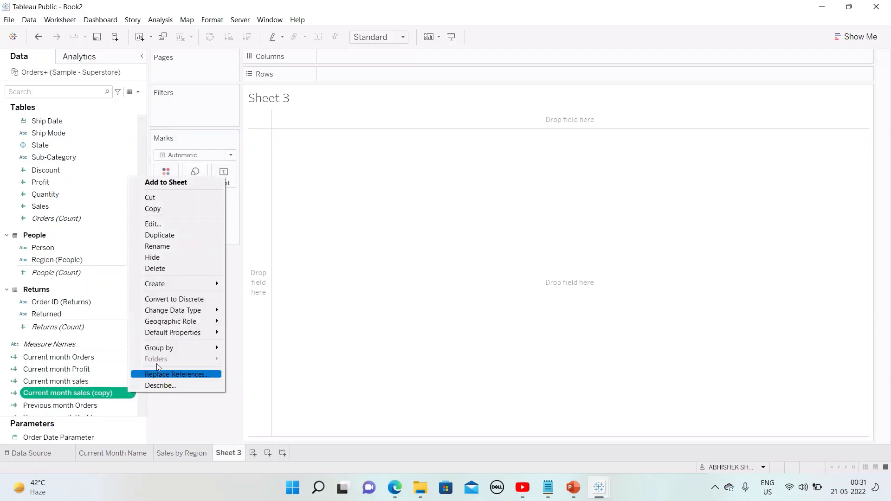
click(162, 224)
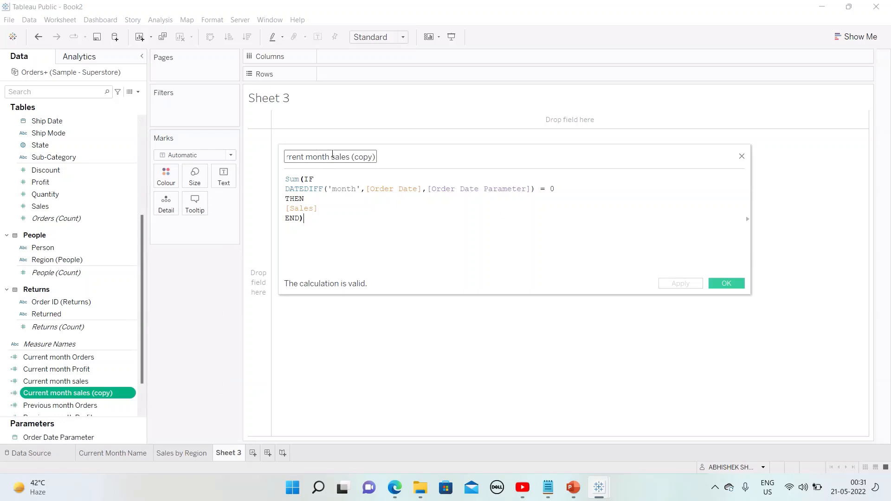
Step: Rename the copied sales calculation Previous month sales
key(BackSpace)
key(BackSpace)
key(BackSpace)
key(BackSpace)
key(BackSpace)
key(BackSpace)
key(BackSpace)
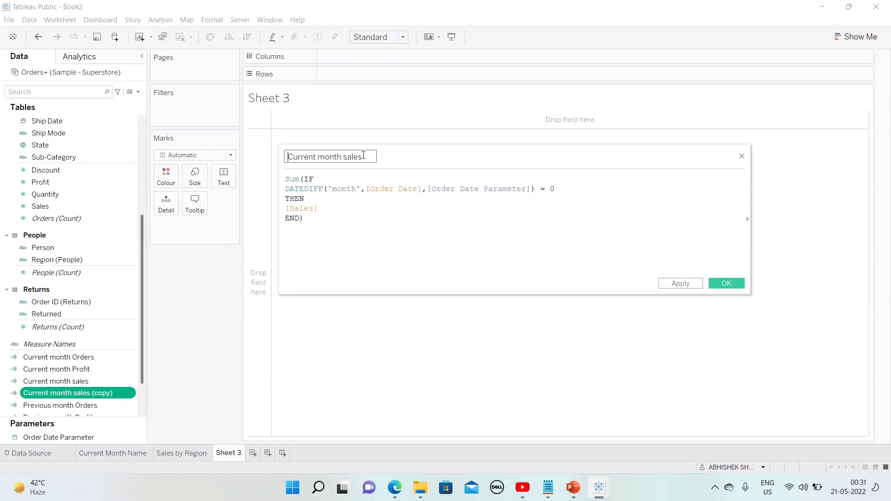
key(Home)
key(Delete)
key(Delete)
key(Delete)
key(Delete)
key(Delete)
key(Delete)
key(Delete)
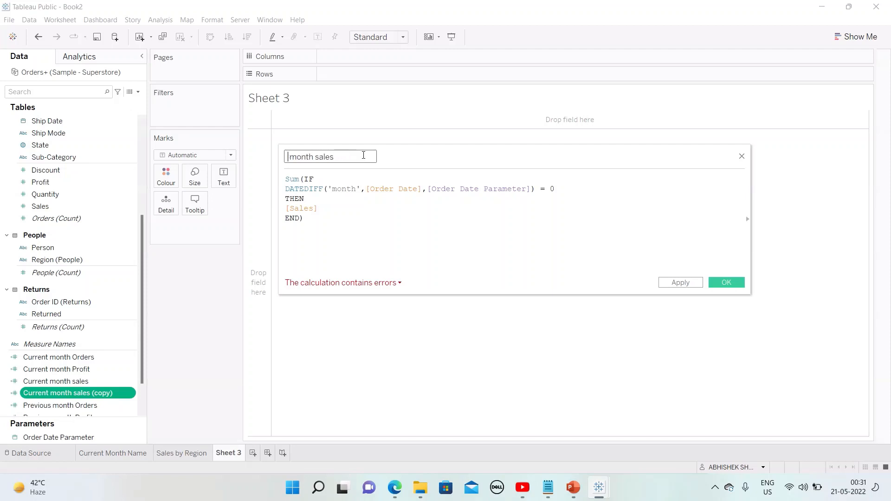
text(Previous)
Step: Set the DATEDIFF comparison value to 1 in the Previous month sales formula and save the calculation
click(558, 190)
key(BackSpace)
text(1)
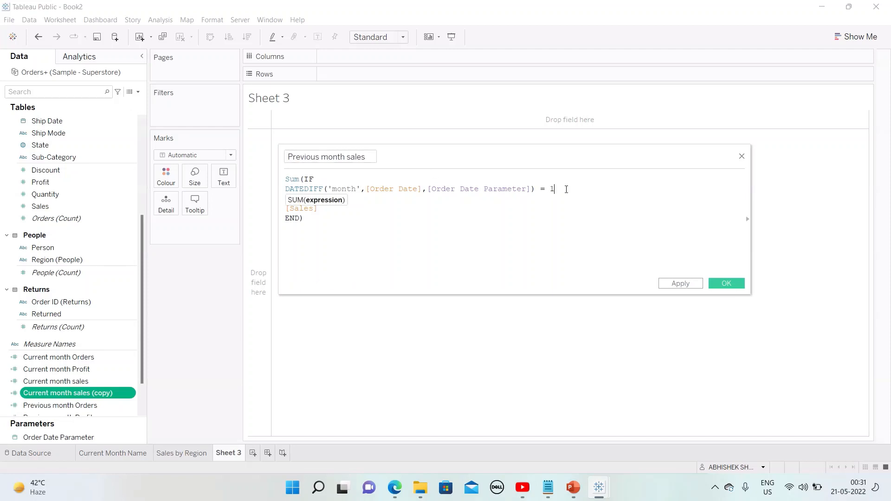
click(305, 219)
click(334, 207)
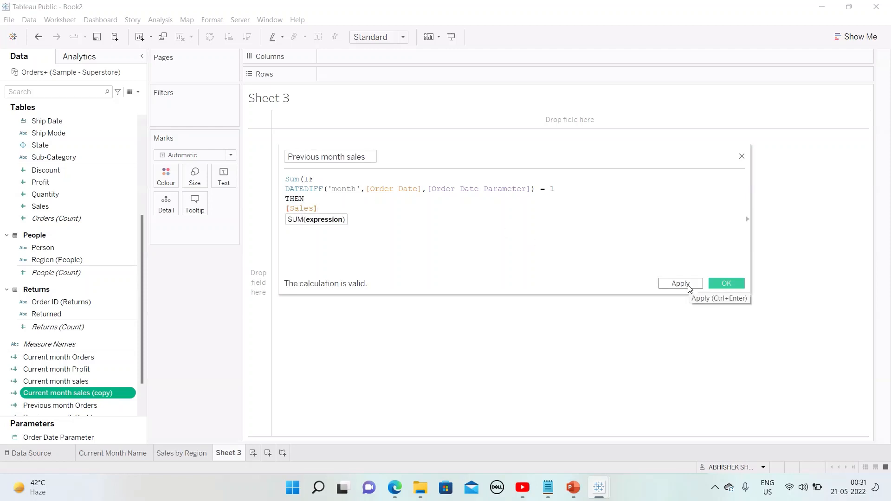
click(680, 283)
click(726, 283)
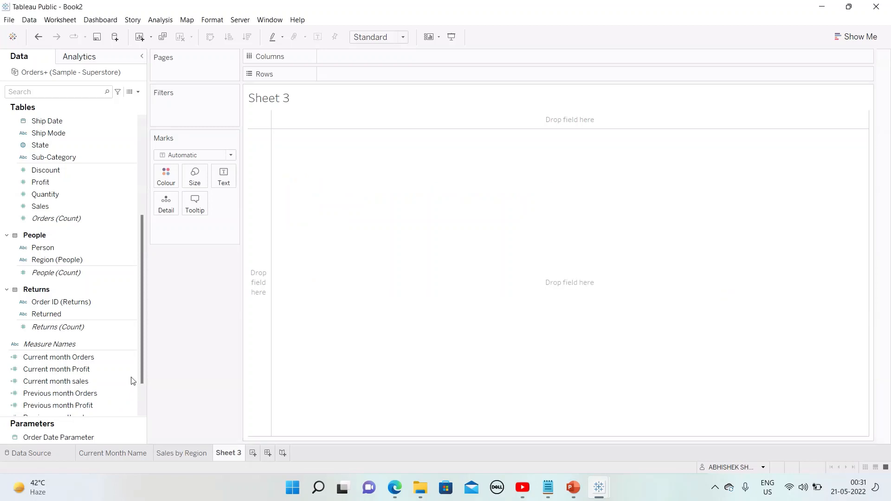
Step: Review the current month and previous month calculated fields for orders, profit and sales
drag(143, 320, 143, 373)
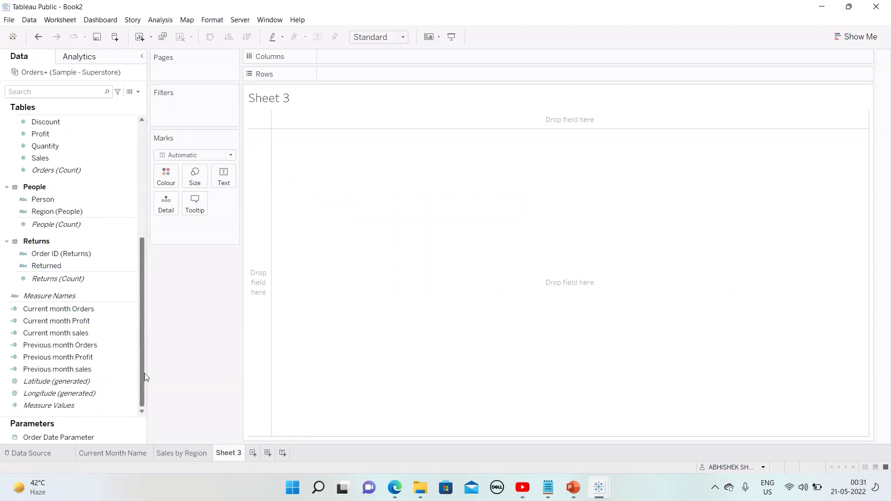
click(127, 320)
click(124, 309)
click(123, 321)
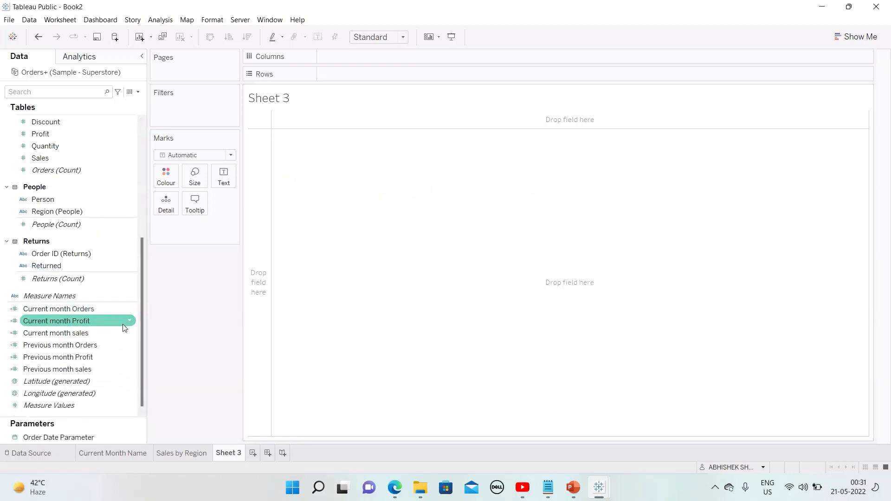
click(122, 346)
click(122, 354)
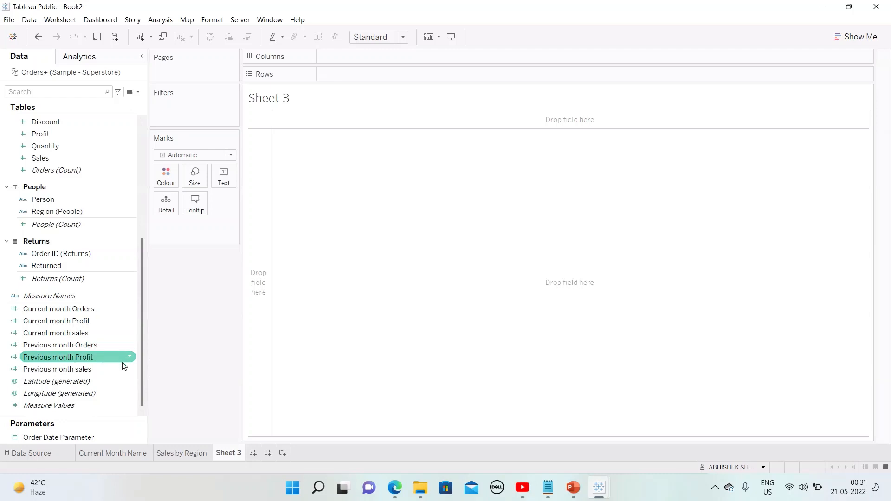
click(126, 309)
click(129, 324)
click(124, 344)
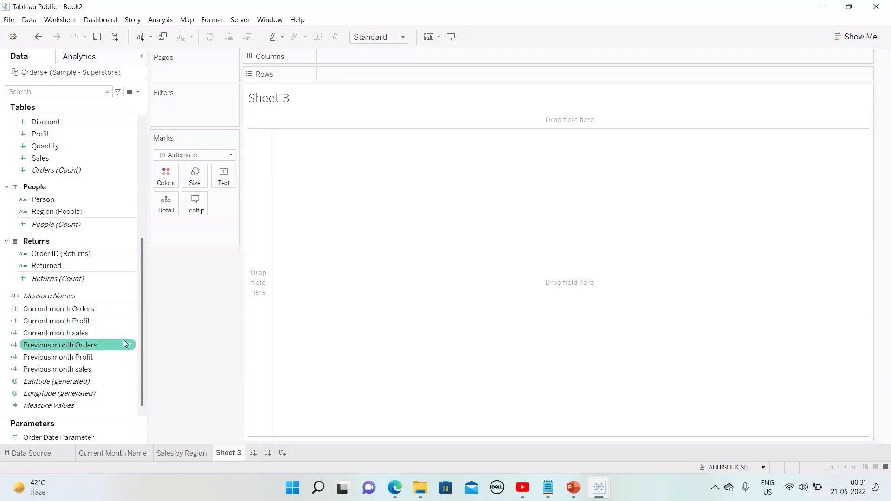
click(118, 320)
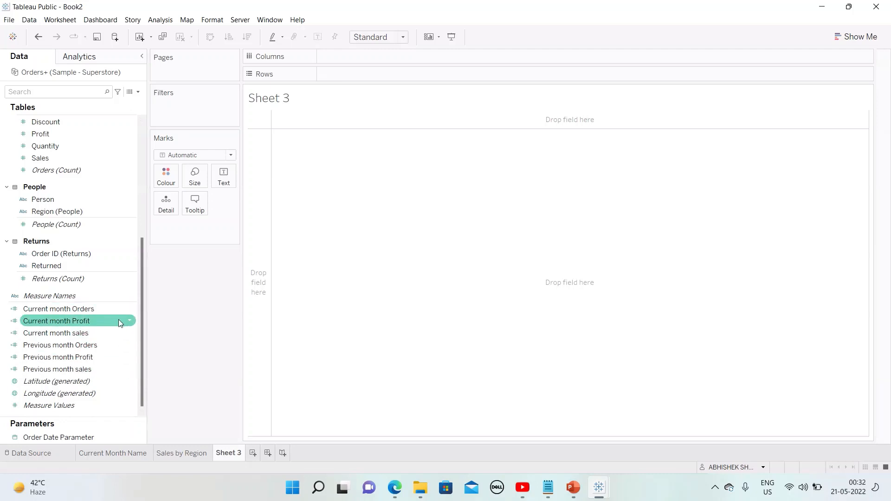
click(116, 309)
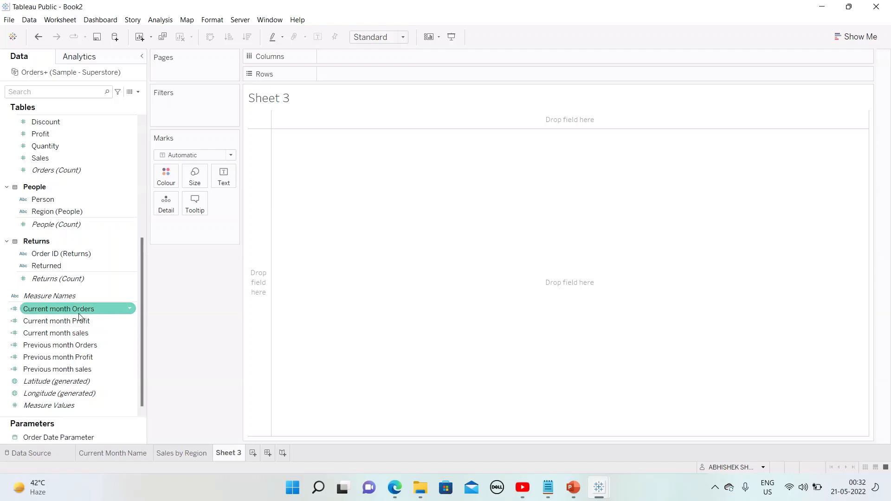
Step: Show Current month Orders as text on Sheet 3 and set the sheet's fit to Entire View
drag(79, 314, 219, 180)
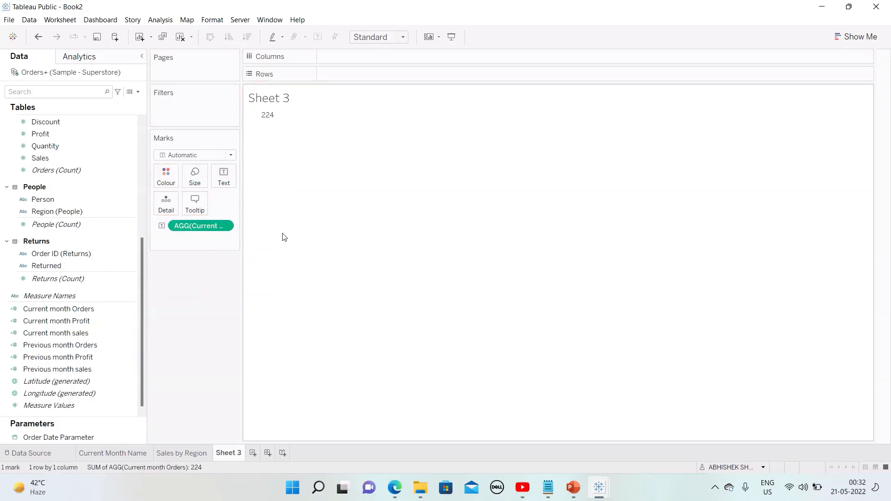
mouse_move(268, 119)
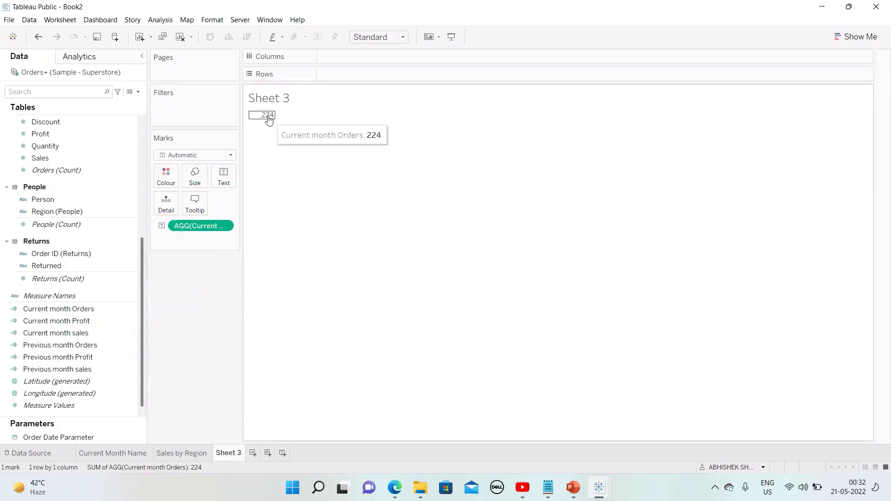
click(402, 37)
click(384, 80)
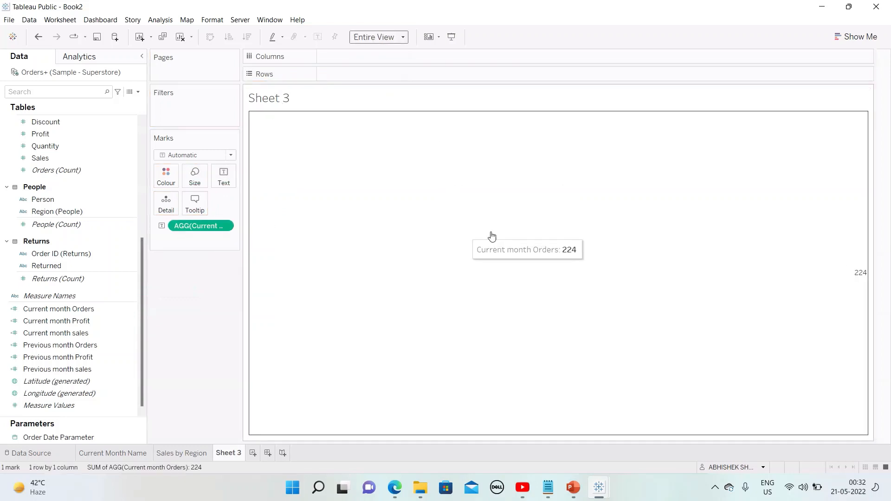
Step: Set the default pane alignment of Sheet 3 to horizontal centre
right_click(728, 278)
click(760, 325)
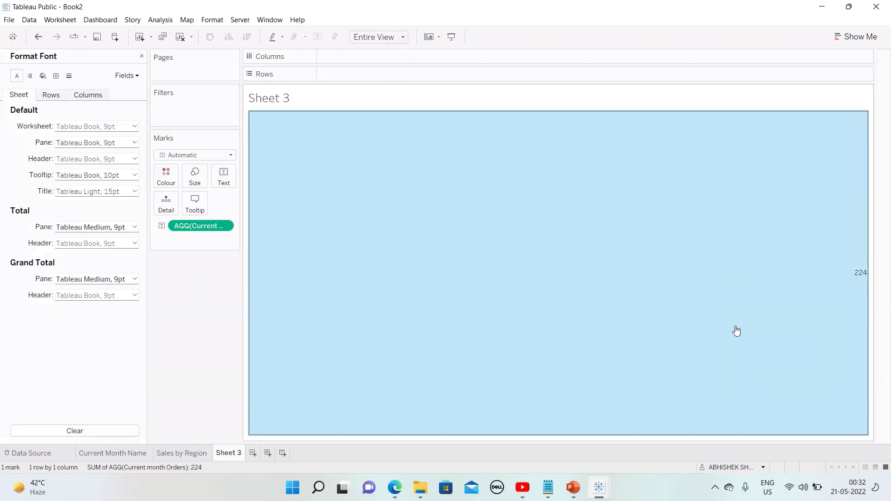
click(29, 76)
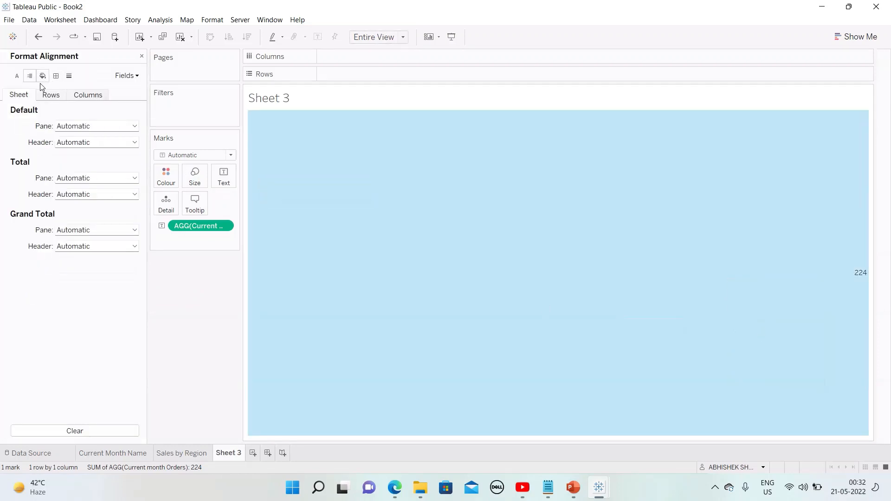
click(74, 126)
click(84, 169)
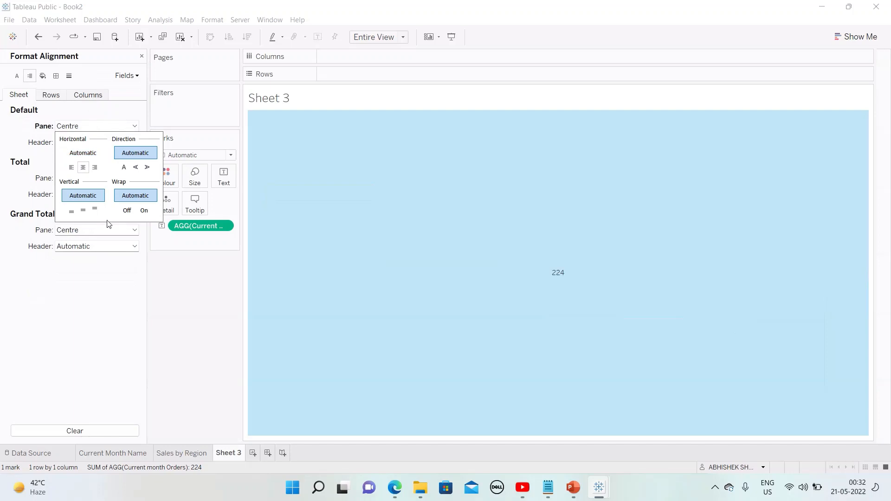
click(189, 294)
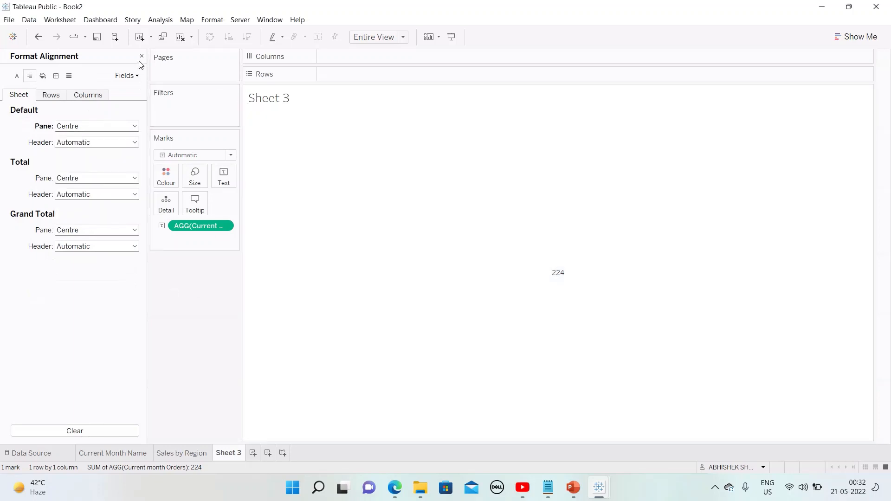
Step: Replace the title text of Sheet 3 with "Current Month Orders"
right_click(299, 99)
click(320, 105)
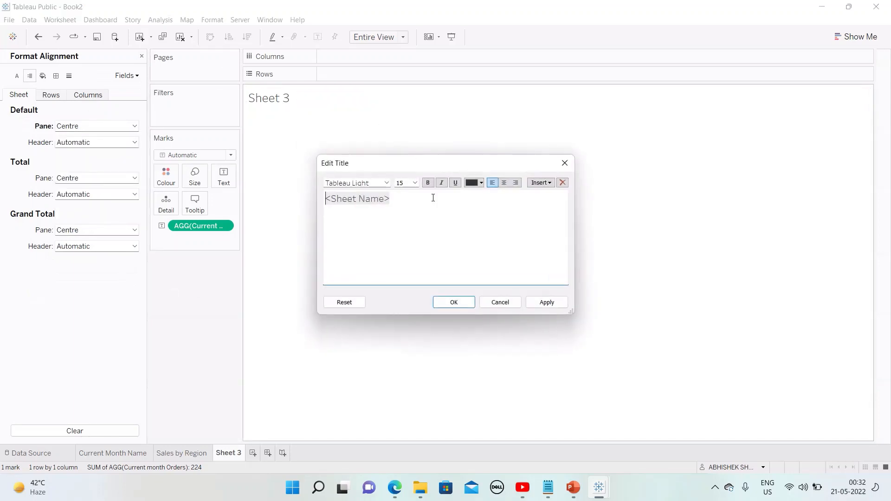
key(ctrl+a)
text(Cu)
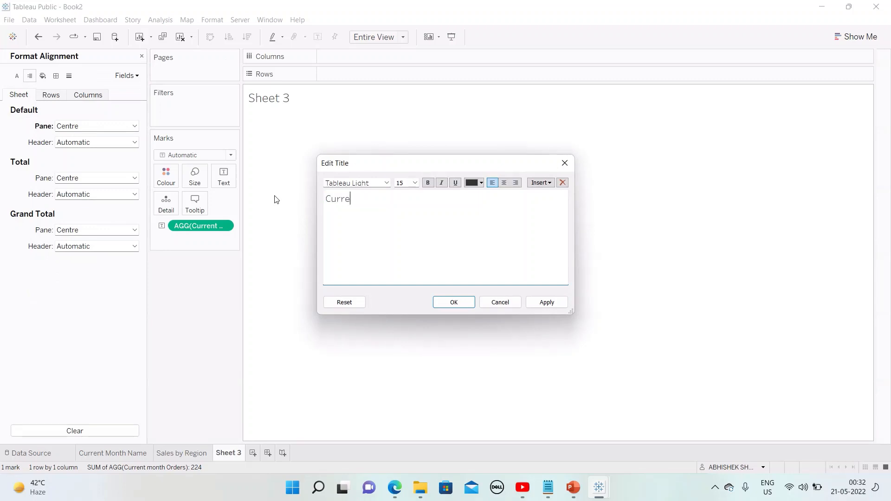
text(rrent Month Orders)
Step: Format the sheet title as size 10, bold and centred, apply it, and close the formatting settings
key(ctrl+a)
click(415, 182)
click(408, 210)
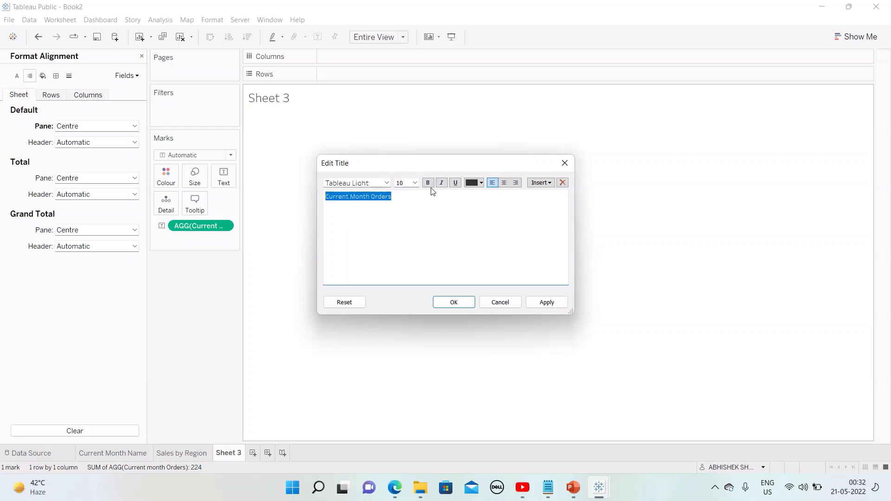
click(428, 182)
click(504, 182)
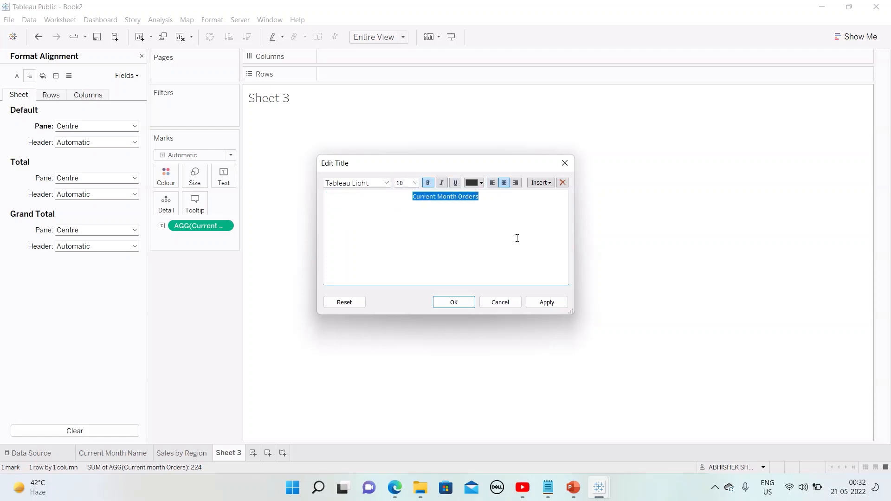
click(552, 302)
click(454, 302)
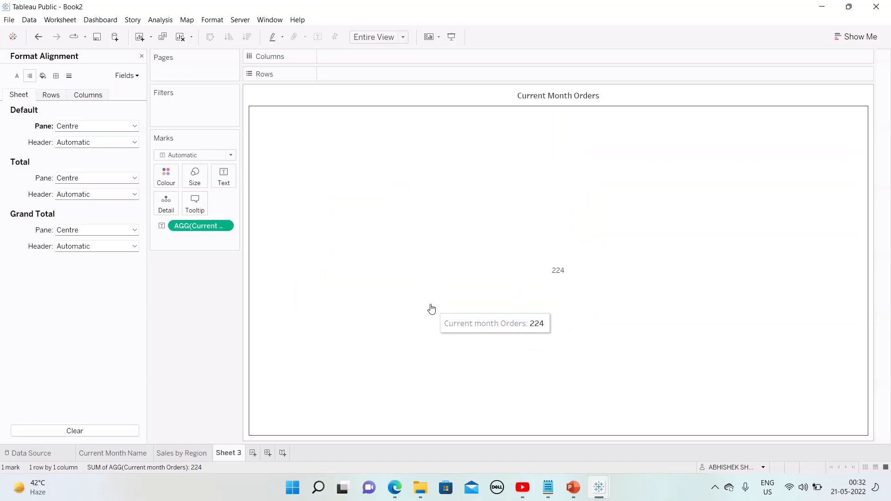
click(142, 56)
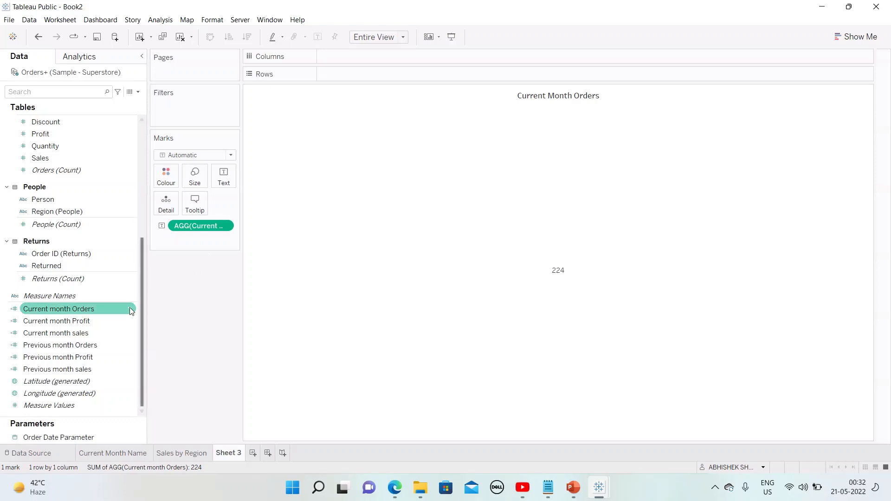
Step: Create a calculated field named "% Change current month orders"
click(138, 92)
click(70, 102)
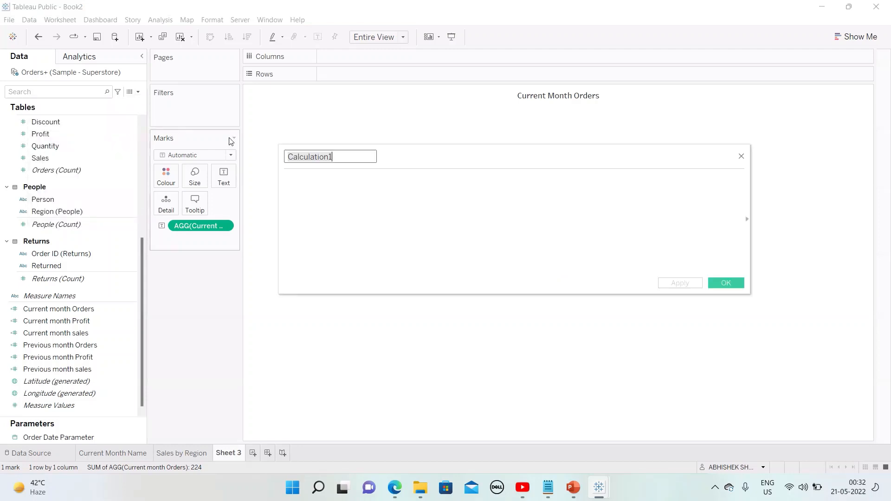
key(BackSpace)
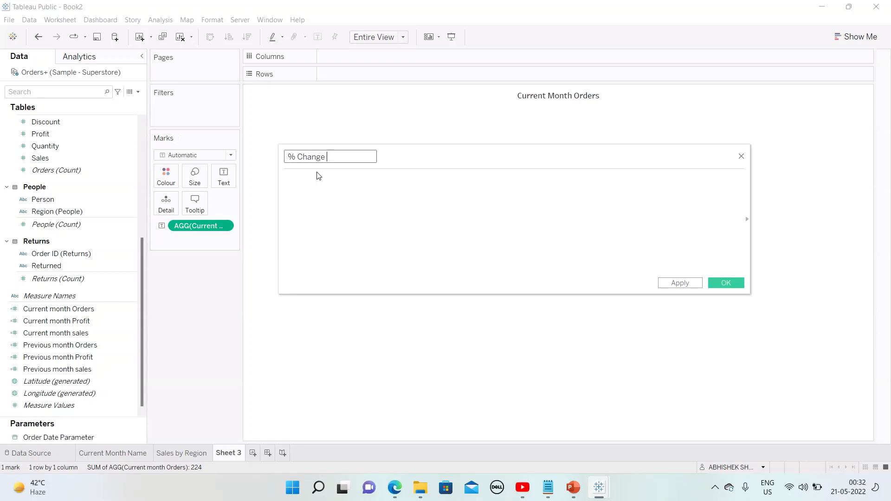
text(% Change current month orders)
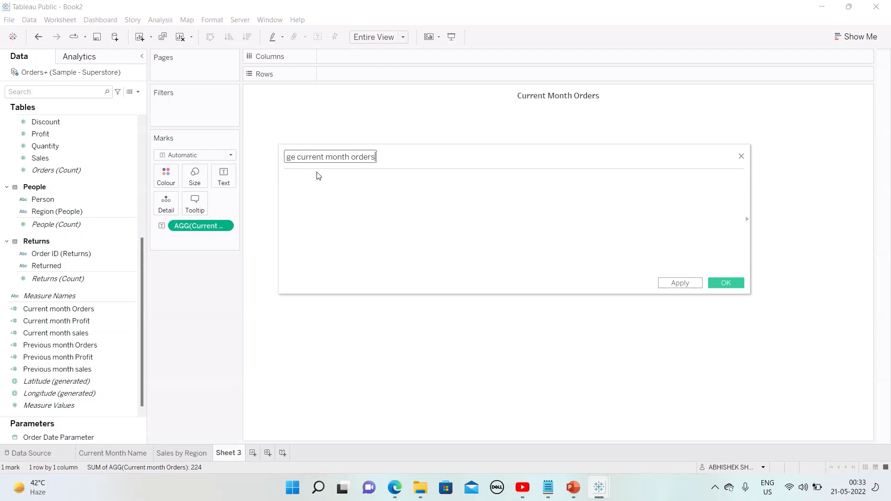
Step: Enter ([Current month Orders]-[Previous month Orders]) as the numerator in the % Change current month orders formula
click(318, 176)
text(curre)
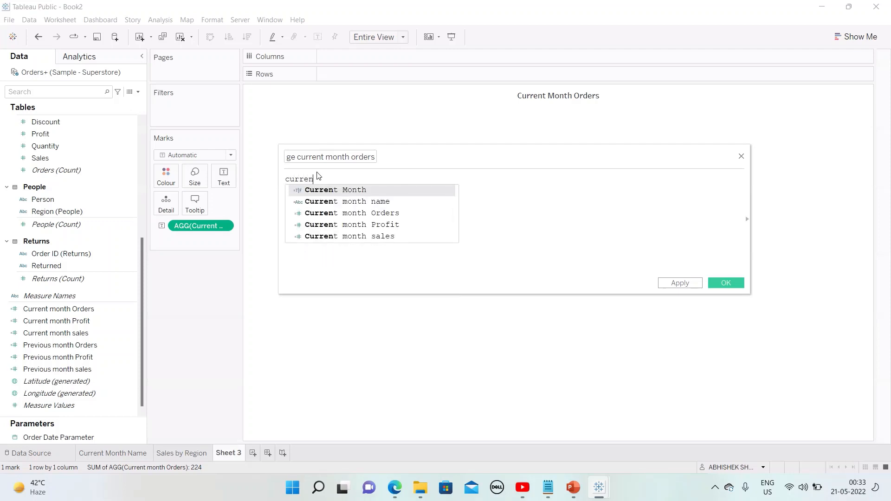
text(n)
key(Down)
key(Down)
key(Down)
key(Up)
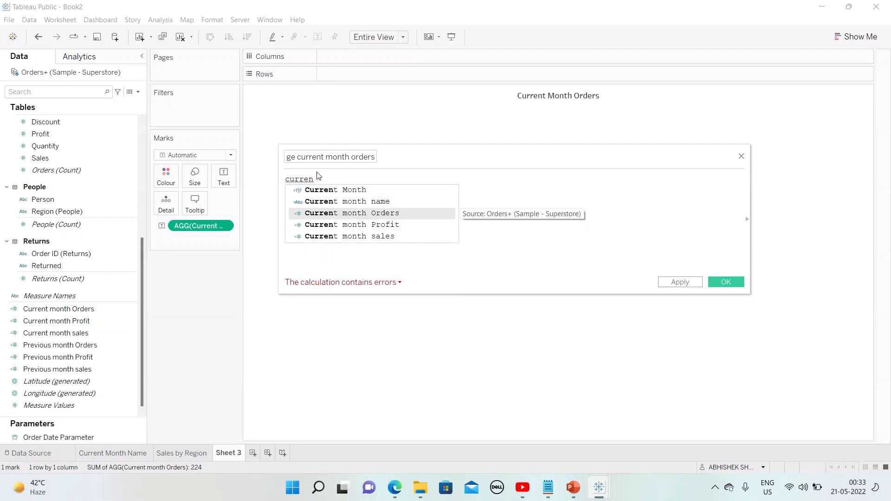
key(Return)
text(-pr)
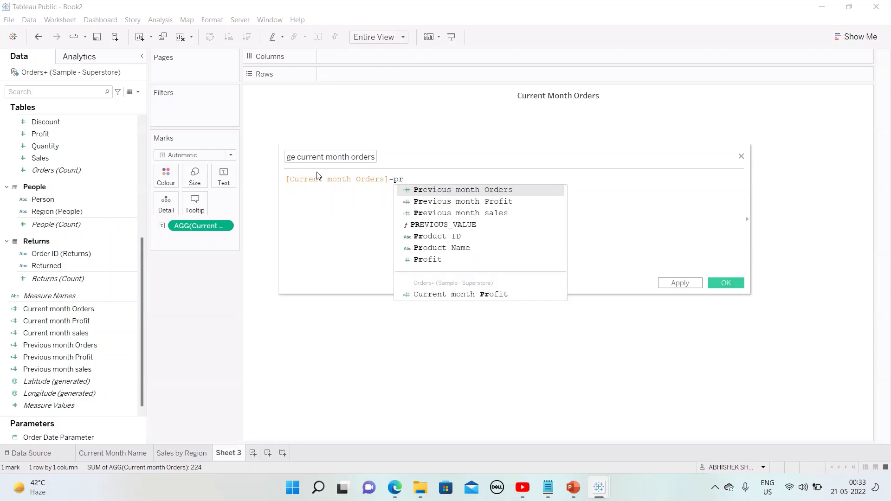
text(evio)
key(Return)
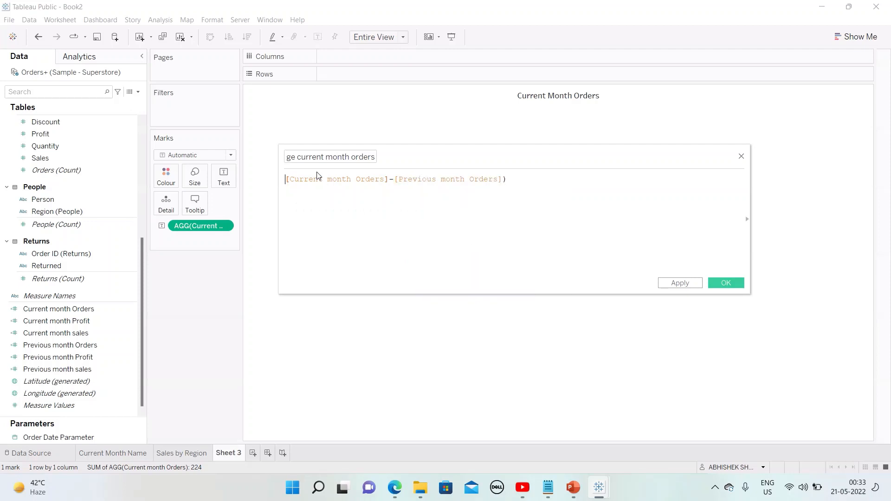
text(()
click(527, 180)
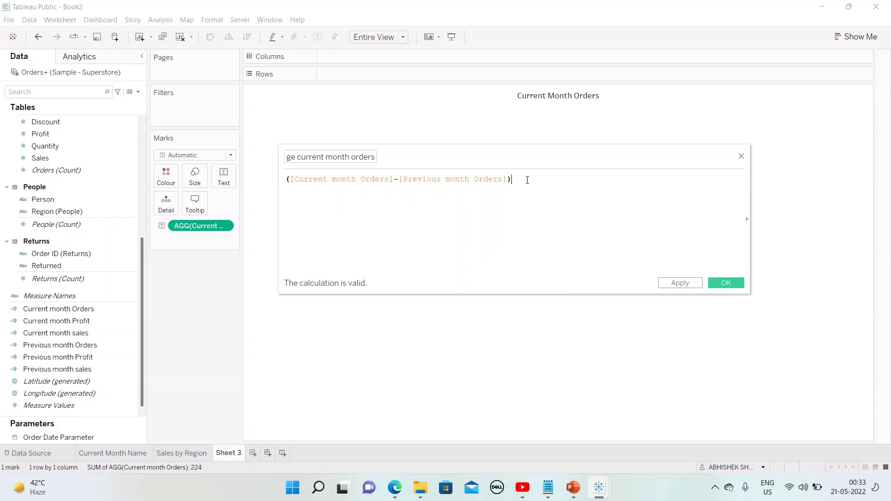
Step: Divide the bracketed difference by [Current month Orders], then apply and save the calculated field
text(/)
text(current)
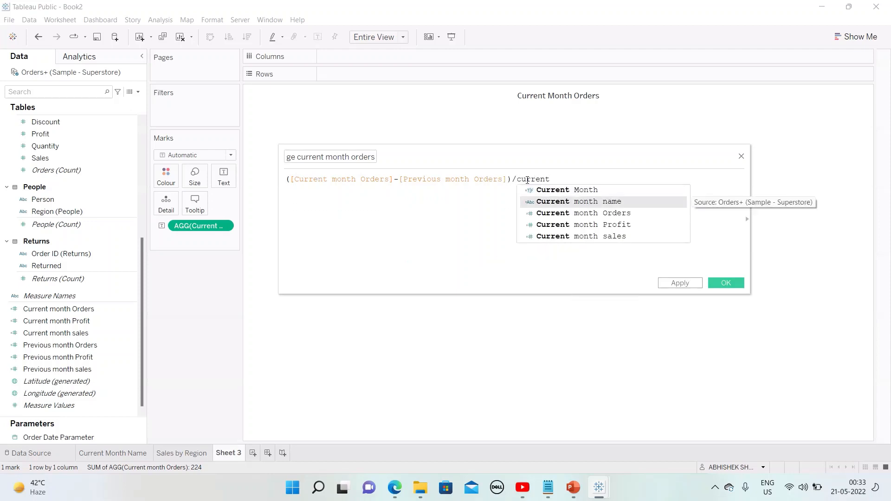
key(Down)
key(Return)
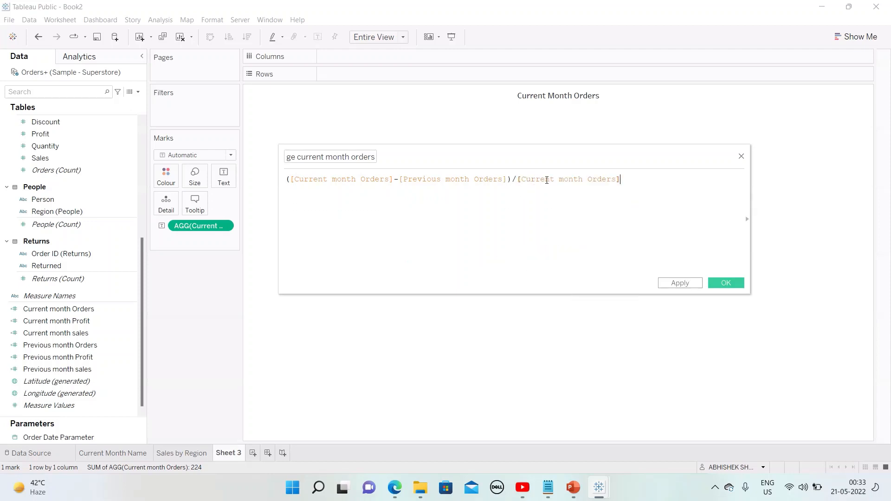
click(694, 286)
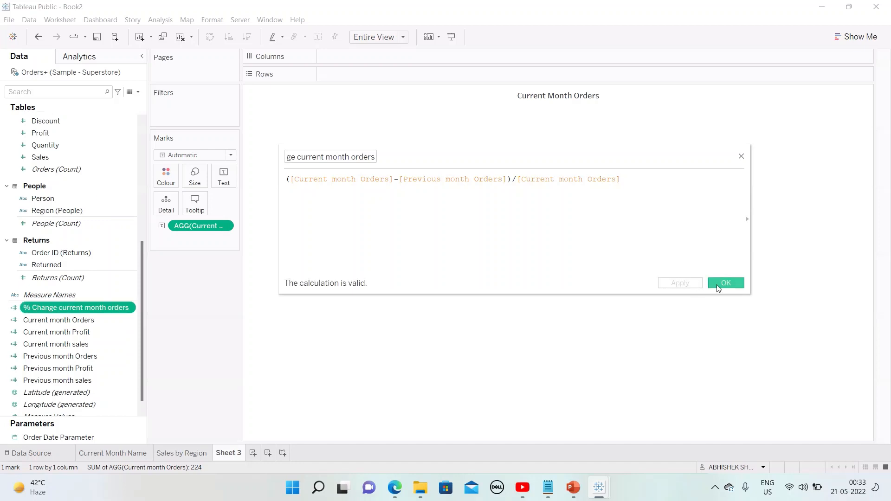
click(721, 283)
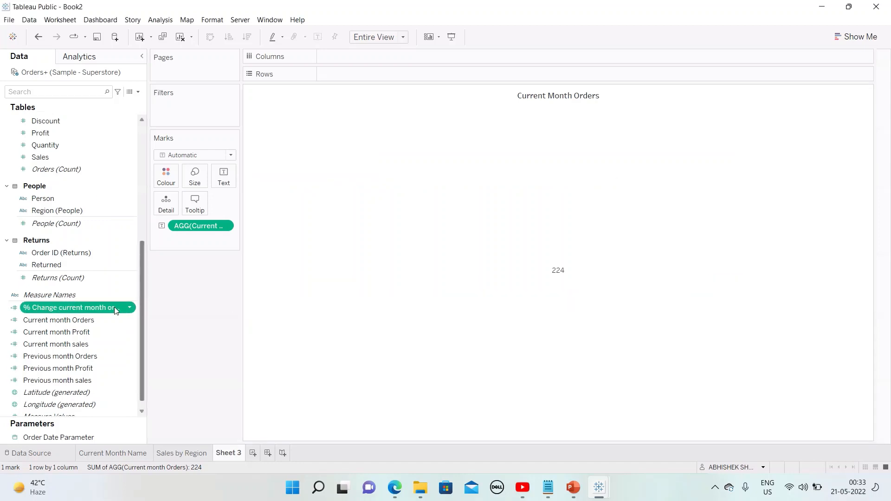
Step: Widen the data pane and duplicate the % Change current month orders field
click(131, 309)
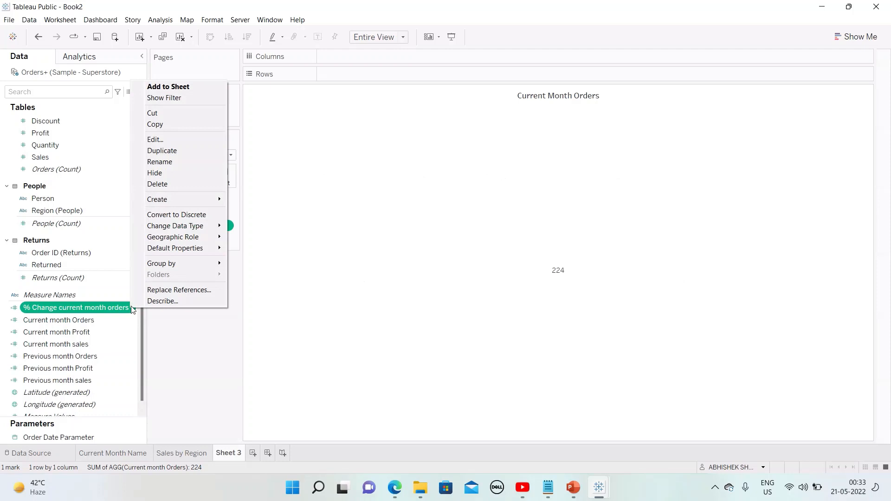
click(171, 327)
drag(143, 297, 178, 297)
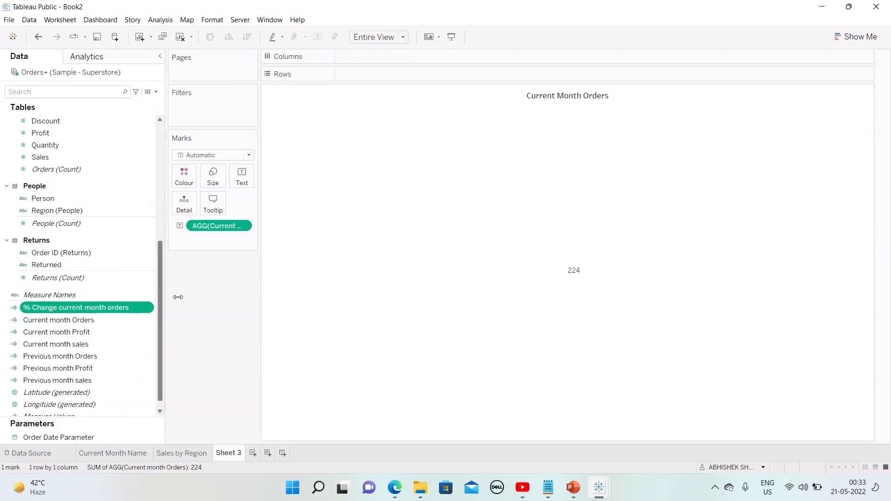
click(163, 308)
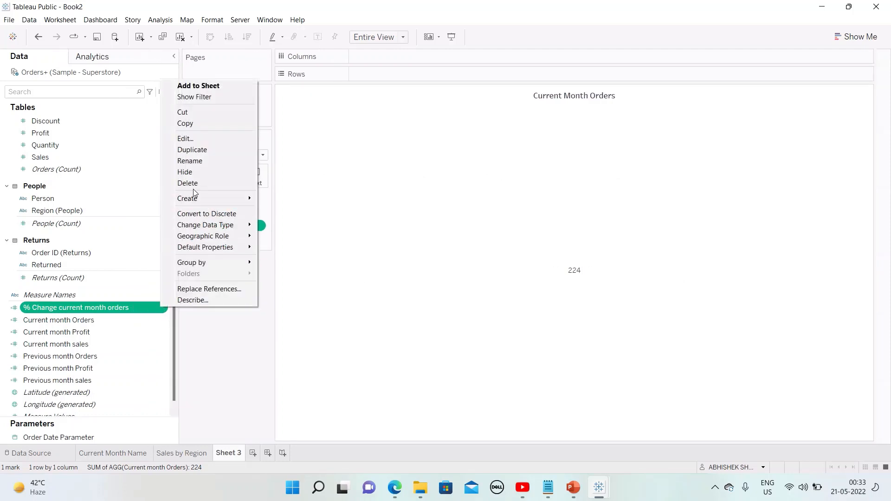
click(192, 149)
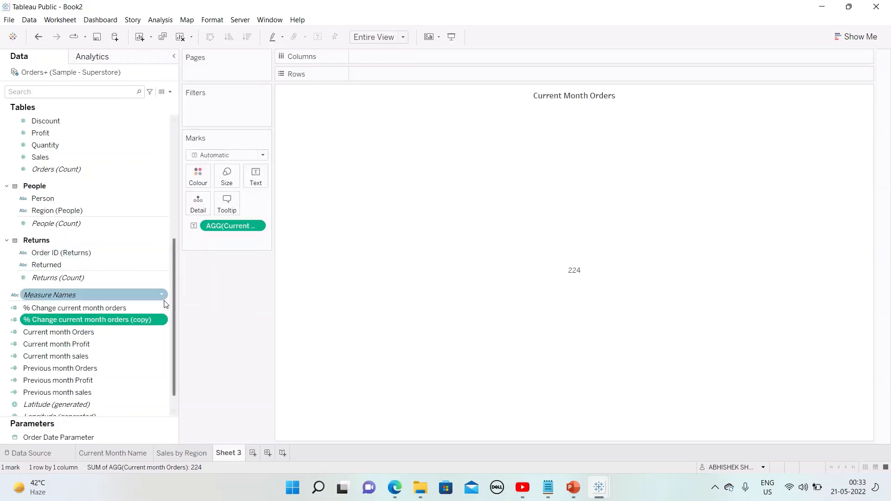
Step: Open the options of the duplicated % Change current month orders (copy) field
click(162, 322)
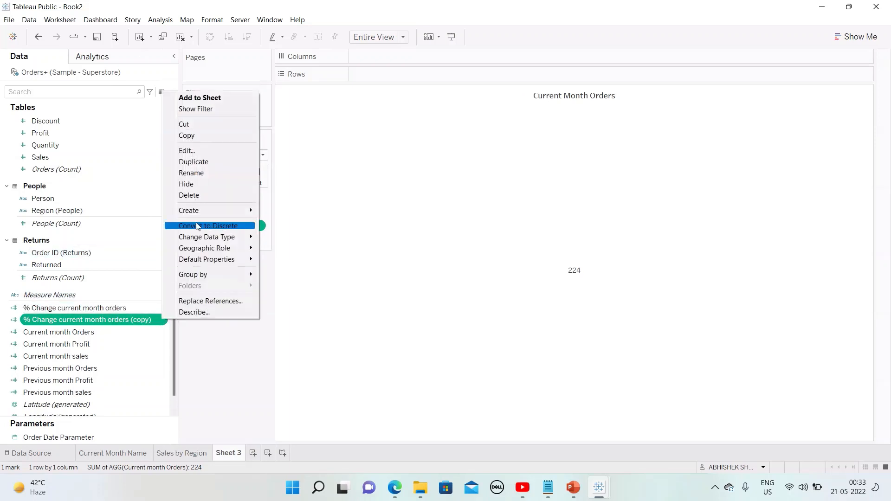
Step: Open the copied orders percentage-change calculated field for editing and rename it "% Change current month Sales"
click(197, 149)
drag(325, 157, 386, 156)
text(Sales)
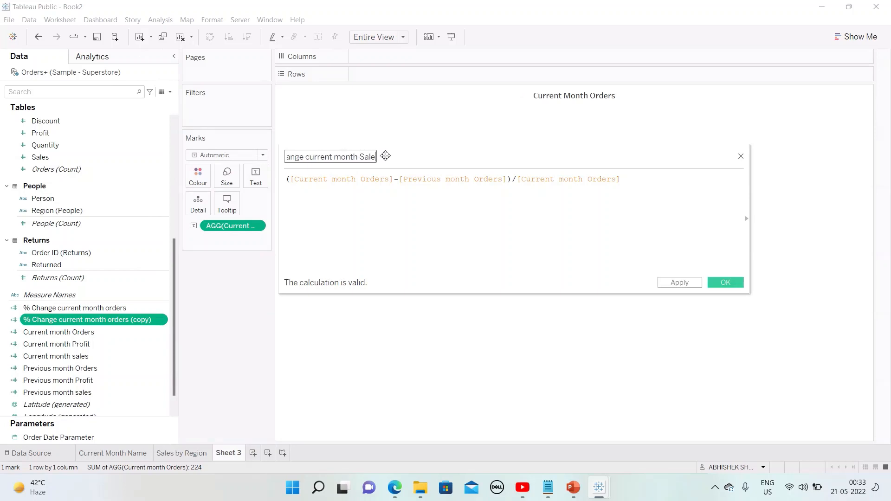
Step: In the sales change formula, replace the first [Current month Orders] reference with [Current month sales]
click(393, 179)
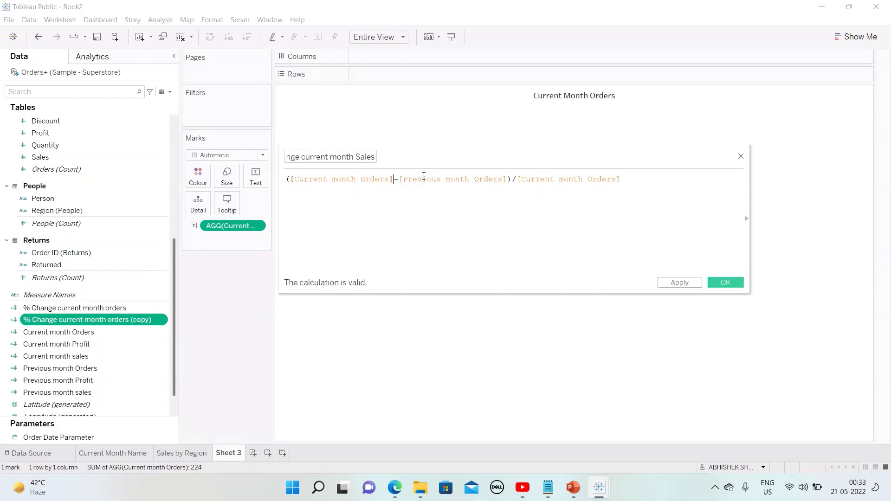
key(BackSpace)
key(BackSpace)
key(BackSpace)
key(BackSpace)
key(BackSpace)
key(BackSpace)
key(BackSpace)
text(sale)
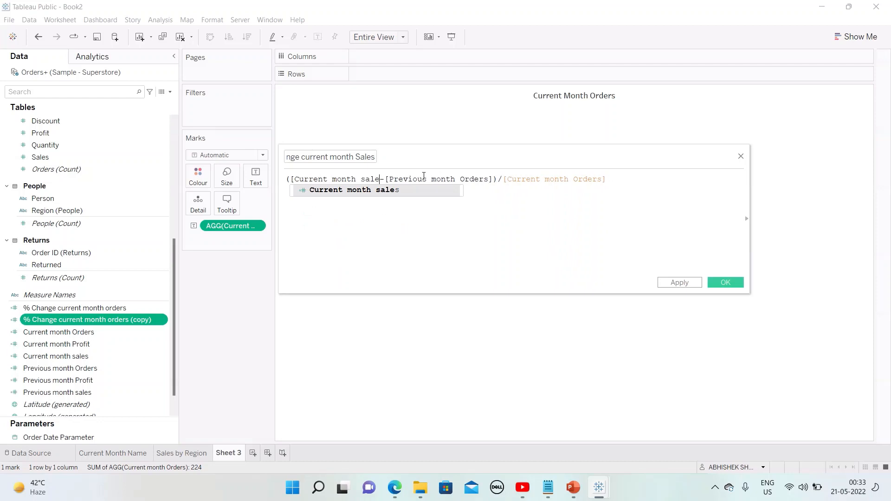
double_click(407, 189)
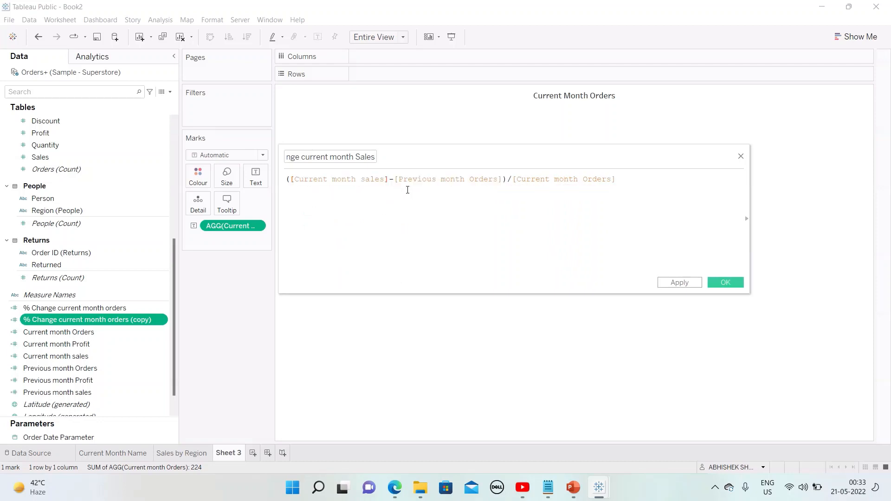
Step: Replace [Previous month Orders] with [Previous month sales] in the sales change formula
key(BackSpace)
key(BackSpace)
key(BackSpace)
key(BackSpace)
key(BackSpace)
key(BackSpace)
key(BackSpace)
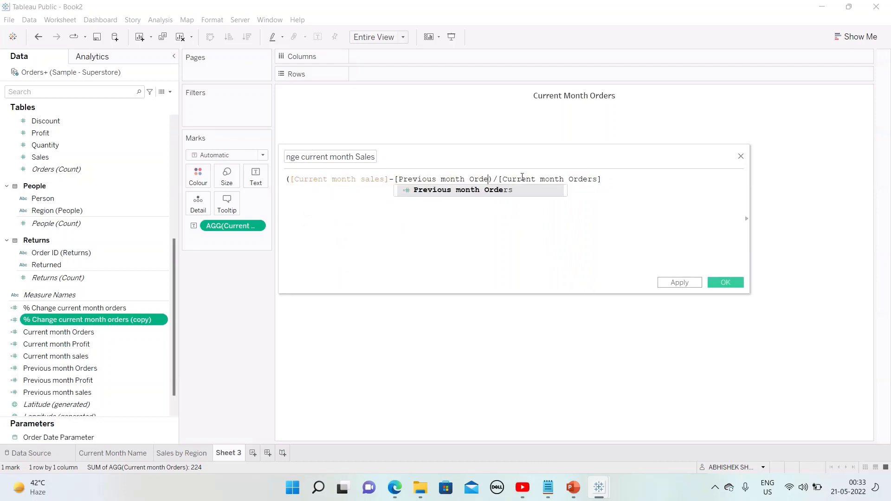
text(sales)
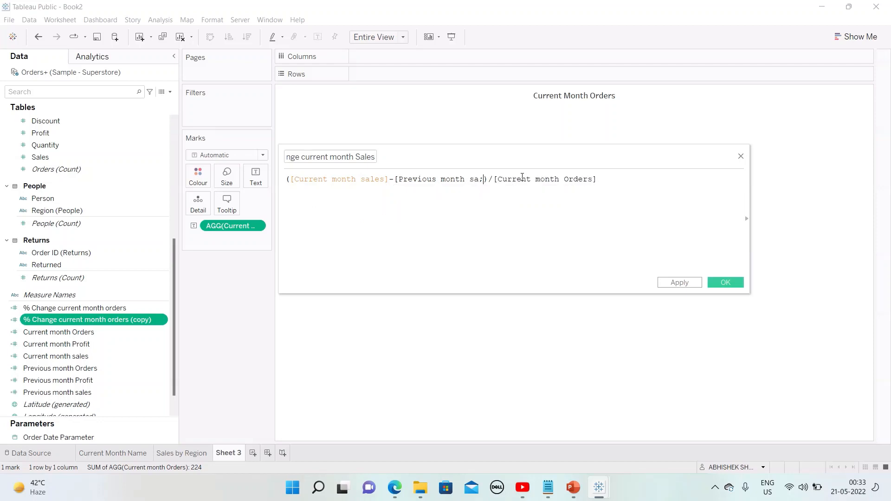
double_click(503, 193)
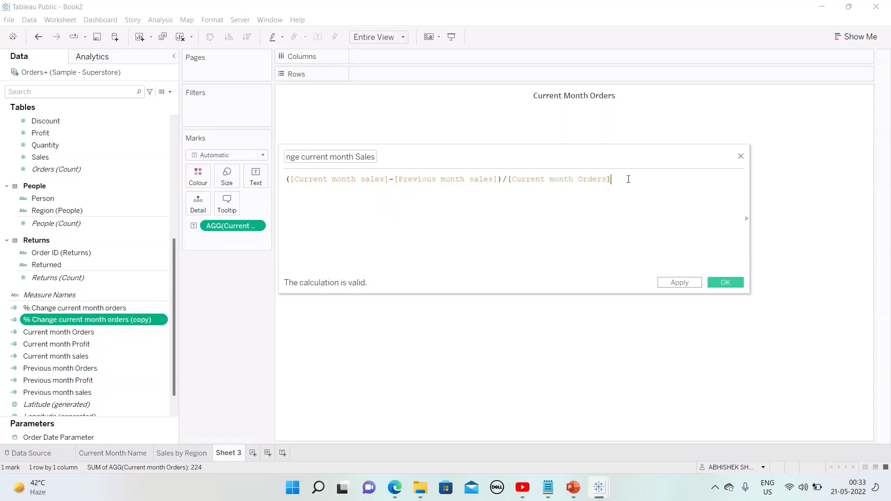
Step: Change the sales change formula's divisor to [Current month sales] and save the calculated field
key(BackSpace)
key(BackSpace)
key(BackSpace)
key(BackSpace)
key(BackSpace)
key(BackSpace)
key(BackSpace)
text(sal)
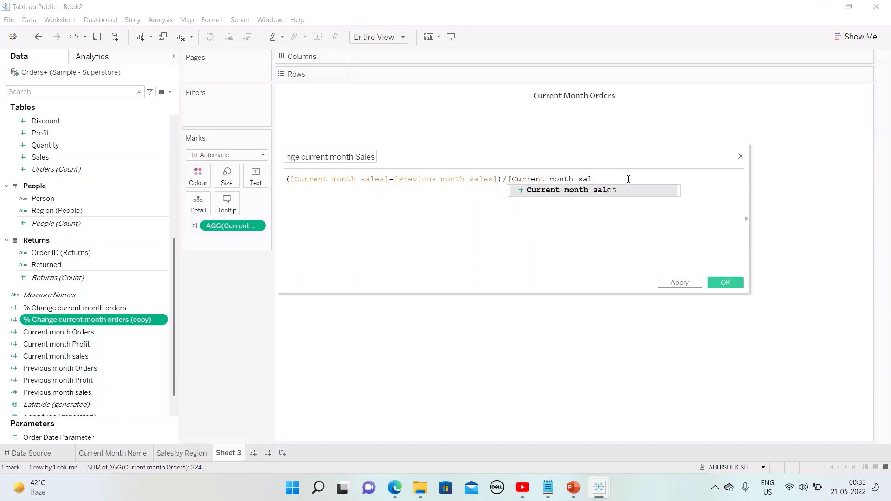
double_click(622, 187)
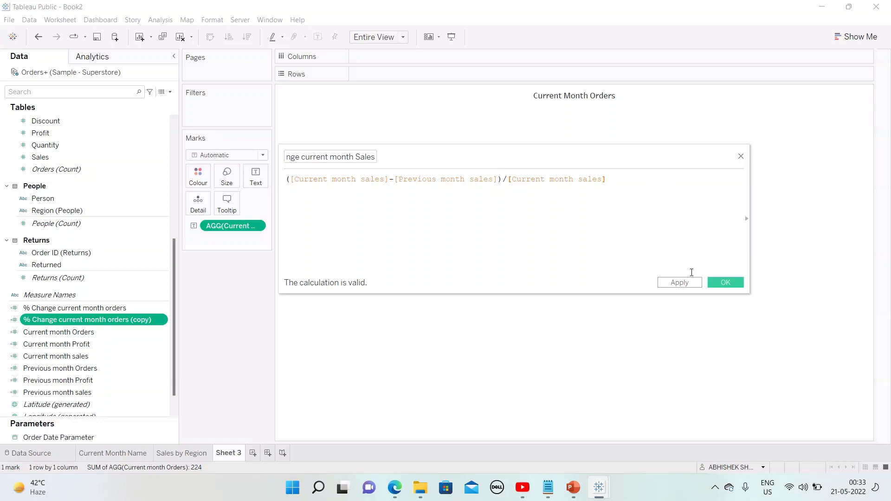
click(679, 282)
click(717, 283)
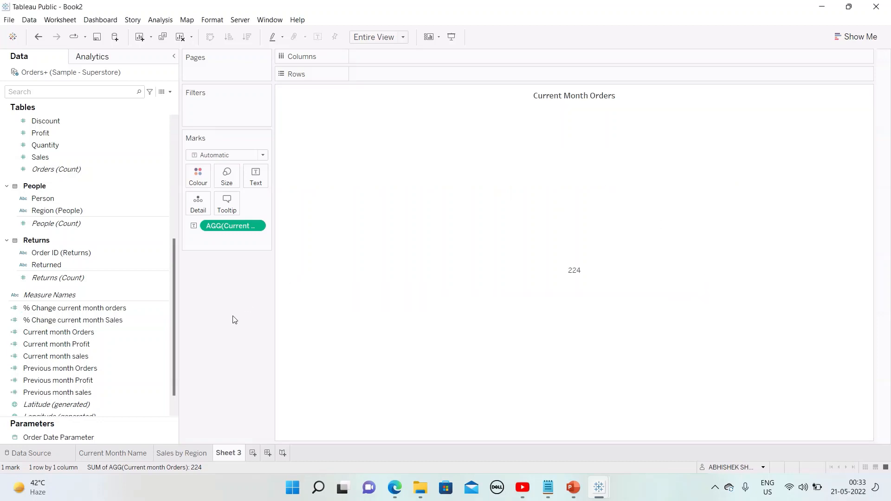
Step: Duplicate the "% Change current month Sales" field and rename the copy "% Change current month Profit" in its calculation editor
right_click(165, 318)
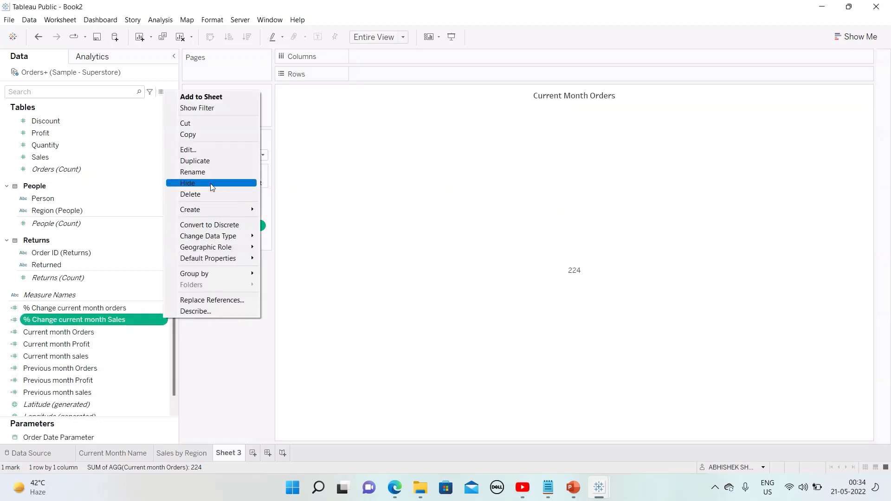
click(212, 161)
click(162, 331)
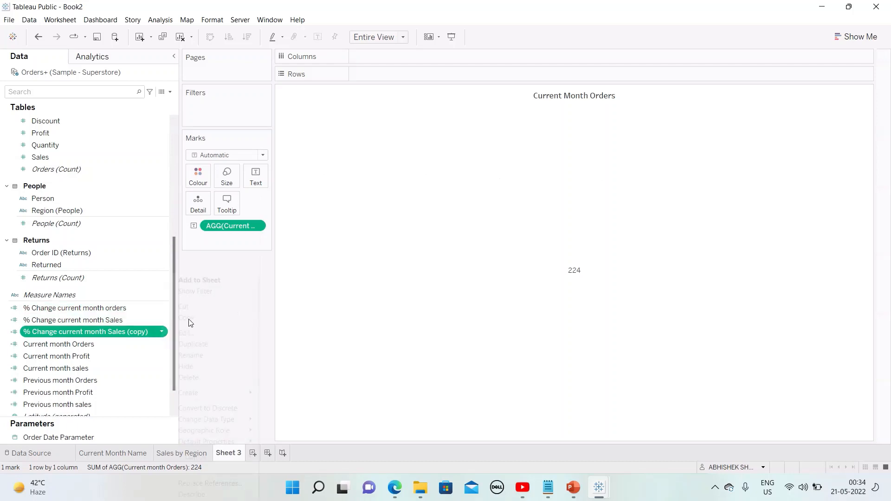
click(195, 333)
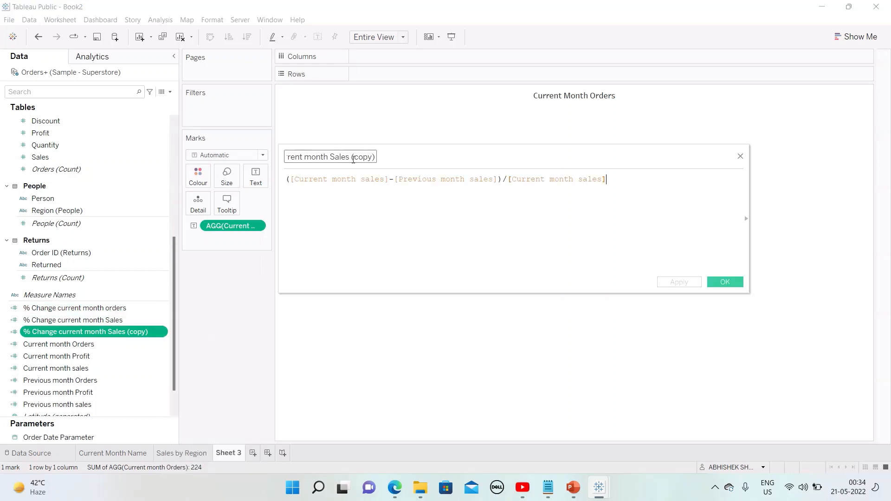
drag(329, 158, 376, 158)
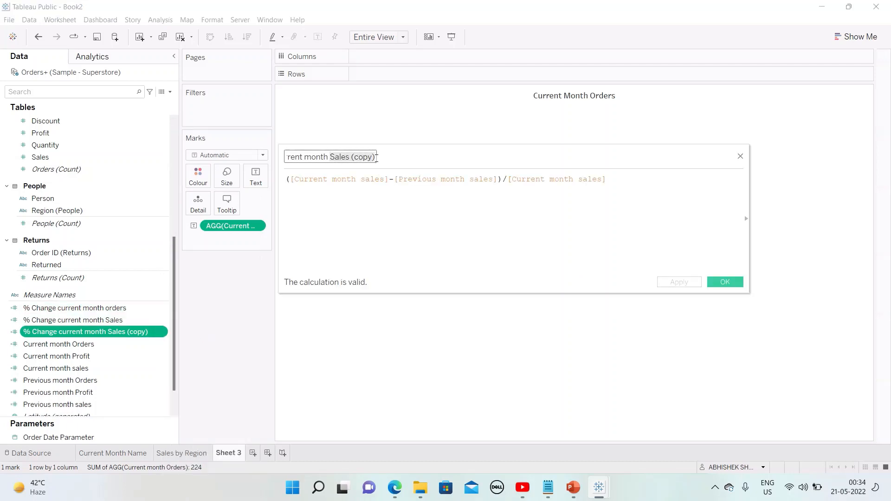
text(Profit)
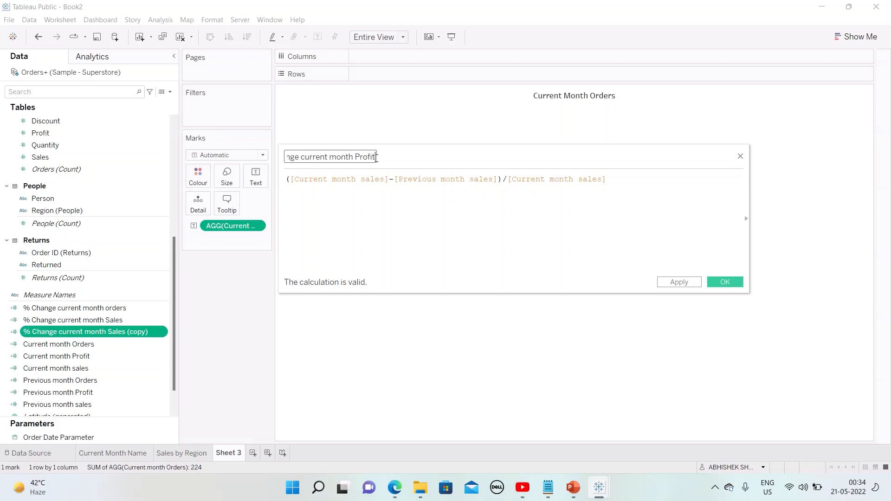
key(Home)
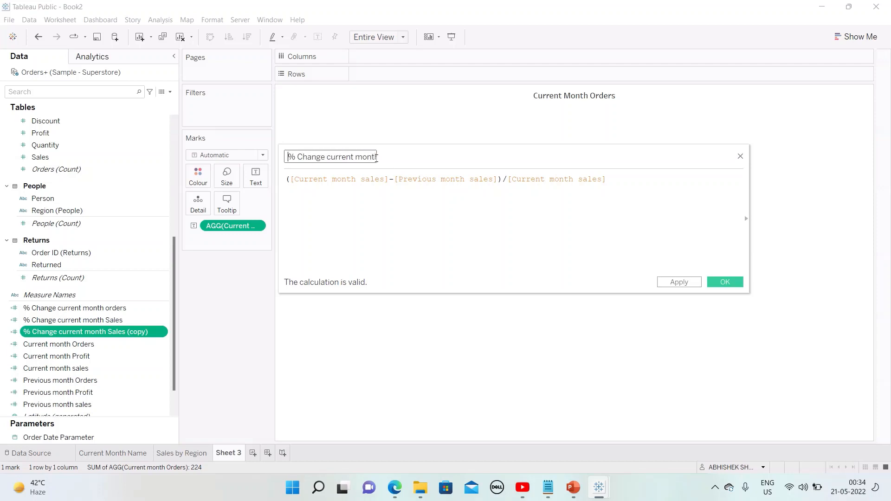
Step: In the profit change formula, replace the first [Current month sales] reference with [Current month Profit]
click(388, 179)
key(BackSpace)
key(BackSpace)
key(BackSpace)
key(BackSpace)
key(BackSpace)
text(pro)
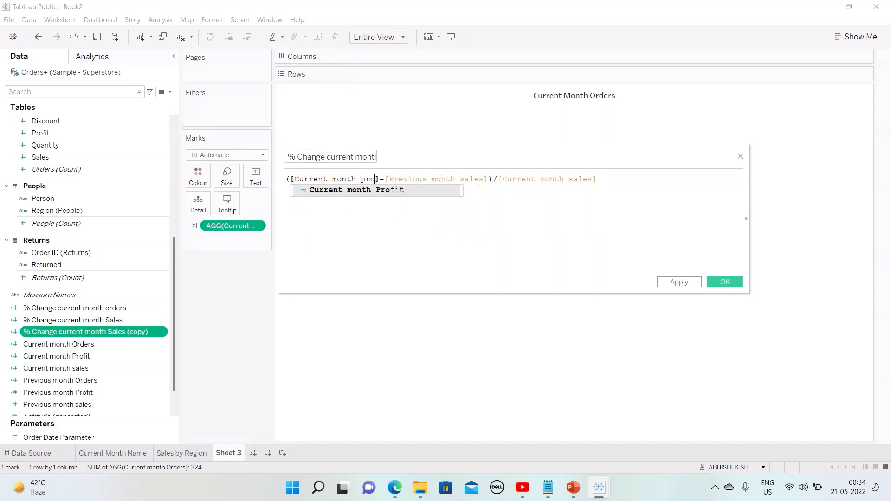
key(Return)
Step: Replace [Previous month sales] with [Previous month Profit] in the profit change formula
click(496, 181)
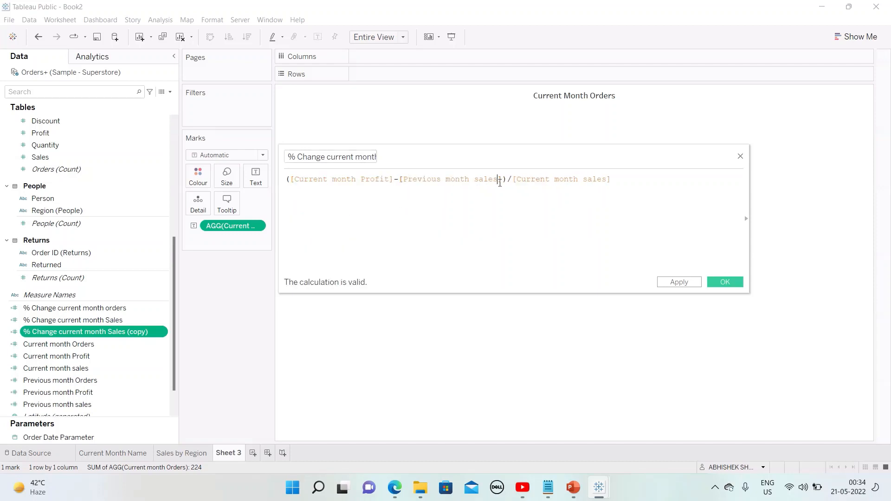
key(BackSpace)
key(BackSpace)
key(BackSpace)
key(BackSpace)
key(BackSpace)
text(pro)
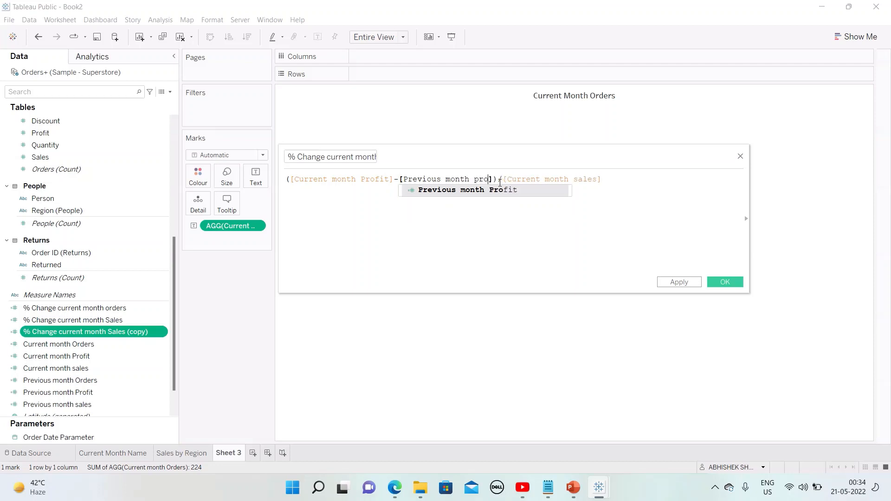
key(Return)
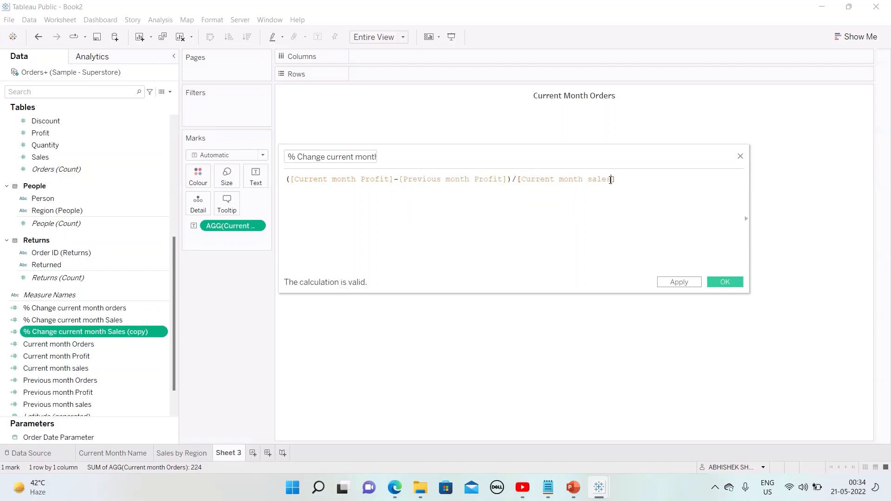
Step: Change the profit change formula's divisor to [Current month Profit] and save the calculated field
key(BackSpace)
key(BackSpace)
key(BackSpace)
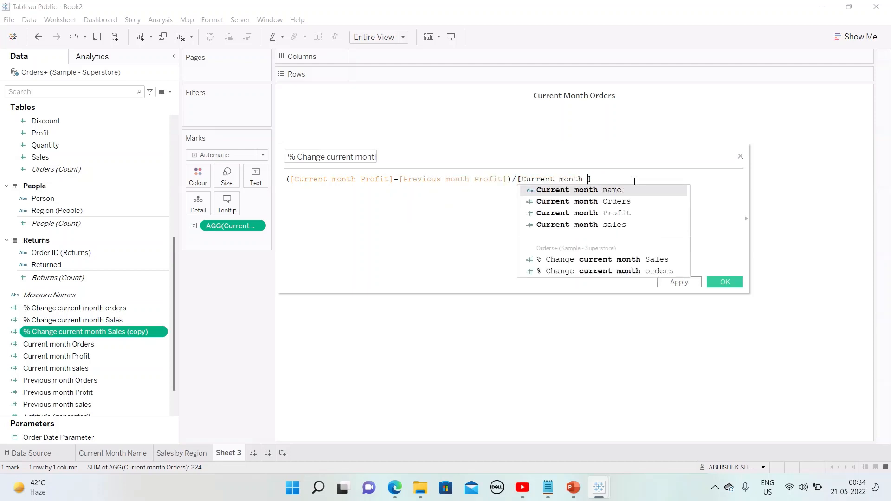
text(pro)
key(Return)
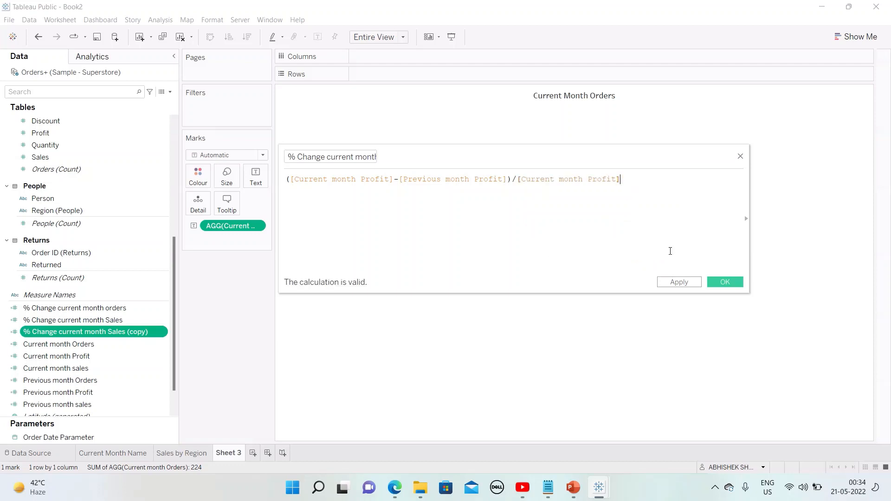
click(712, 283)
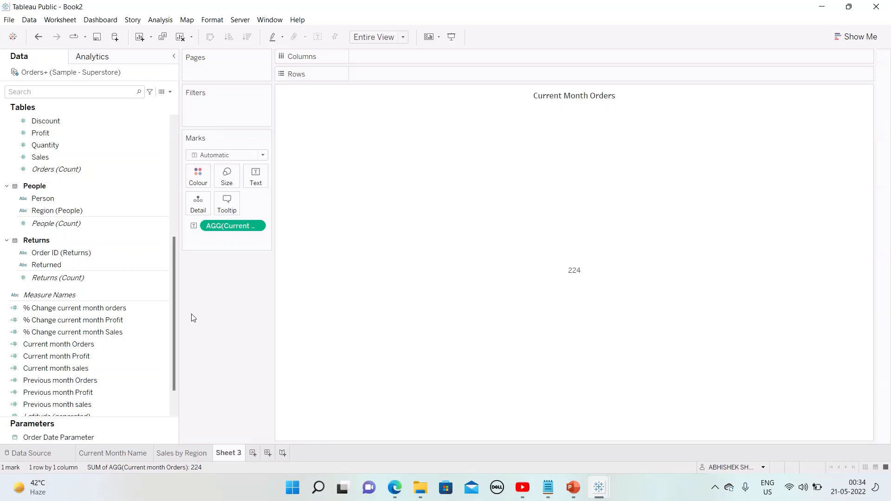
Step: Add the "% Change current month orders" field to the Current Month Orders sheet as a text label
click(141, 320)
click(141, 331)
click(138, 320)
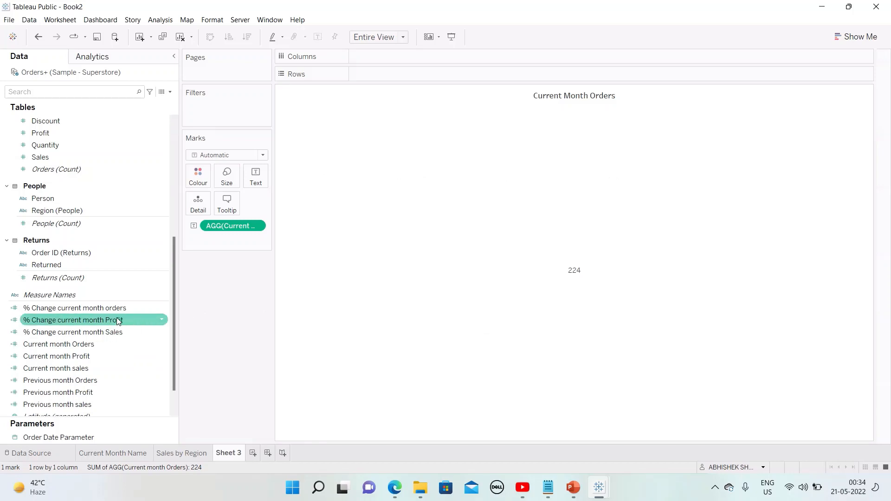
click(105, 309)
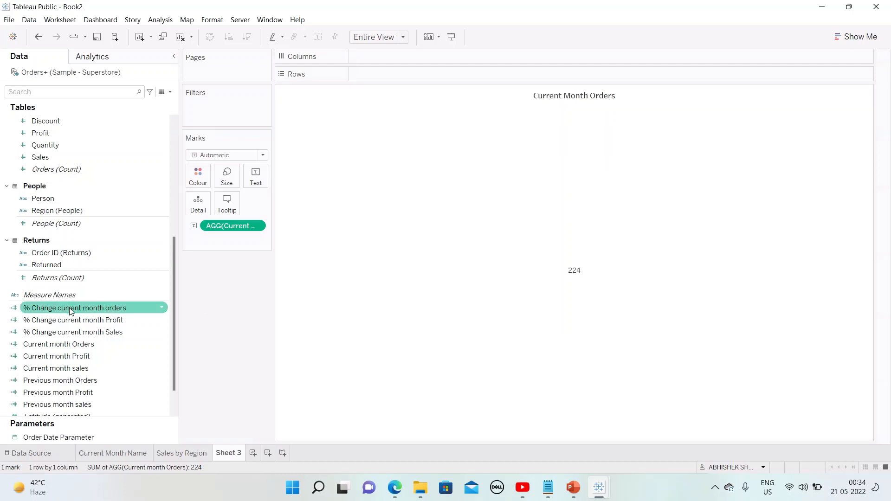
drag(69, 310, 258, 182)
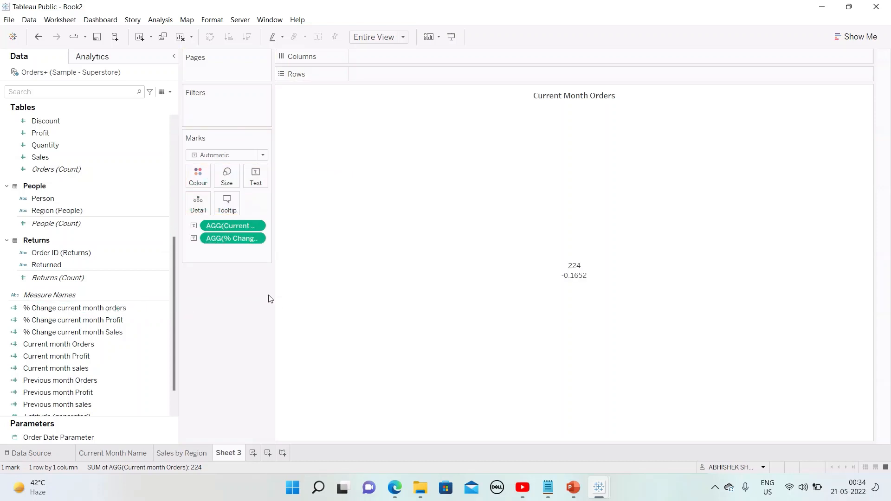
Step: Format the orders percentage-change label as a percentage with 1 decimal place and close the formatting options
right_click(252, 238)
click(236, 293)
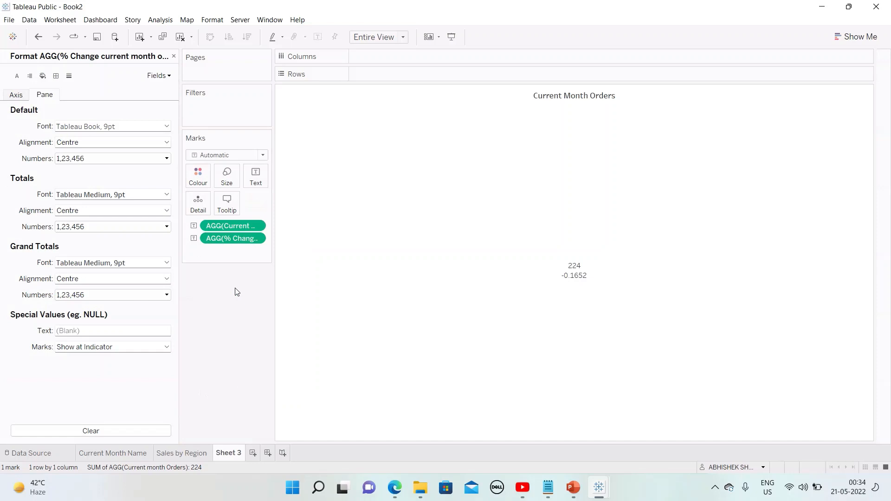
click(120, 159)
click(76, 223)
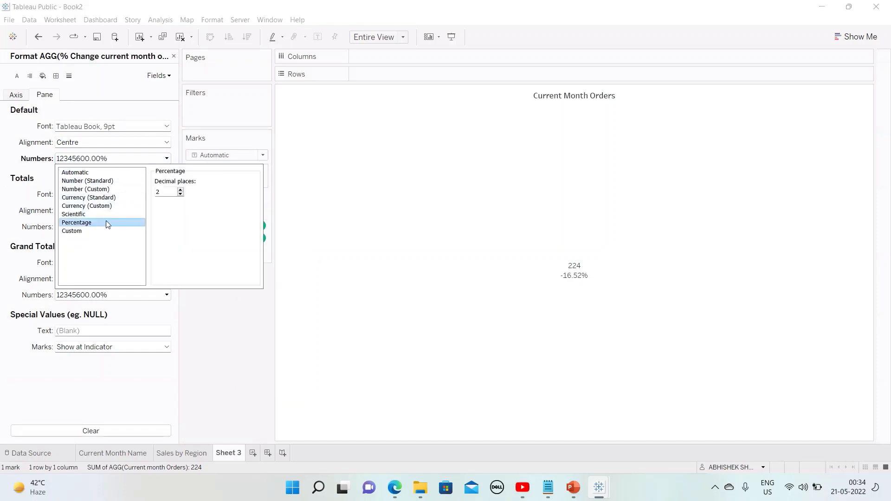
click(181, 194)
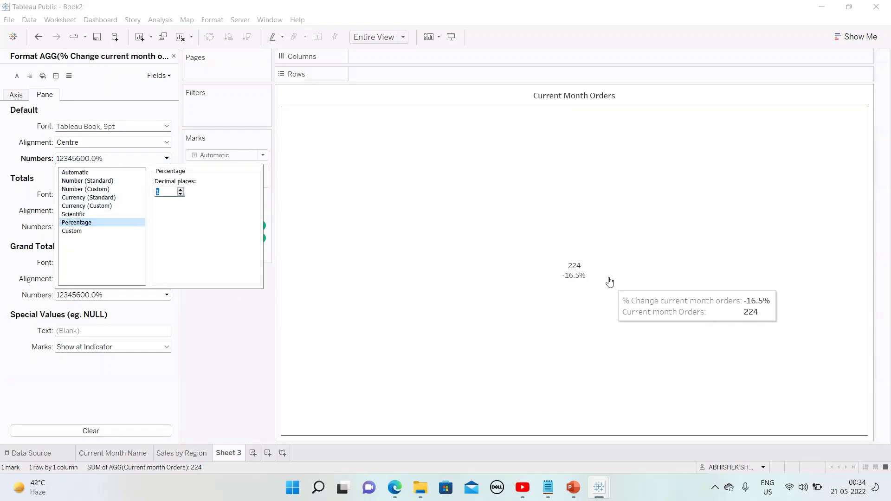
click(245, 322)
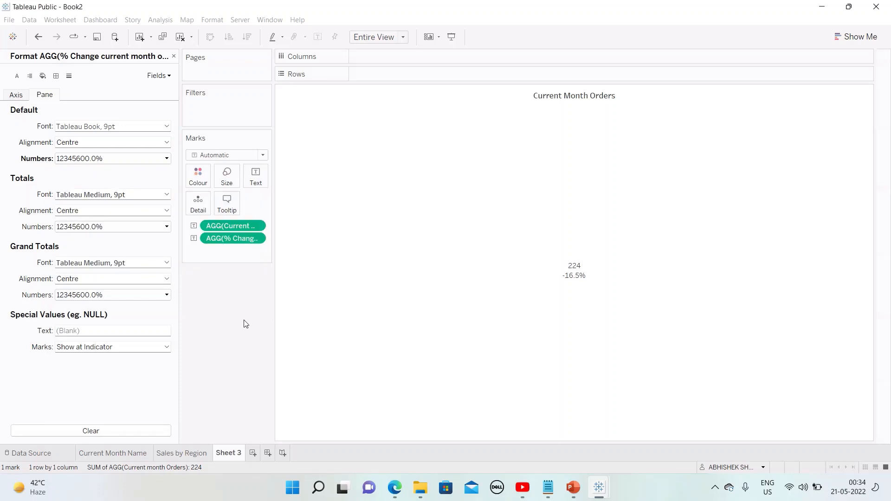
click(175, 57)
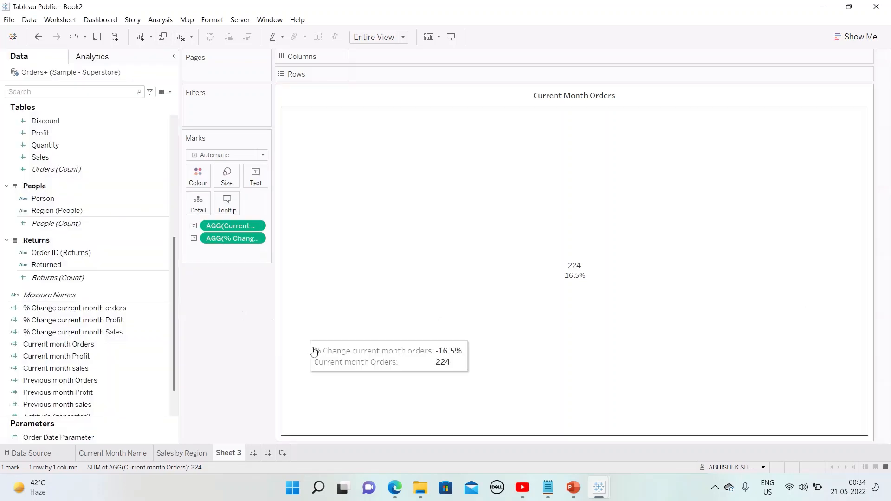
Step: Switch to the Edge browser and open the copypastecharacter.com graphic shapes page to look over the triangle symbols
click(395, 488)
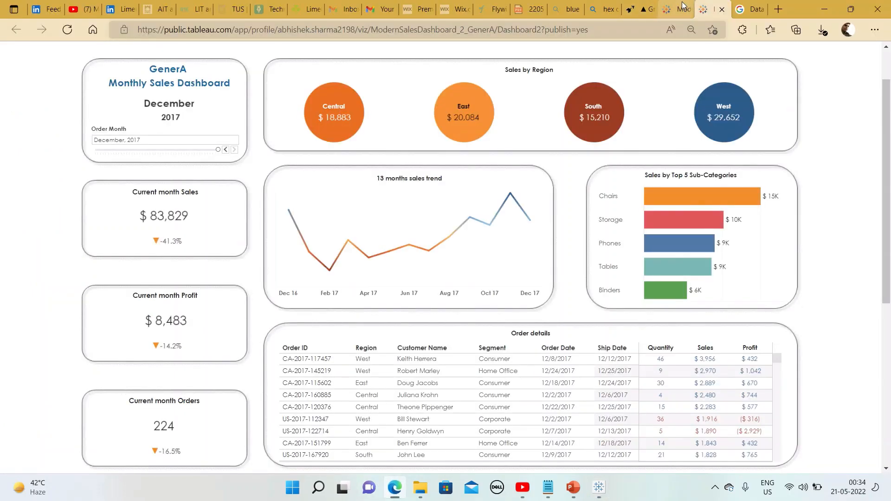
click(635, 9)
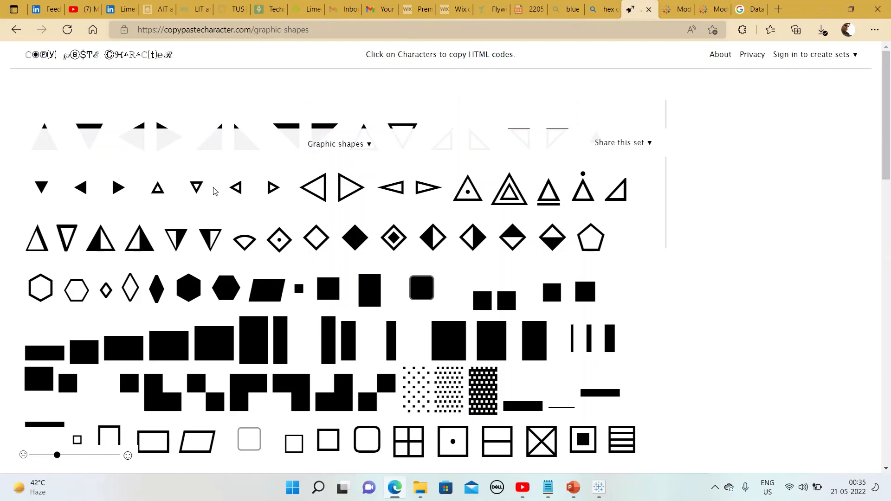
scroll(327, 120, down, 3)
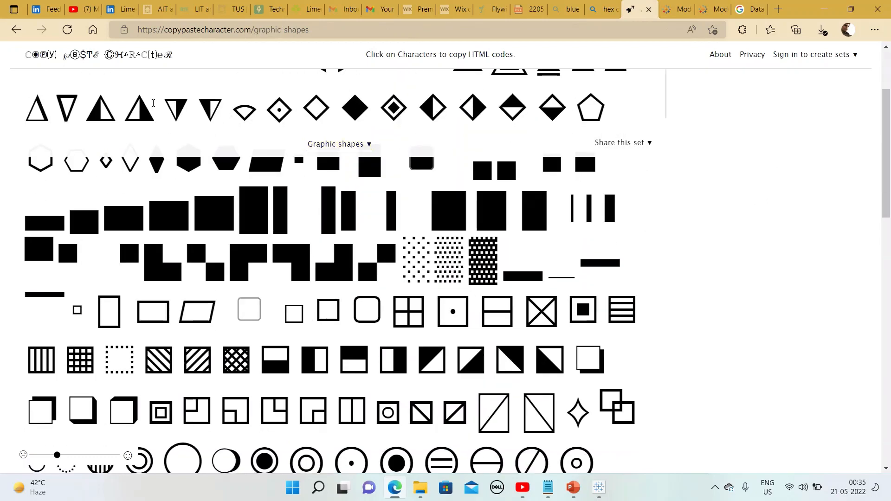
scroll(79, 109, up, 2)
scroll(81, 111, down, 1)
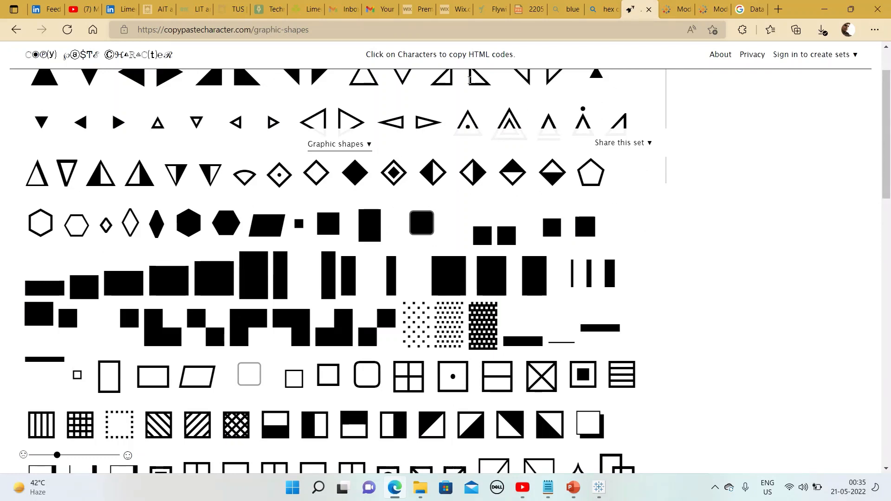
Step: Copy the solid upward triangle ▲ from the graphic shapes page and switch back to the Tableau workbook
drag(886, 151, 885, 148)
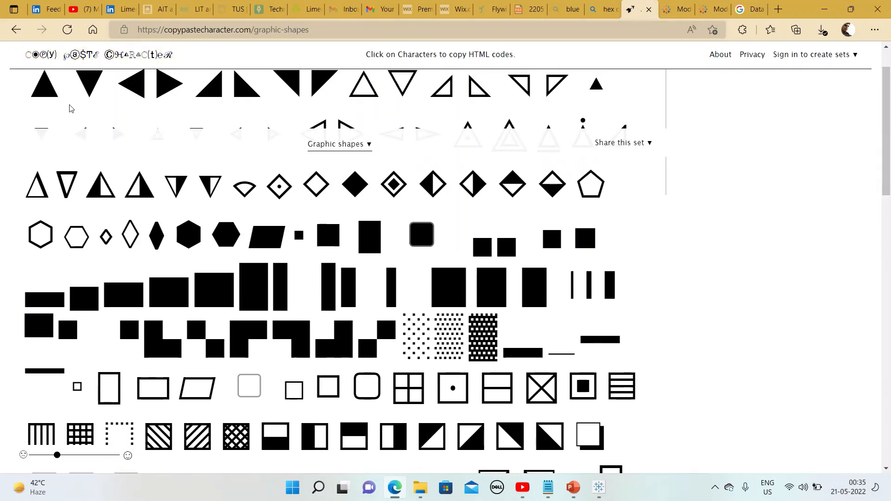
click(54, 90)
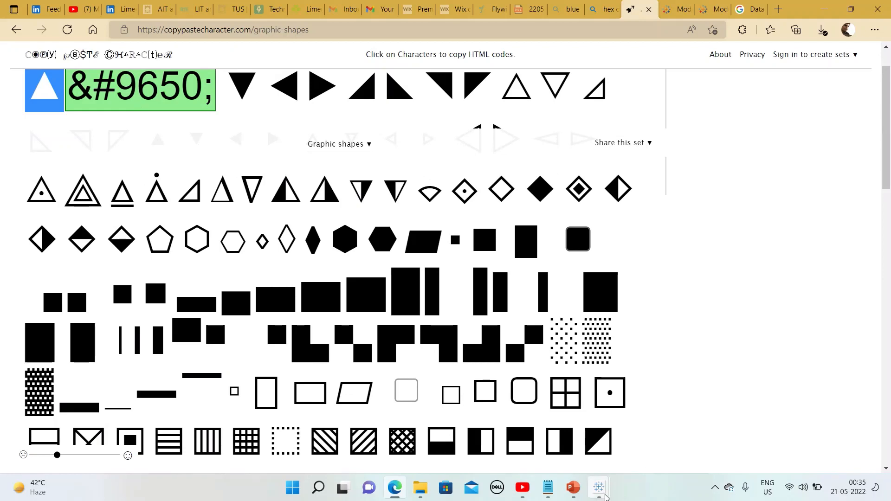
click(598, 486)
click(664, 440)
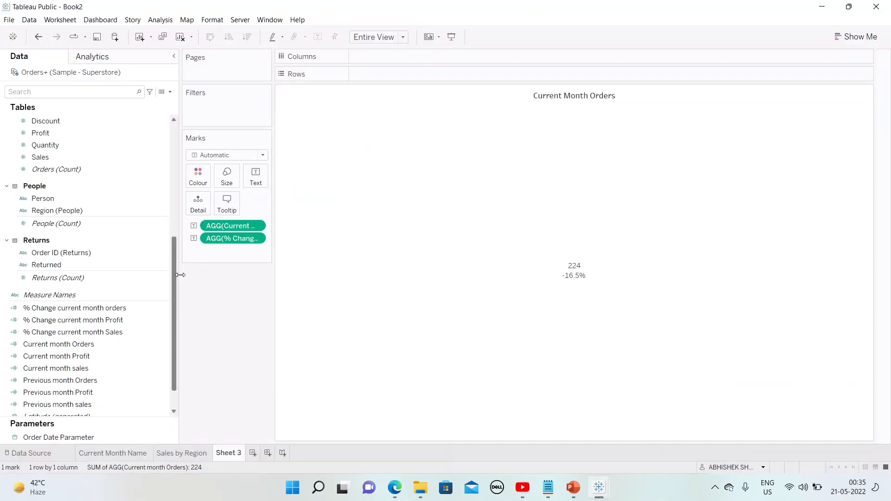
Step: Create a new calculated field and name it "Positive current month sales"
click(169, 91)
click(151, 103)
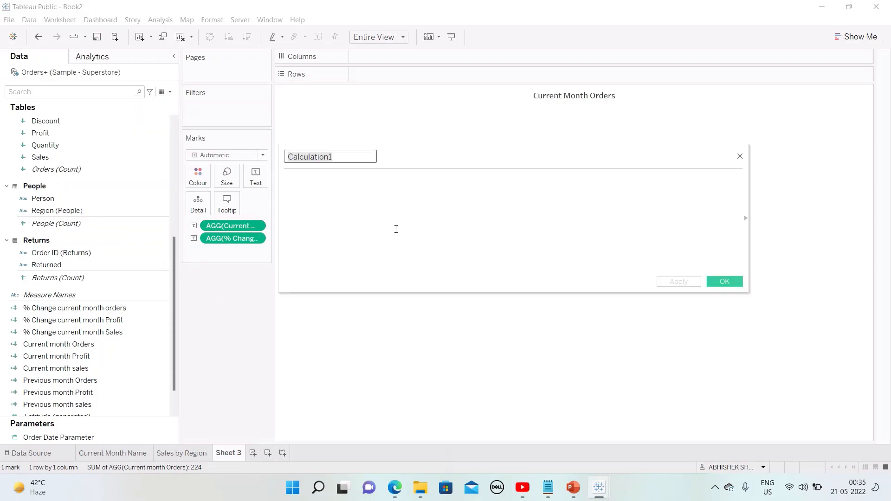
text(Postive)
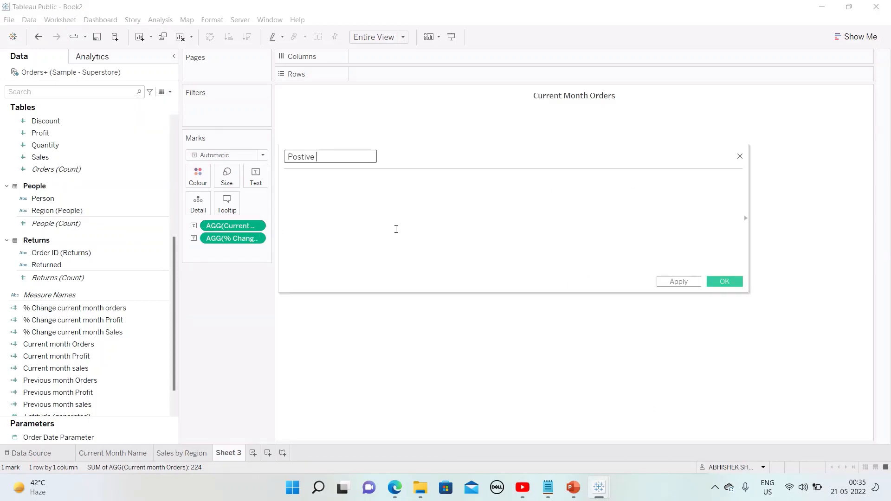
text(i)
text(current month sales)
key(Tab)
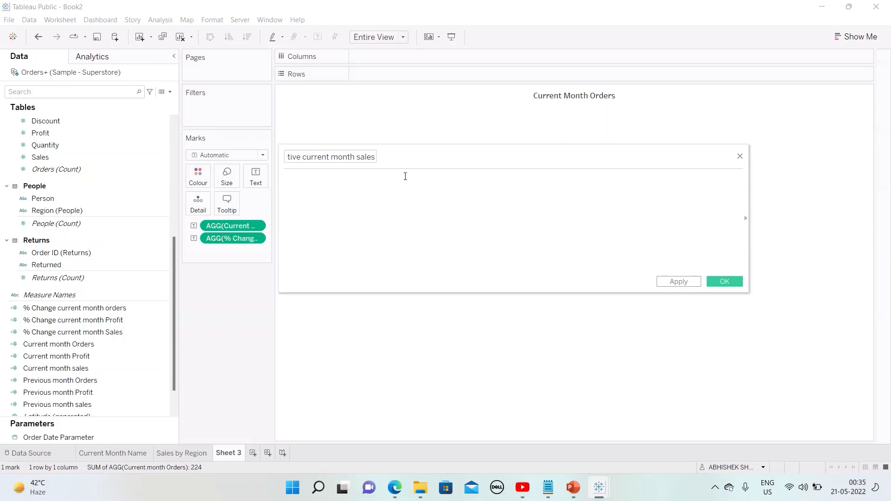
Step: Paste the ▲ symbol in double quotes into the formula and put IF on the line above it
text(▲")
key(Home)
text(")
key(Return)
text(IF)
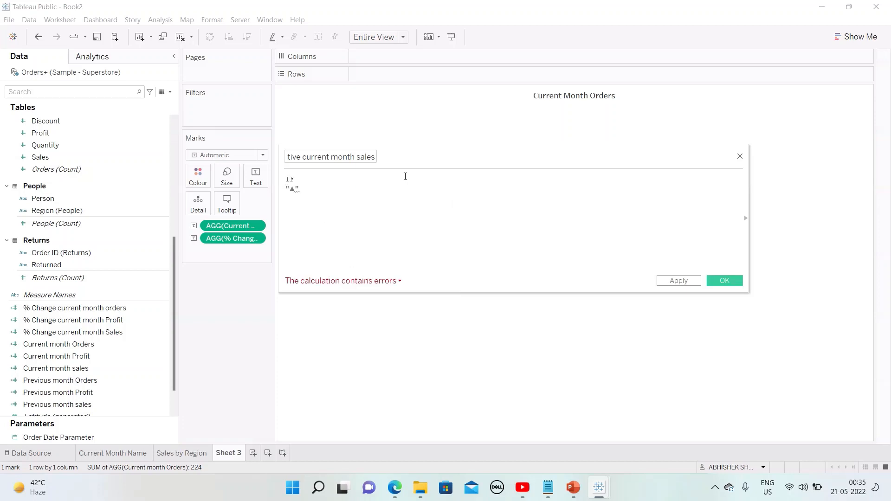
Step: Enter the IF condition as [Current month Orders] > [Previous month Orders]
key(Return)
text(curren)
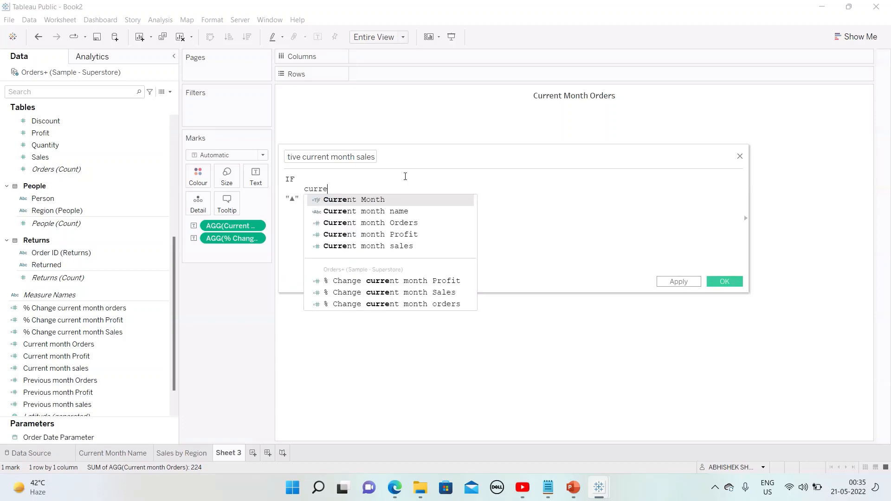
key(Down)
key(Down)
key(Down)
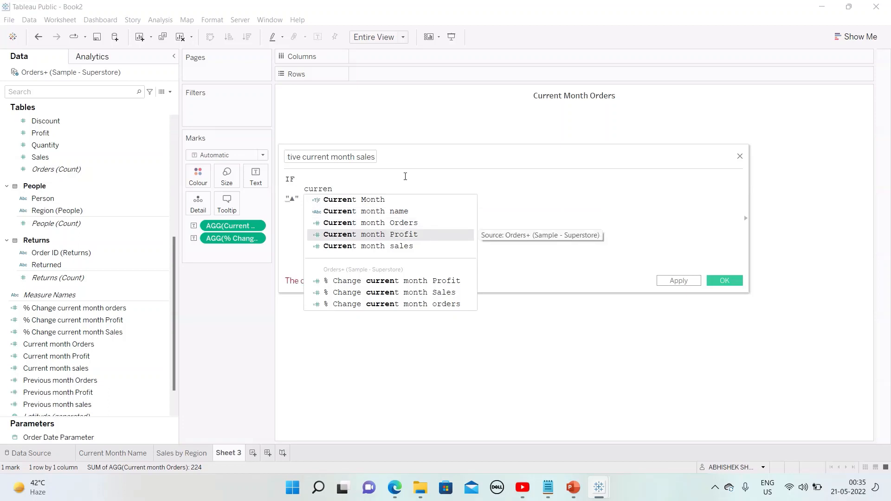
key(Up)
key(Return)
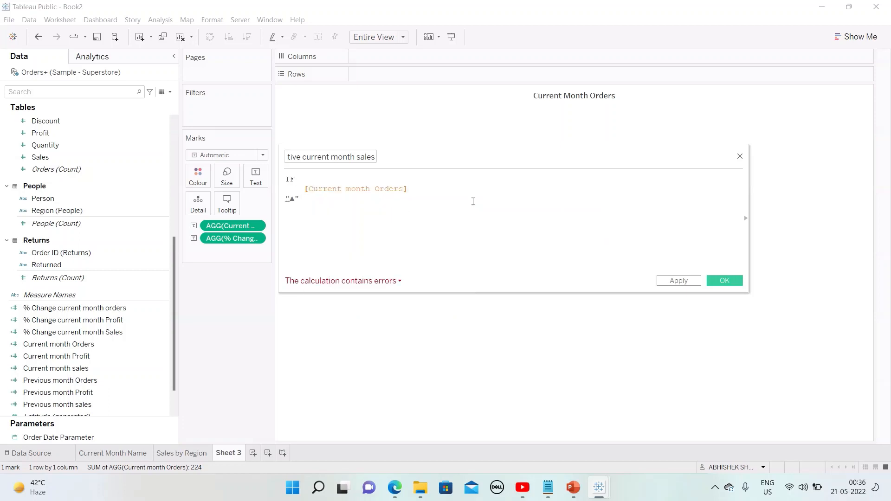
text(>)
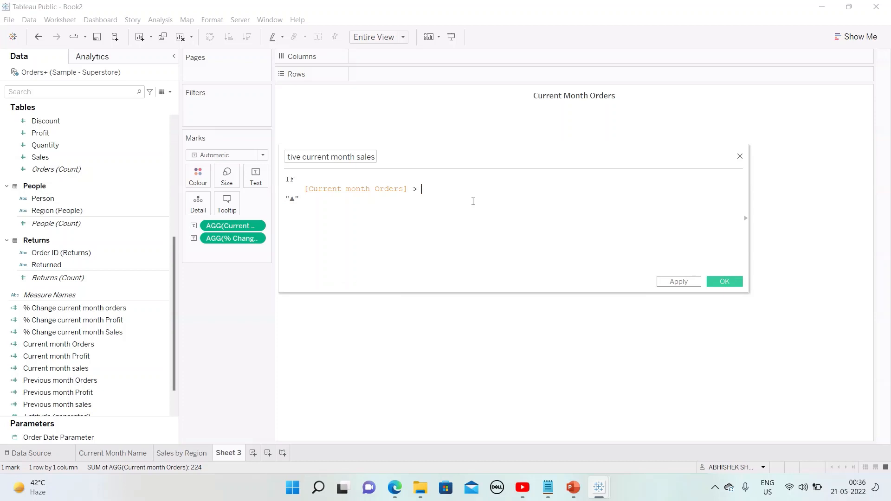
text( previous)
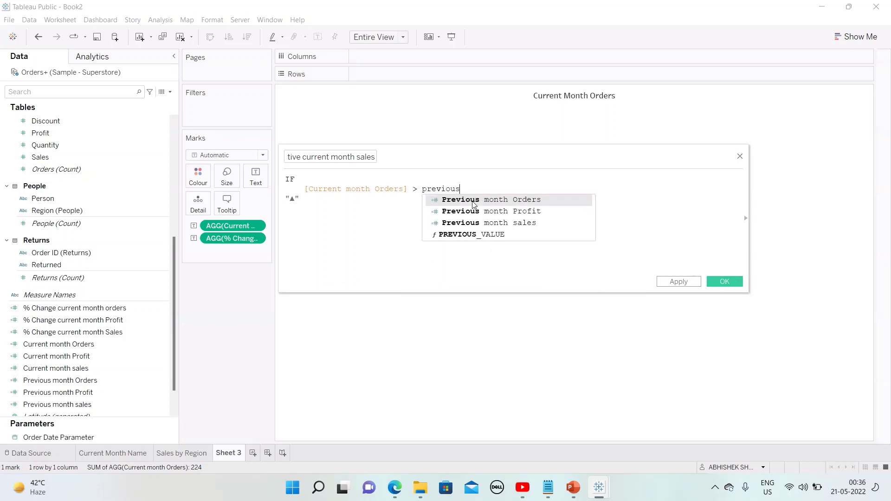
click(473, 204)
key(Return)
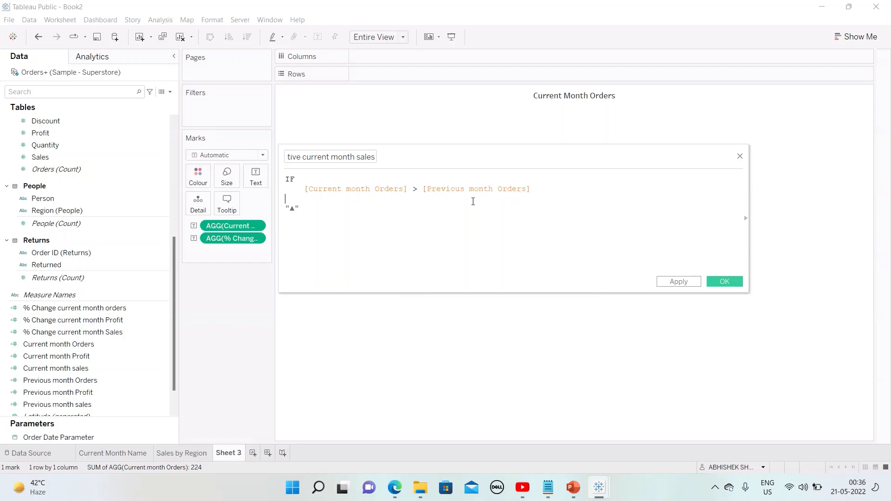
Step: Complete the formula with THEN "▲" and END, and save the calculated field
text(THEN)
key(Delete)
key(Right)
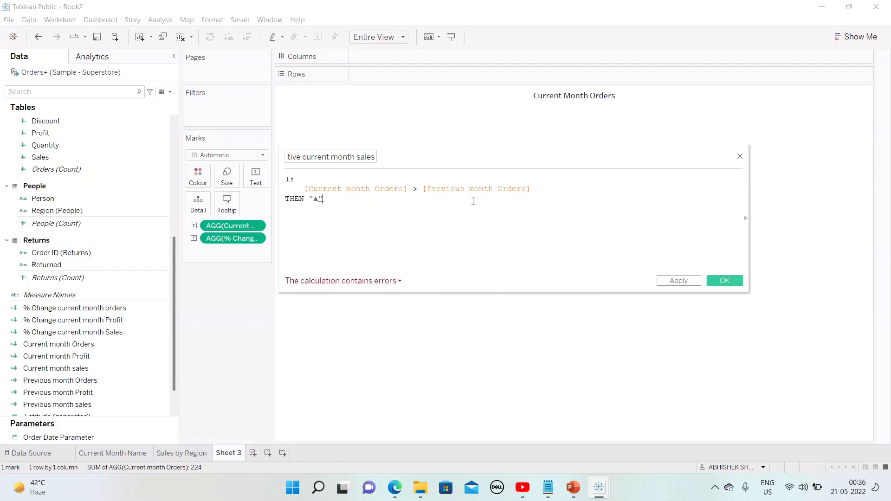
key(Return)
text(EN)
key(Return)
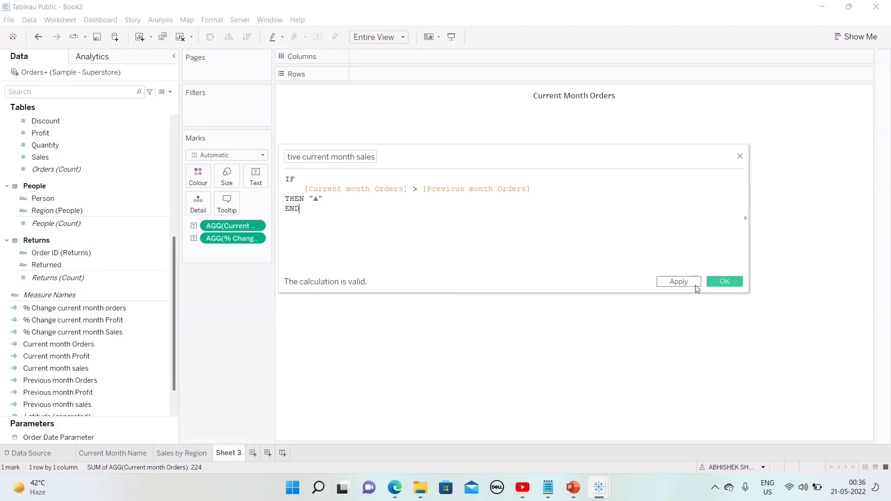
click(678, 281)
click(721, 281)
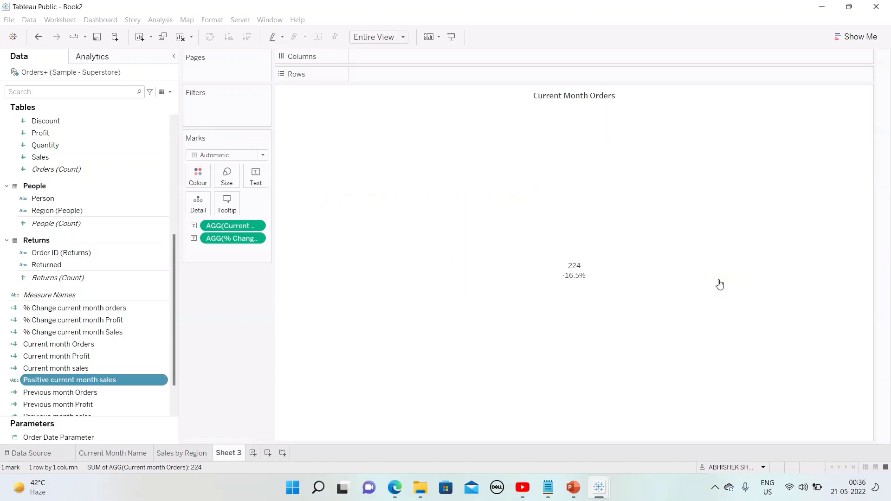
Step: Duplicate the "Positive current month sales" field and open the copy for editing
click(161, 381)
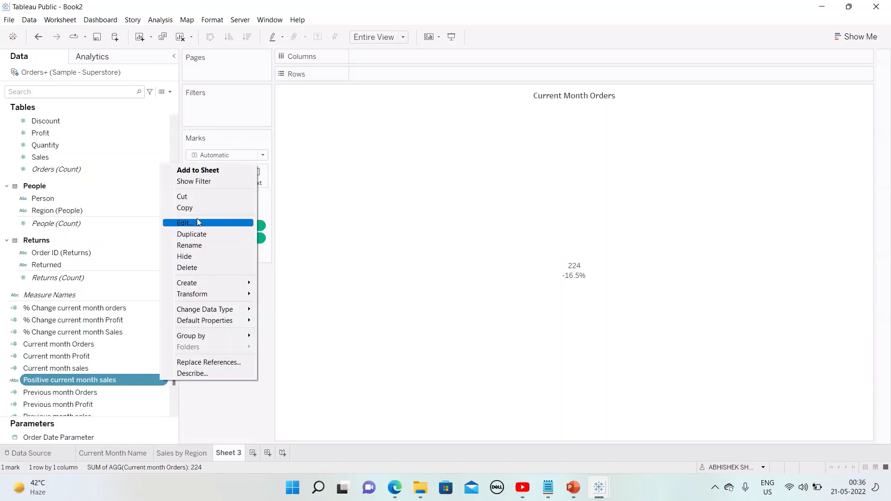
click(203, 238)
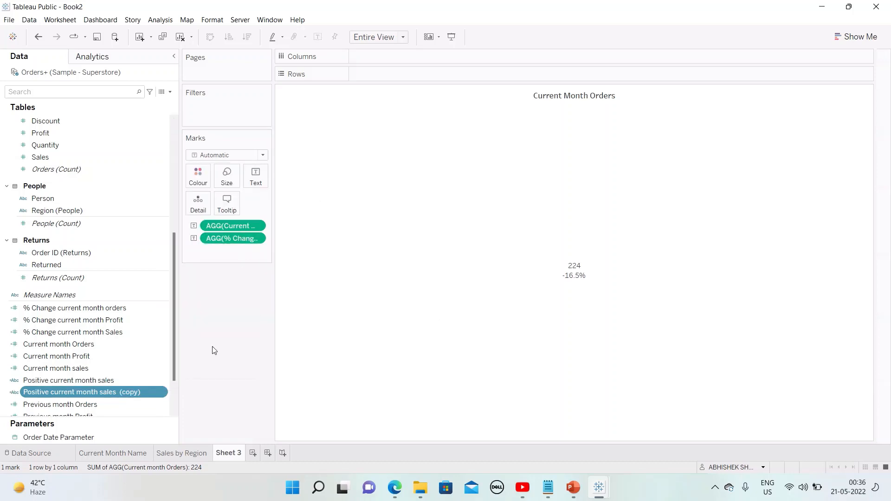
click(162, 394)
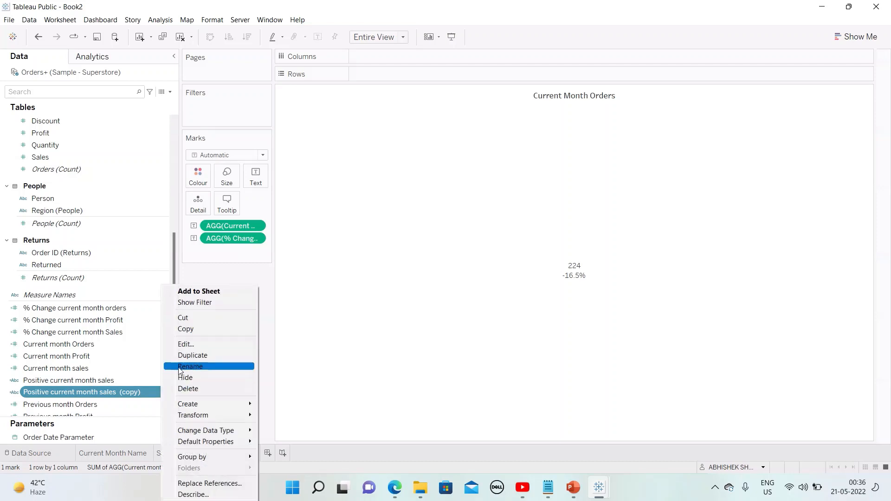
click(186, 344)
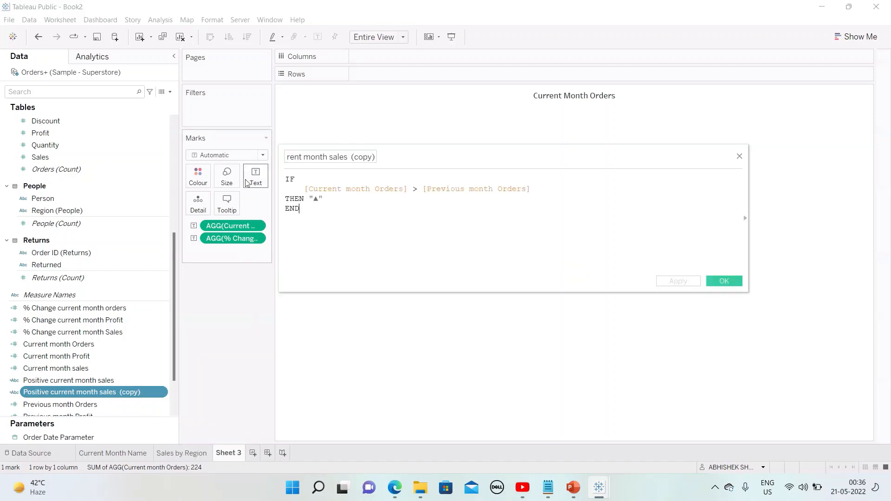
Step: Rename the copied calculated field to "Negative current month orders"
click(292, 157)
key(Home)
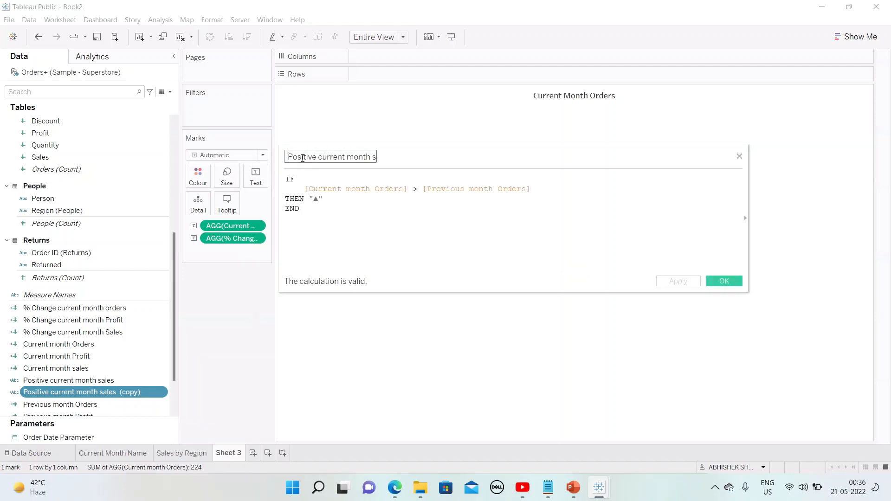
key(Delete)
key(Delete)
key(Delete)
key(Delete)
key(Delete)
key(Delete)
key(Delete)
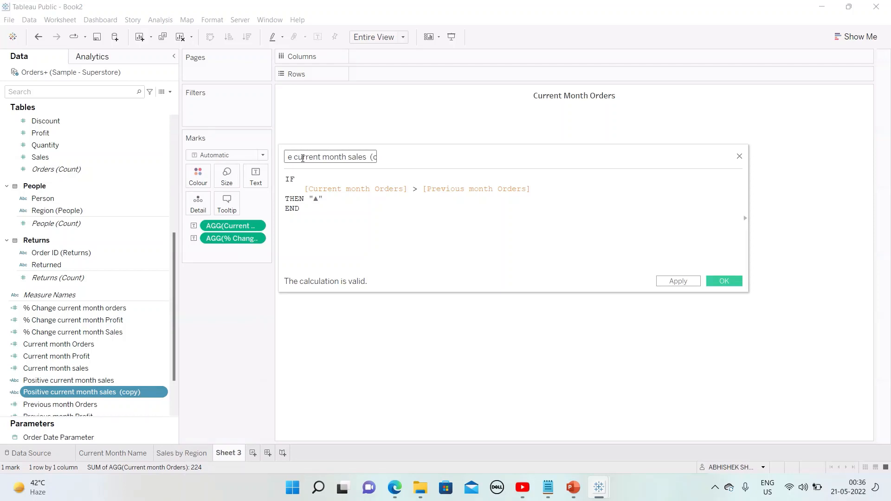
key(Delete)
text(Negative)
key(End)
key(BackSpace)
key(BackSpace)
key(BackSpace)
key(BackSpace)
key(BackSpace)
key(BackSpace)
key(BackSpace)
key(BackSpace)
key(BackSpace)
key(BackSpace)
key(BackSpace)
key(BackSpace)
text(o)
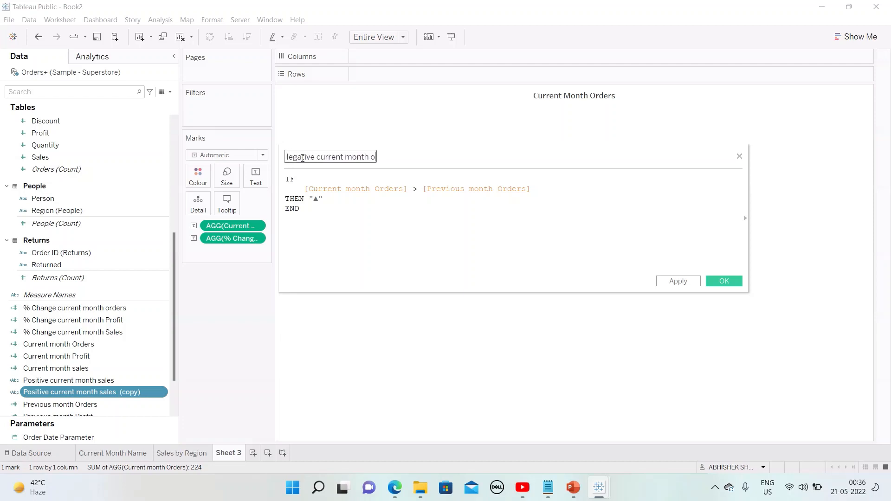
text(rde)
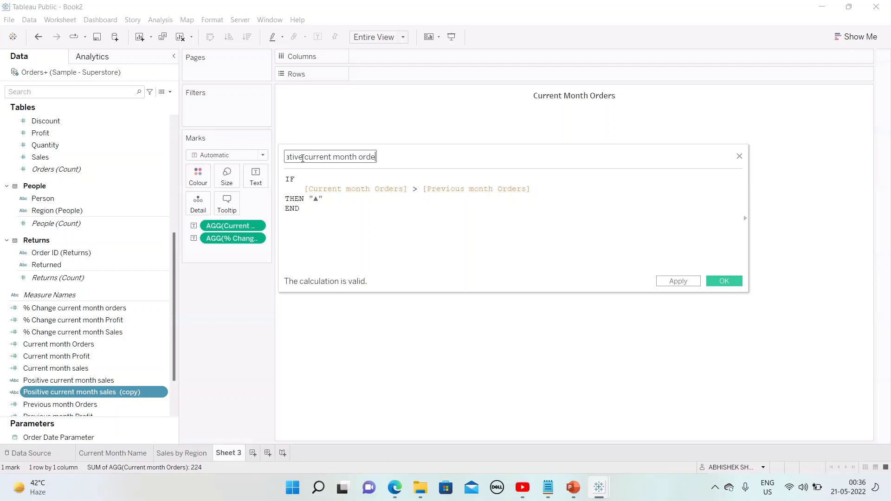
key(BackSpace)
key(BackSpace)
key(BackSpace)
text(rders)
Step: Change the comparison operator to < and remove the ▲ symbol from between the THEN quotes
click(421, 189)
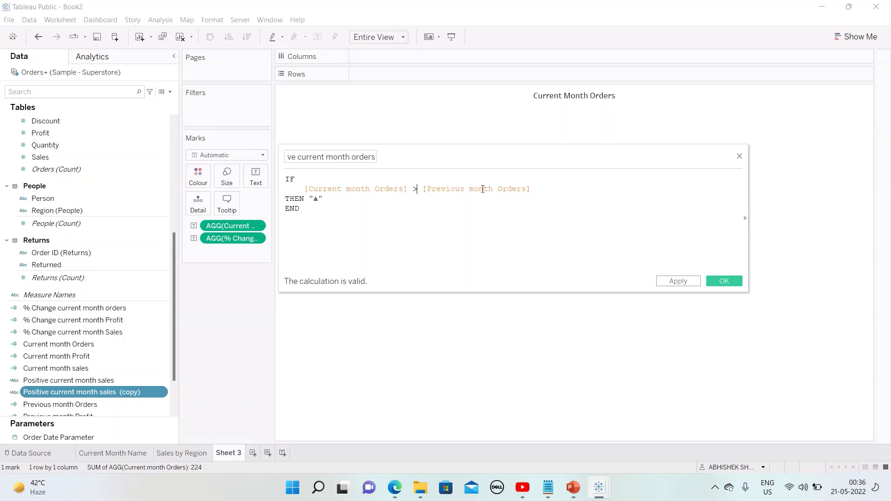
key(BackSpace)
text(<)
key(BackSpace)
Step: Copy the solid downward triangle ▼ from the Edge page, paste it between the THEN quotes in Tableau, and save the field
click(395, 488)
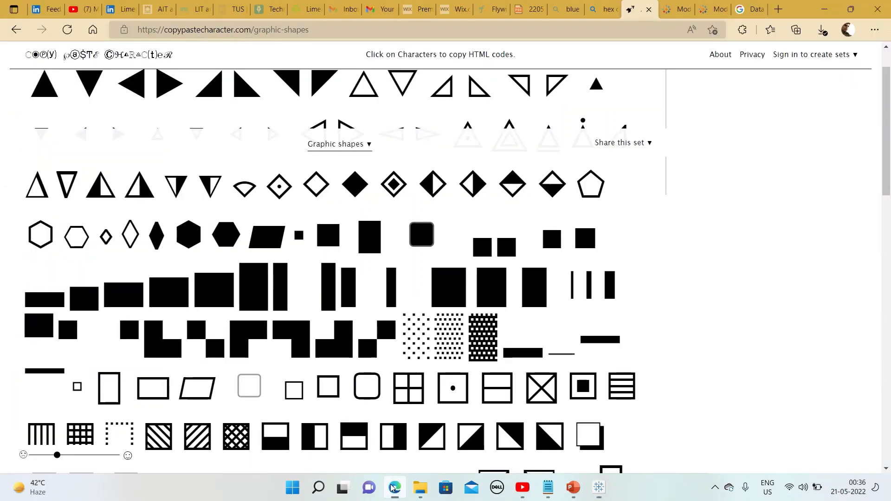
click(90, 83)
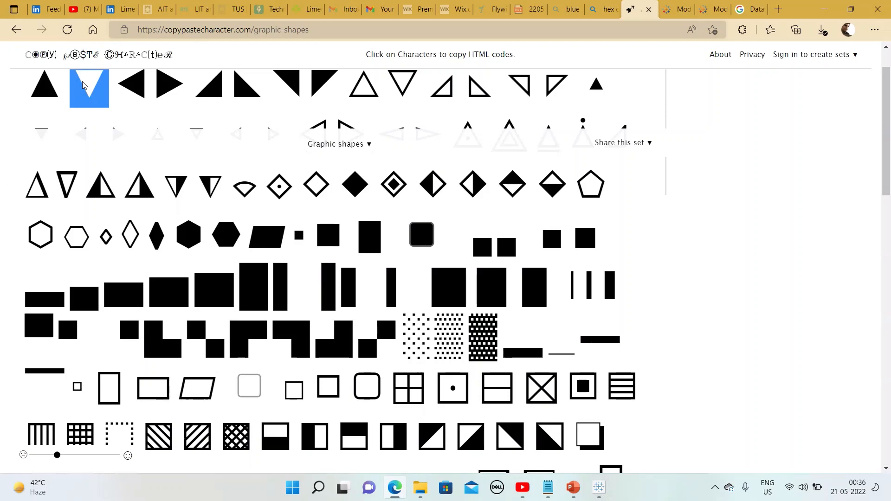
key(alt+Tab)
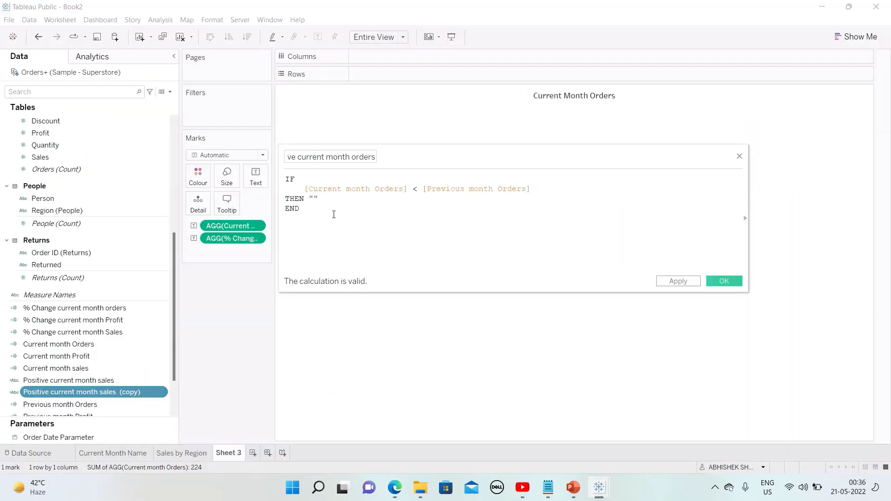
text(▼)
click(688, 283)
click(718, 283)
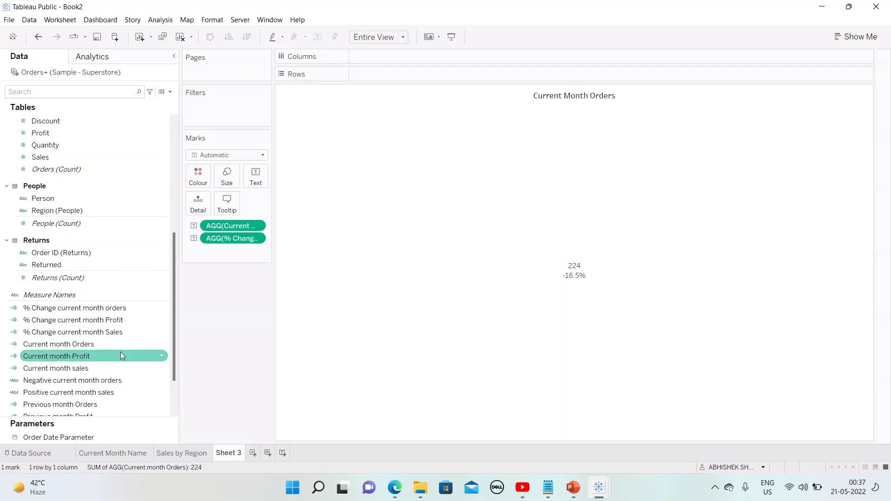
Step: Rename the "Positive current month sales" calculated field to "Positive current month orders" and save it
click(154, 393)
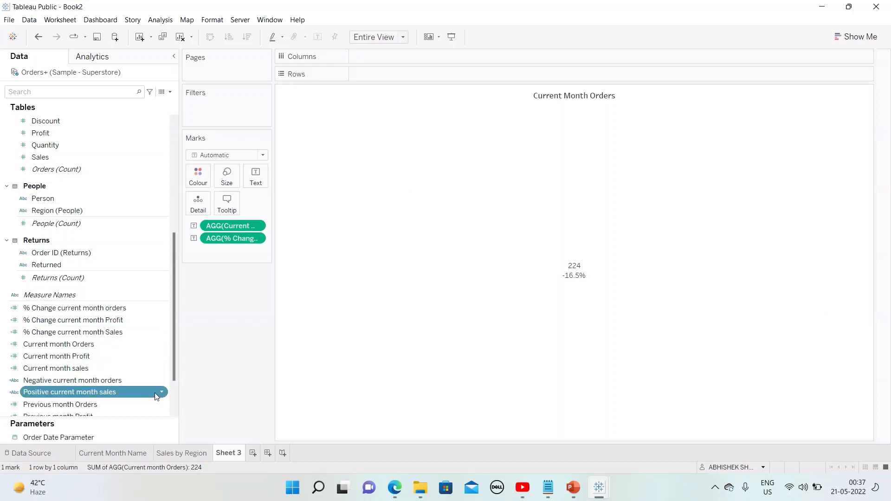
click(161, 393)
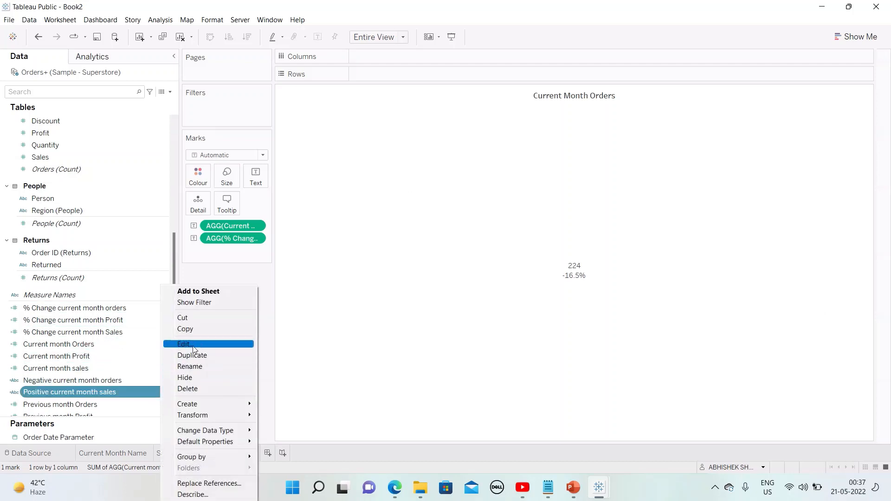
click(209, 342)
click(355, 157)
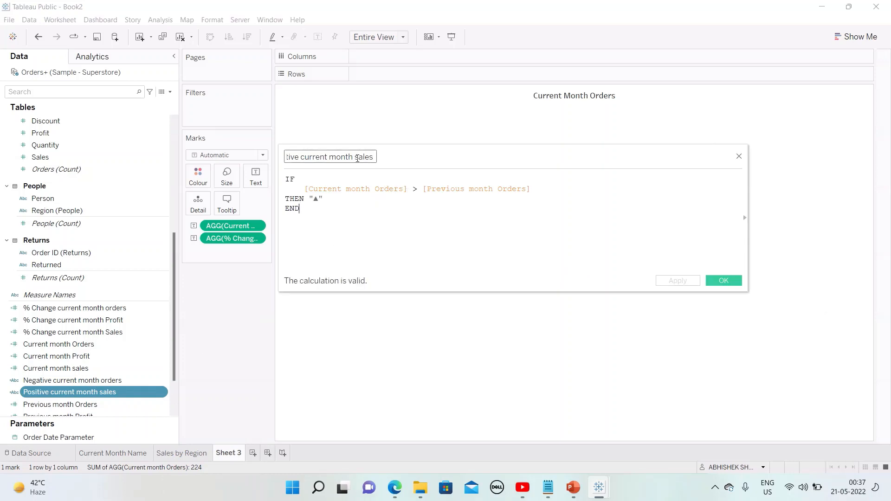
key(shift+Right)
key(shift+Right)
key(shift+Right)
key(shift+Right)
key(shift+Right)
text(orders)
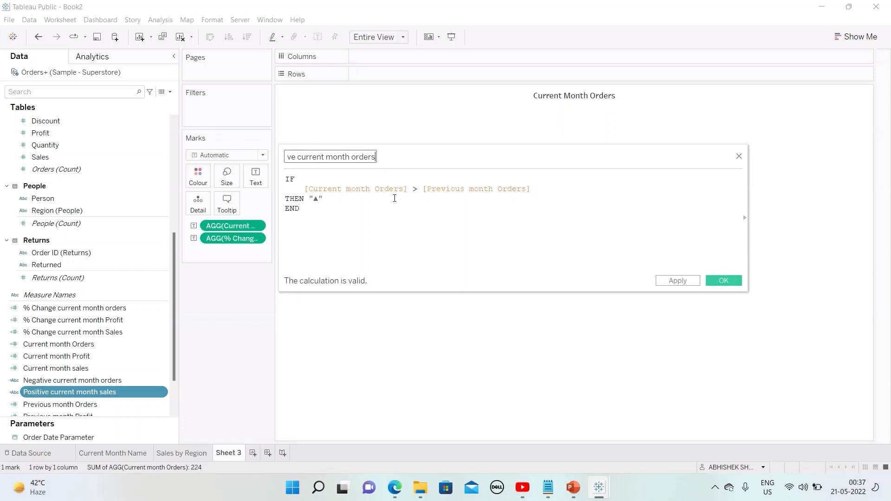
click(723, 281)
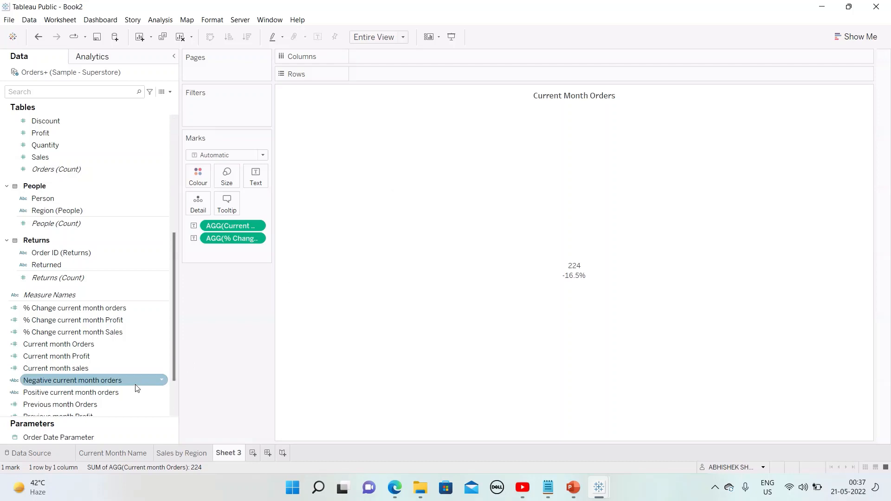
Step: Add the "Positive current month orders" field to the Current Month Orders sheet as a text label
click(83, 395)
drag(75, 393, 260, 177)
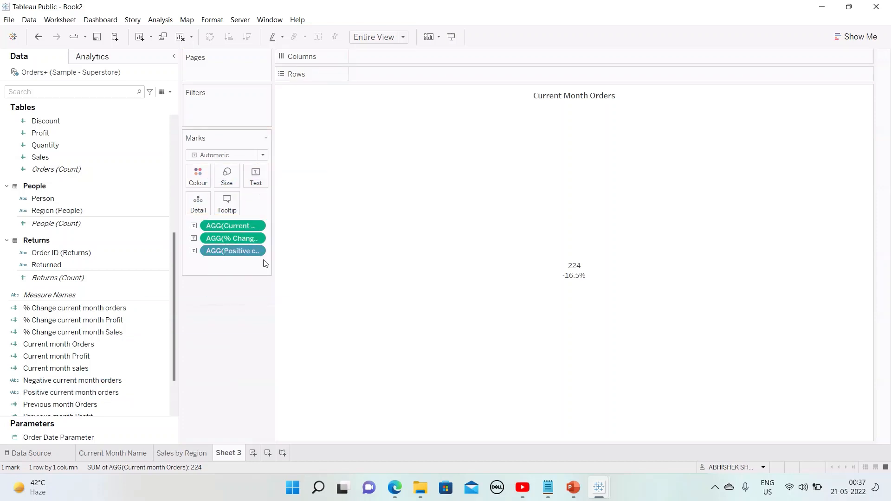
Step: Add the "Negative current month orders" field to the Current Month Orders sheet as a text label
click(94, 380)
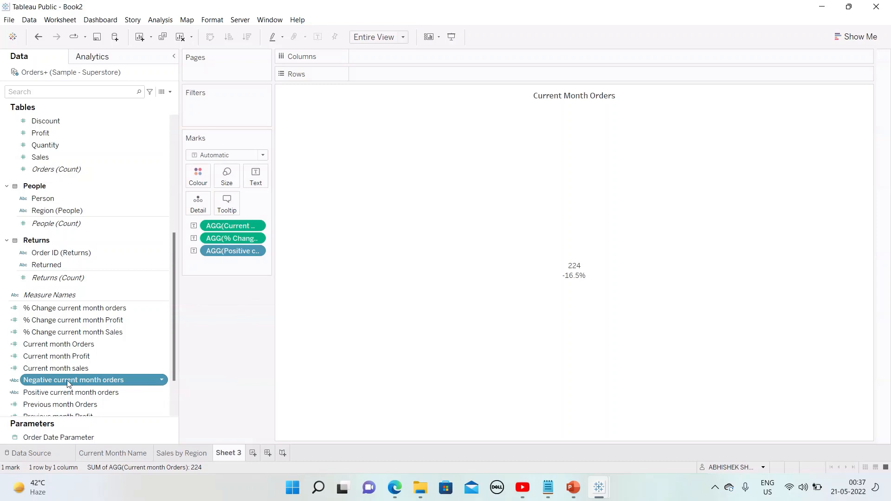
drag(94, 380, 258, 181)
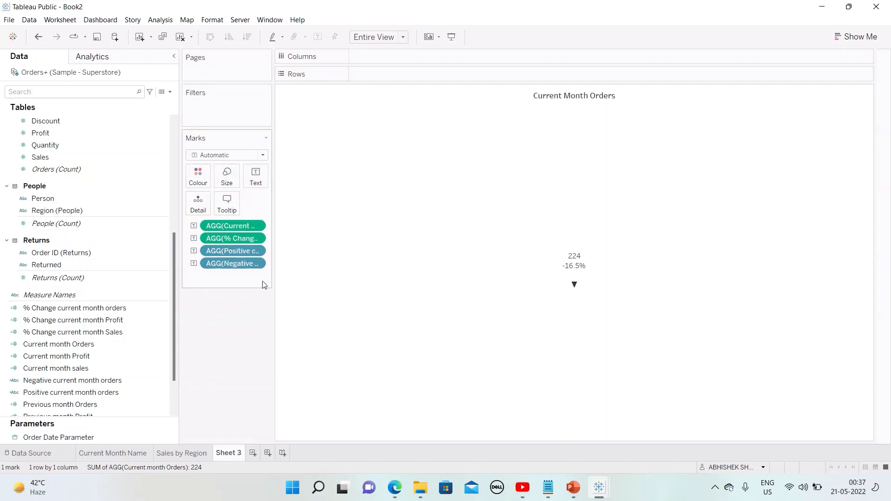
Step: In an enlarged label text editor, move the Current month Orders field to its own first line and centre it
click(257, 181)
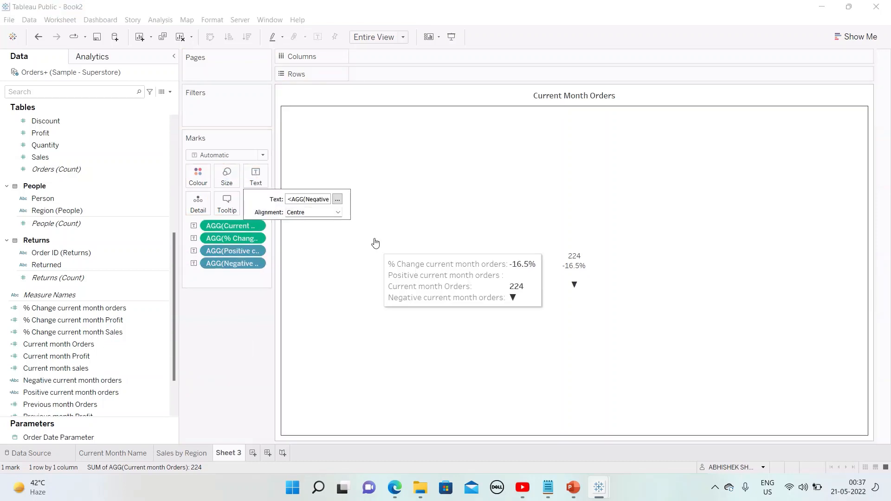
click(338, 199)
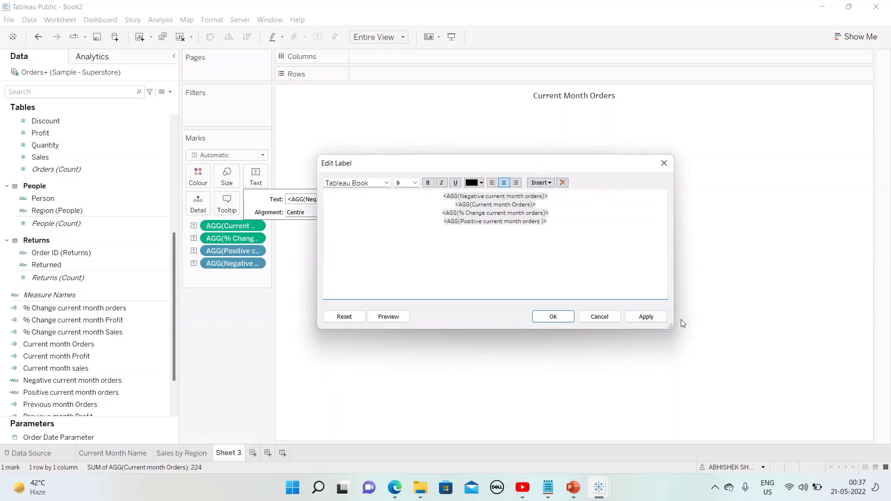
drag(671, 324, 745, 371)
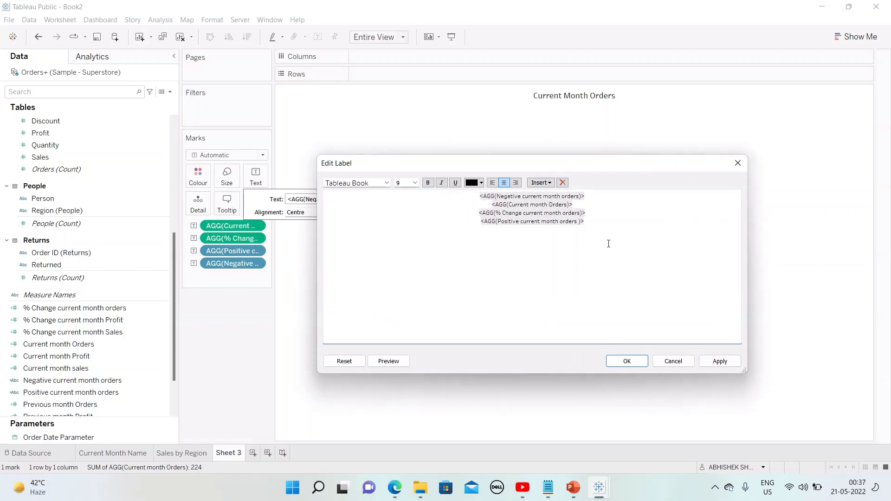
drag(579, 207, 466, 205)
key(ctrl+c)
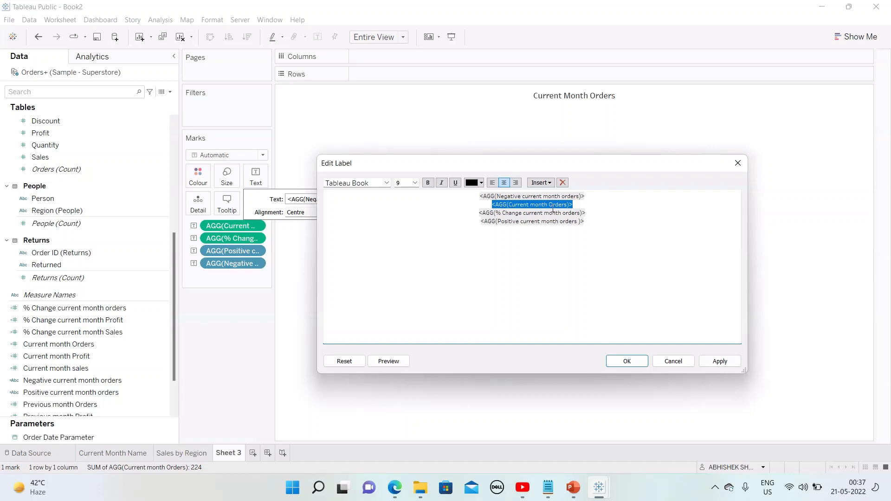
key(Delete)
click(473, 200)
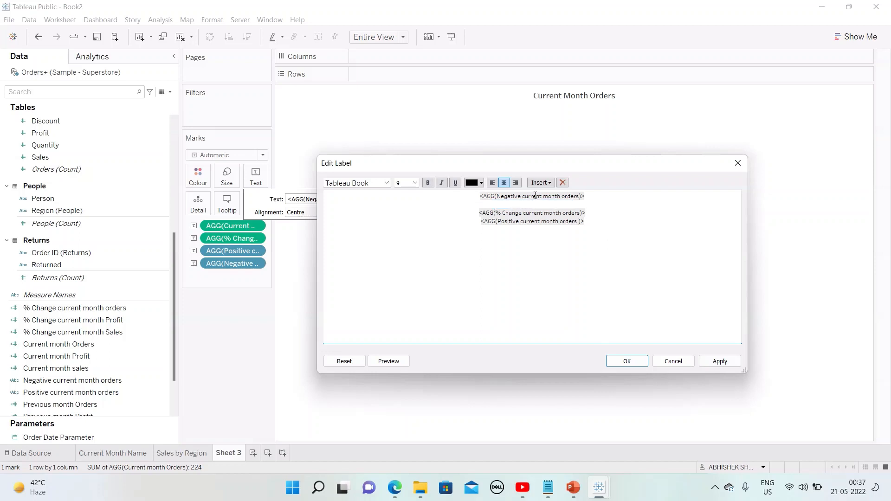
key(Return)
key(ctrl+v)
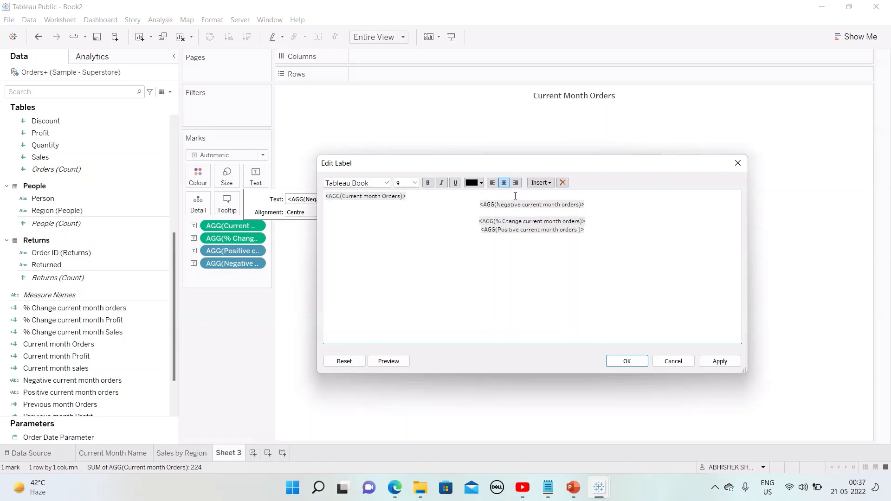
click(387, 196)
click(504, 182)
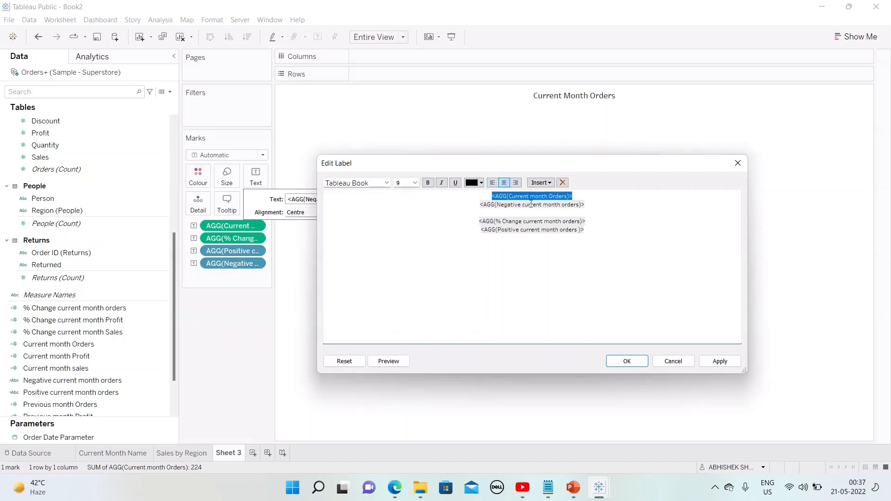
Step: Remove the line breaks after the Negative current month orders field so % Change current month orders follows it on the same line
click(548, 207)
click(598, 204)
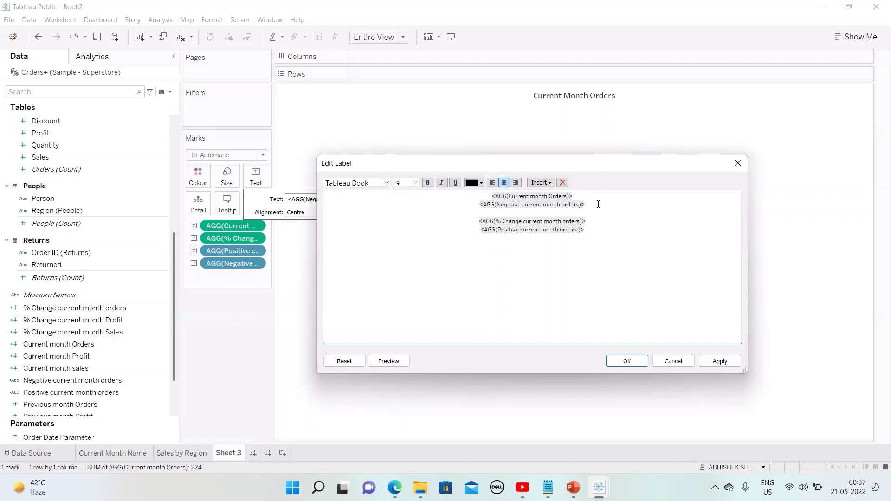
key(Delete)
key(Delete)
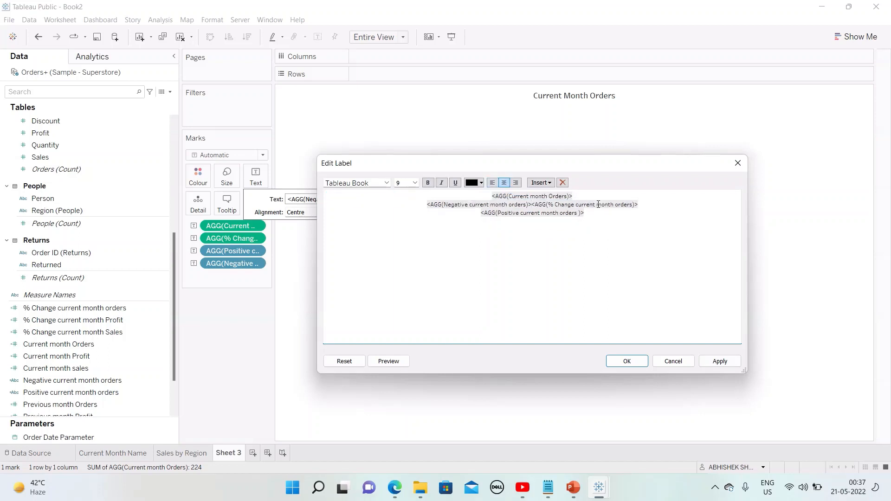
Step: Move the Positive current month orders field to the start of the second label line, before the Negative current month orders field
drag(585, 213, 479, 215)
key(ctrl+c)
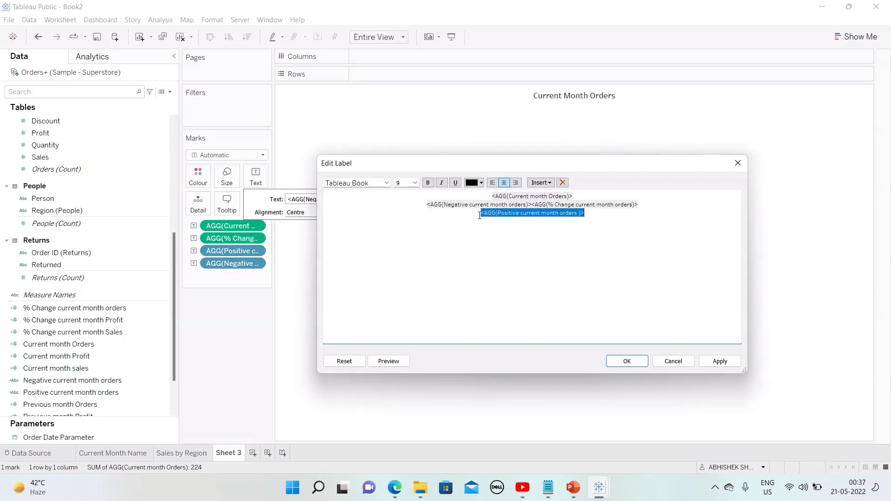
key(Delete)
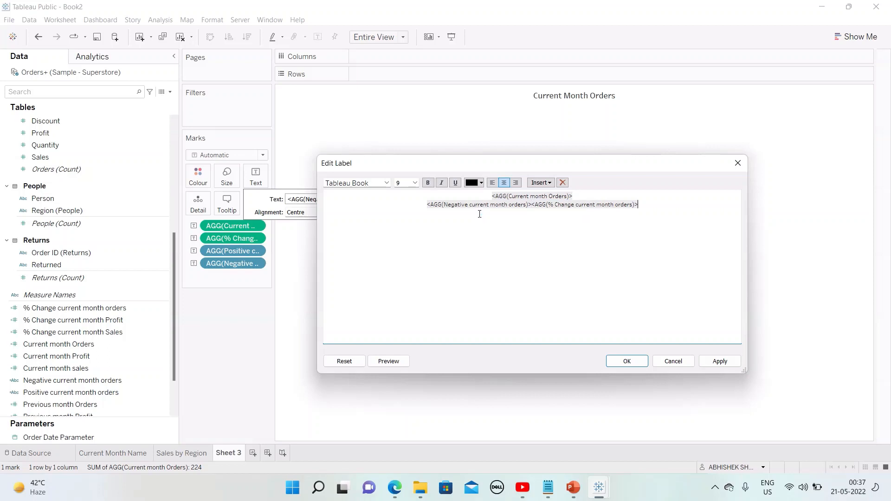
click(428, 205)
key(ctrl+v)
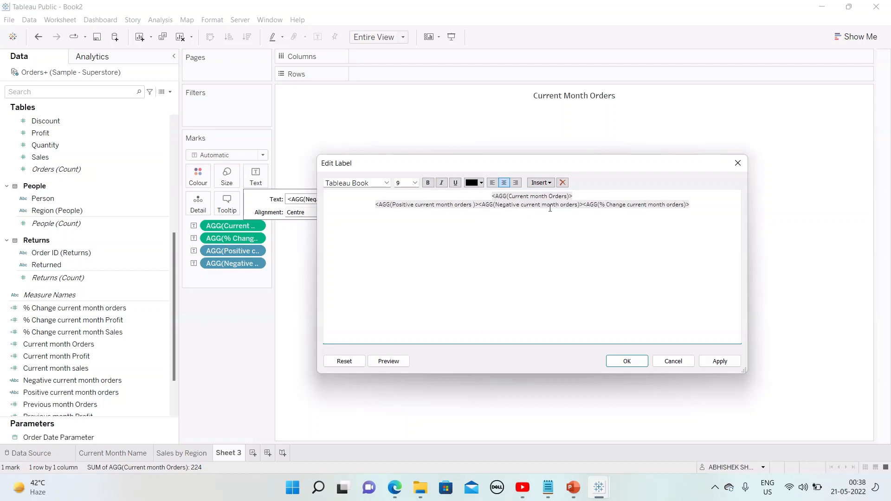
Step: Colour the Positive current month orders field in the label text blue
drag(479, 204, 375, 204)
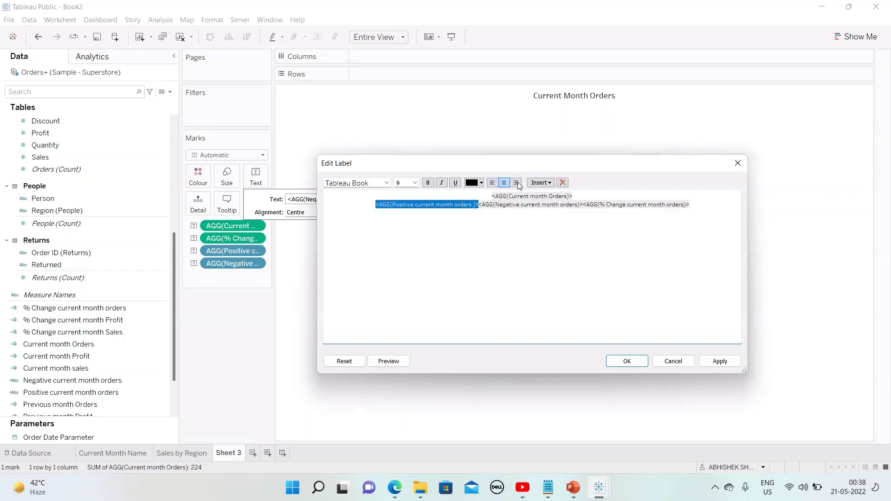
click(480, 183)
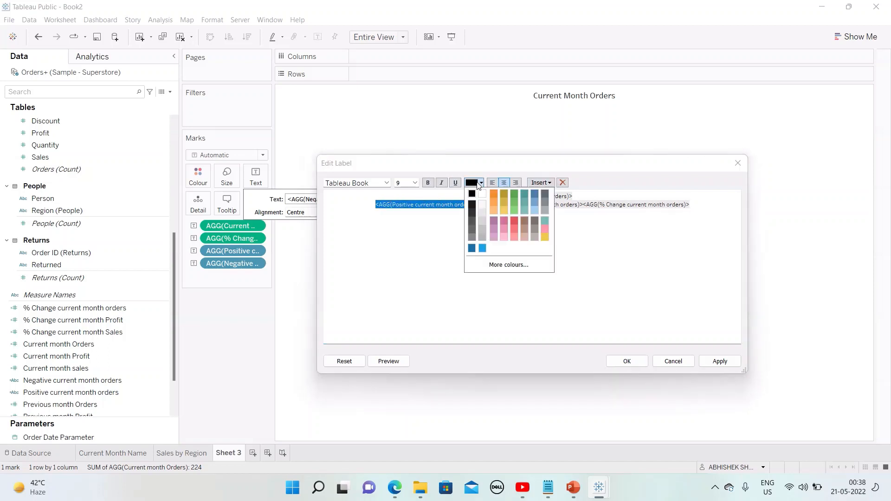
click(537, 193)
click(558, 211)
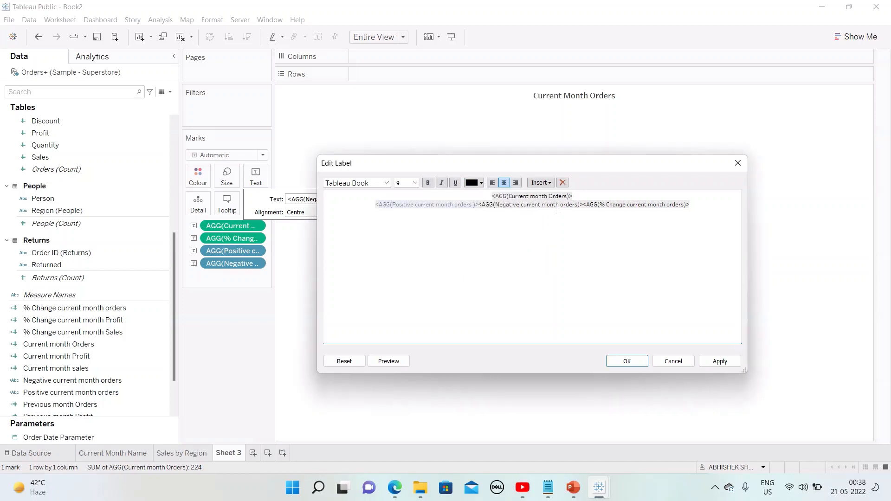
Step: Colour the Negative current month orders field in the label text orange
drag(584, 204, 481, 203)
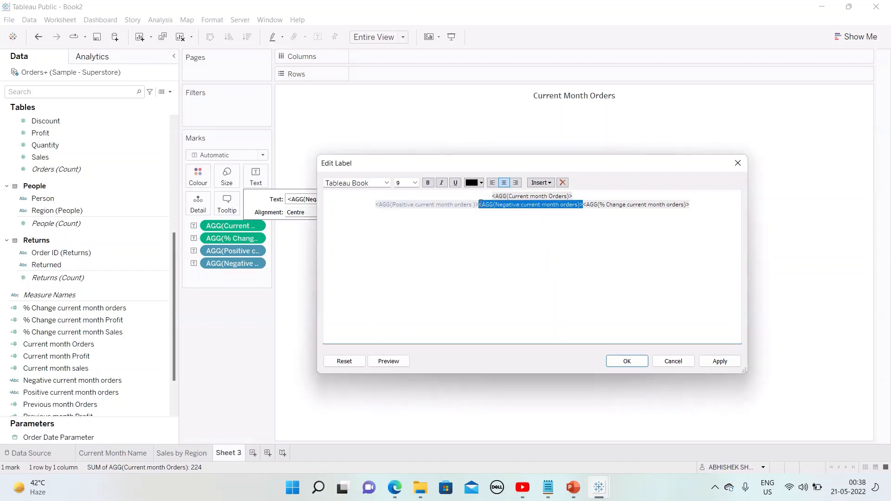
click(481, 182)
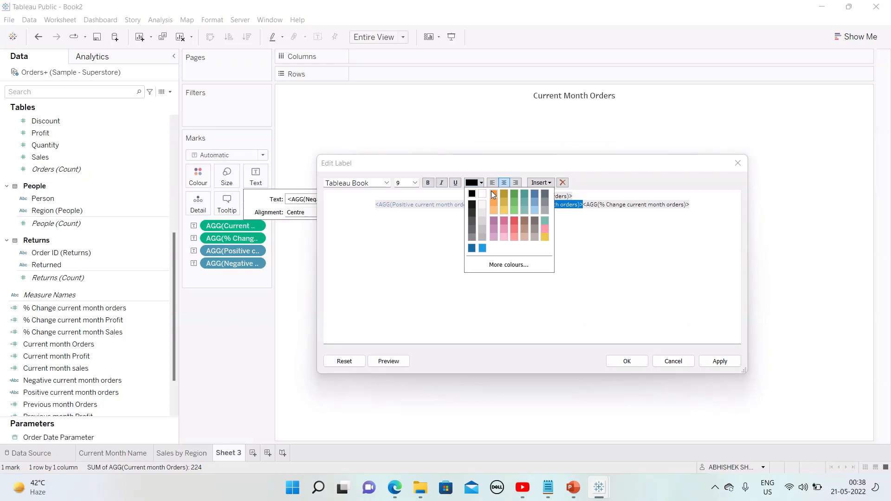
click(536, 220)
click(537, 220)
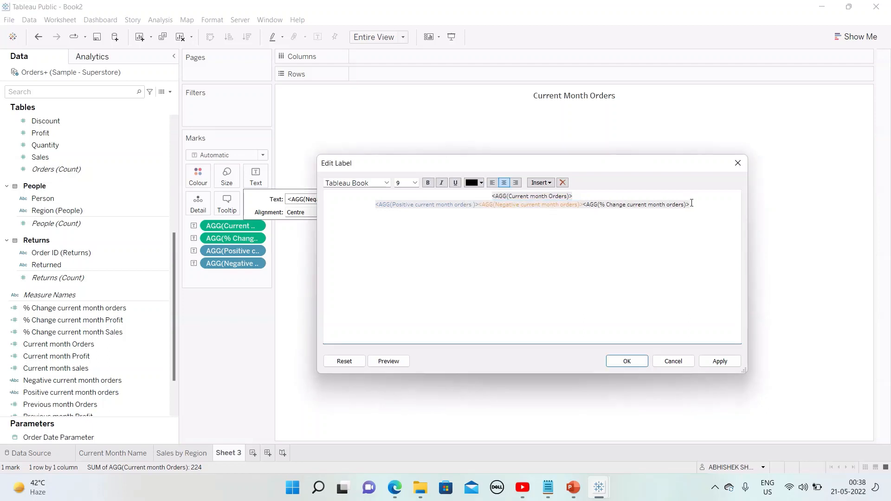
Step: Set the font size of the Current month Orders field in the label to 18
drag(691, 204, 484, 195)
click(585, 208)
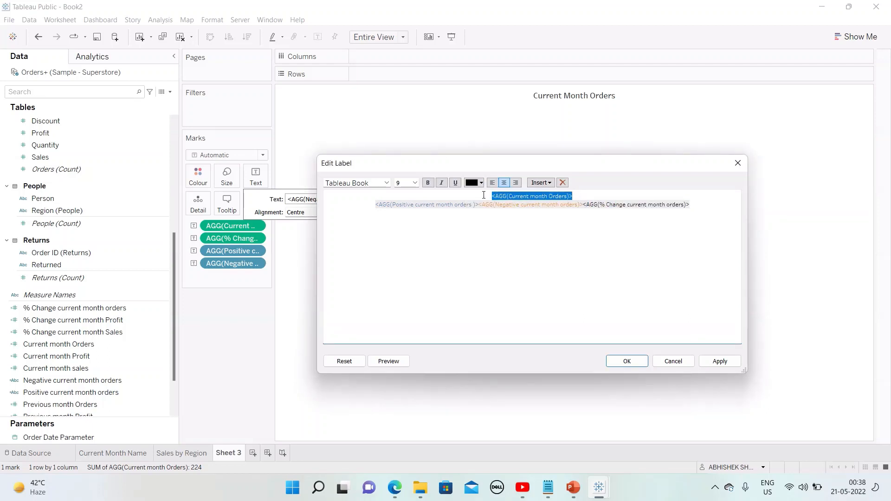
click(416, 183)
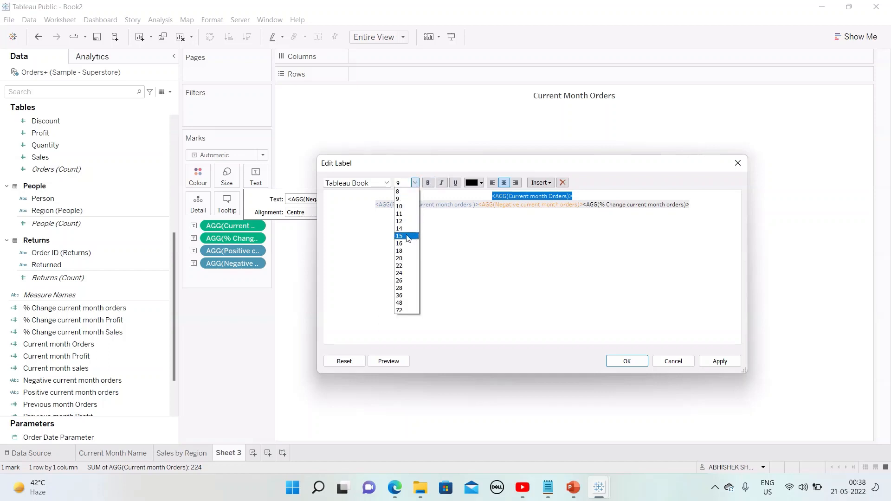
click(405, 251)
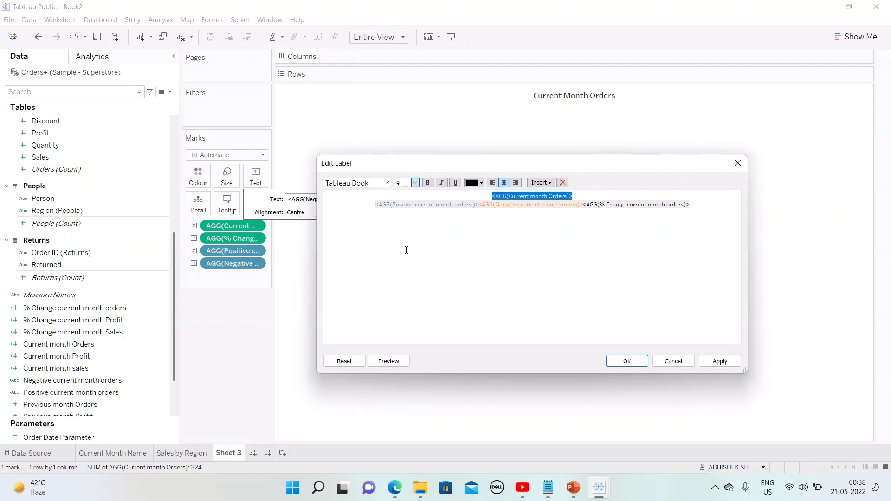
click(595, 207)
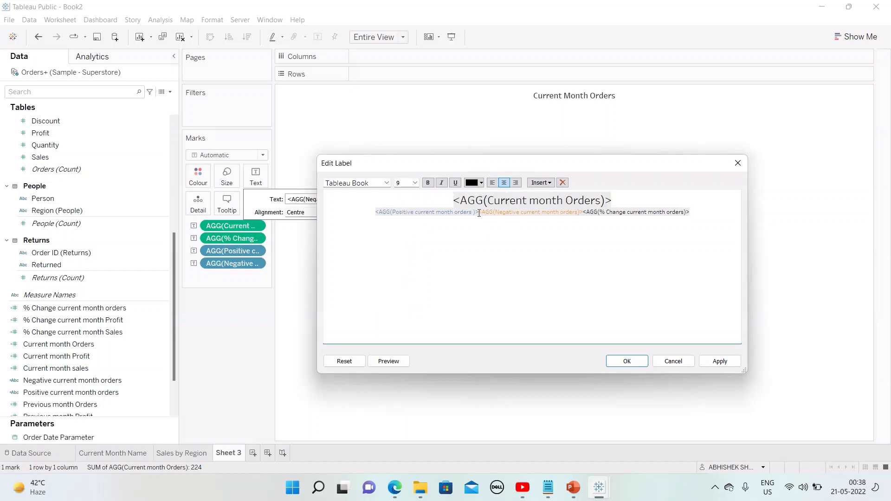
Step: Set the font size of the Positive and Negative current month orders fields in the label to 14
drag(478, 213, 375, 212)
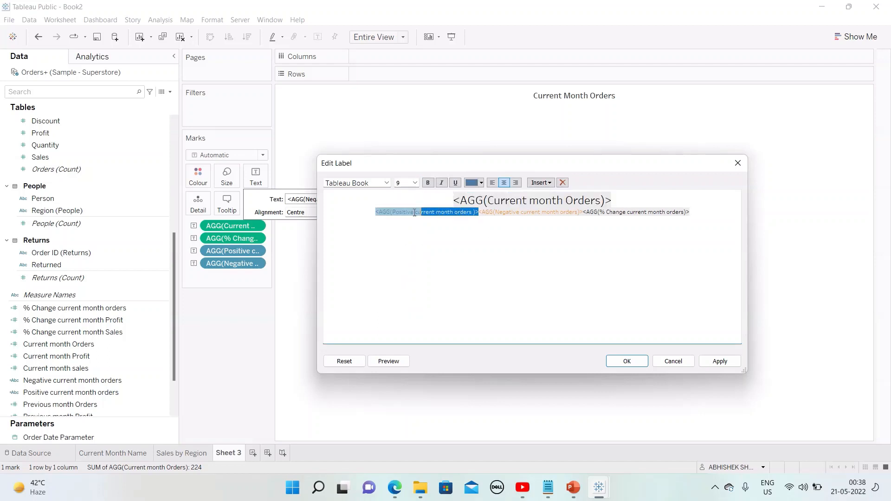
click(415, 183)
click(582, 211)
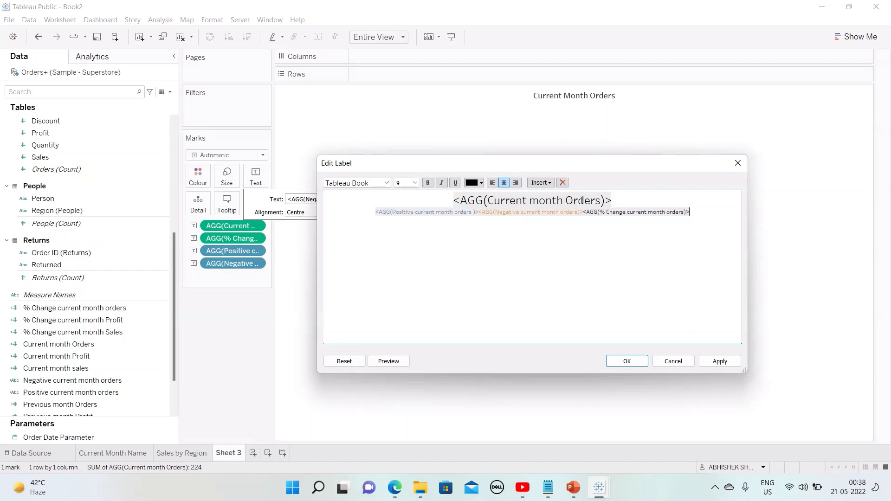
drag(583, 211, 375, 212)
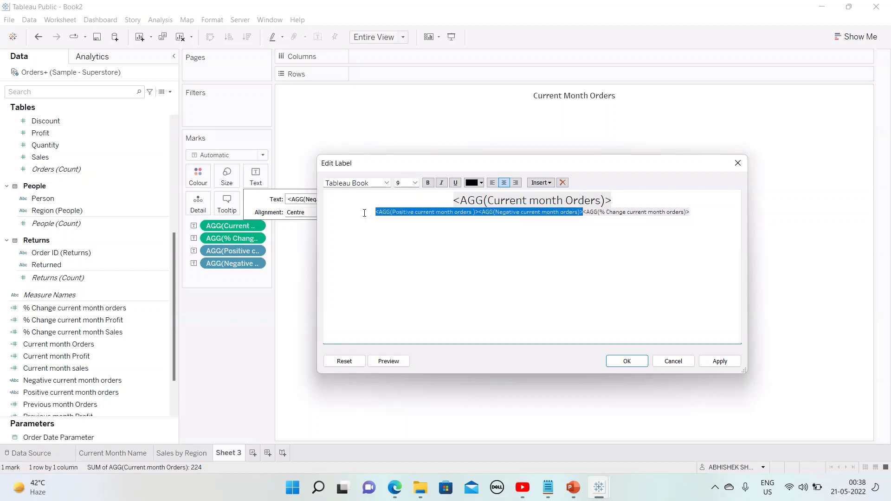
click(415, 183)
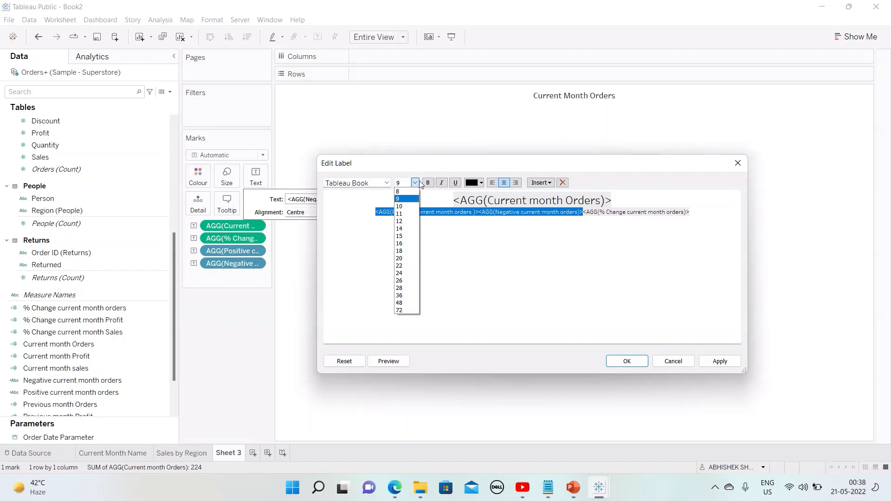
click(410, 229)
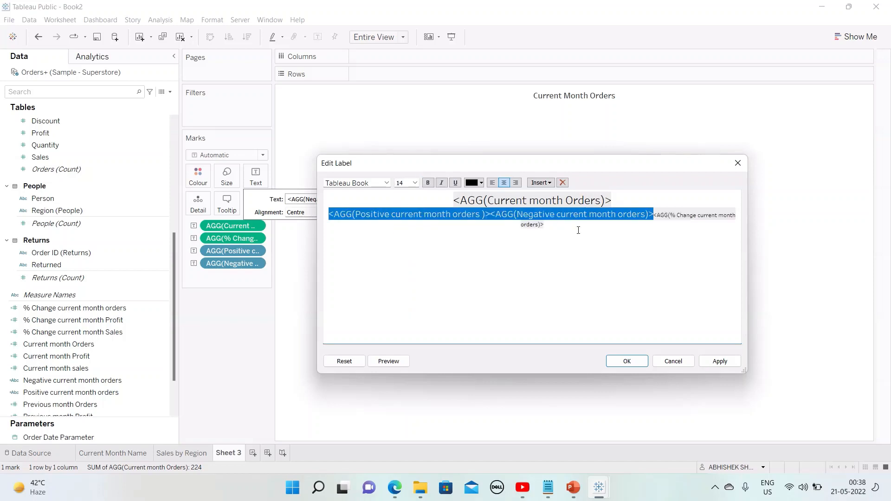
Step: Set the font size of the % Change current month orders field to 12, and apply the label changes
drag(654, 215, 667, 232)
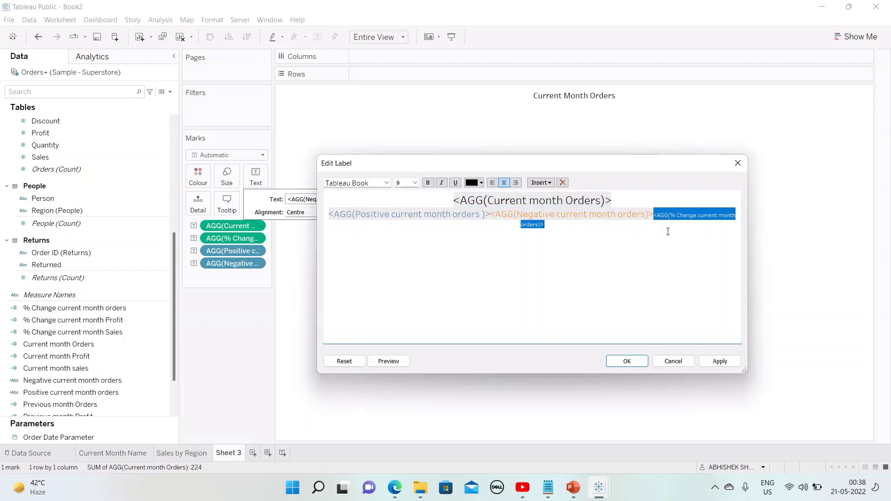
click(415, 183)
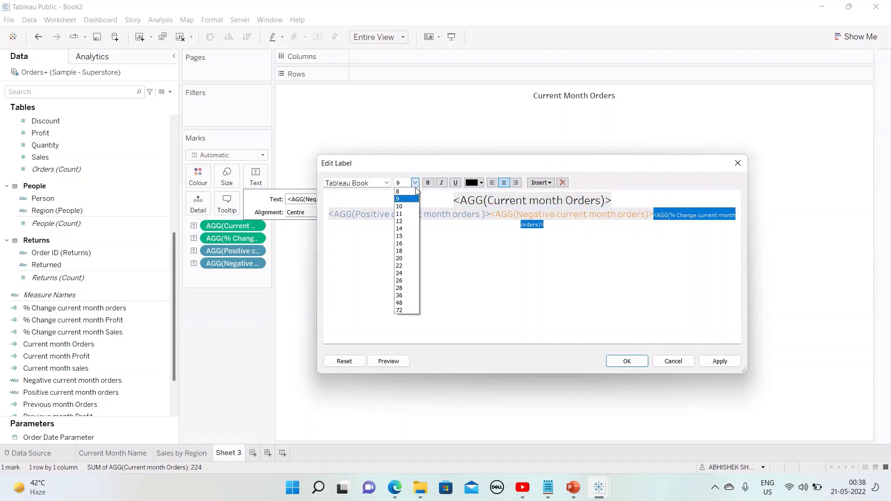
click(411, 222)
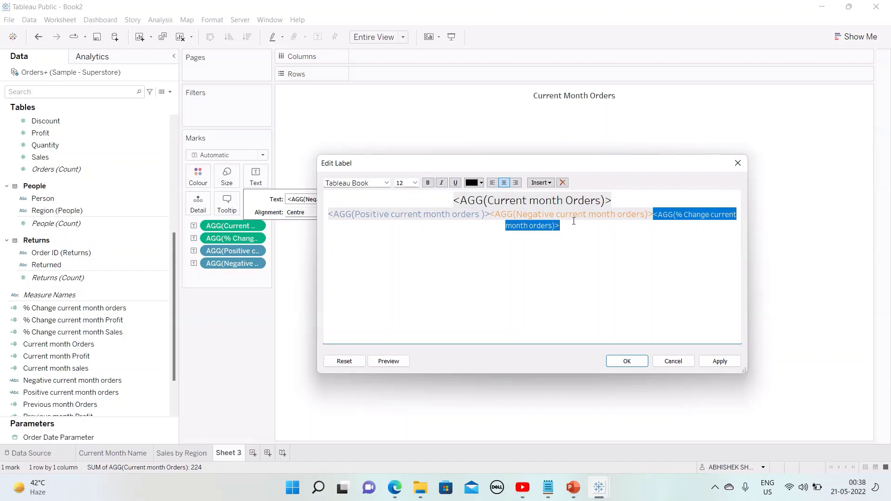
click(719, 362)
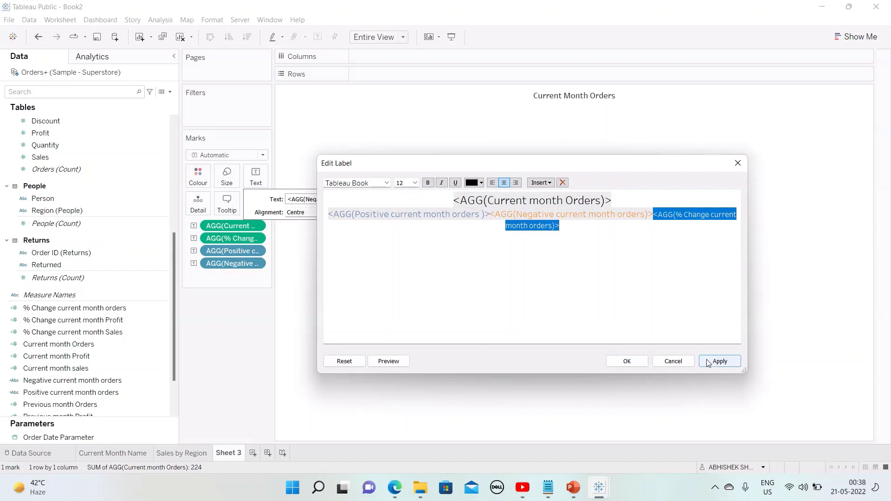
click(626, 361)
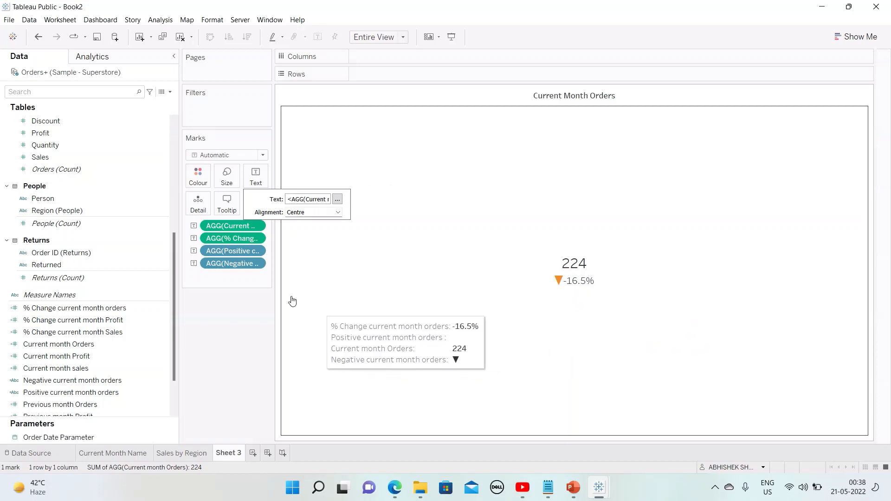
Step: Reapply font size 12 to the % Change current month orders field in the label text
click(260, 184)
click(257, 181)
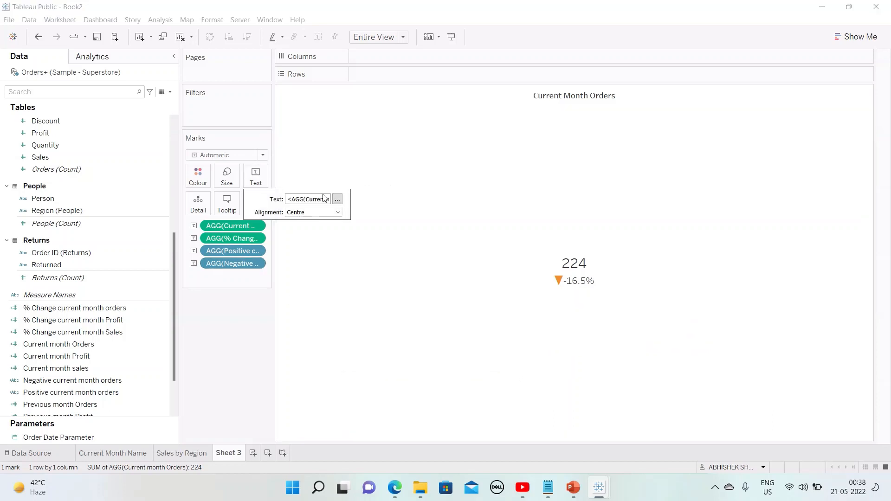
click(338, 200)
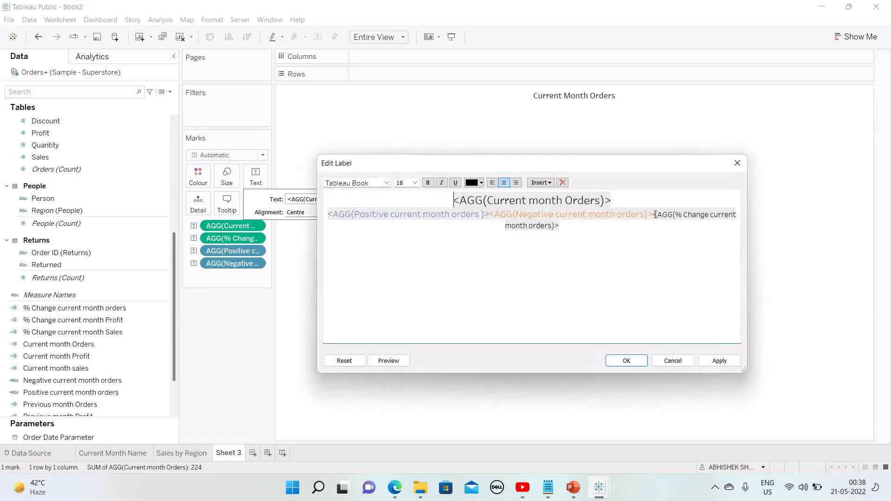
drag(656, 214, 662, 225)
click(415, 183)
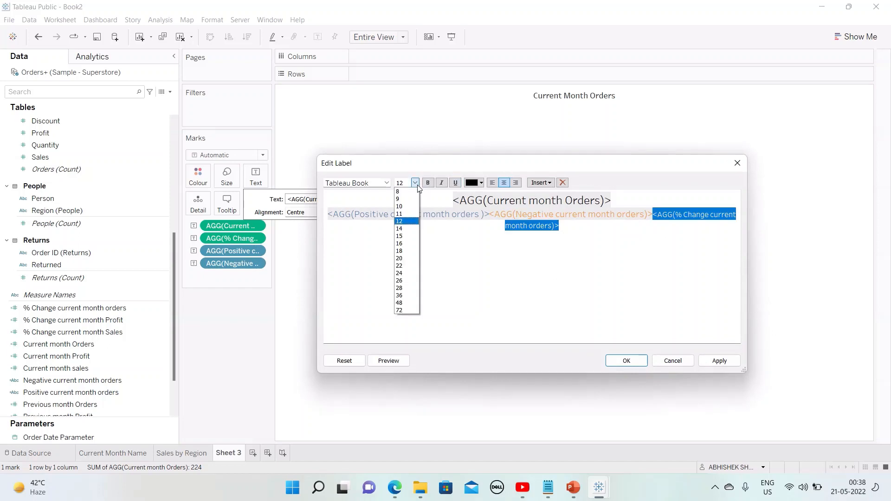
click(400, 221)
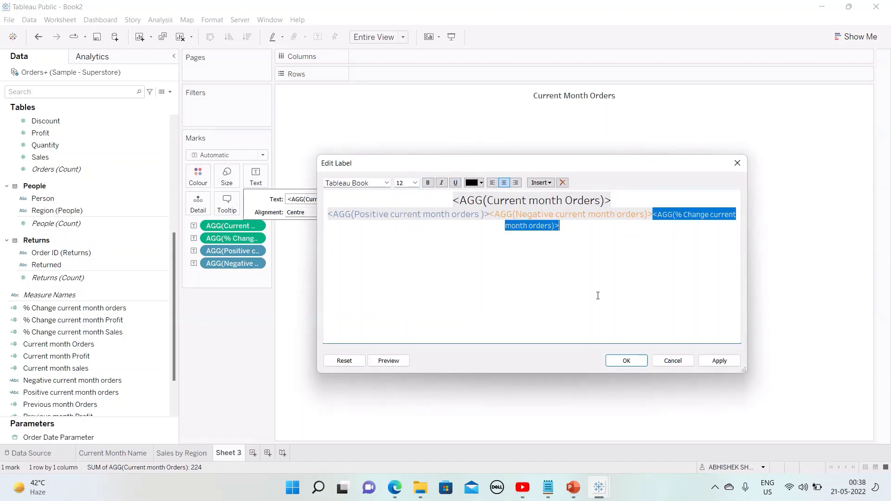
click(635, 362)
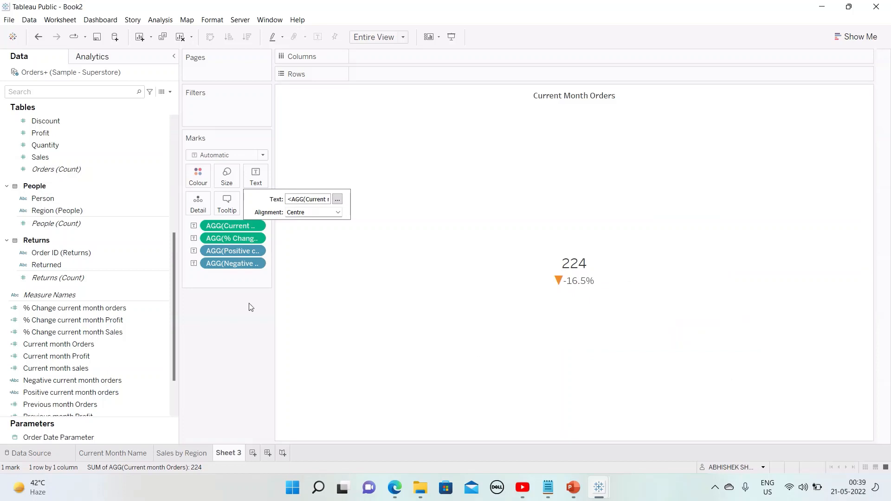
Step: Insert a blank line below the Current month Orders field in the label text and apply it
click(255, 176)
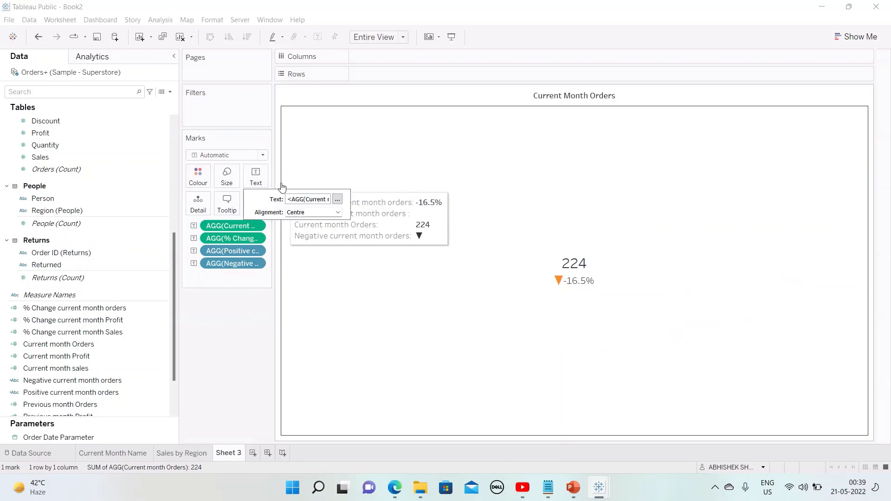
click(337, 199)
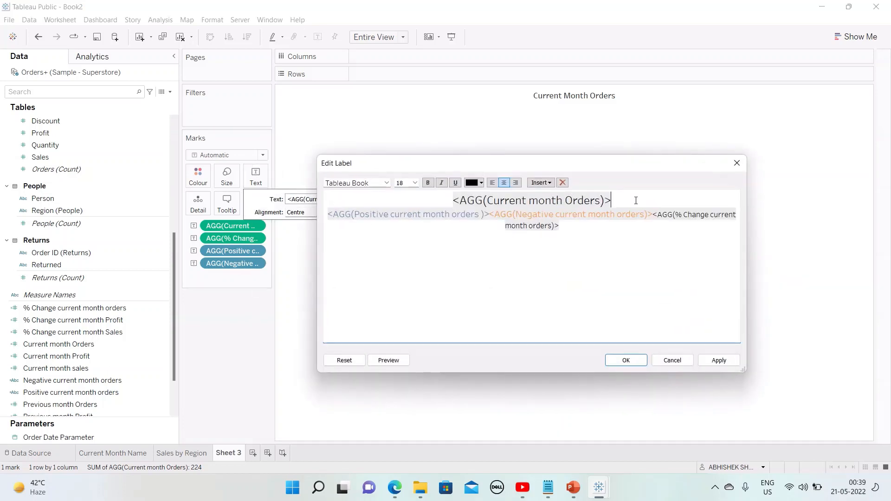
key(Return)
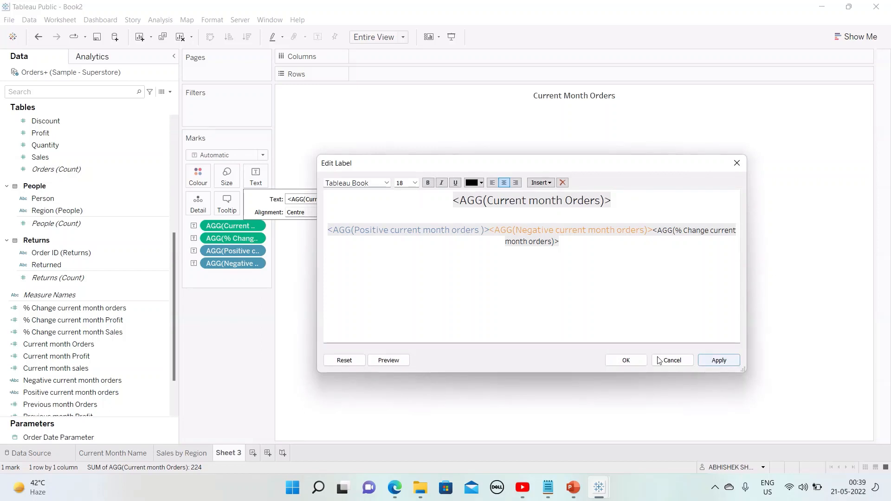
click(624, 360)
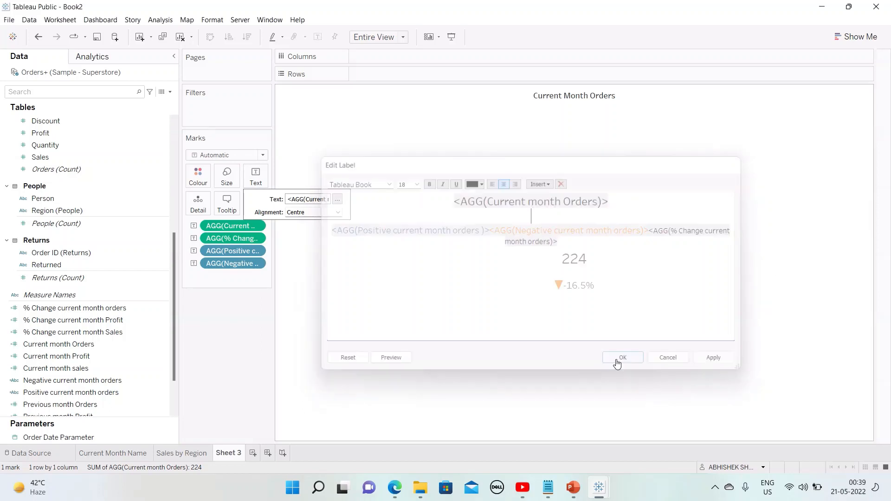
click(234, 333)
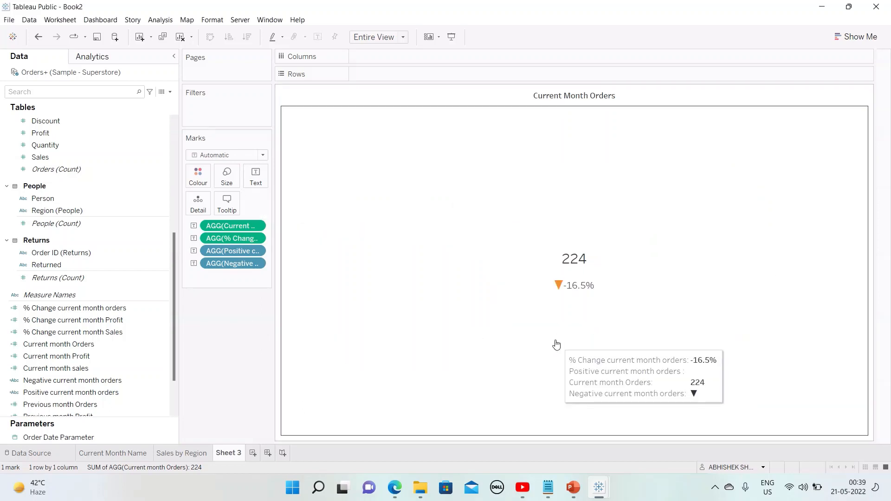
Step: Rename Sheet 3 as "Current month orders"
double_click(231, 453)
text(Cur)
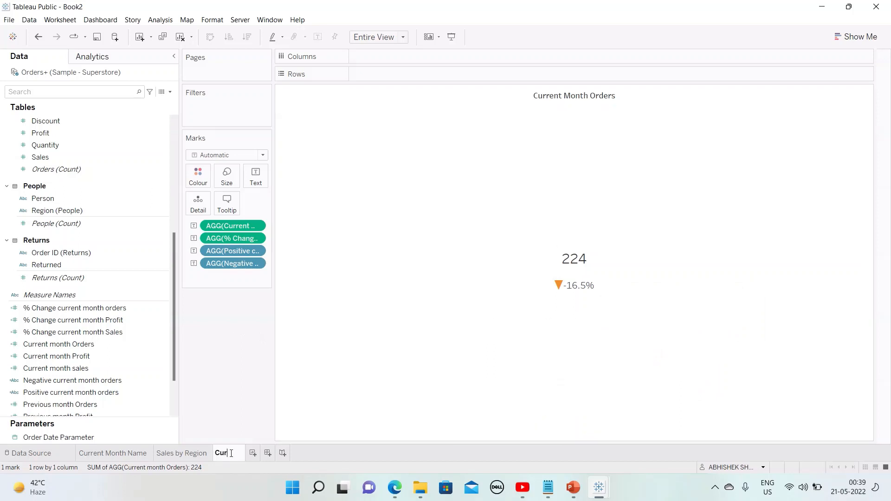
text(rent month)
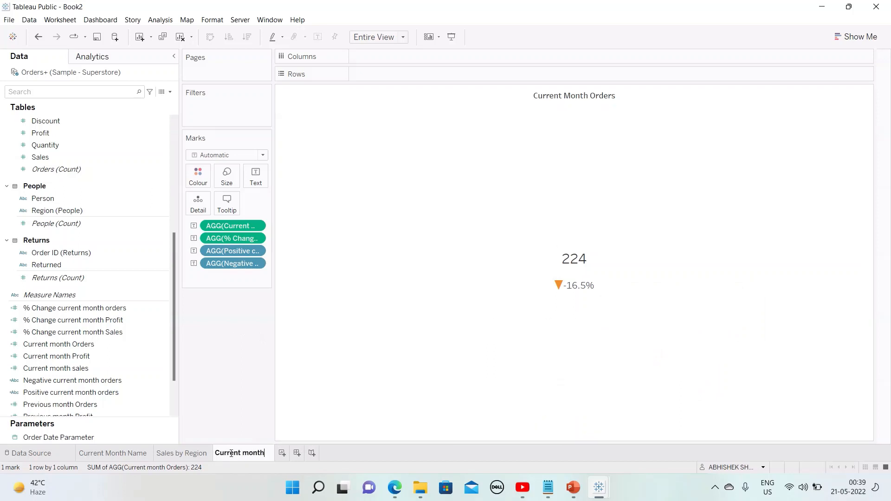
text( orders)
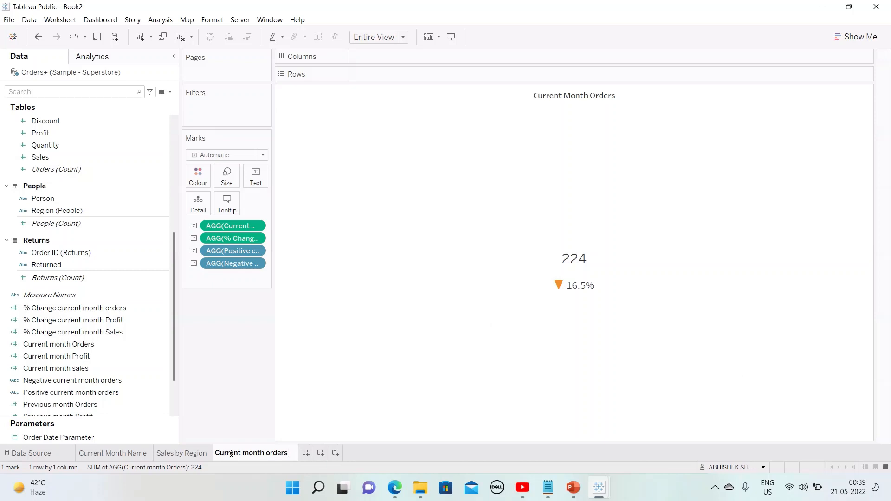
key(Return)
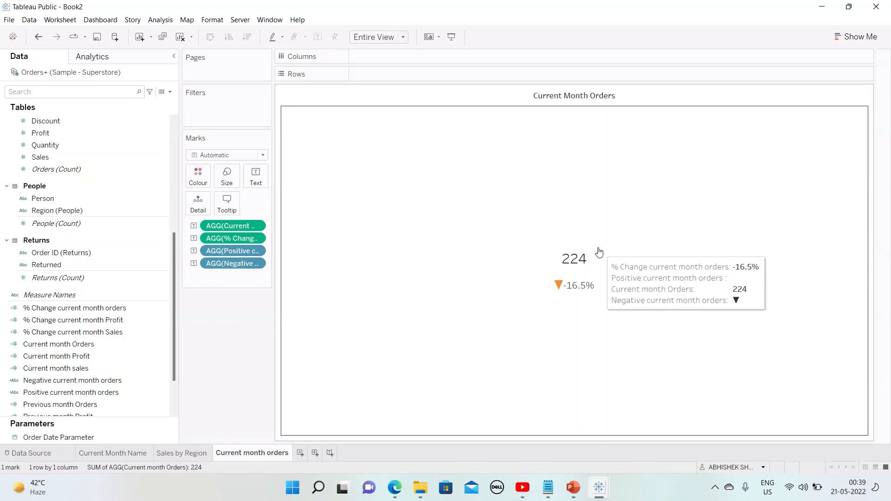
Step: Duplicate the Current month orders worksheet
right_click(271, 458)
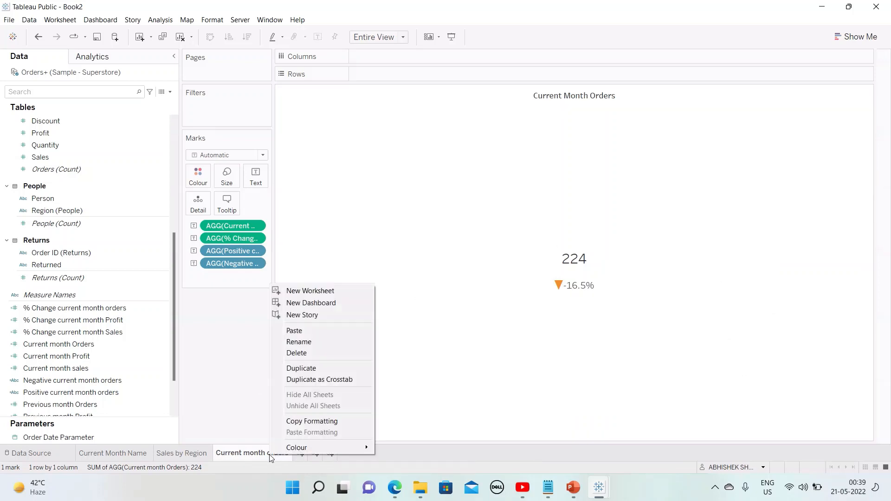
click(225, 366)
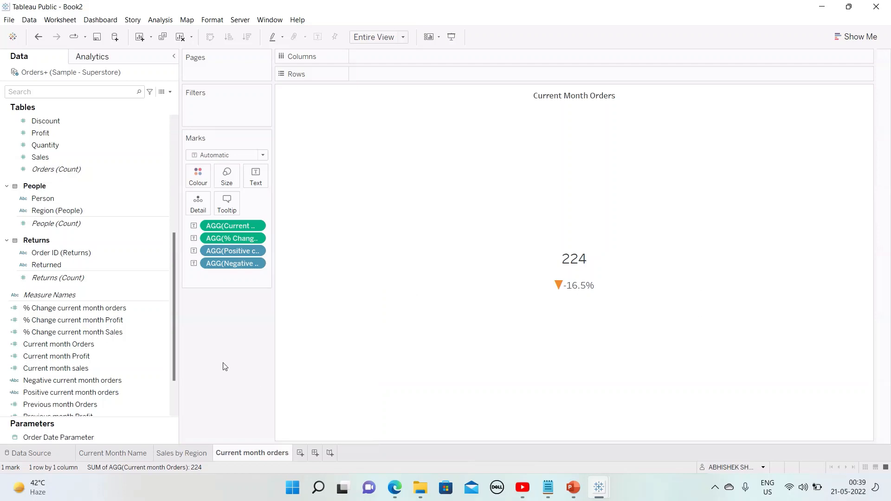
right_click(261, 454)
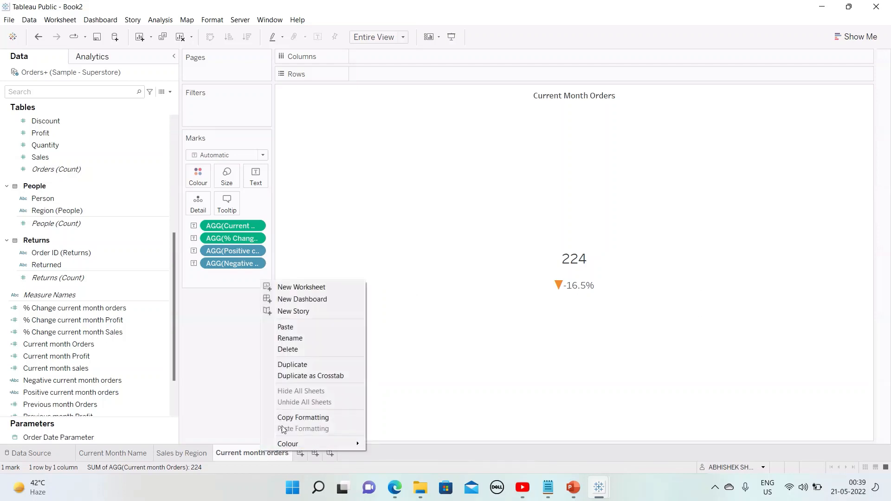
click(295, 364)
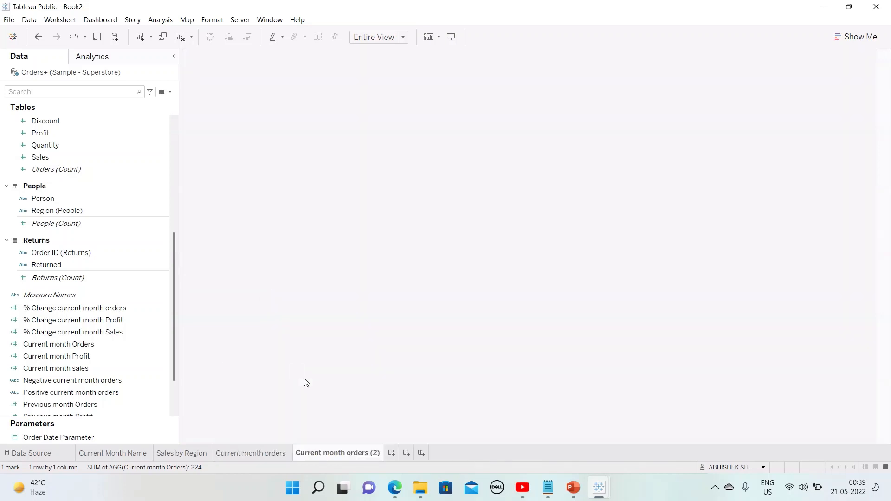
Step: Rename the duplicated worksheet as "Current month Sales"
double_click(333, 452)
key(End)
key(shift+Left)
key(shift+Left)
key(shift+Left)
key(shift+Left)
key(shift+Left)
key(shift+Left)
key(shift+Left)
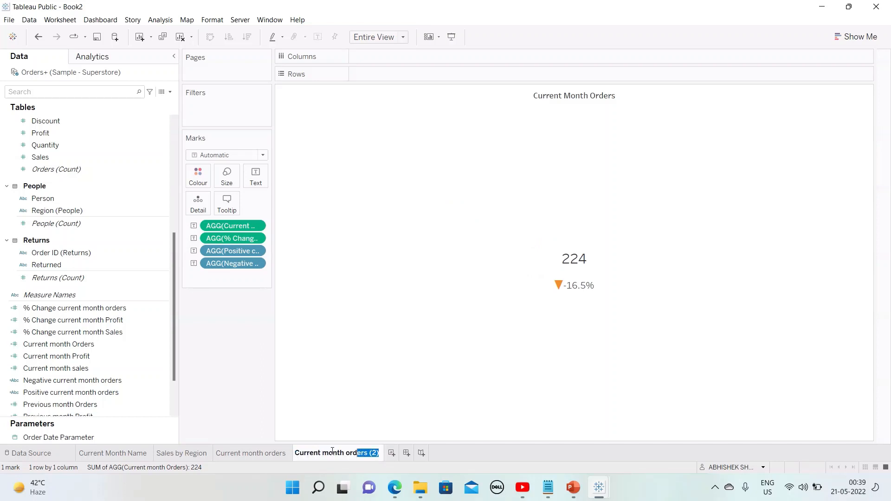
text(S)
key(Return)
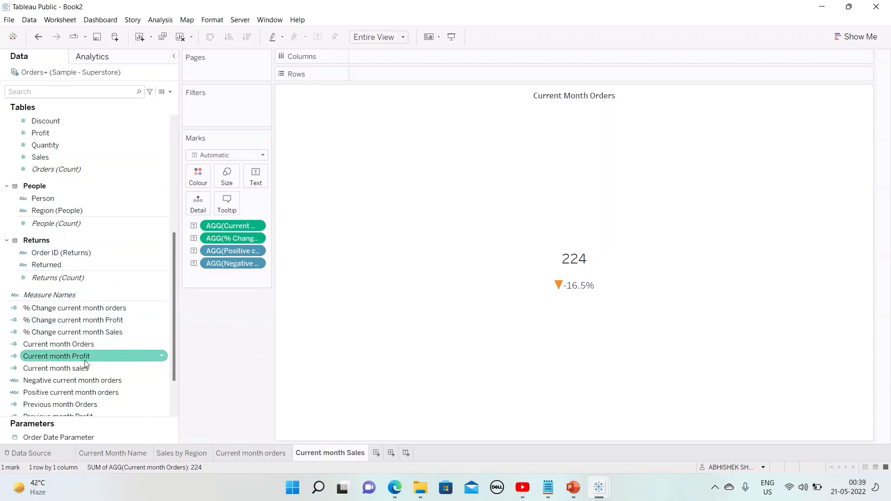
Step: Widen the Marks card and replace its Current month Orders field with Current month sales
drag(65, 369, 126, 357)
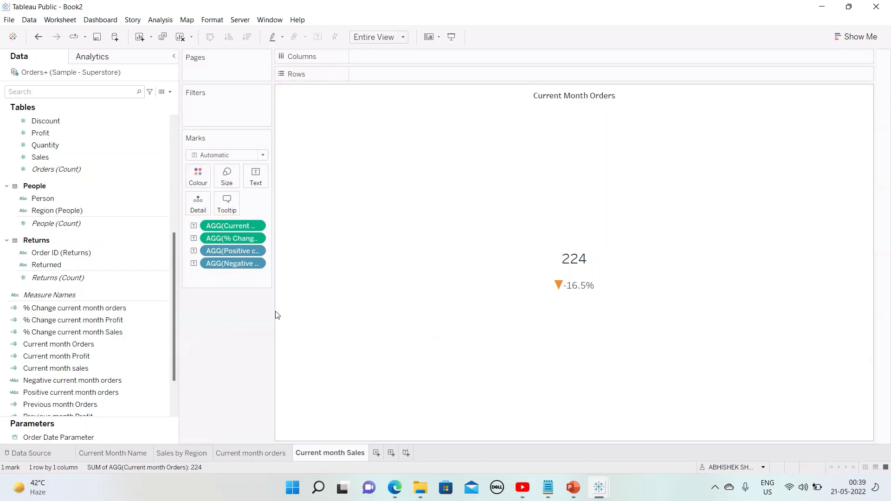
drag(281, 311, 364, 310)
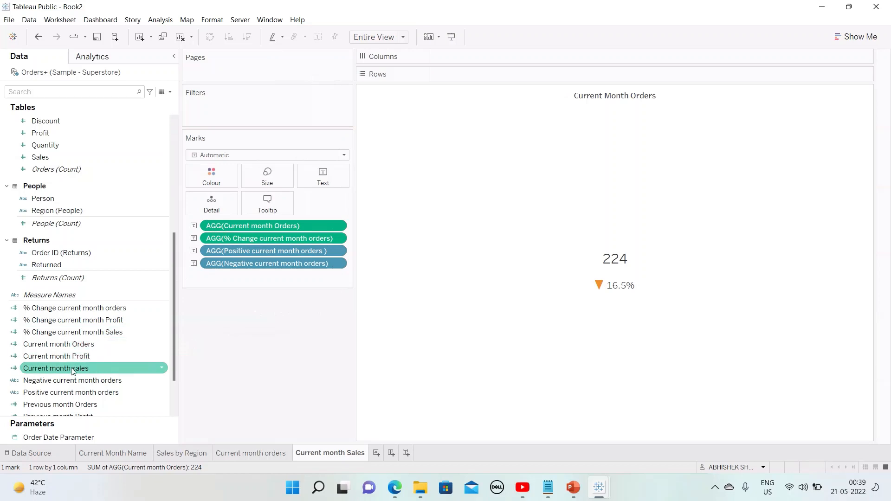
drag(60, 372, 250, 226)
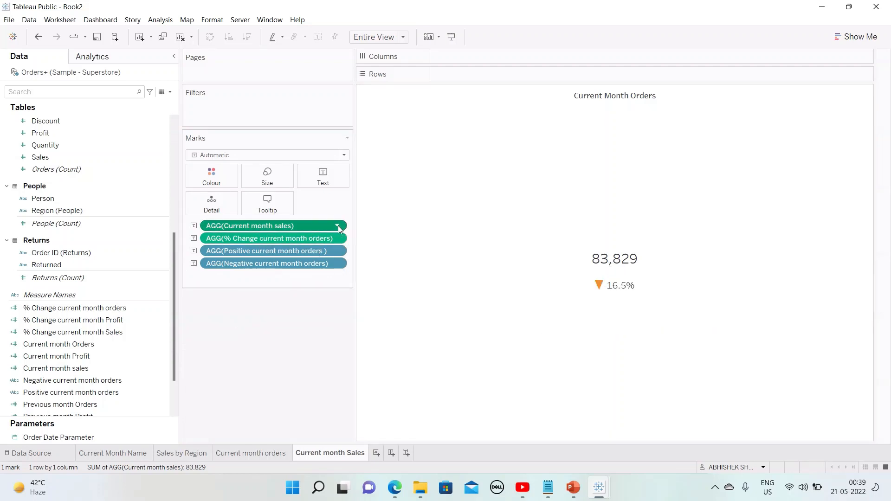
Step: Format the Current month sales numbers as custom currency with 0 decimal places
right_click(205, 230)
click(246, 280)
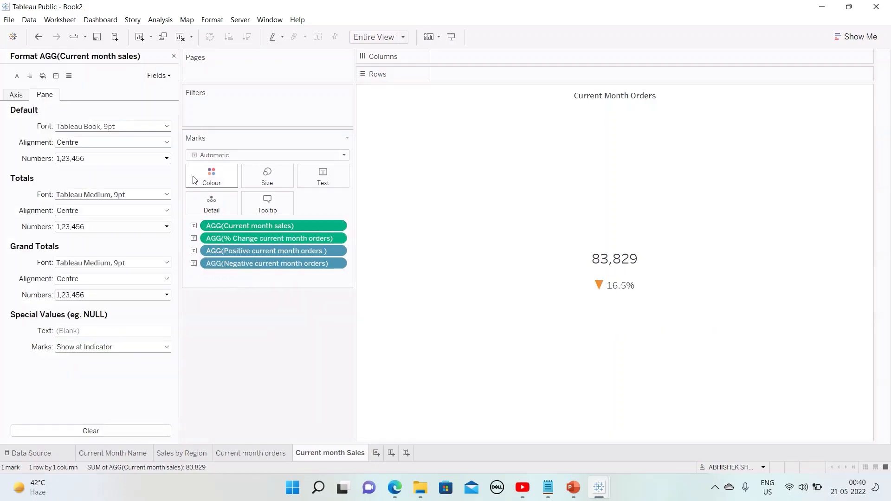
click(120, 158)
click(80, 223)
click(83, 214)
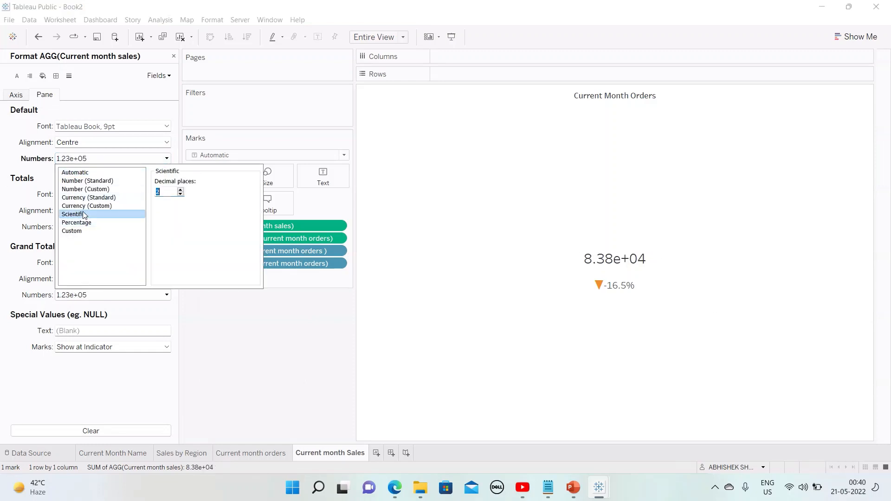
click(88, 206)
double_click(180, 194)
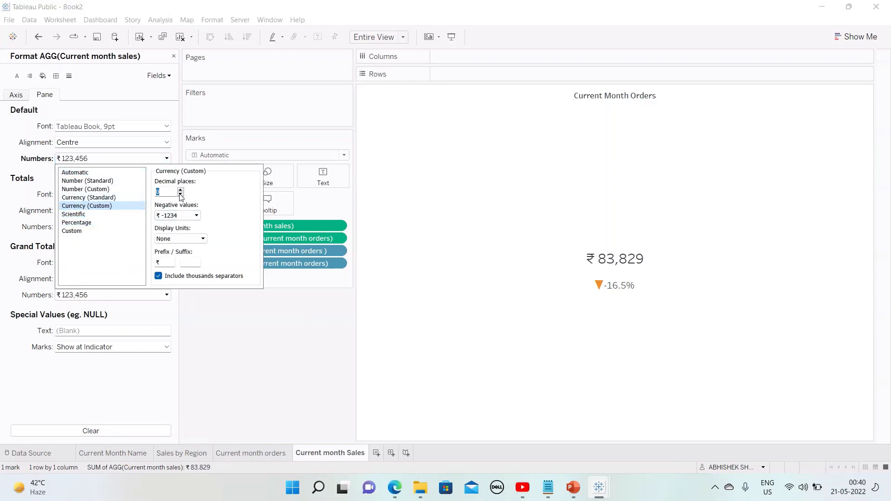
Step: Replace the currency prefix of Current month sales with "$" followed by a space, and close the formatting
key(BackSpace)
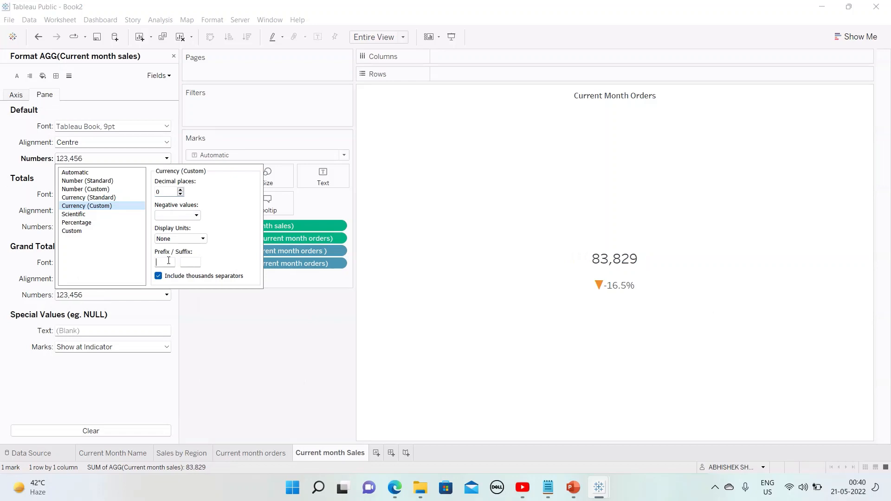
text($)
click(219, 319)
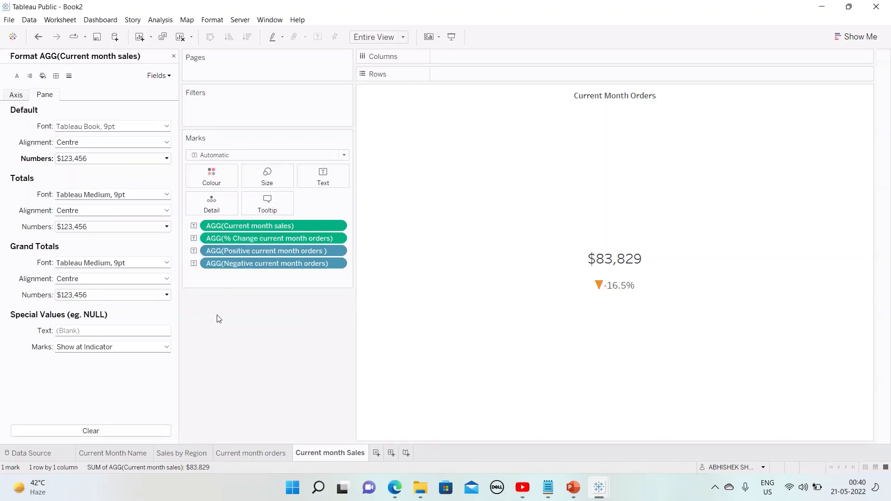
click(120, 158)
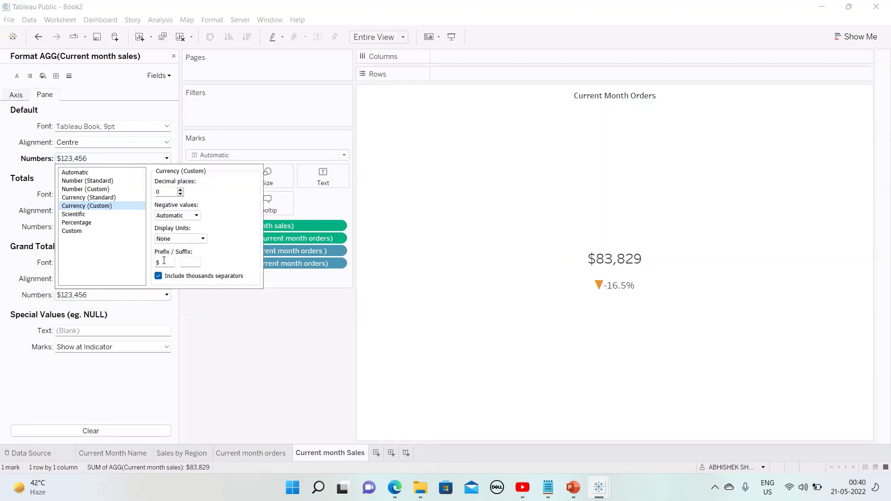
click(217, 320)
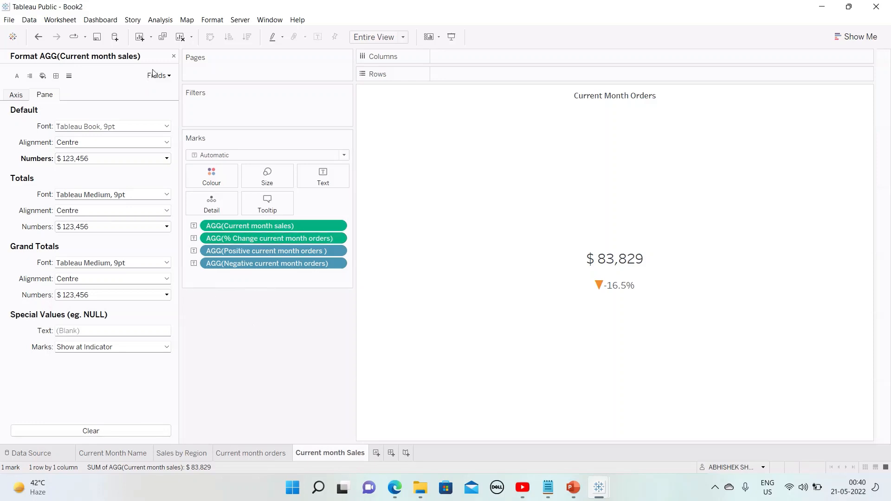
click(174, 57)
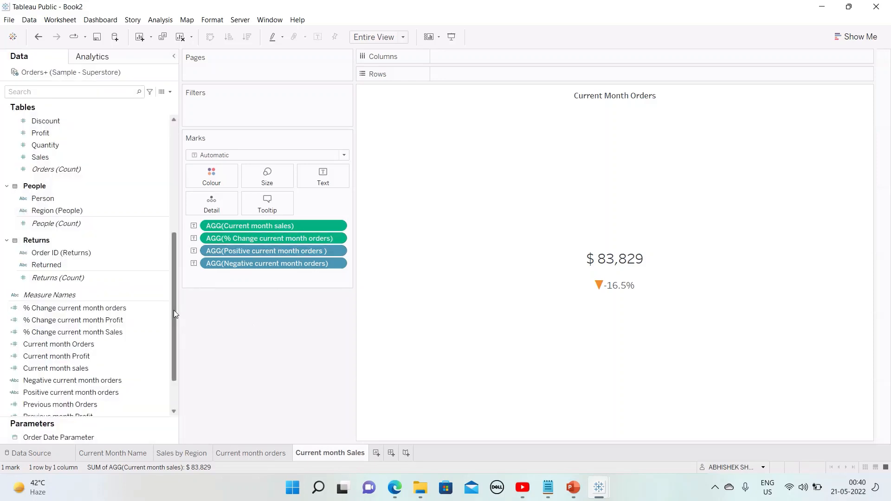
Step: Duplicate the Positive current month orders calculated field
drag(173, 310, 174, 349)
click(126, 320)
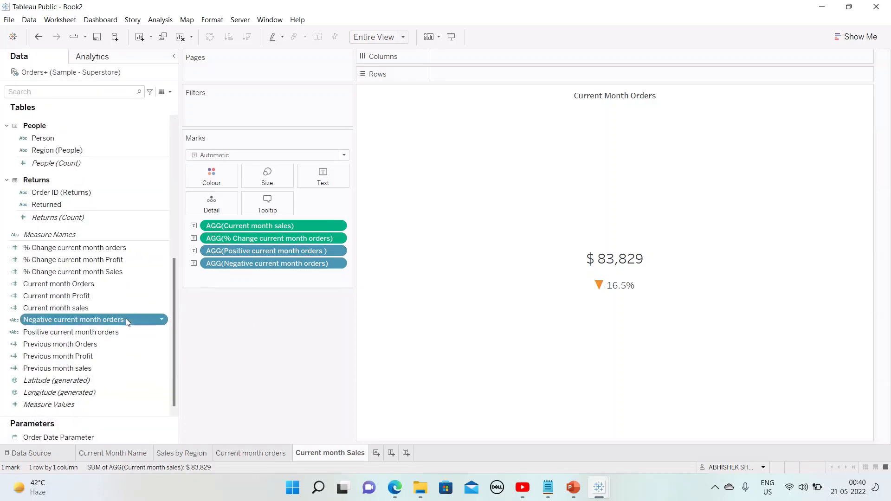
click(120, 332)
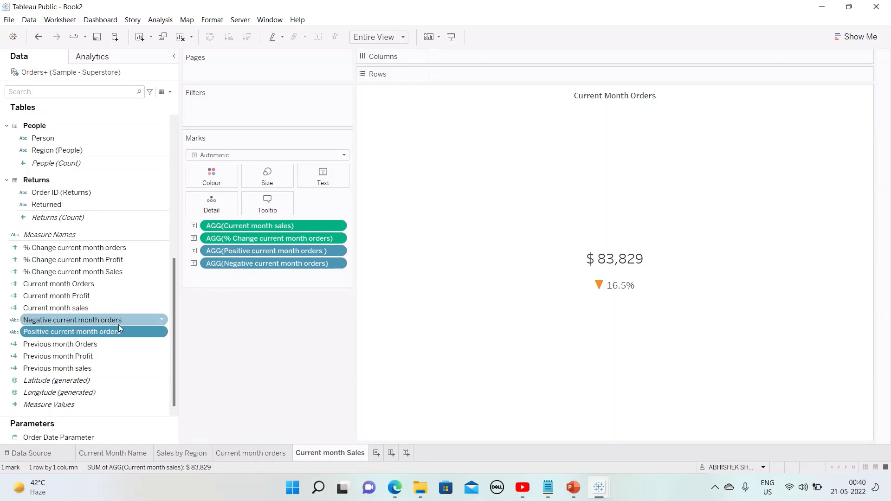
click(117, 320)
click(118, 331)
click(154, 318)
click(164, 331)
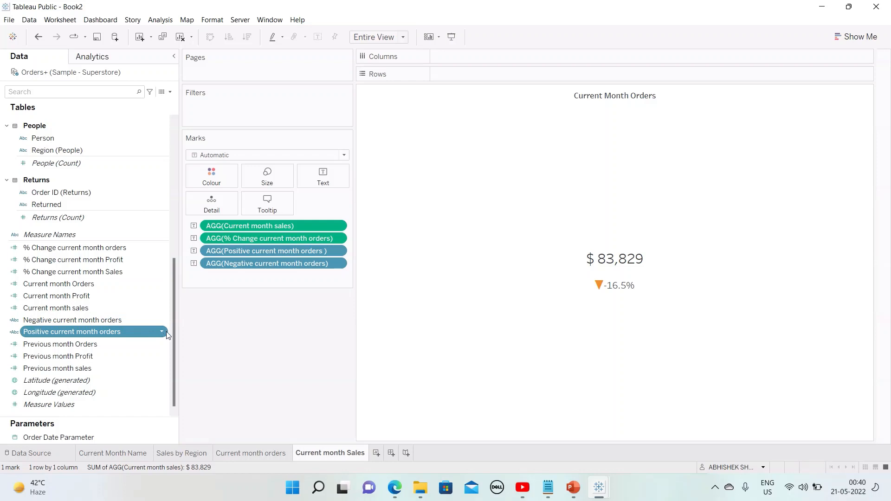
right_click(167, 334)
click(200, 355)
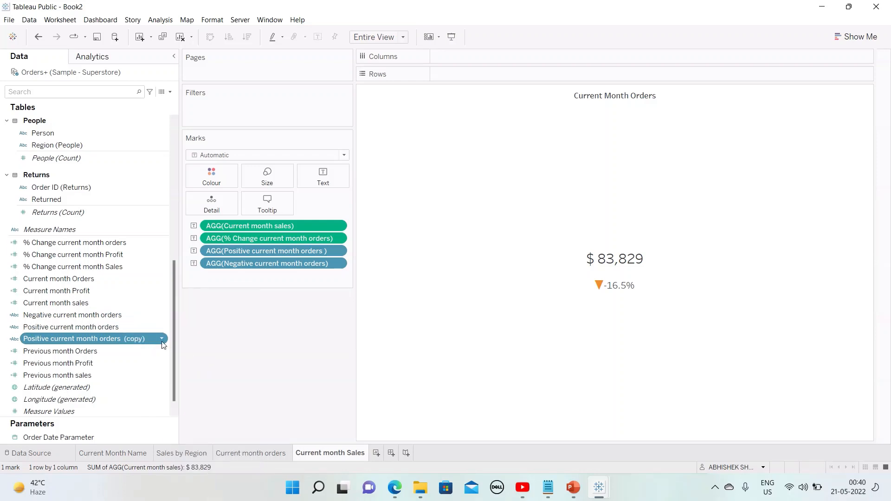
Step: Edit the copied Positive current month orders calculation so it compares [Current month sales] > [Previous month sales]
click(163, 338)
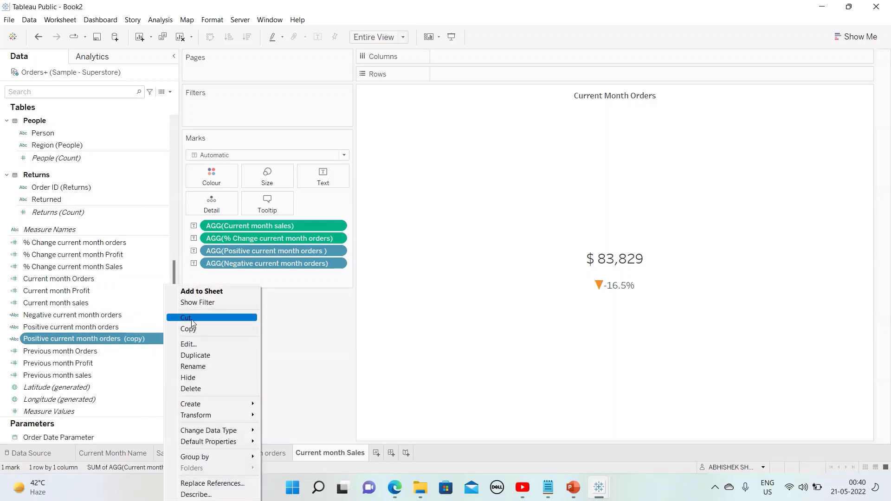
click(199, 345)
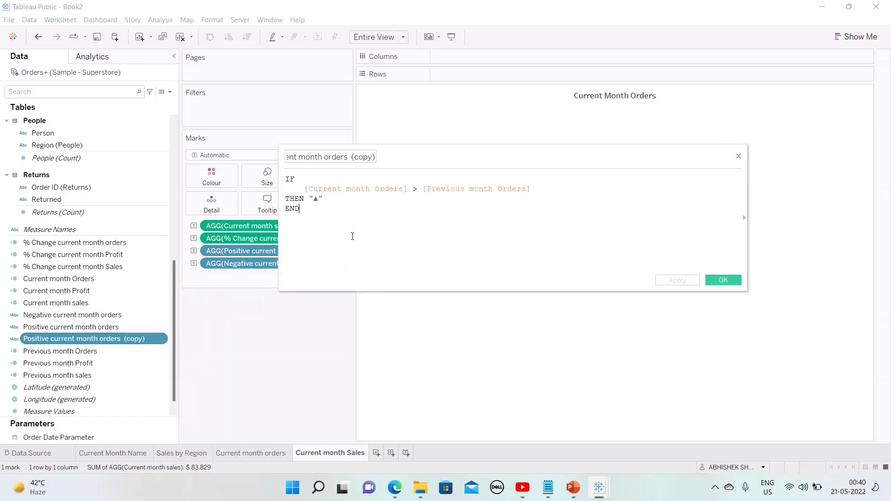
click(404, 189)
key(BackSpace)
key(BackSpace)
key(BackSpace)
key(BackSpace)
key(BackSpace)
key(BackSpace)
text(sale)
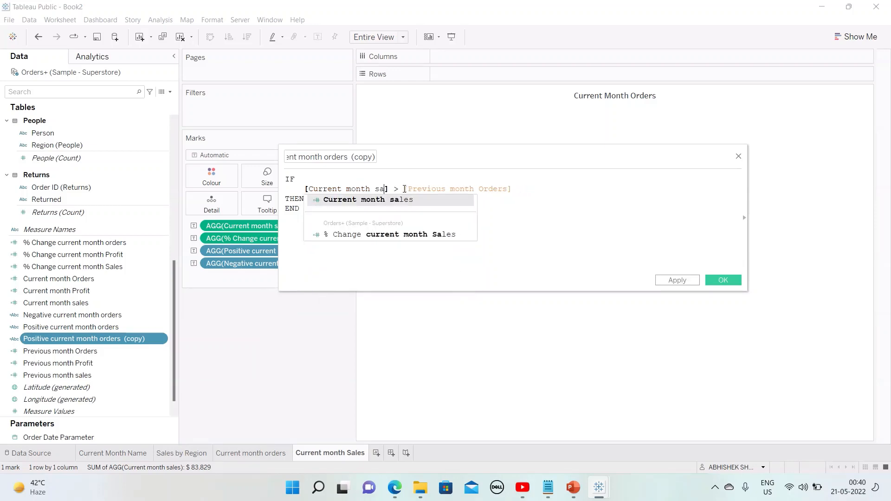
key(Return)
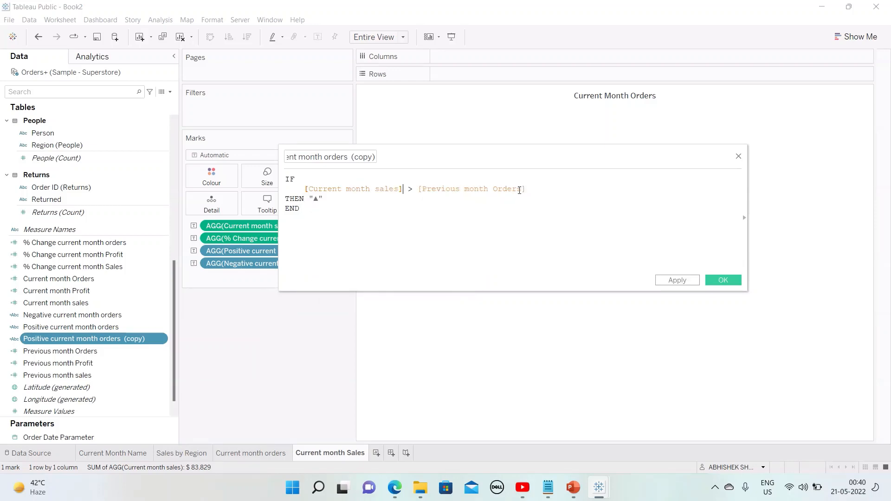
click(519, 188)
key(BackSpace)
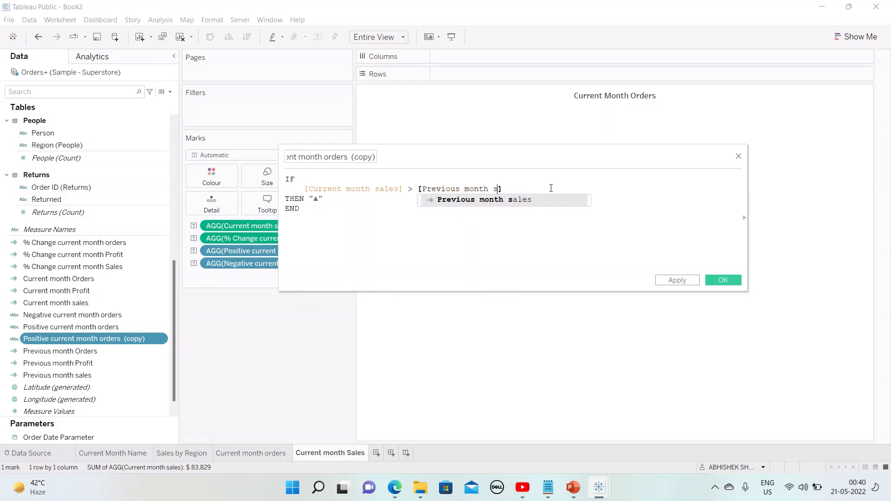
text(sa)
key(Return)
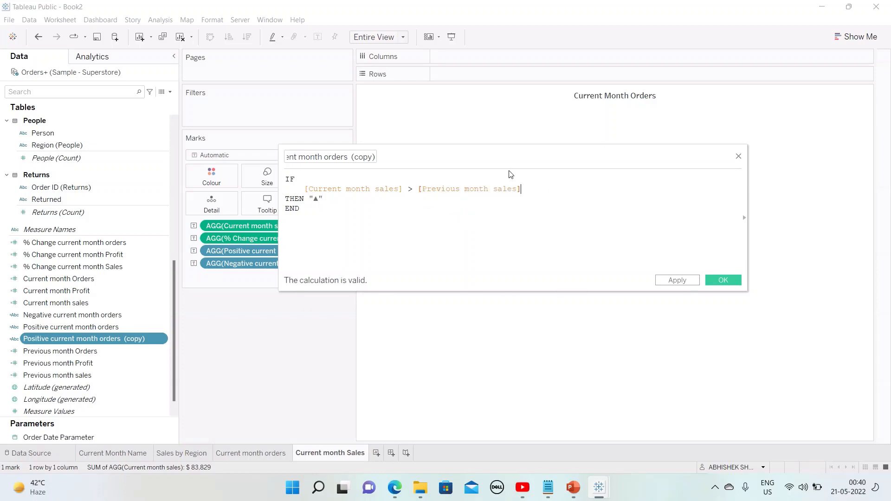
Step: Rename the copied calculated field to Positive current month sales and save it
drag(323, 158, 388, 155)
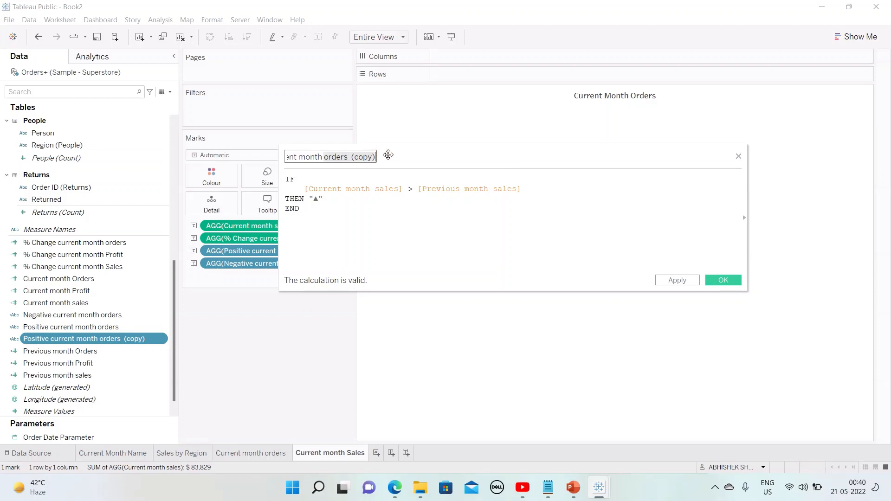
text(sales)
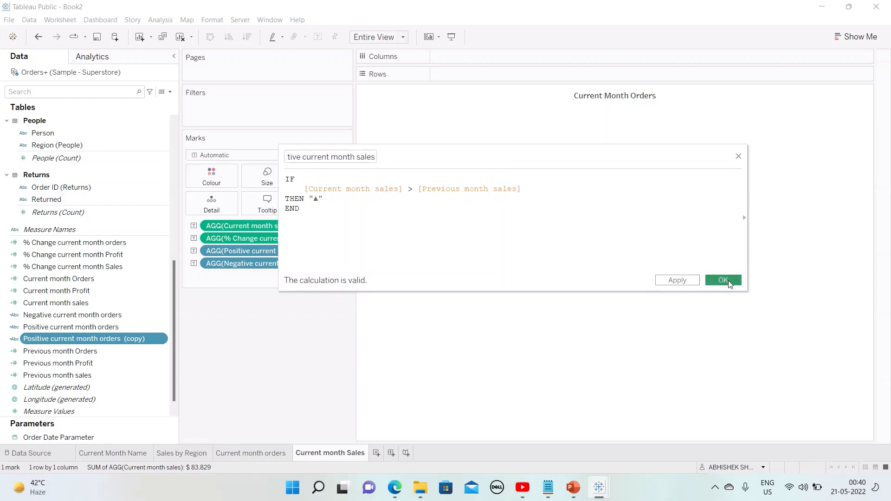
click(725, 280)
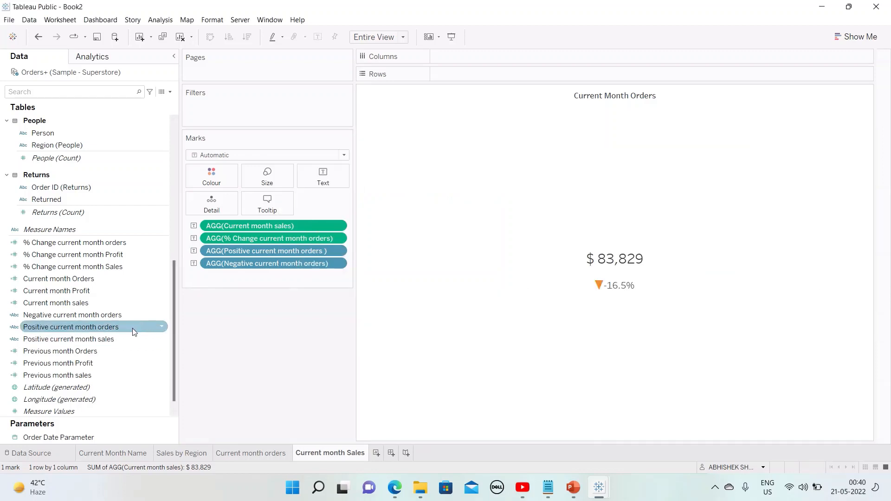
Step: Duplicate the Negative current month orders calculated field and rename the copy to Negative current month sales in its calculation editor
right_click(162, 314)
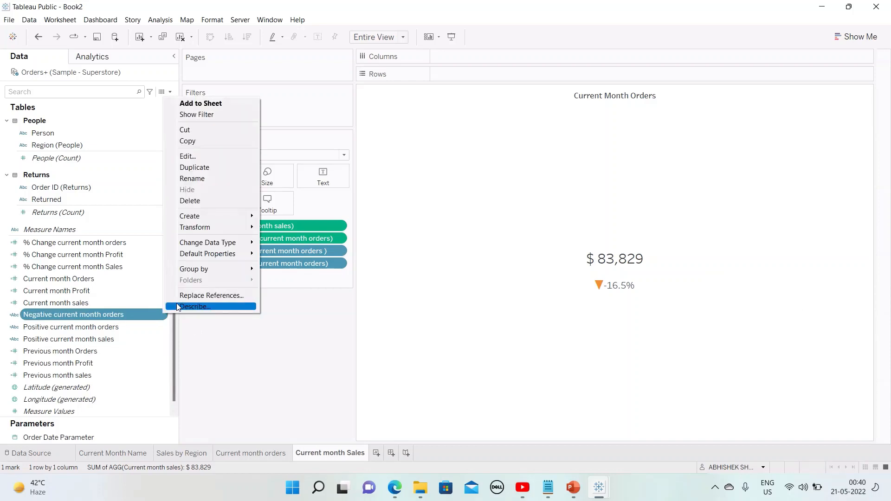
click(192, 167)
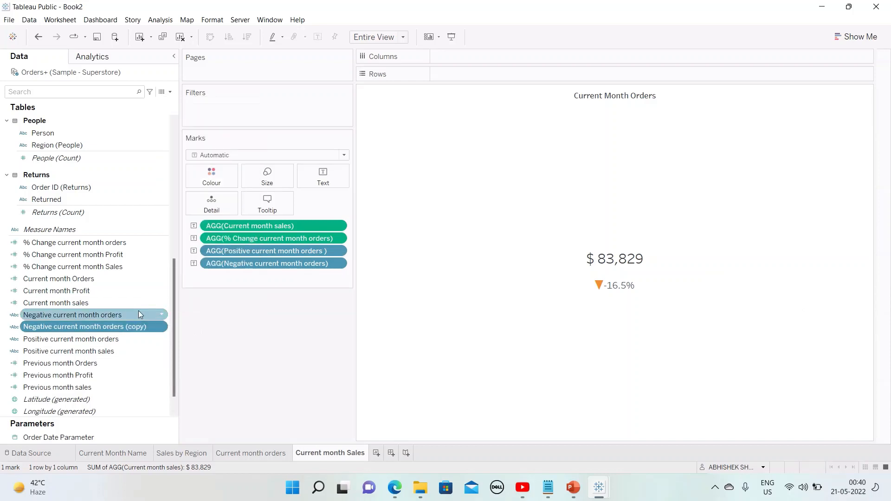
right_click(163, 329)
click(207, 343)
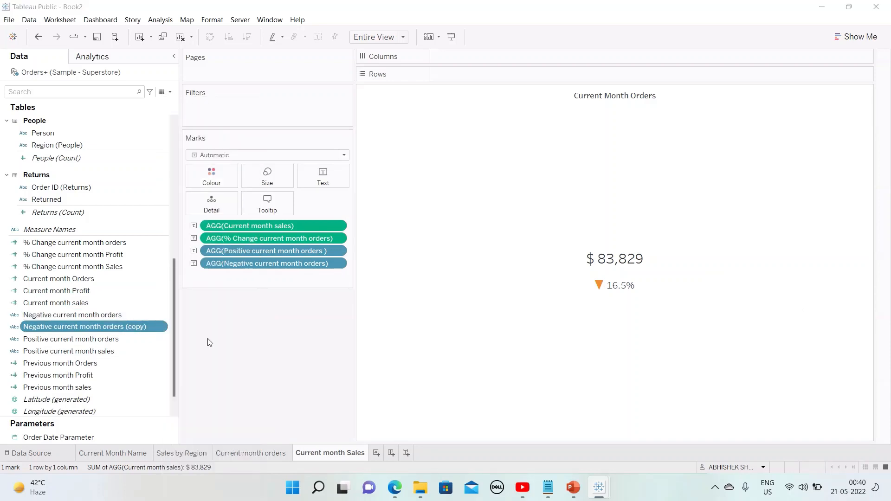
drag(325, 157, 389, 156)
text(sales)
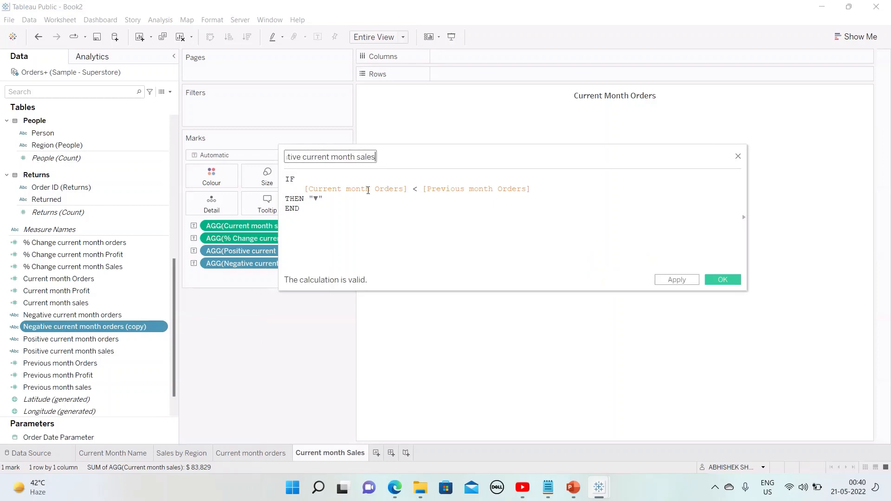
Step: Change the Negative current month sales condition to [Current month sales] < [Previous month sales] and save the calculation
click(405, 190)
key(BackSpace)
key(BackSpace)
key(BackSpace)
key(BackSpace)
key(BackSpace)
key(BackSpace)
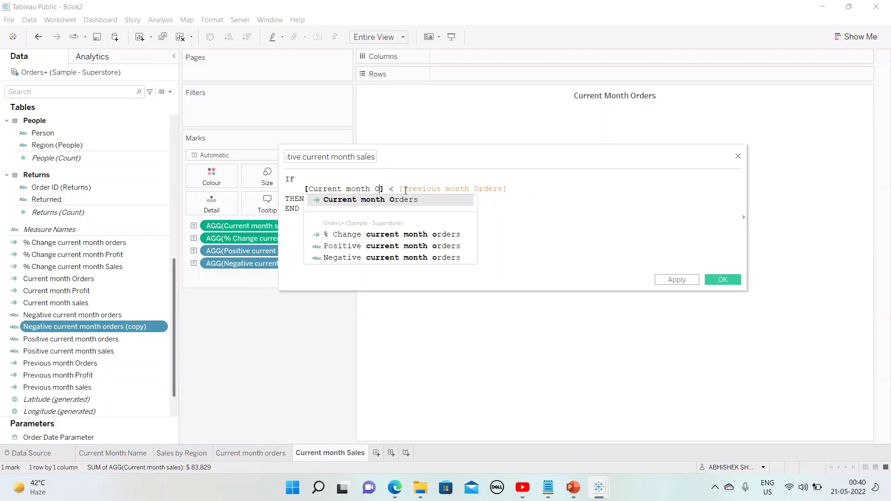
text(sa)
key(Return)
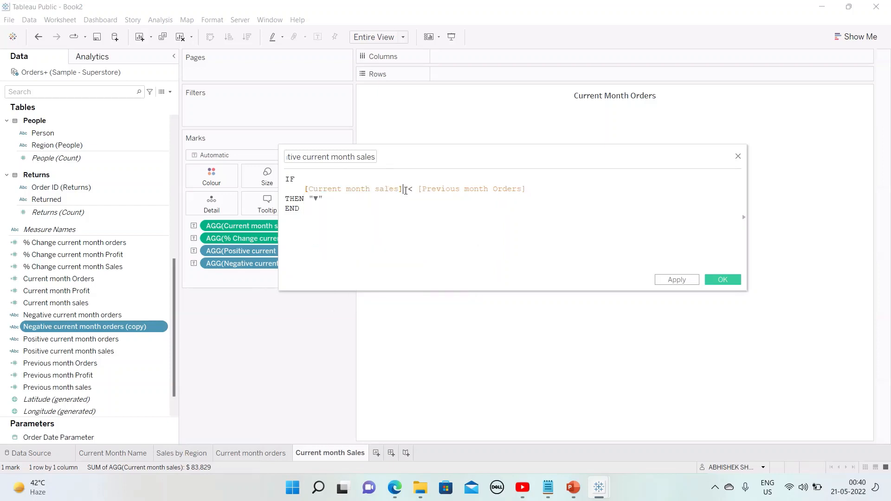
click(523, 190)
key(BackSpace)
key(BackSpace)
key(BackSpace)
key(BackSpace)
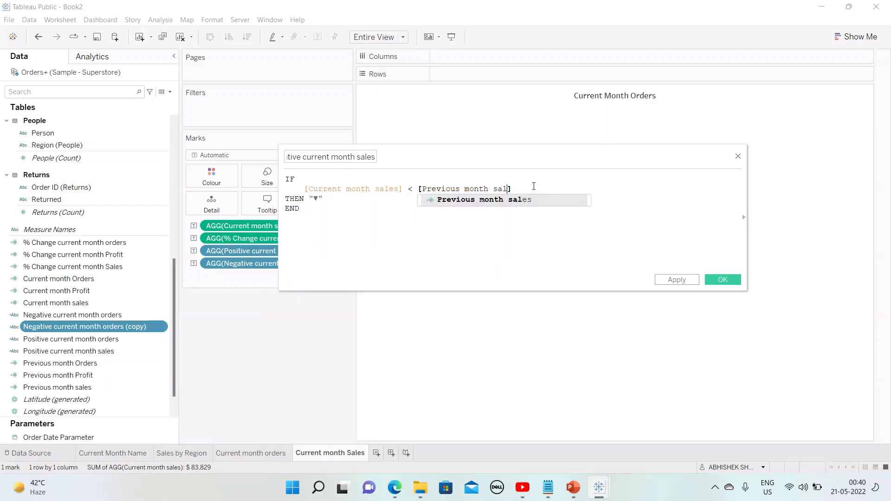
text(sal)
key(Return)
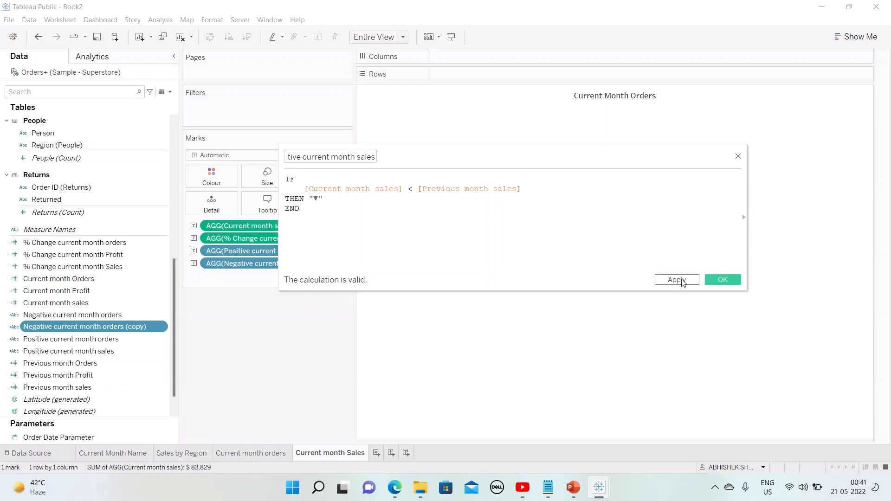
click(677, 279)
click(711, 279)
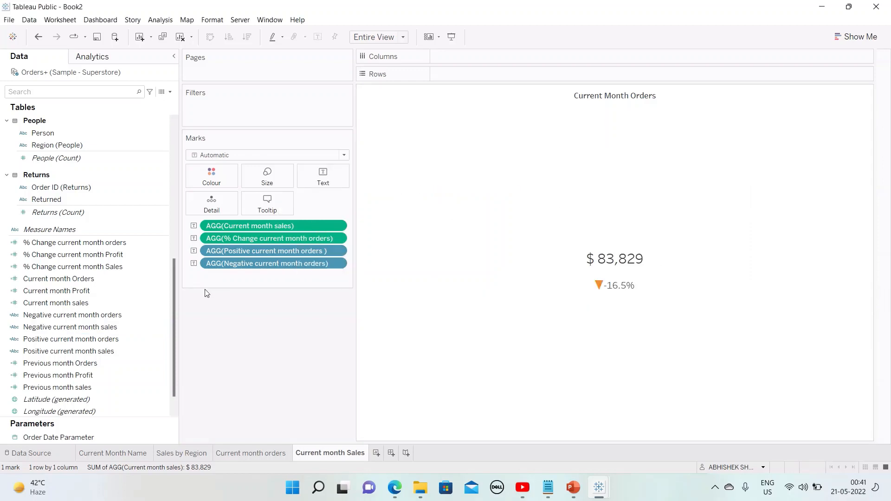
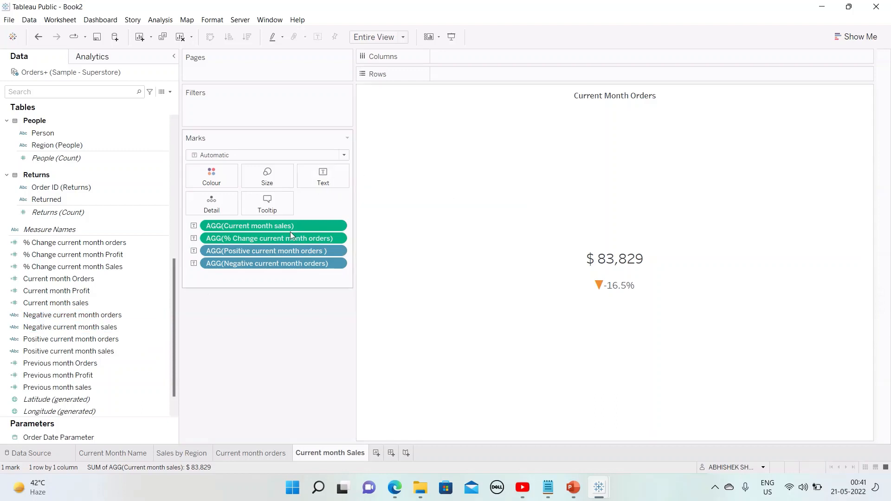
Step: On the Marks card, replace the Positive, Negative and % Change current month orders fields with their current month sales counterparts
drag(279, 263, 280, 309)
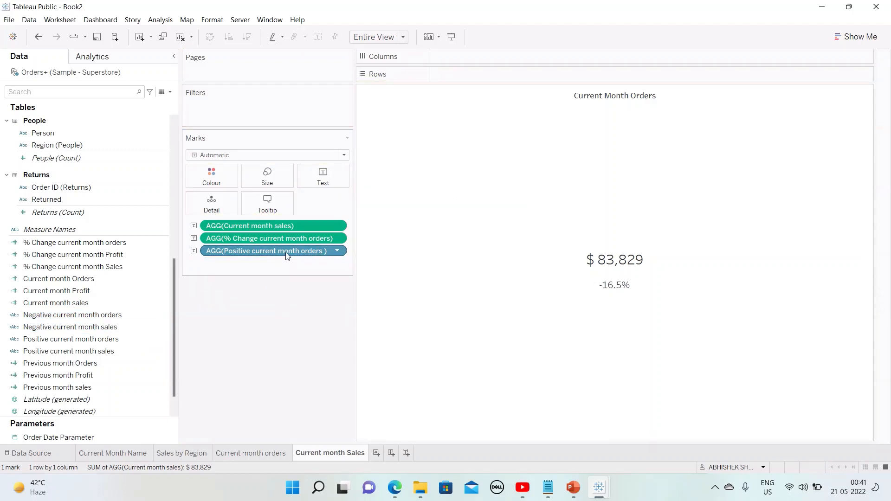
key(ctrl+z)
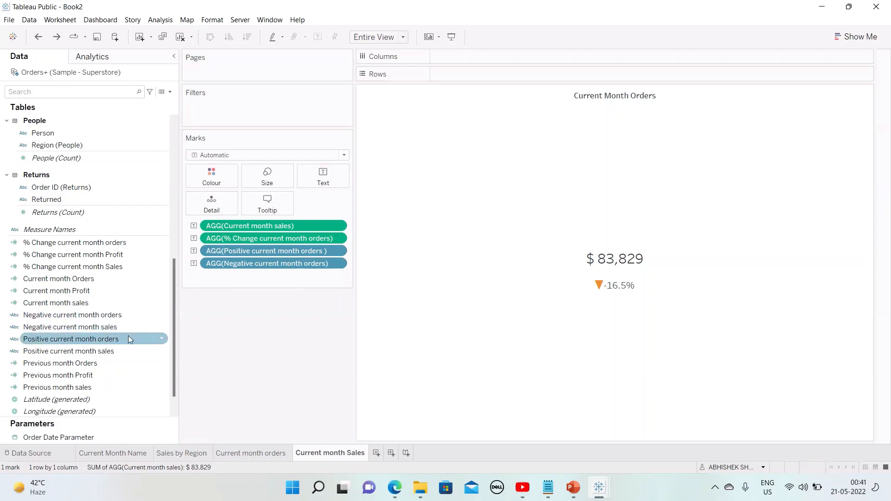
click(88, 340)
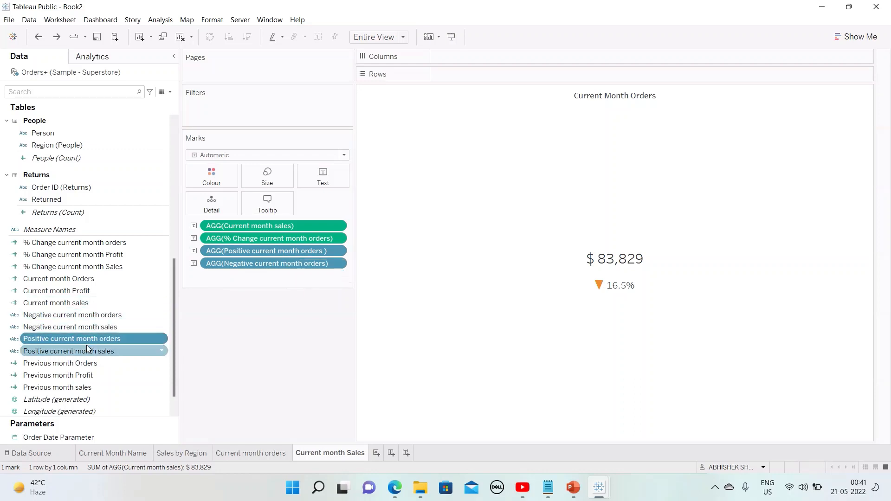
click(78, 351)
drag(68, 350, 249, 252)
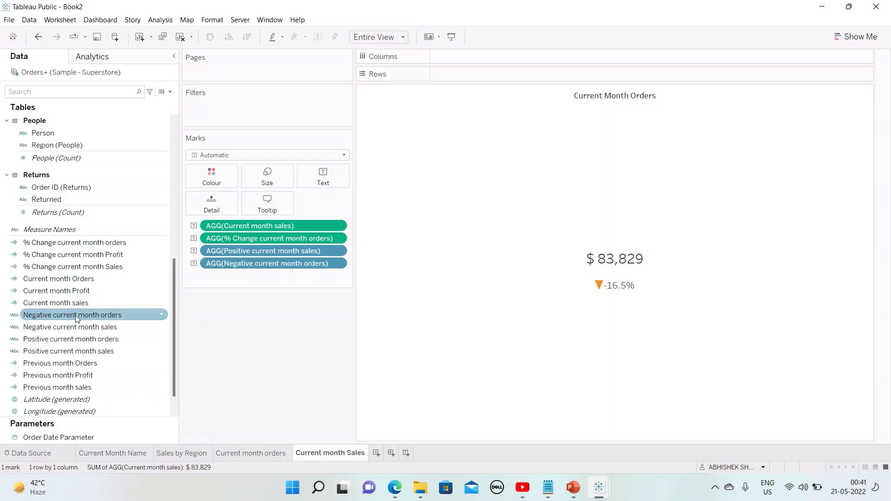
drag(76, 327, 255, 263)
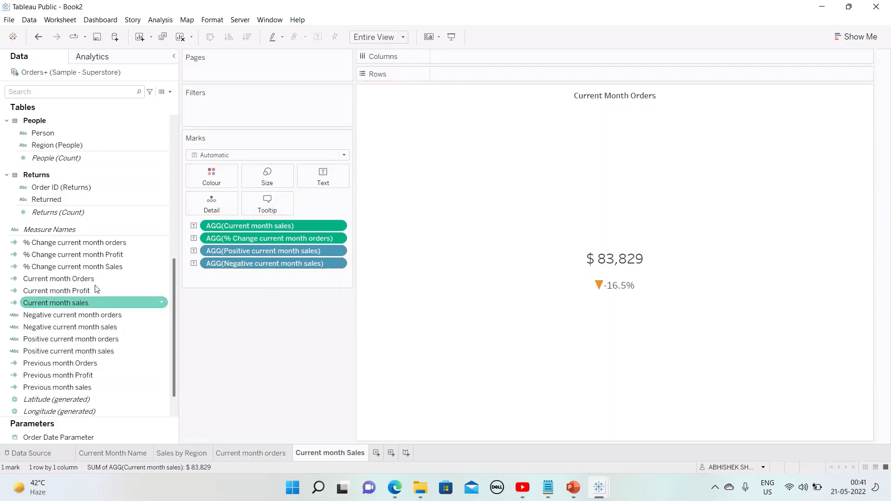
click(73, 270)
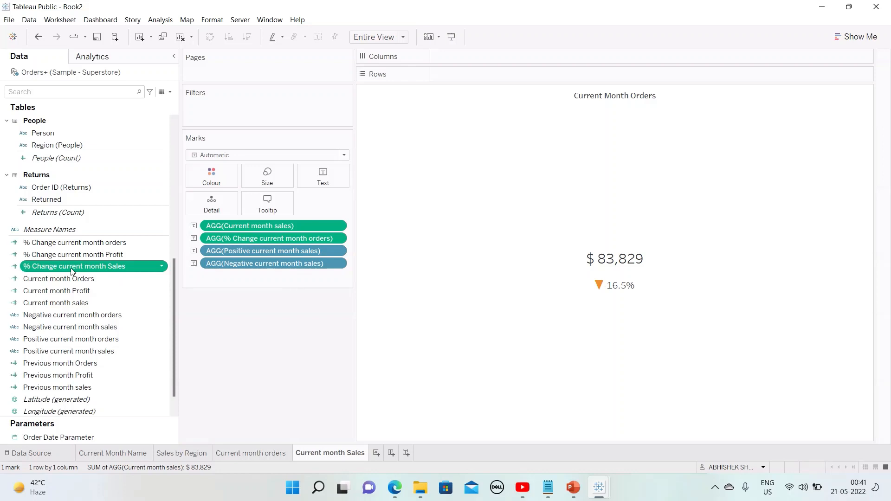
drag(72, 272, 251, 238)
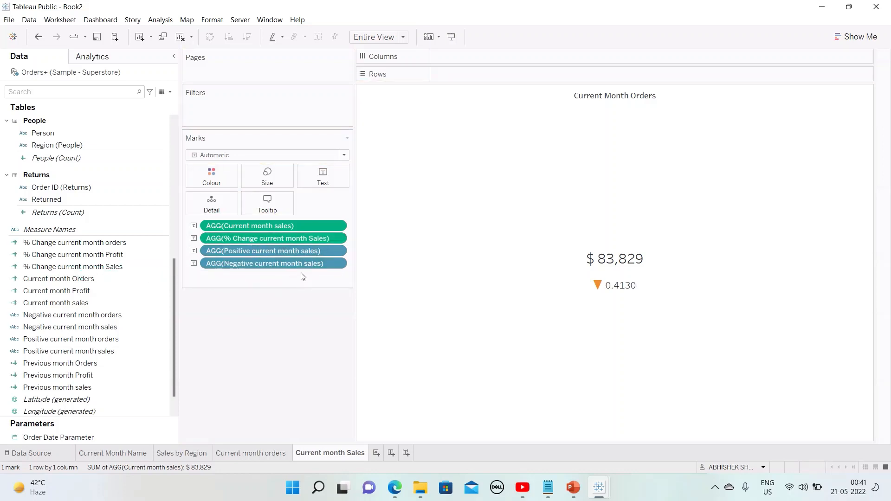
Step: Format the % Change current month Sales numbers as a percentage with 1 decimal place and close the formatting
click(336, 238)
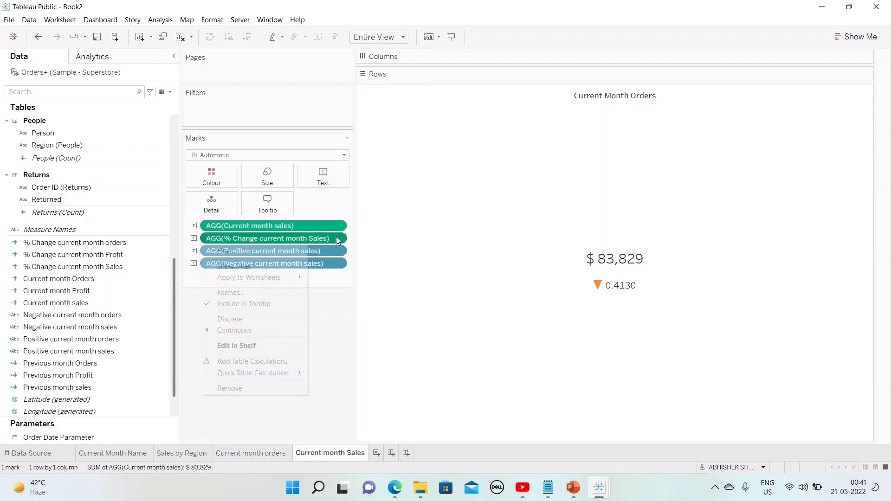
click(250, 292)
click(112, 159)
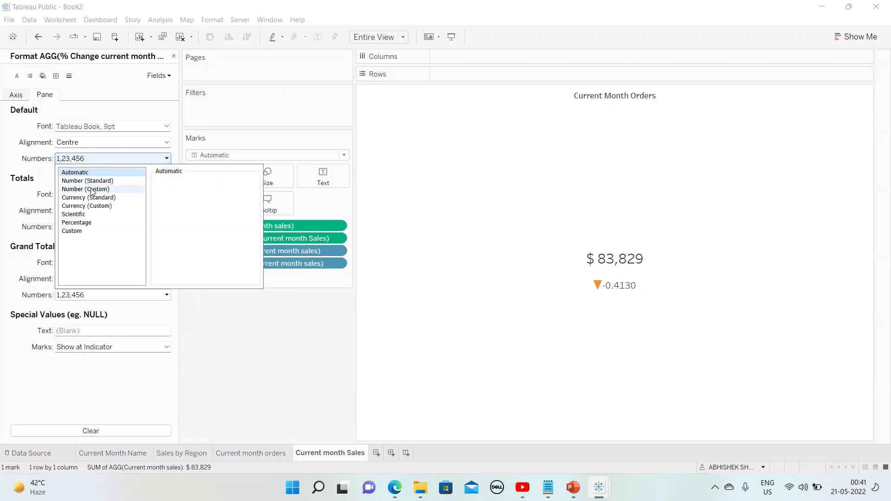
click(85, 223)
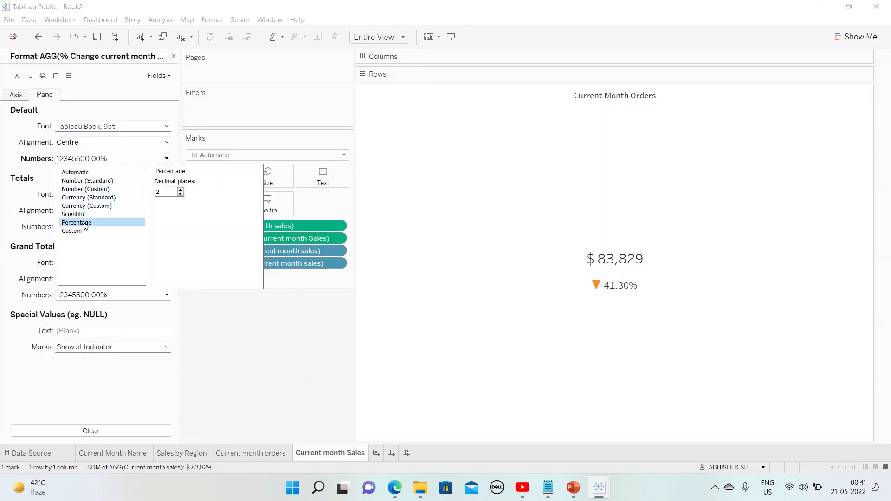
click(180, 195)
click(263, 314)
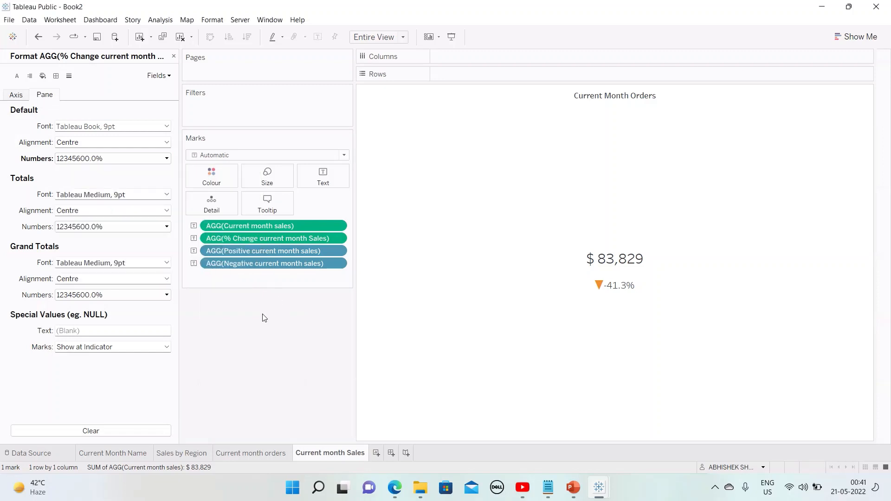
click(174, 56)
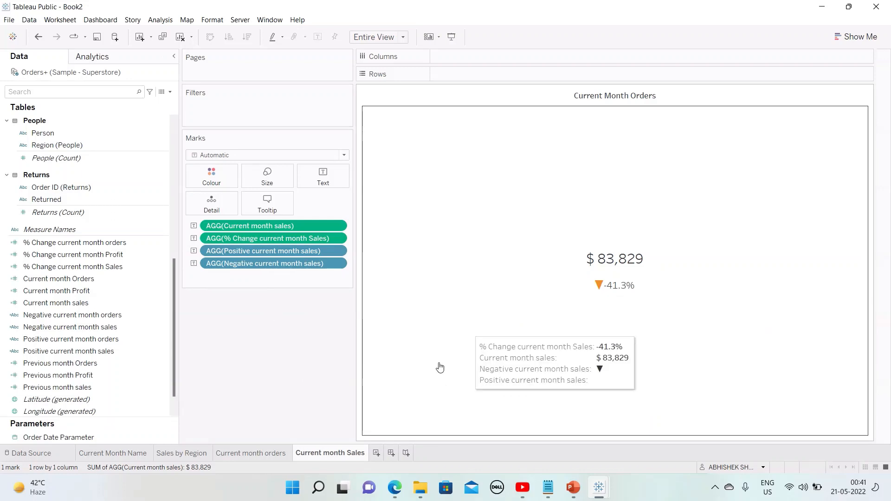
Step: Duplicate the Current month Sales worksheet and rename the copy to Current month Profit
right_click(350, 458)
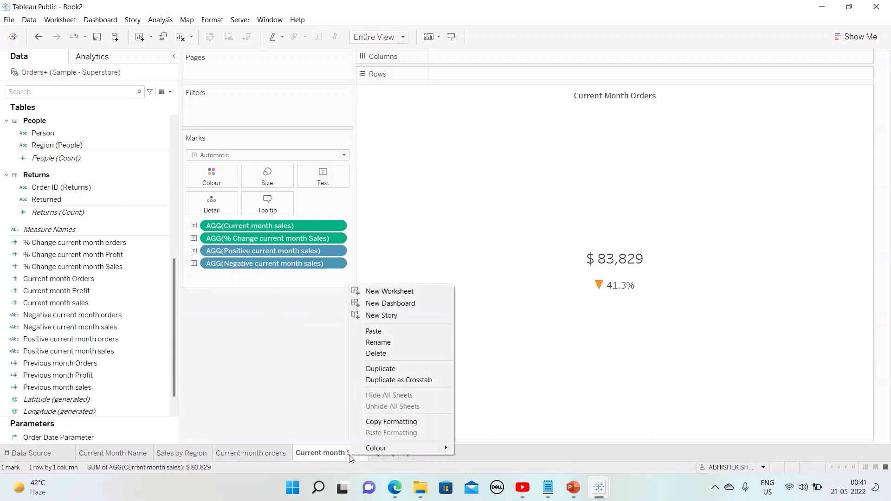
click(387, 369)
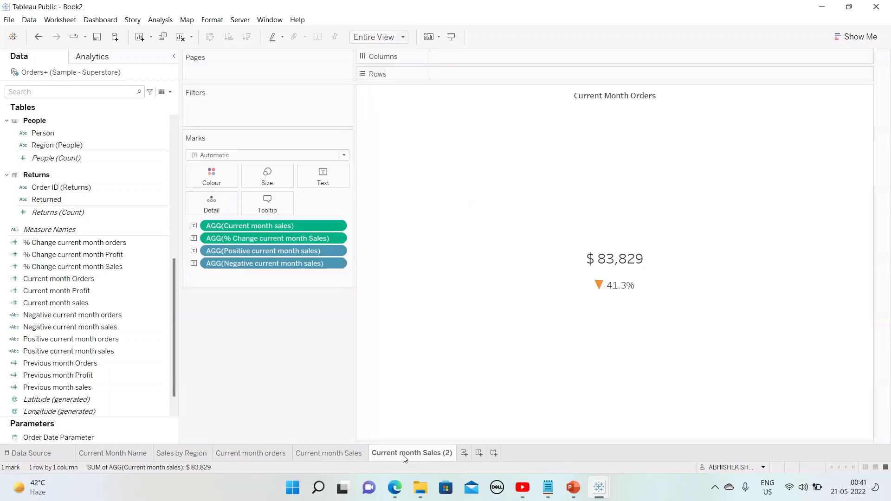
double_click(409, 455)
key(End)
key(shift+Left)
key(shift+Left)
key(shift+Left)
key(shift+Left)
key(shift+Left)
key(shift+Left)
key(shift+Left)
text(P)
key(Return)
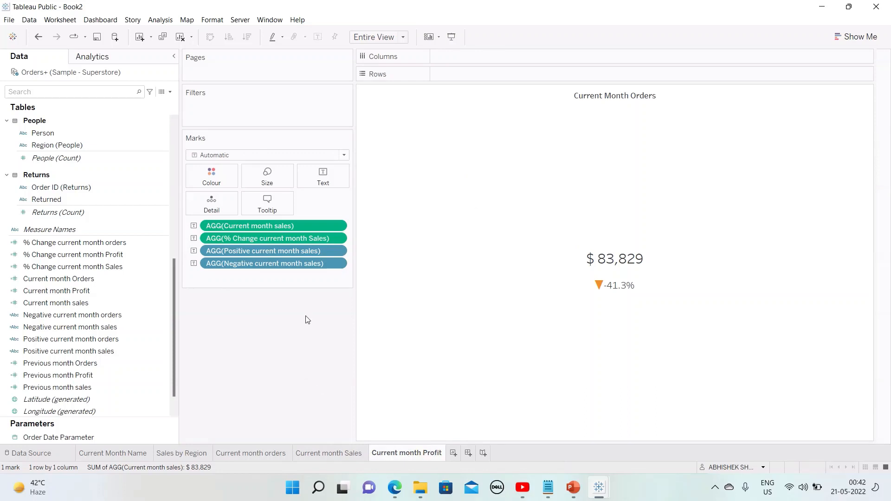
Step: Change the title of the Current month Sales worksheet to Current Month Sales
click(345, 457)
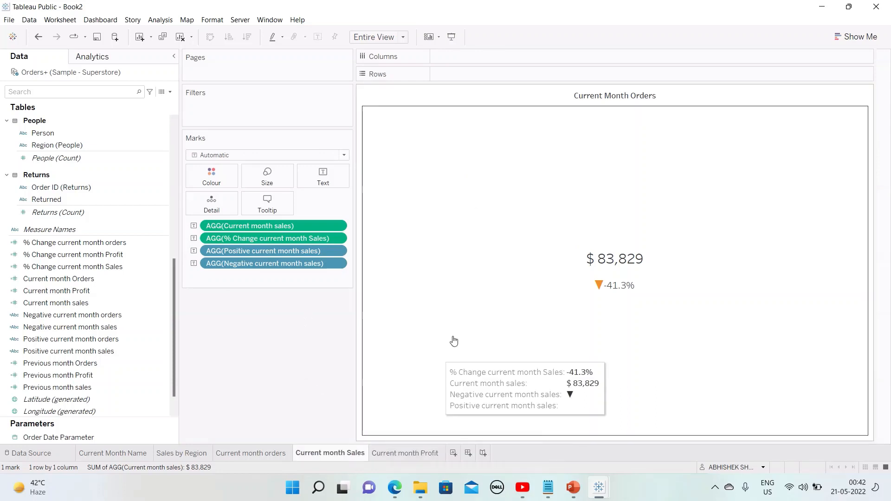
right_click(596, 99)
click(608, 104)
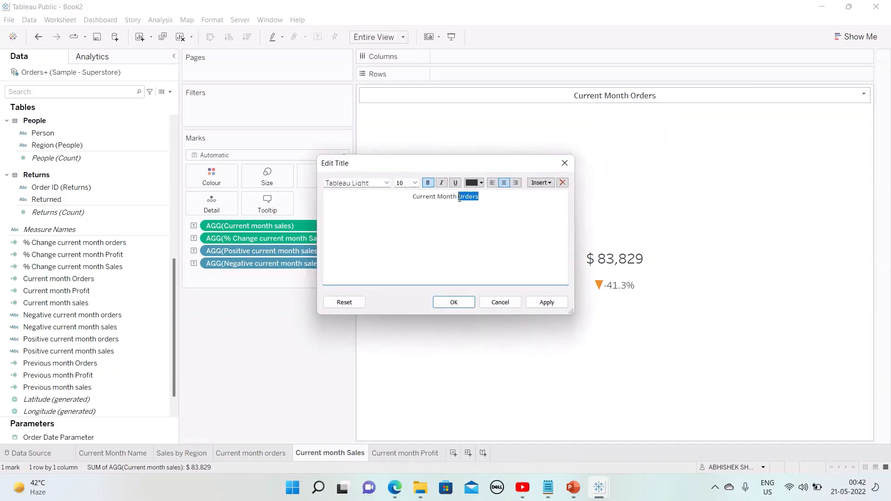
text(Sales)
click(453, 302)
click(251, 453)
click(324, 452)
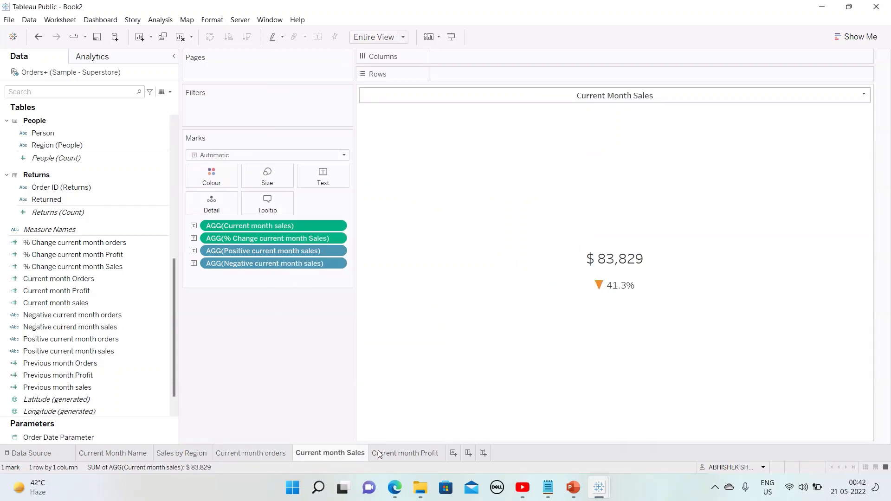
Step: Change the title of the Current month Profit worksheet to Current Month Profit
click(385, 452)
right_click(605, 95)
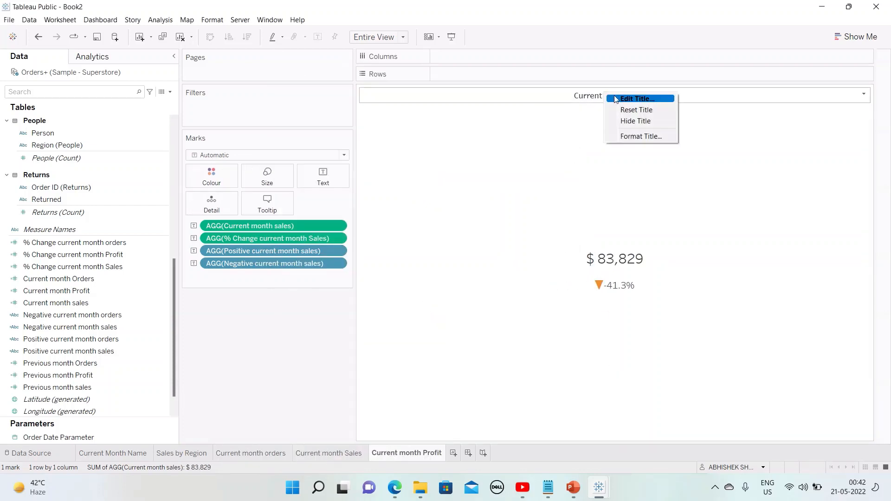
click(636, 98)
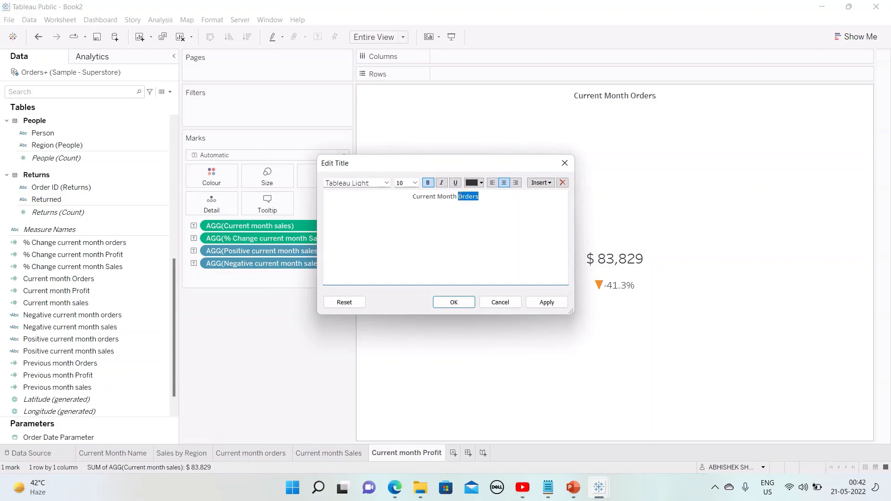
text(Profit)
click(453, 303)
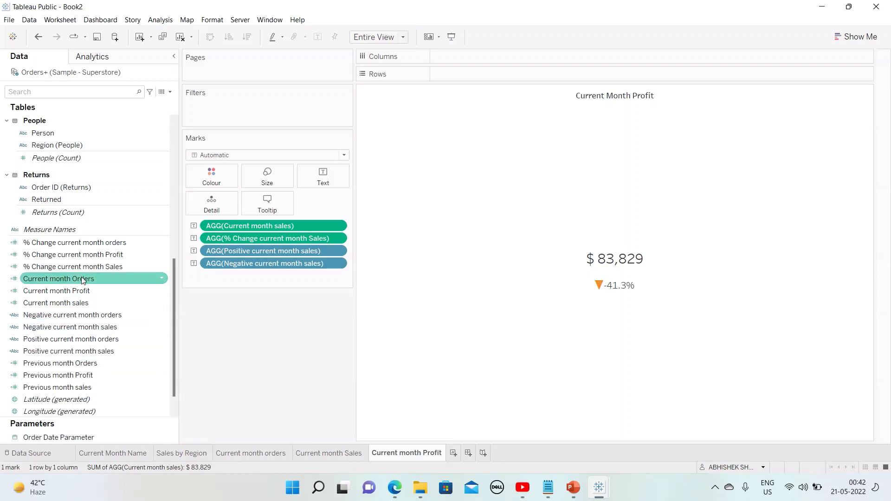
Step: Replace Current month sales on the Marks card with Current month Profit and format it as custom currency with a $ prefix and 0 decimal places
click(77, 292)
drag(77, 292, 258, 224)
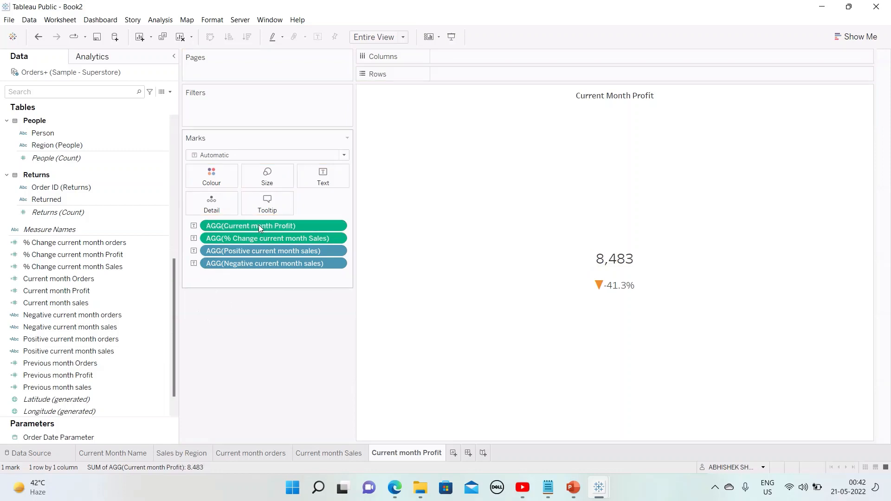
click(343, 225)
click(253, 281)
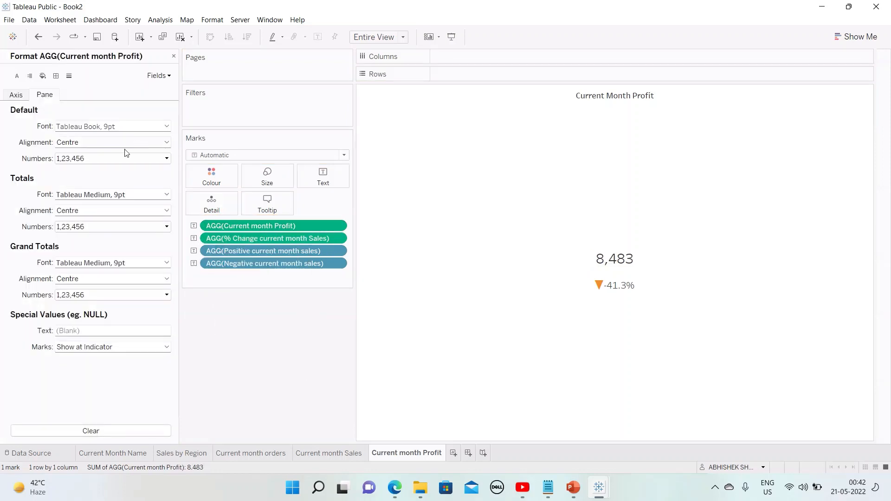
click(123, 159)
click(107, 205)
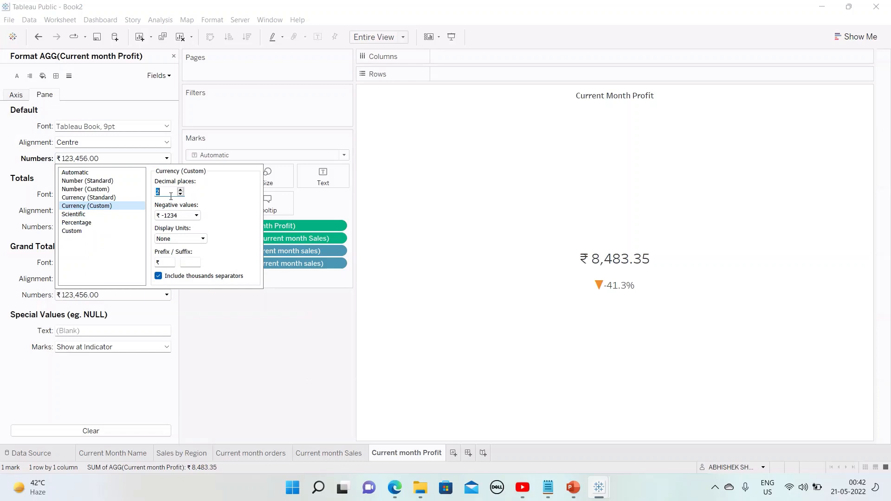
click(169, 262)
key(BackSpace)
text($)
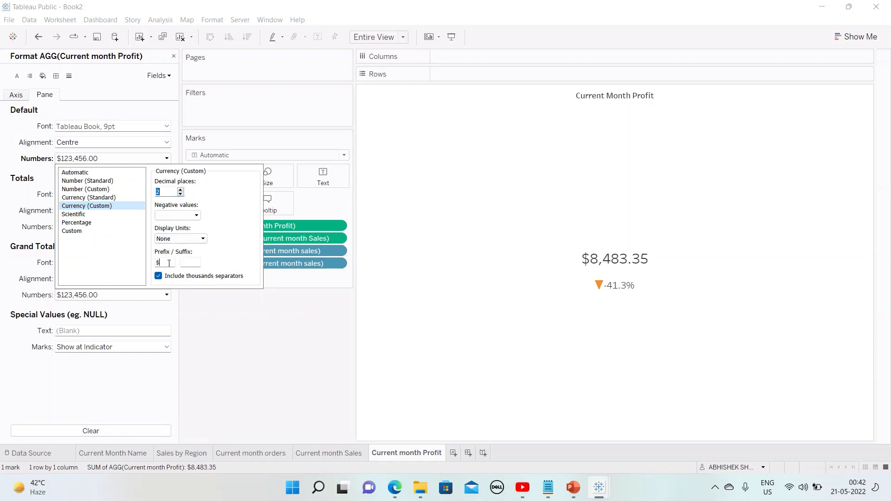
click(180, 194)
click(180, 194)
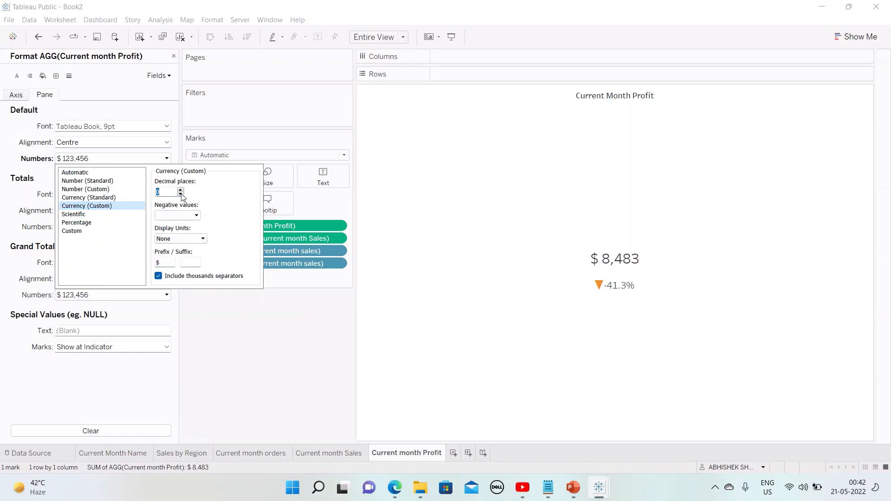
click(174, 56)
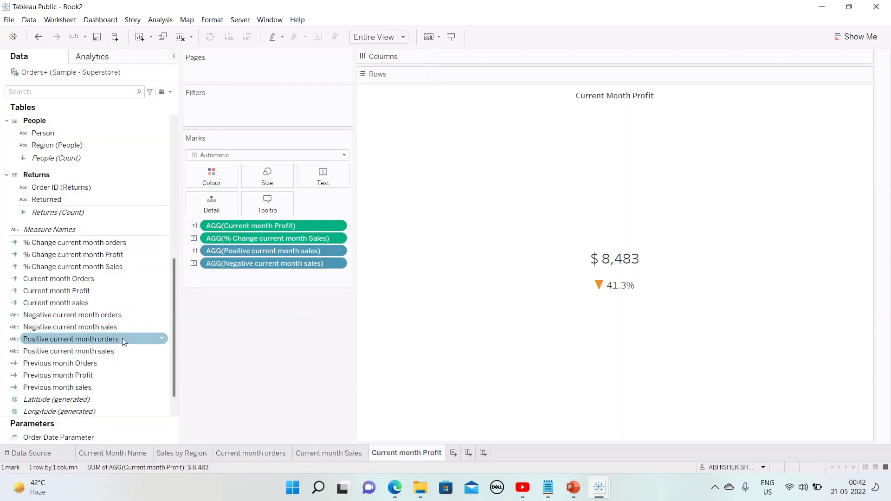
Step: Duplicate the Negative current month sales calculation and rename the copy to Negative current month Profit
click(136, 315)
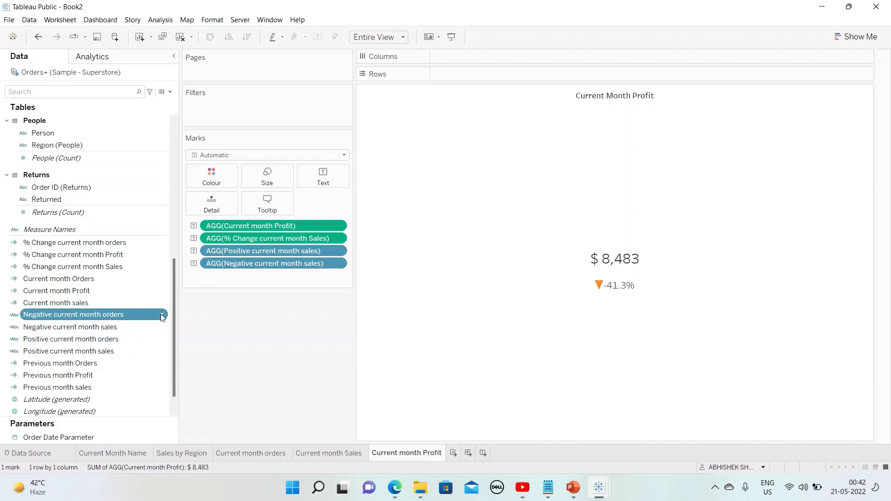
click(161, 315)
click(162, 338)
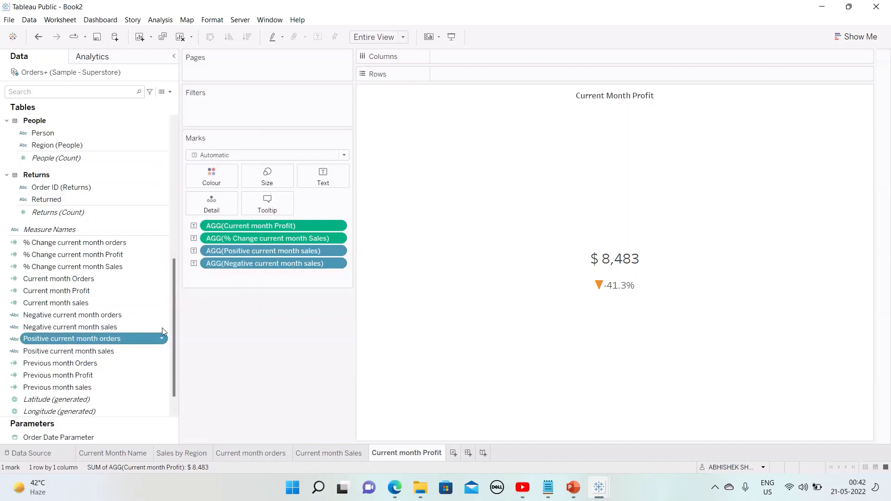
click(163, 328)
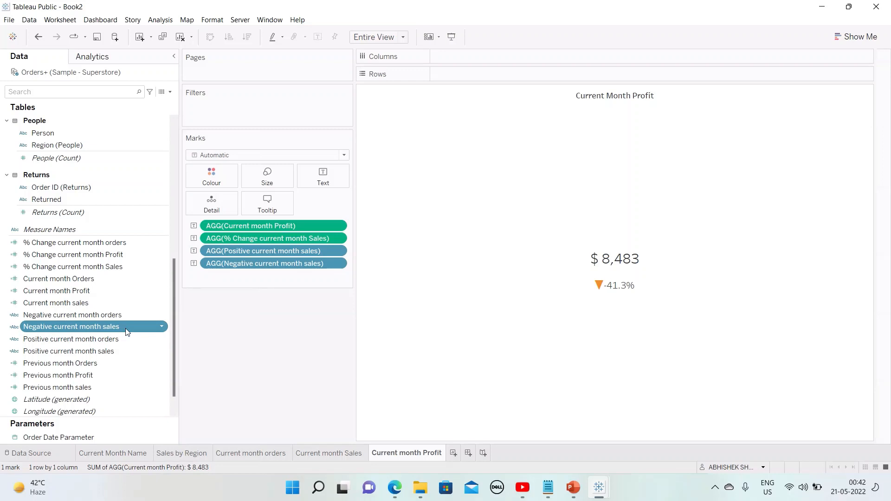
click(162, 327)
click(178, 354)
click(163, 339)
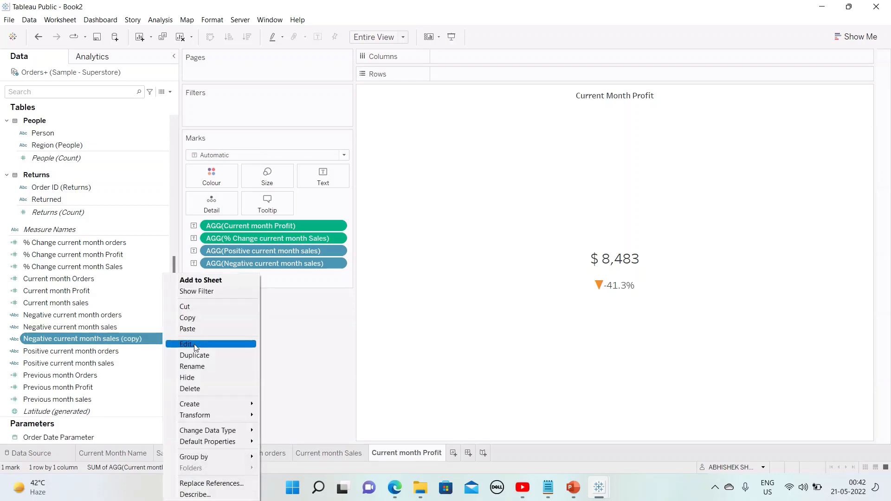
click(195, 344)
drag(332, 157, 398, 156)
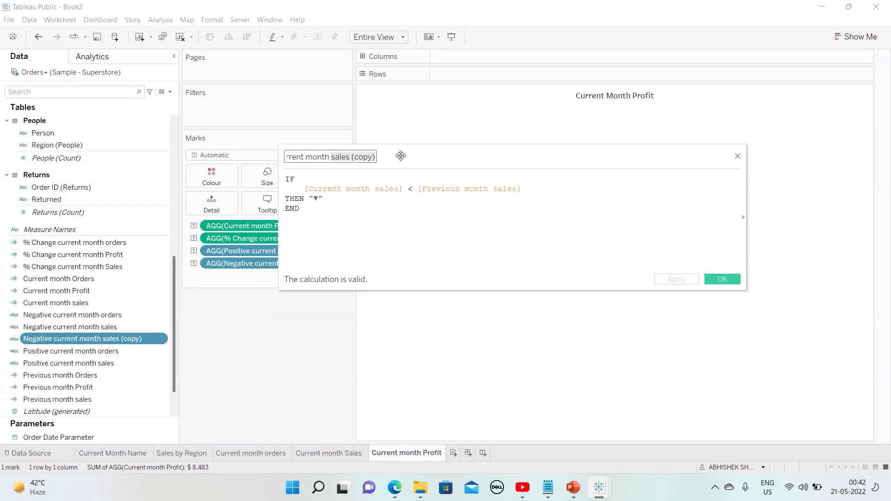
text(Profit)
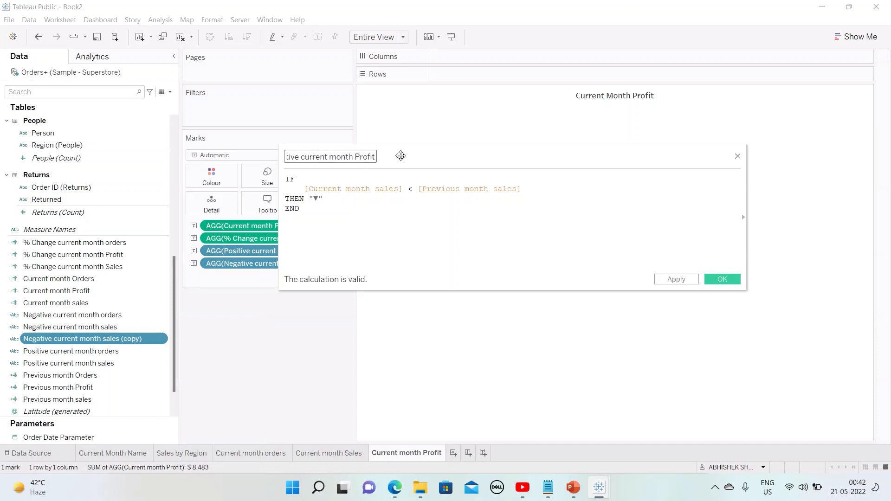
Step: Change the Negative current month Profit condition to [Current month Profit] < [Previous month Profit] and save the calculation
click(404, 191)
key(BackSpace)
key(BackSpace)
key(BackSpace)
key(BackSpace)
key(BackSpace)
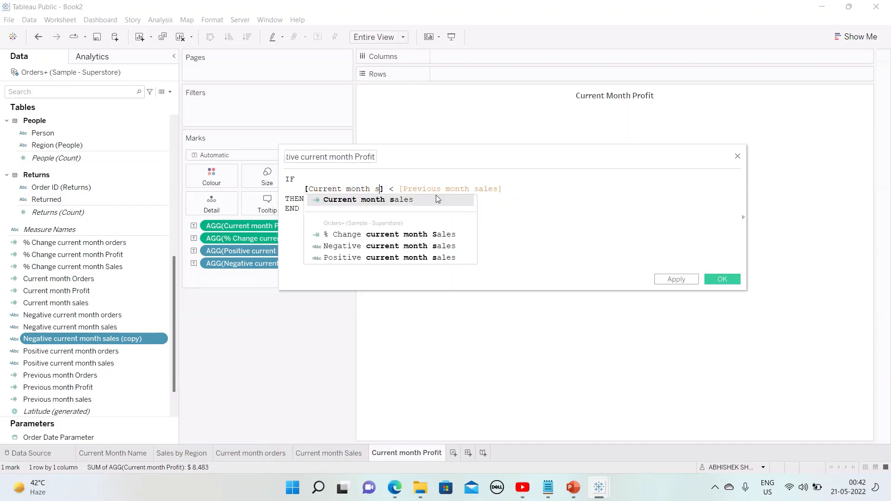
text(Profit)
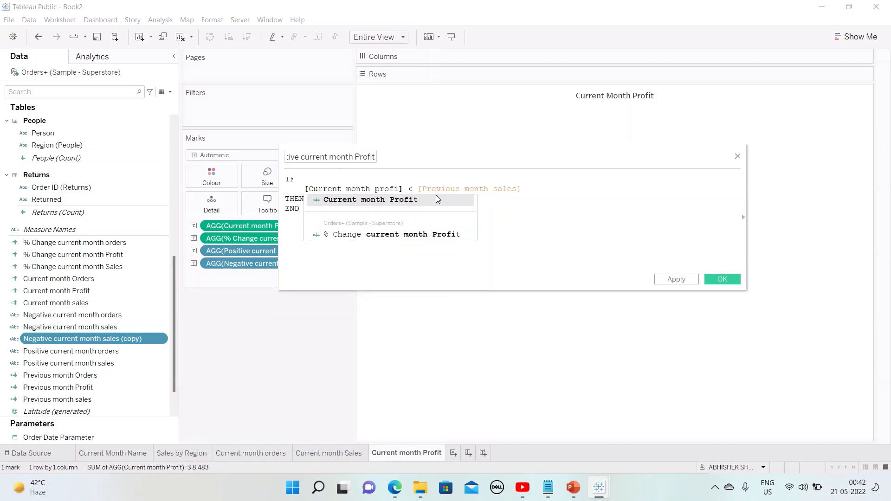
click(435, 196)
key(BackSpace)
key(BackSpace)
key(BackSpace)
key(BackSpace)
key(BackSpace)
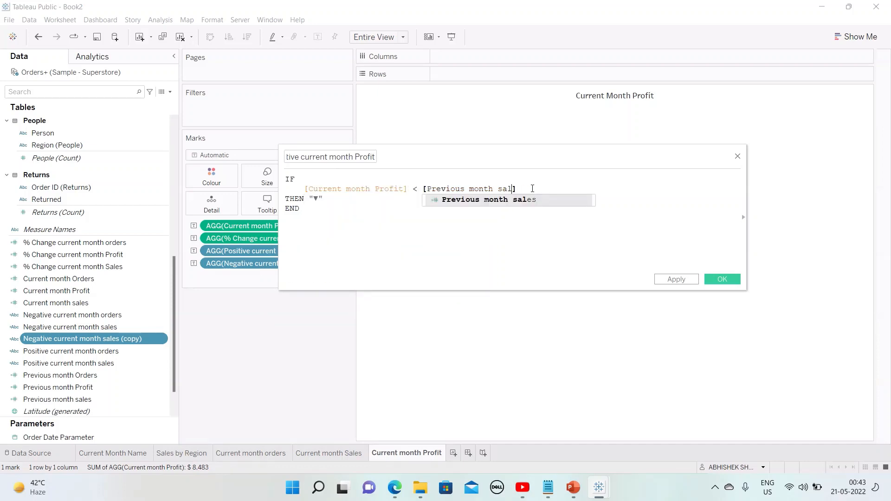
text(pro)
click(536, 201)
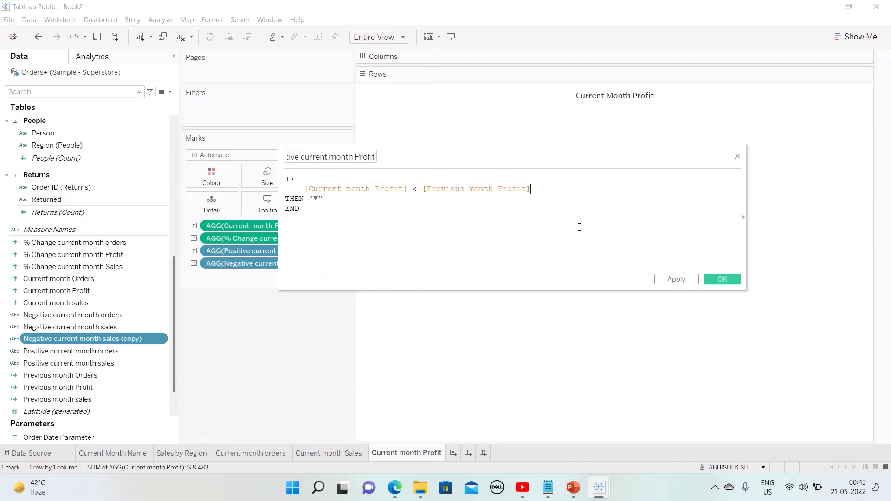
click(677, 278)
click(722, 278)
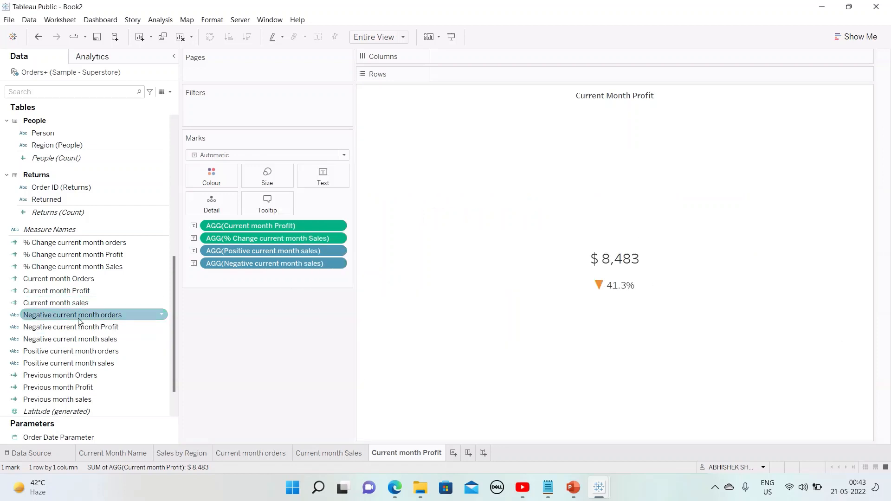
Step: Duplicate the Positive current month sales calculation and rename the copy to Positive current month profit
click(141, 327)
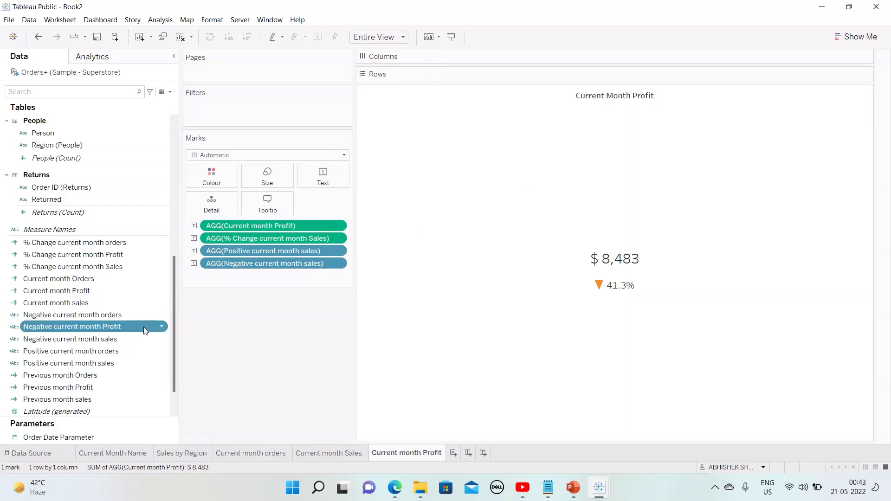
click(155, 366)
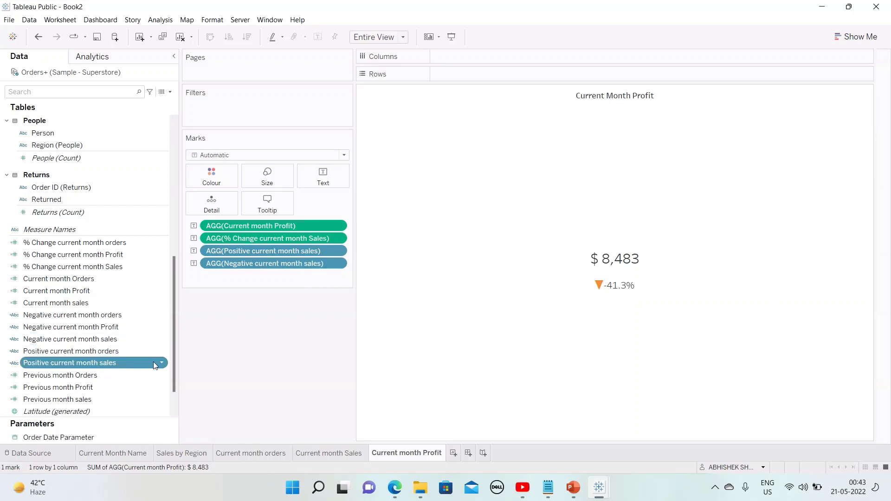
click(160, 363)
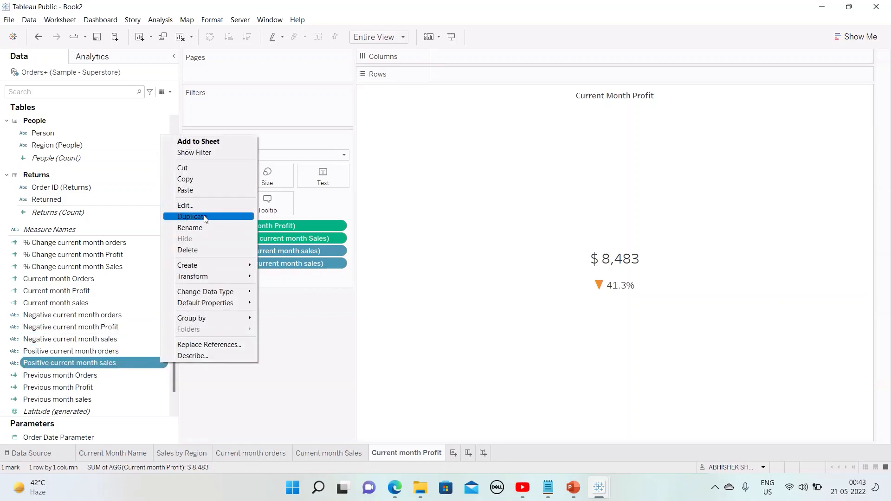
click(205, 216)
click(161, 379)
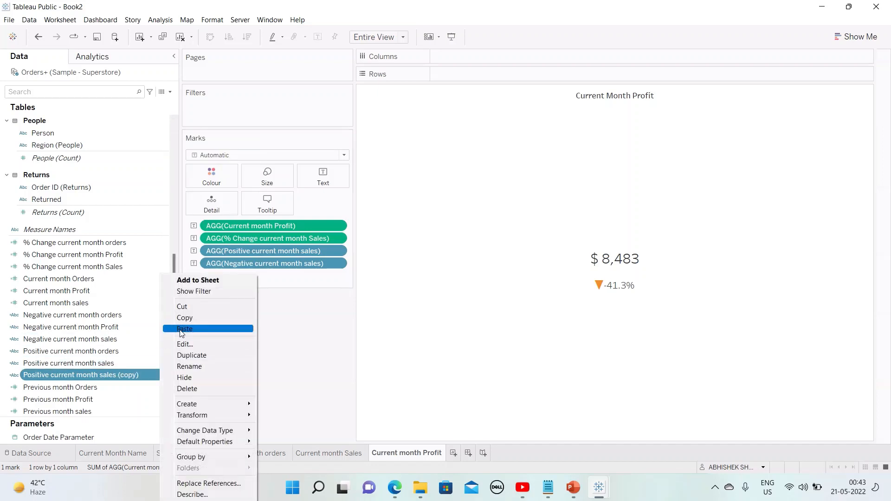
click(195, 343)
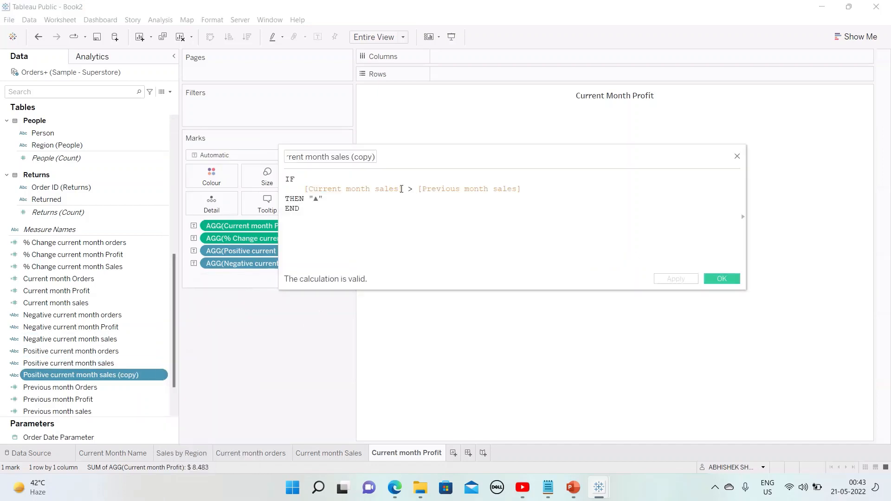
drag(333, 157, 383, 157)
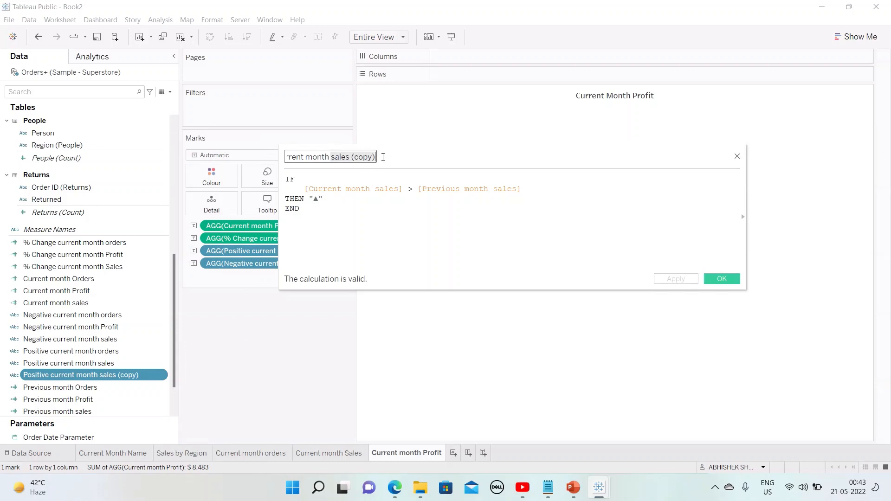
text(profit)
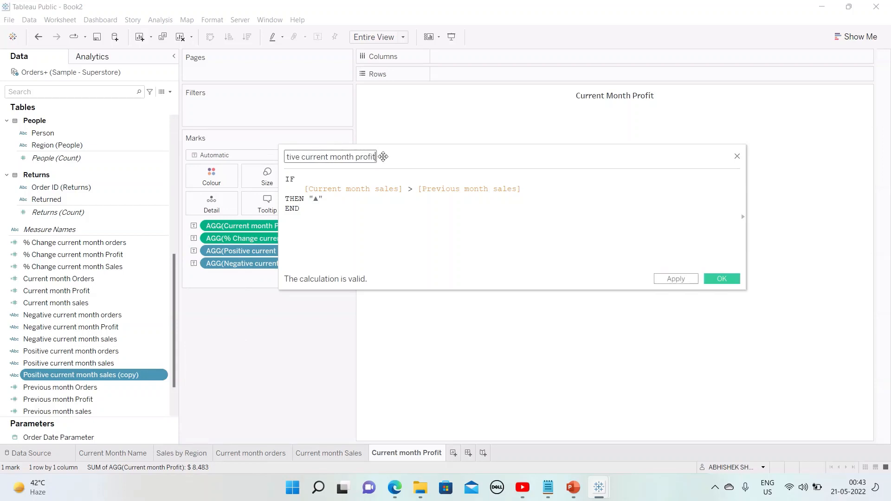
Step: Change the Positive current month profit condition to [Current month Profit] > [Previous month Profit] and save the calculation
click(401, 189)
key(BackSpace)
key(BackSpace)
key(BackSpace)
key(BackSpace)
key(BackSpace)
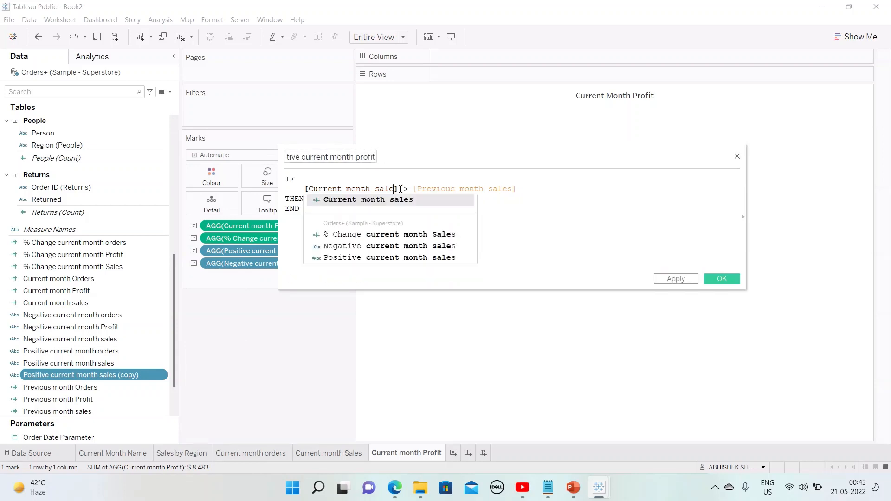
text(pro)
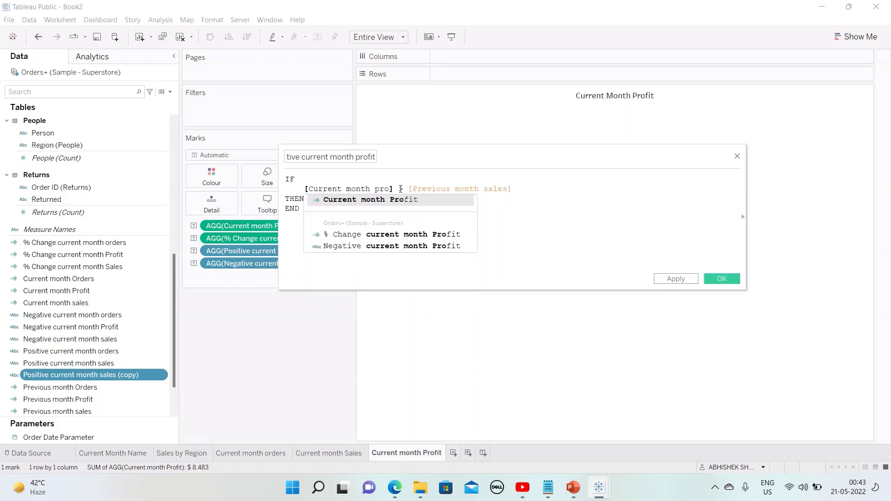
click(425, 199)
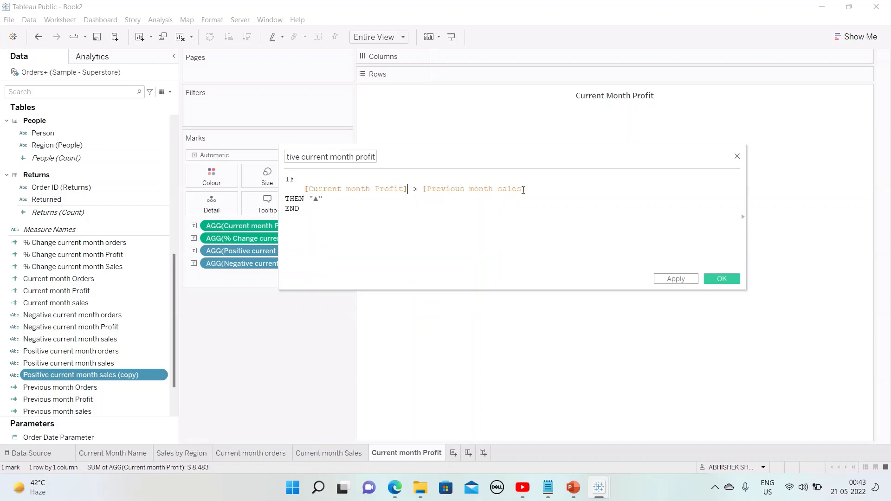
key(BackSpace)
key(BackSpace)
key(BackSpace)
key(BackSpace)
key(BackSpace)
text(pro)
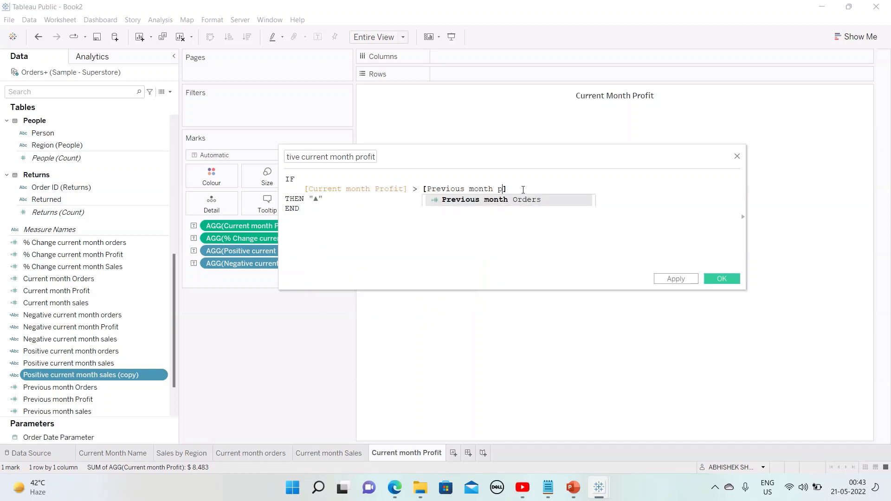
text(fi)
click(523, 200)
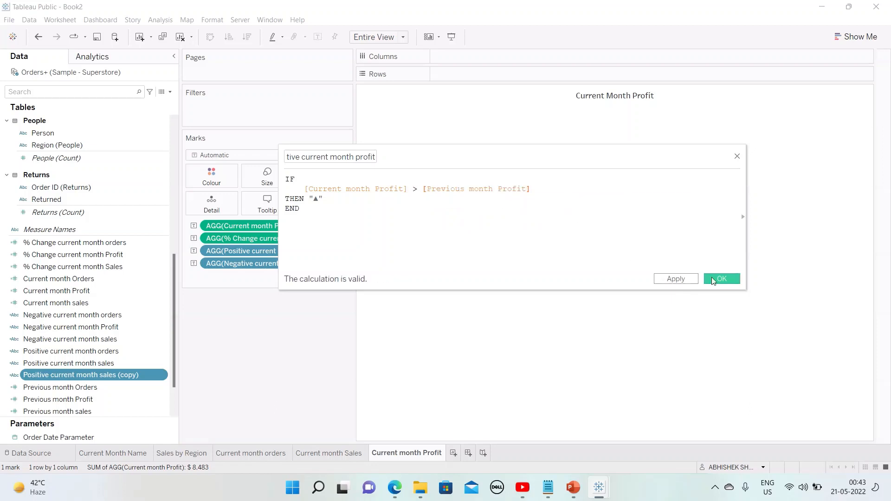
click(721, 278)
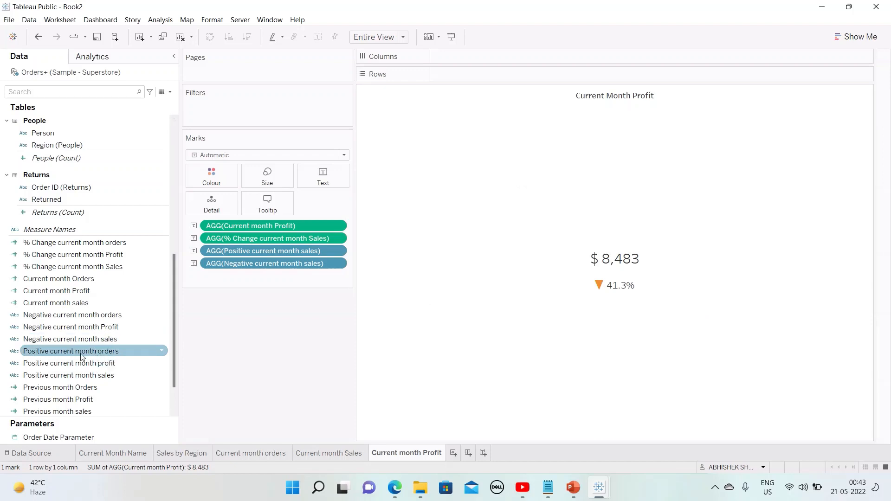
Step: Replace the positive and negative sales indicators on the Marks card with Positive current month profit and Negative current month Profit
click(64, 365)
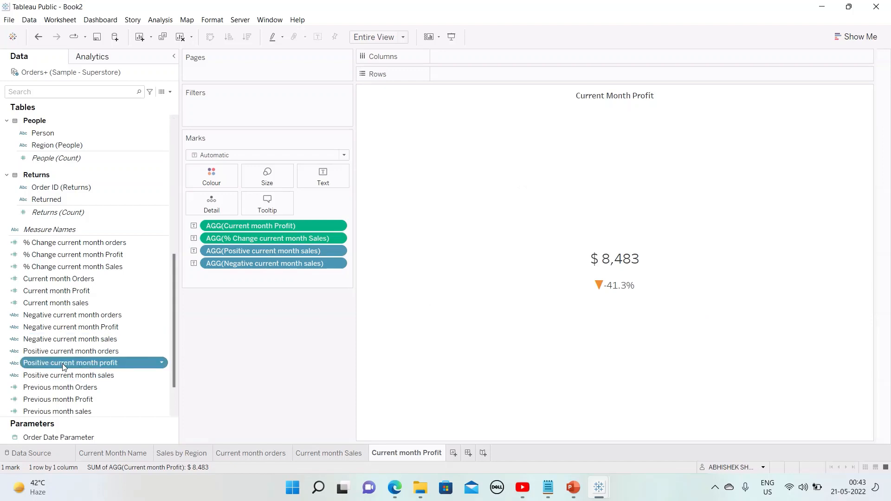
drag(88, 363, 263, 254)
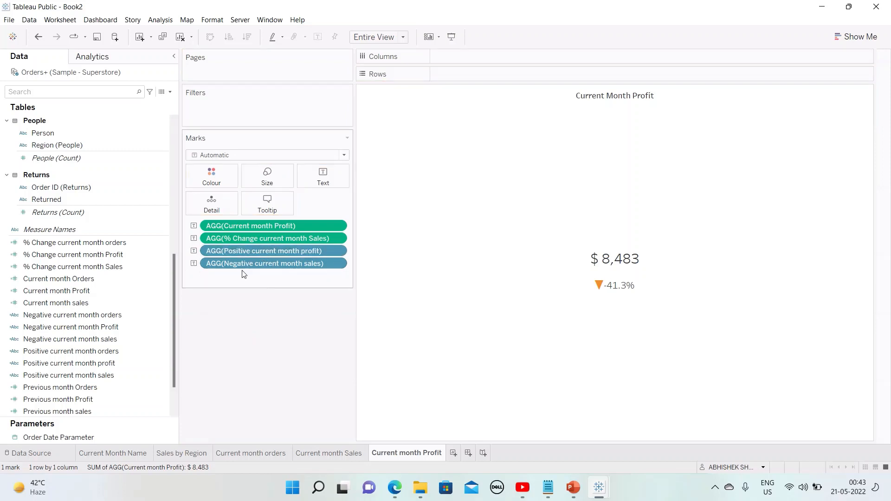
click(91, 327)
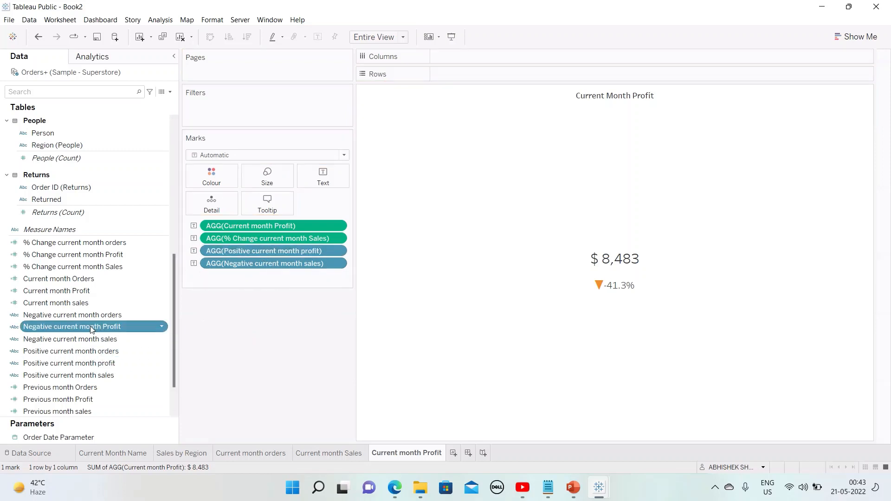
drag(84, 329, 263, 263)
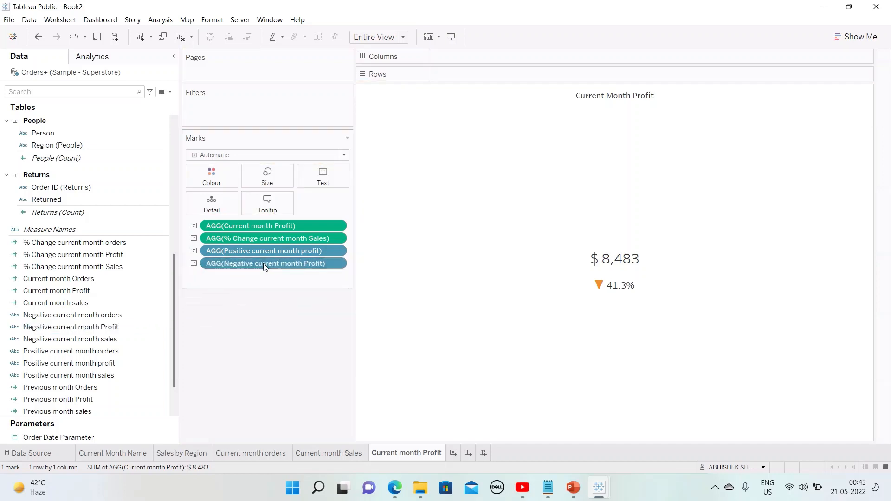
Step: Replace % Change current month Sales on the Marks card with % Change current month Profit and format it as a percentage with 1 decimal place
click(95, 266)
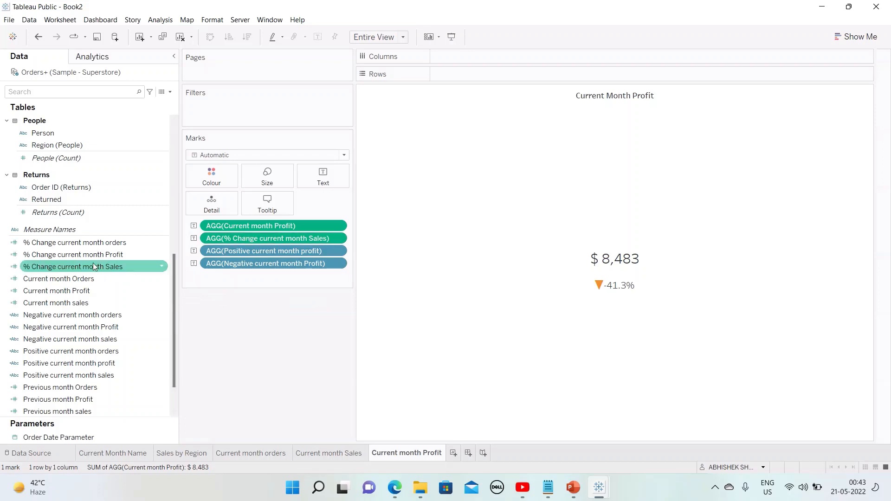
click(97, 255)
drag(89, 259, 260, 238)
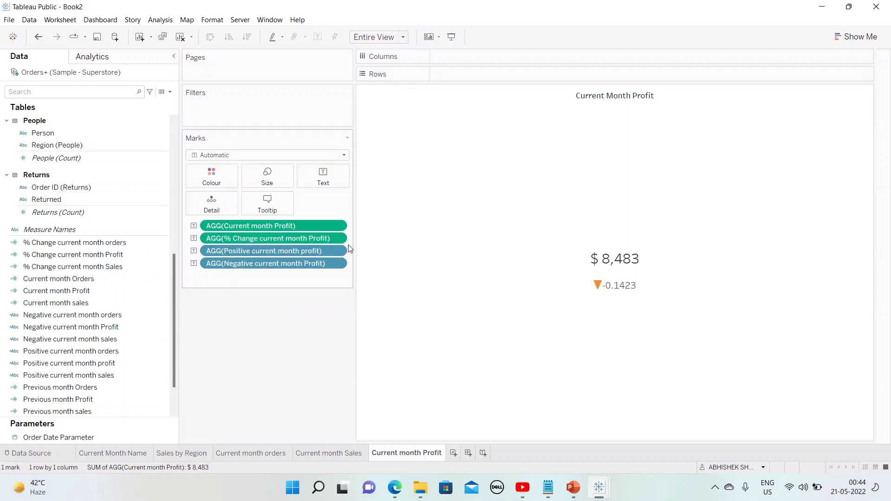
click(337, 238)
click(236, 294)
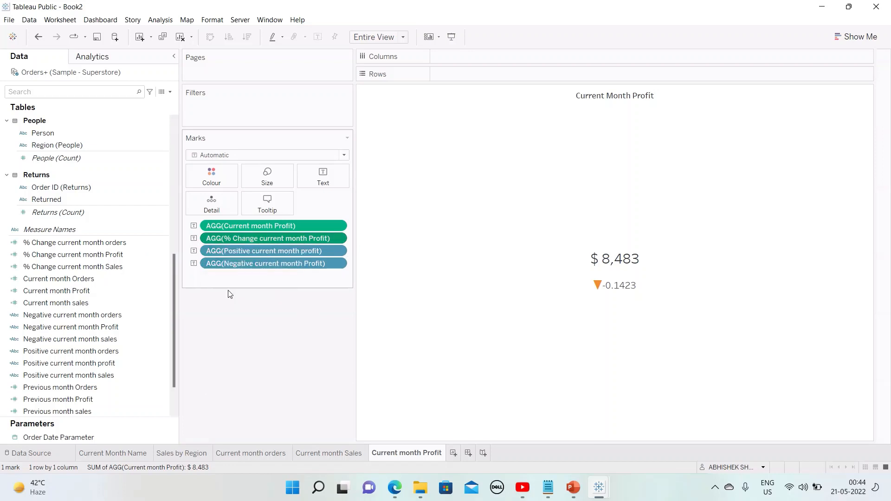
click(111, 158)
click(79, 223)
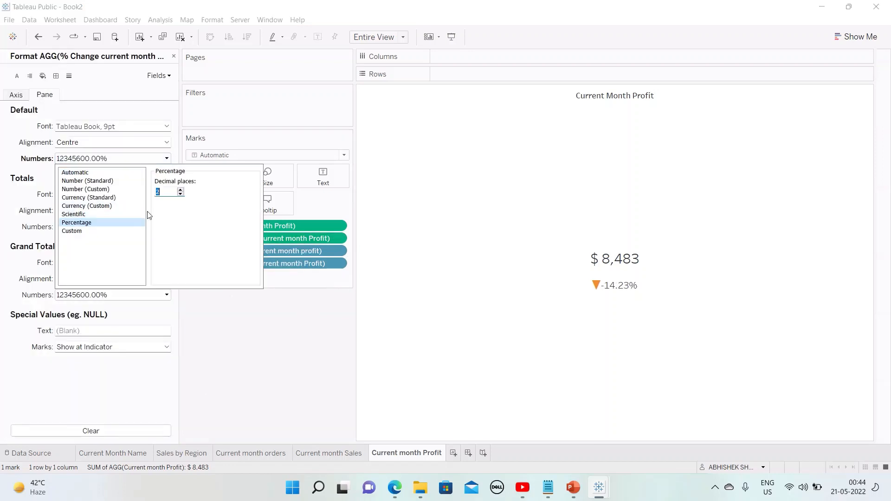
click(181, 194)
click(227, 328)
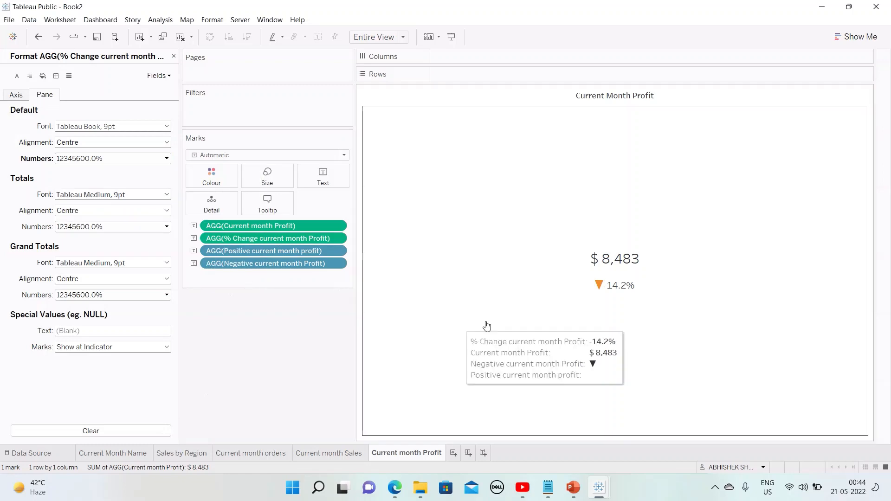
Step: Turn off tooltips on the Current month Profit sheet
click(273, 209)
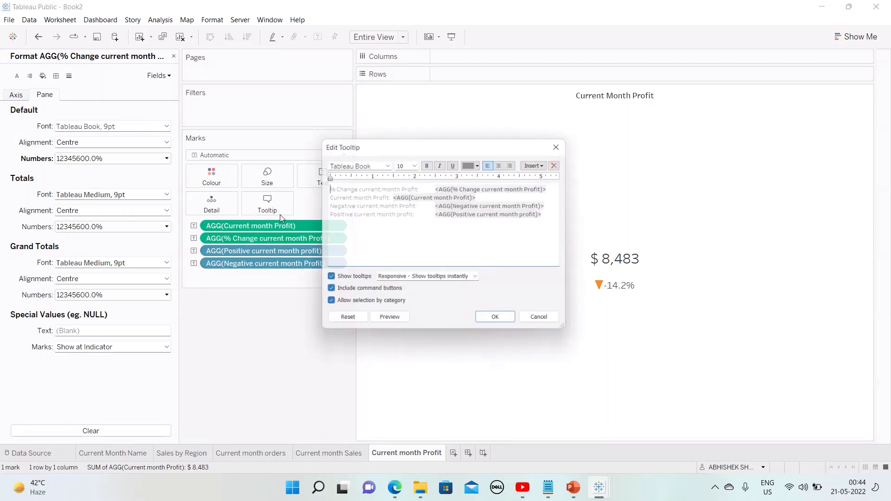
click(326, 280)
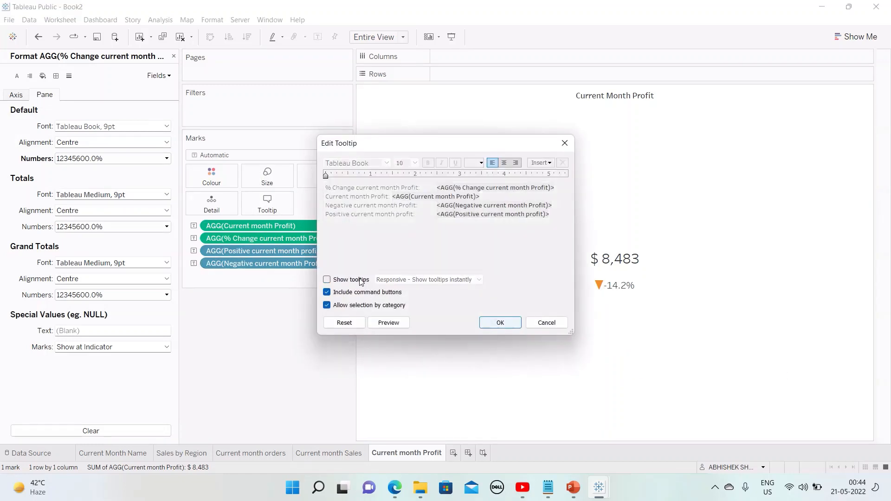
click(501, 323)
Step: Turn off tooltips on the Current month Sales sheet
click(353, 454)
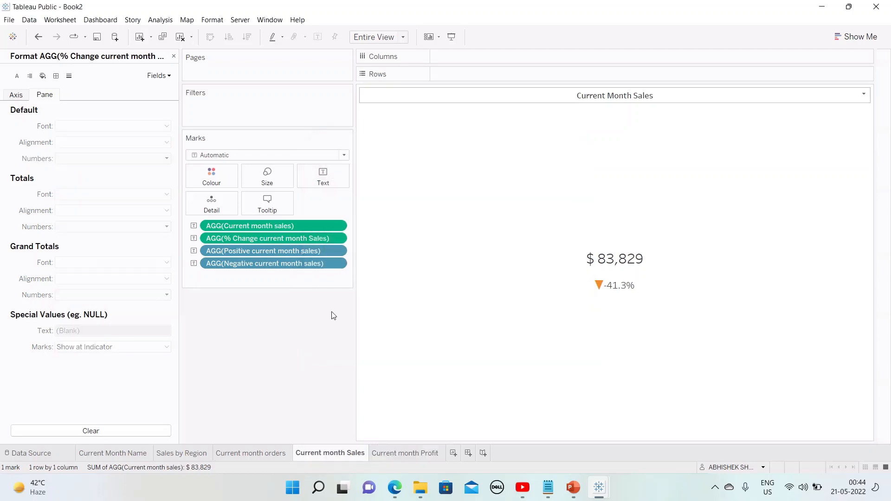
click(267, 207)
click(326, 280)
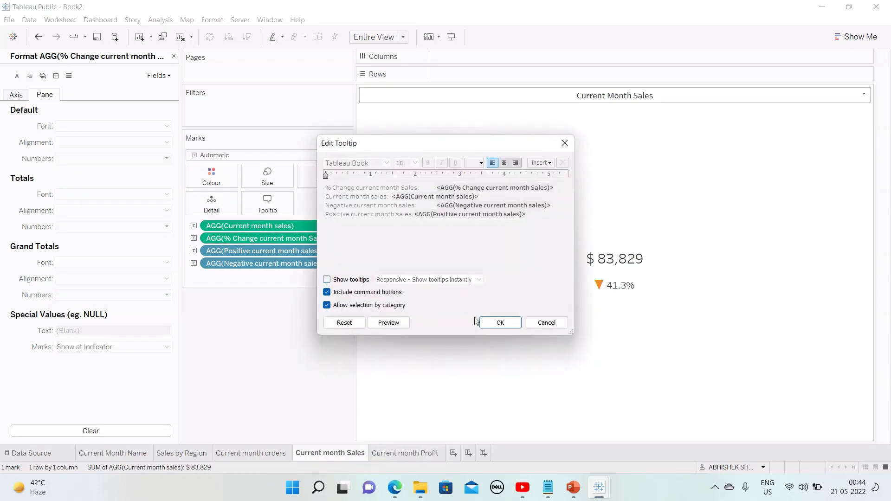
click(500, 323)
Step: Turn off tooltips on the Current month orders sheet and close the formatting pane
click(252, 452)
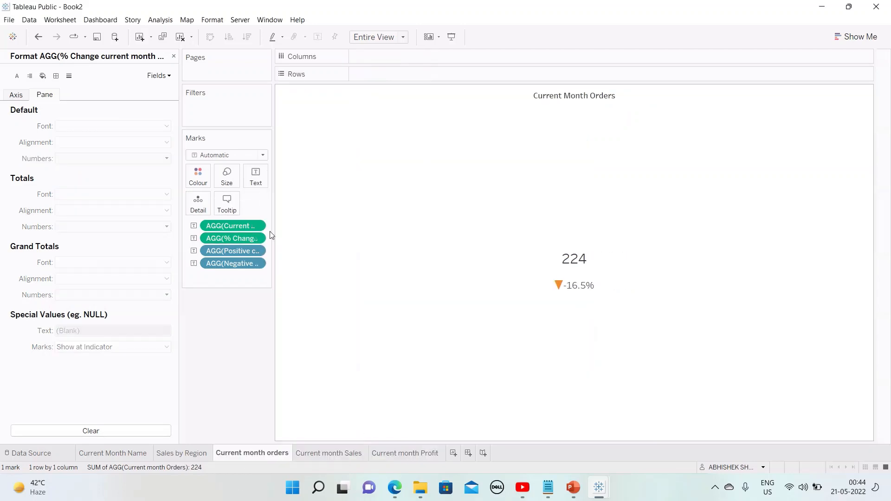
click(227, 204)
click(327, 280)
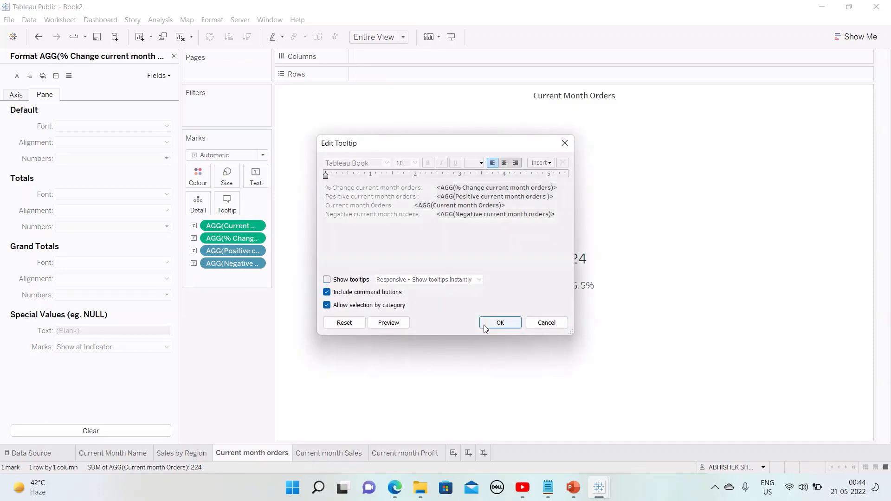
click(485, 323)
click(174, 57)
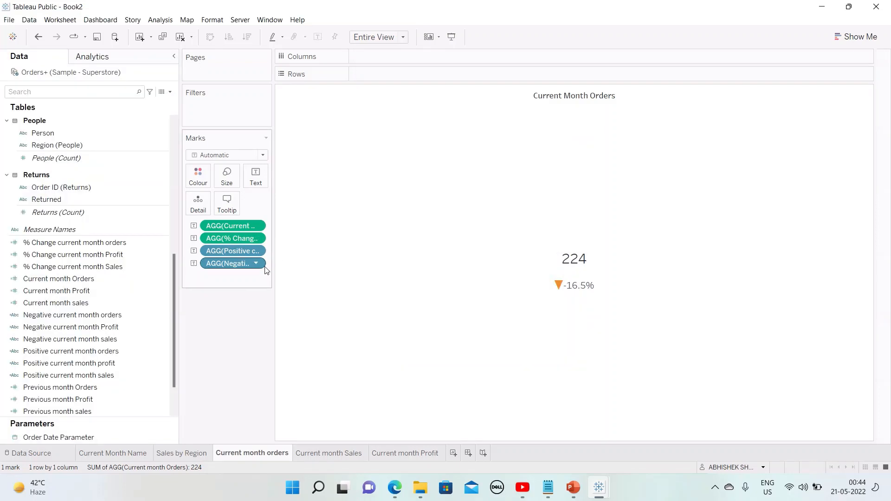
click(340, 450)
click(425, 453)
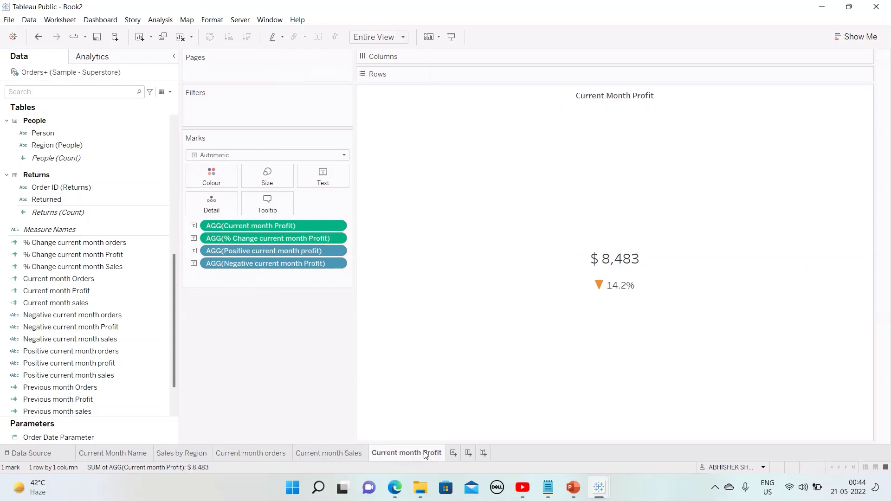
click(247, 453)
click(328, 453)
click(407, 452)
Step: Add a new worksheet and name it 13 month sales trend
click(453, 454)
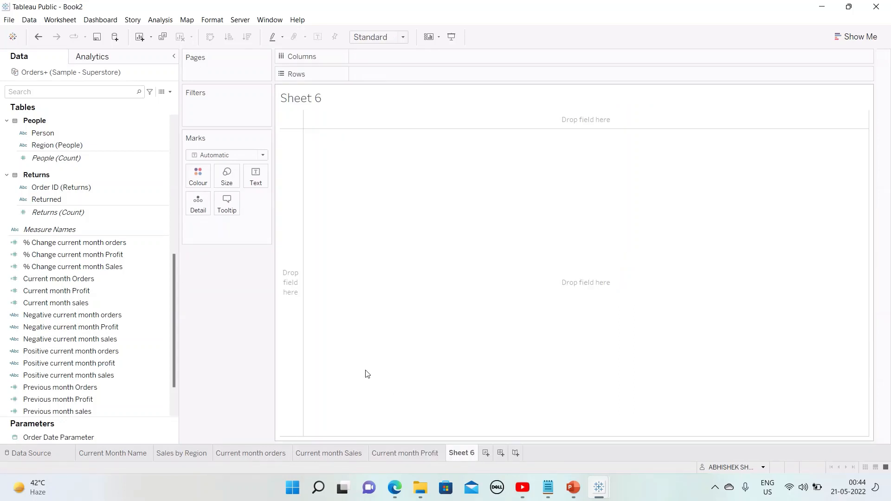
double_click(468, 457)
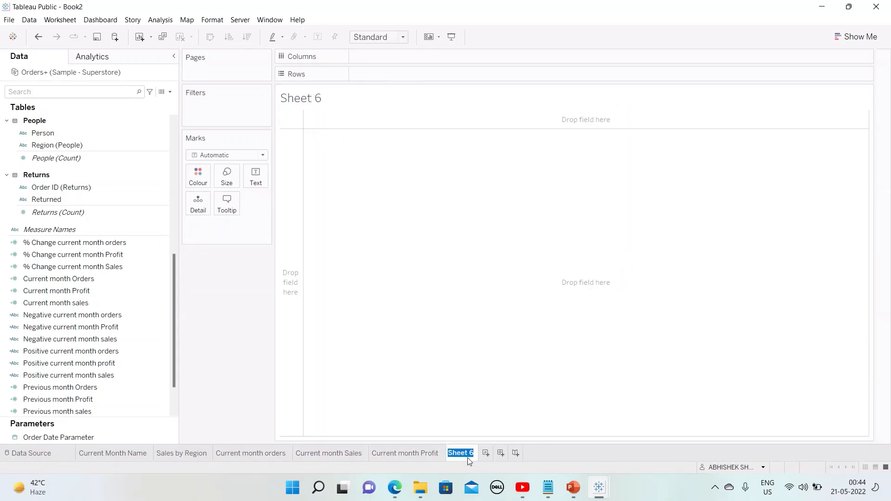
text(Sal)
key(BackSpace)
key(BackSpace)
key(BackSpace)
key(BackSpace)
text(13 month sales tr)
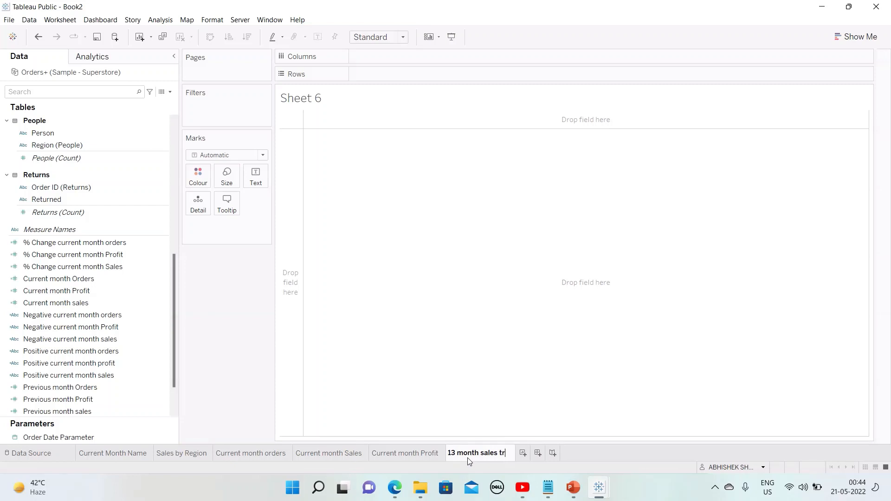
text(end)
key(Return)
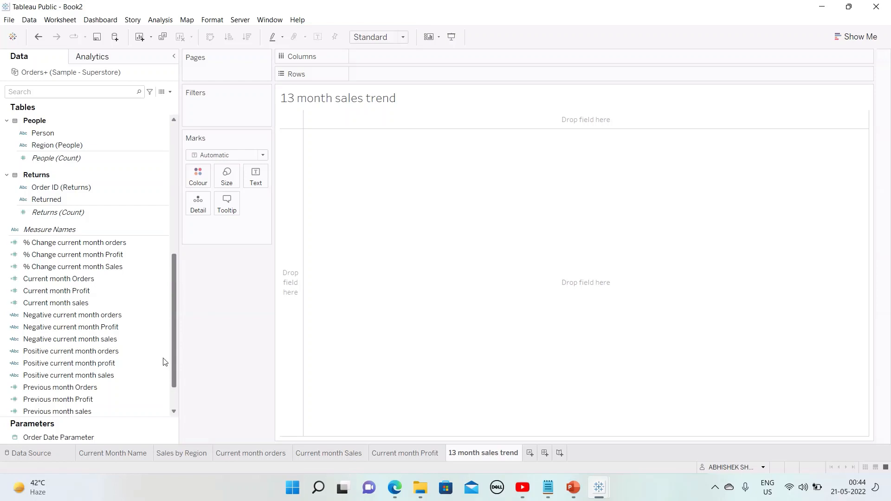
Step: Add Order Date to Rows and set its date level to the continuous month with year (May 2015 format)
click(162, 437)
scroll(174, 267, up, 6)
scroll(176, 126, up, 3)
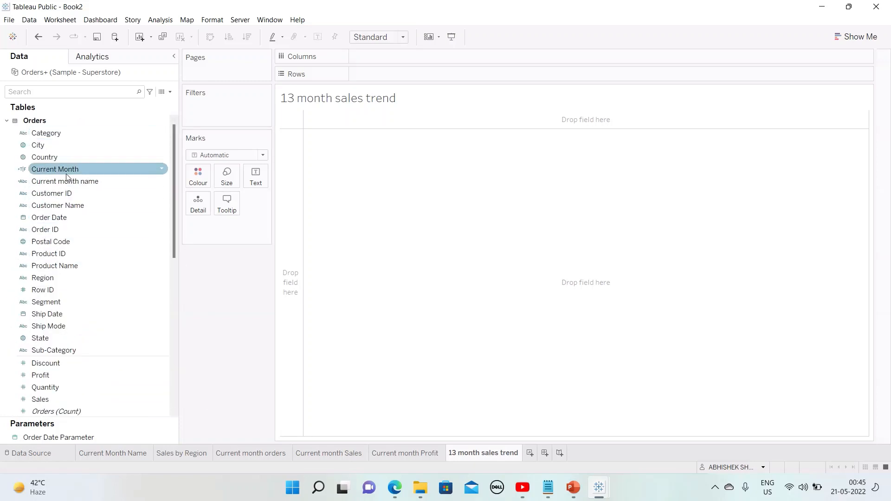
click(59, 279)
scroll(62, 297, down, 3)
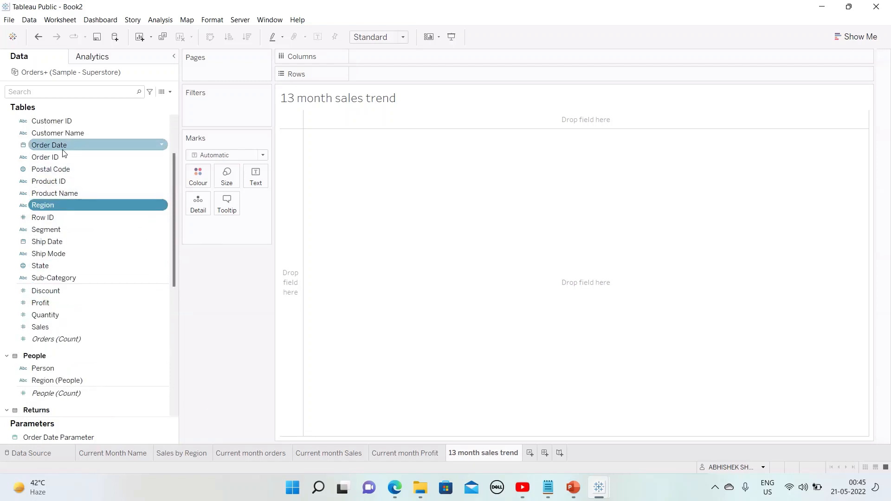
drag(65, 147, 411, 76)
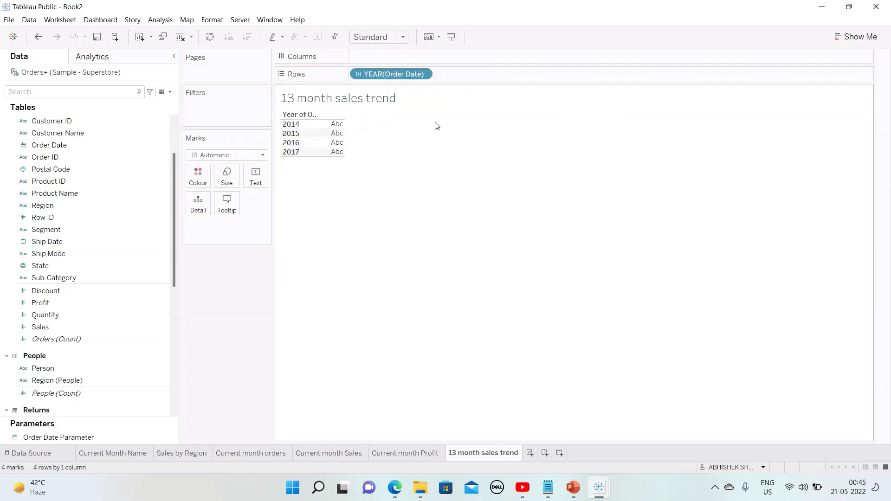
click(423, 76)
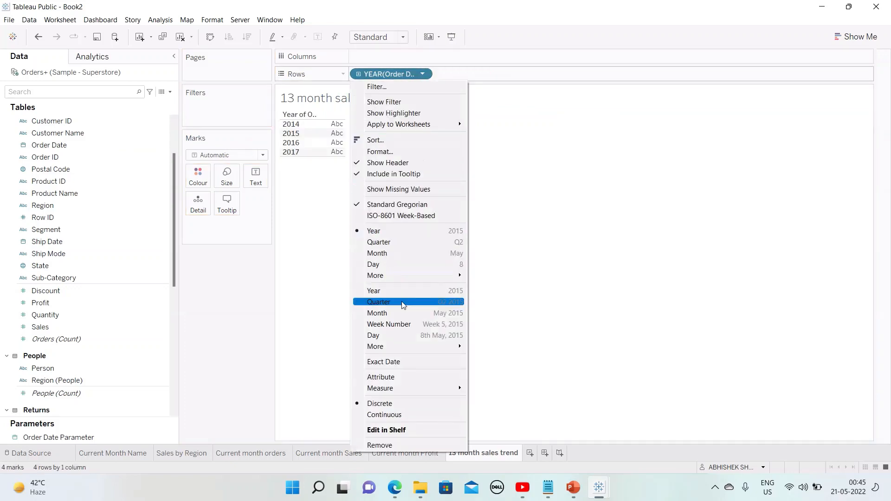
click(403, 315)
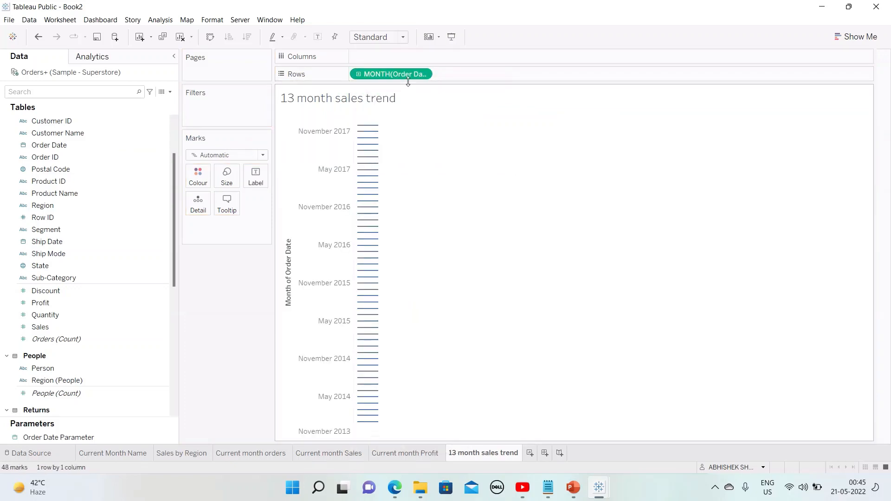
Step: Make the Order Date month on Rows discrete and add Sales as the values in the table
click(422, 74)
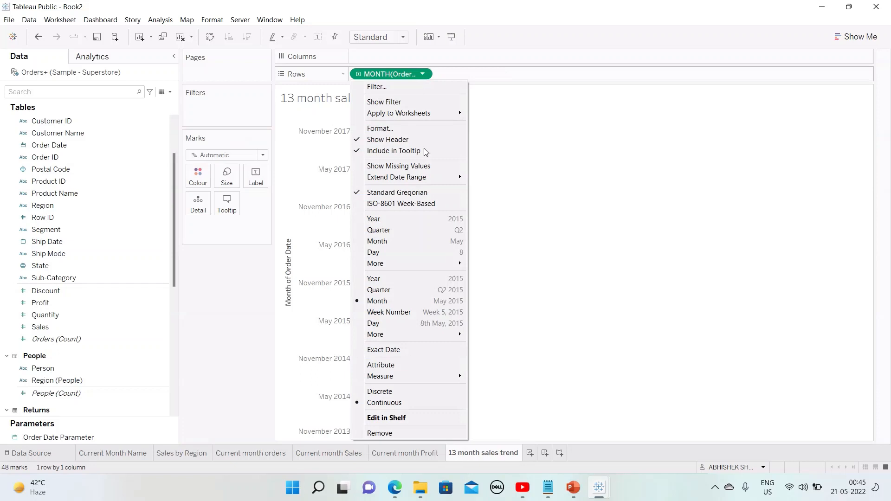
click(394, 391)
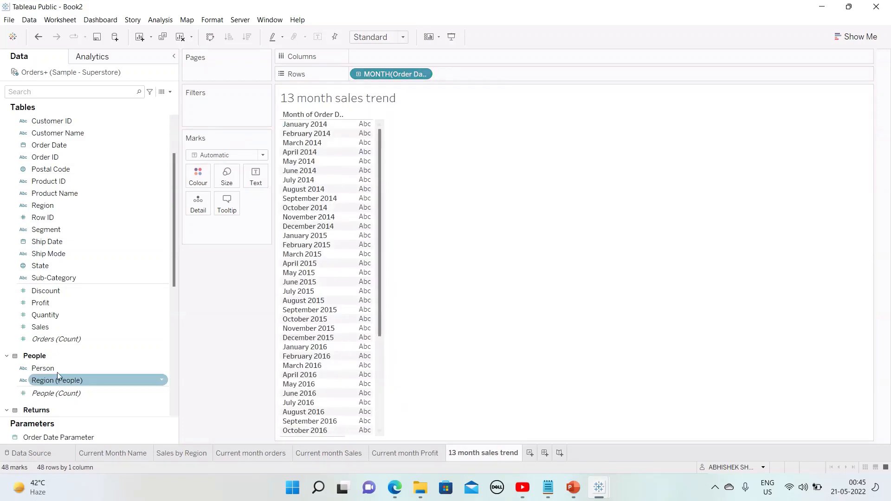
drag(50, 331, 368, 291)
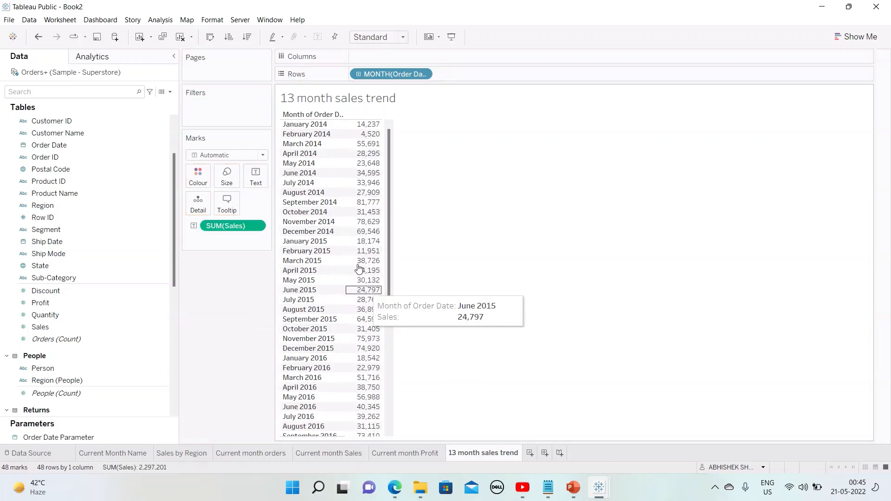
Step: Look through the monthly sales table from January 2014 to December 2017
scroll(322, 190, down, 5)
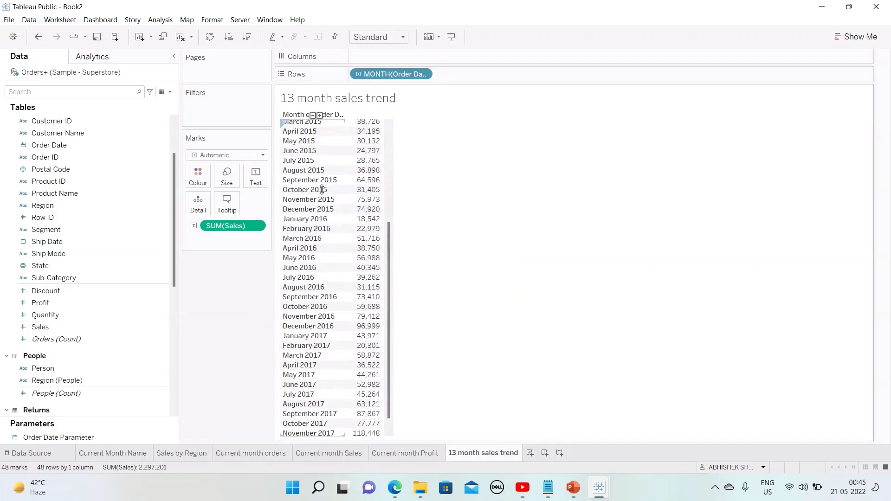
scroll(321, 190, down, 1)
scroll(321, 190, up, 5)
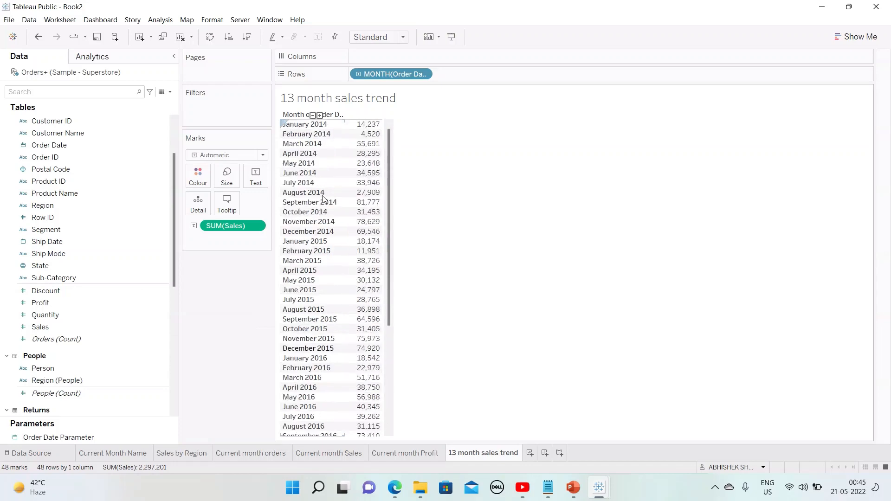
scroll(320, 380, down, 5)
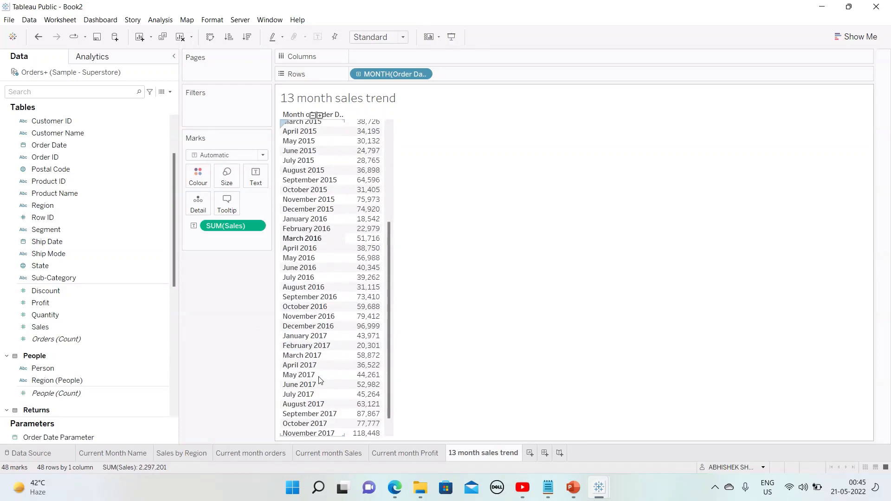
scroll(320, 380, up, 5)
scroll(328, 255, down, 5)
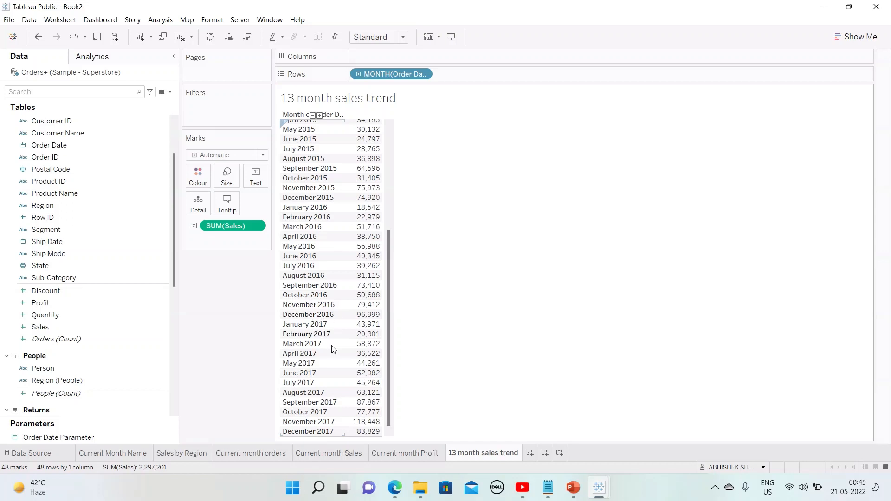
Step: Create a calculated field named Rolling 13 month trend
click(170, 92)
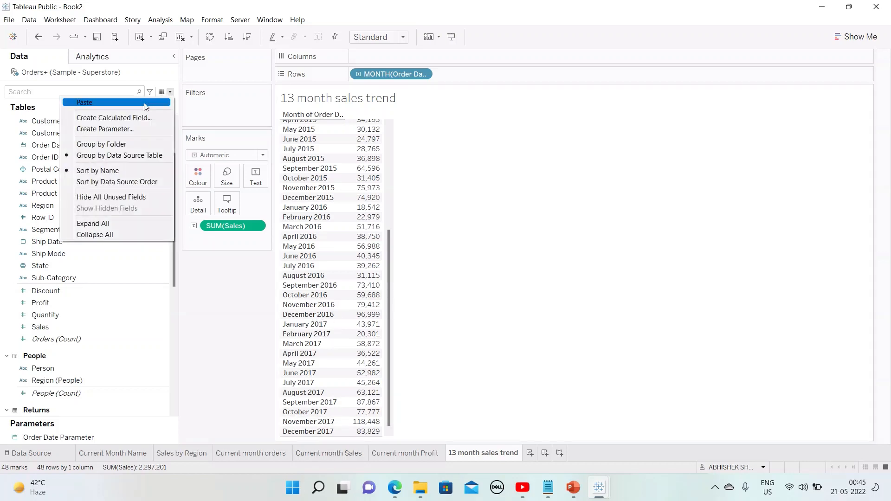
click(141, 118)
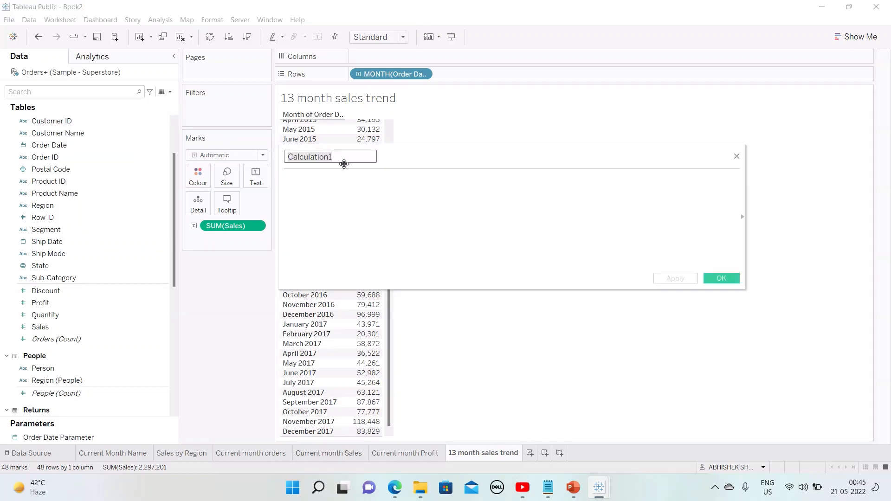
text(Rolling)
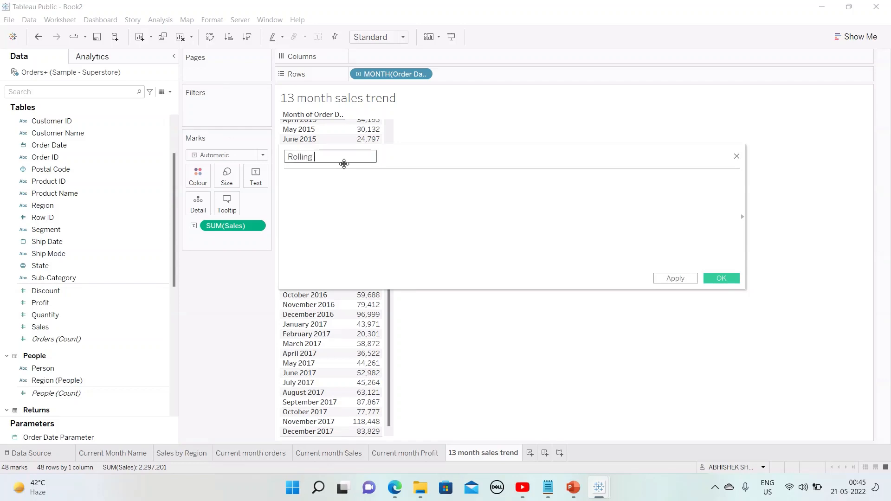
text( 13 month trend)
key(Tab)
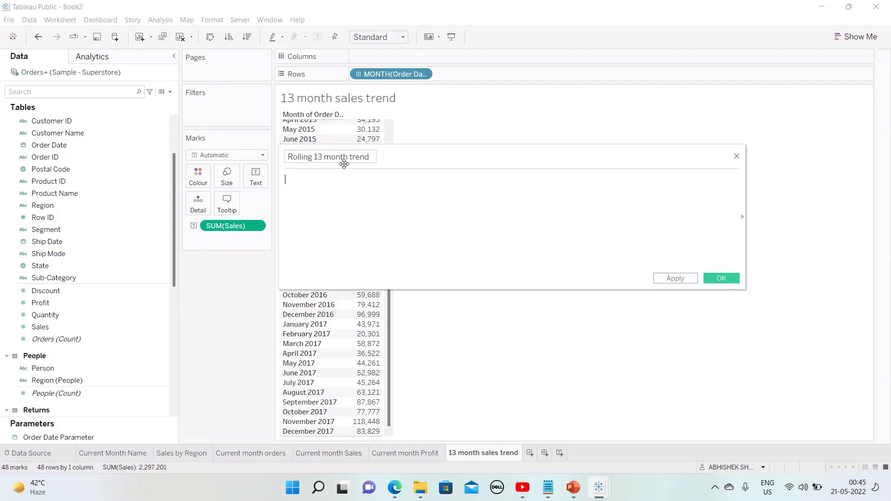
Step: Enter the calculation's first condition as DATEDIFF('month',[Order Date],[Order Date Parameter]) <=12
text(date)
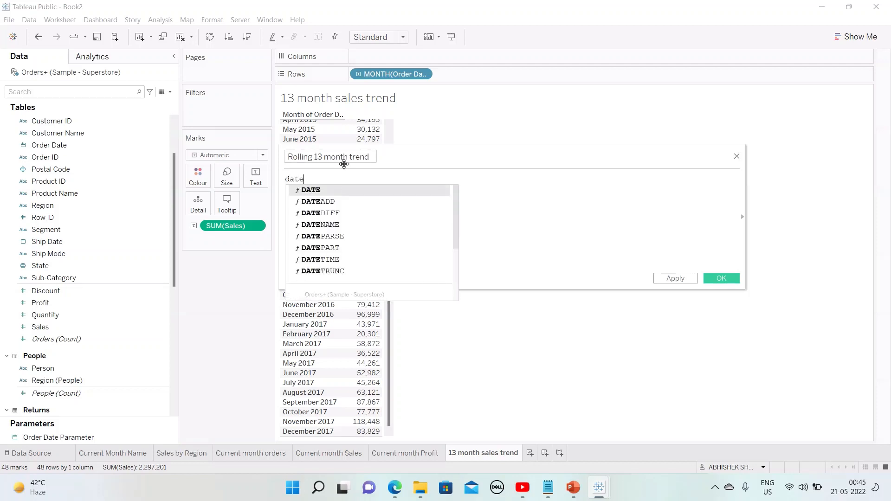
key(Down)
key(Down)
key(Return)
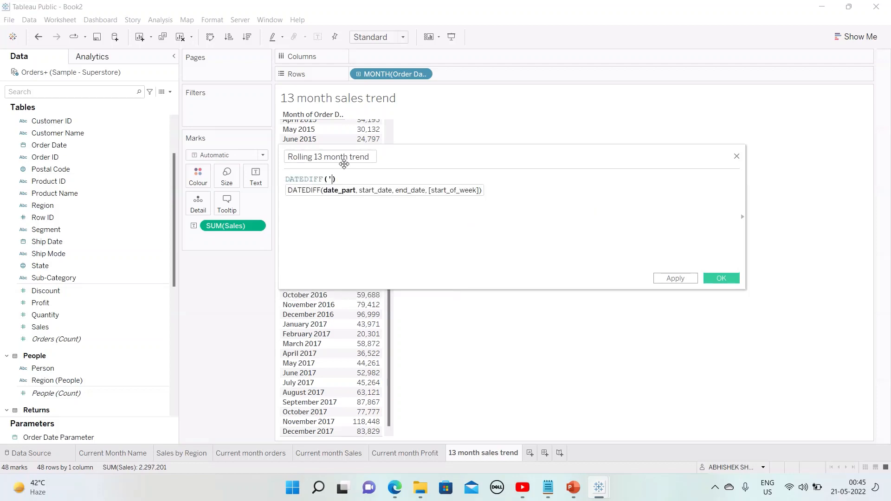
text('mon)
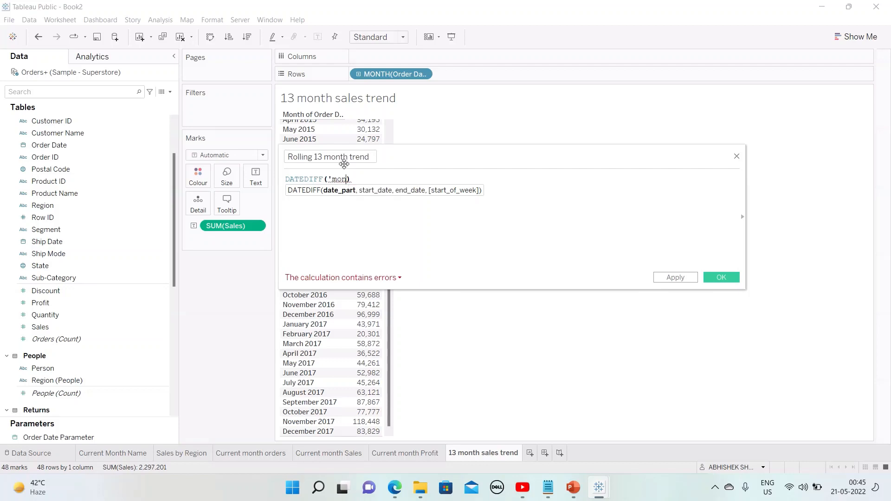
text(th')
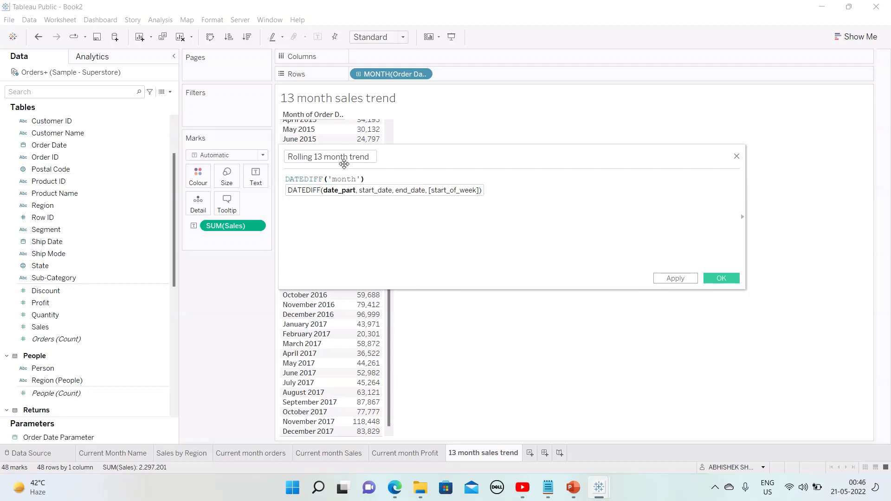
text(,order)
key(Return)
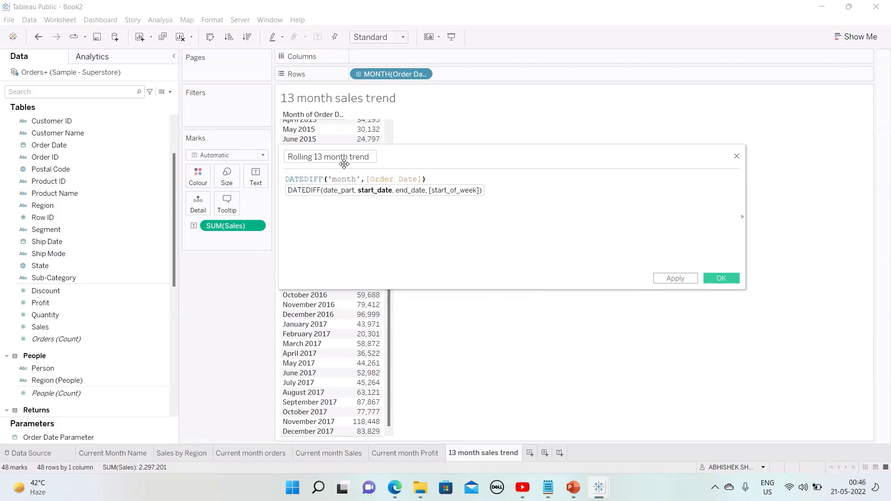
text(,ord)
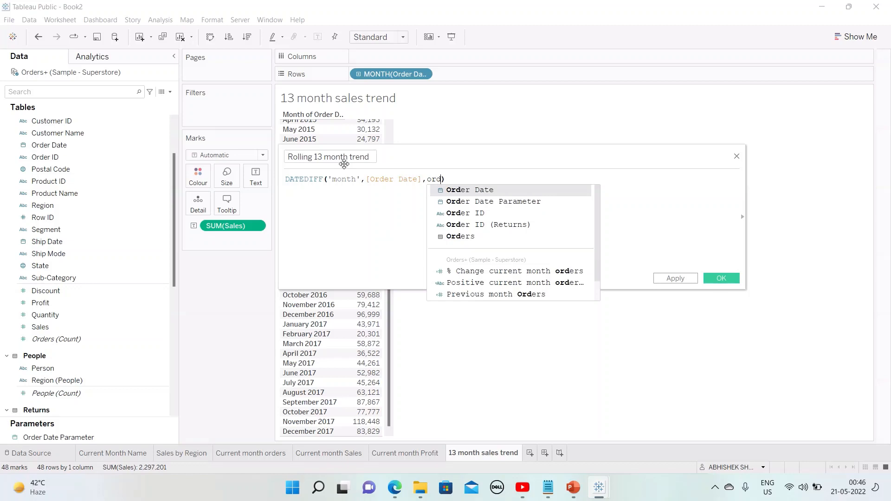
key(Down)
key(Return)
text())
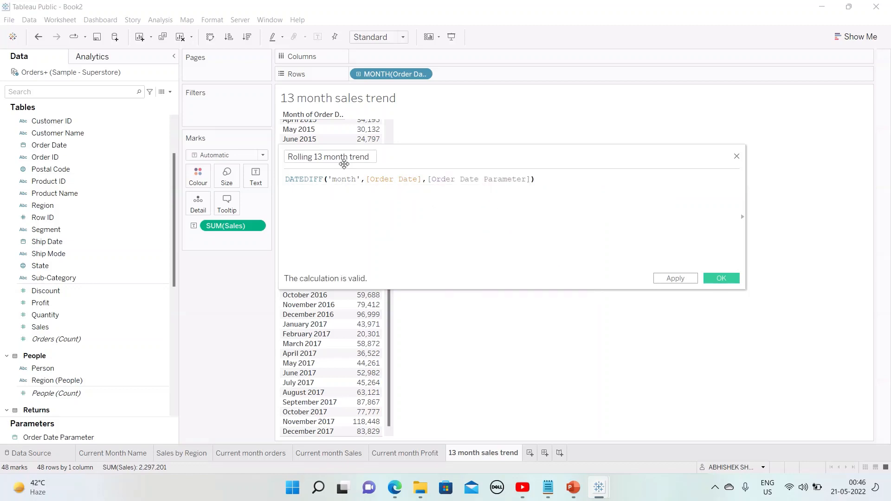
text( <=12)
Step: Add the second condition, and DATEDIFF('month',[Order Date],[Order Date Parameter]) >=0, to the calculation and save the field
key(Return)
text(and)
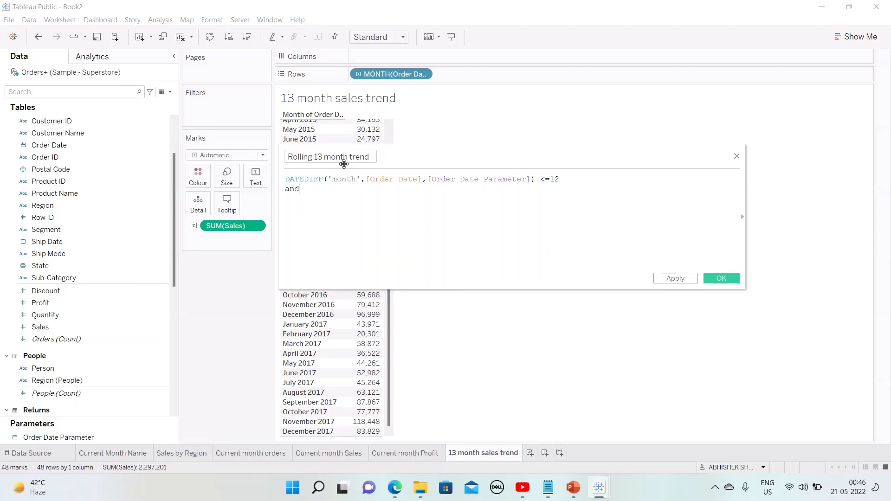
key(shift+Down)
key(ctrl+c)
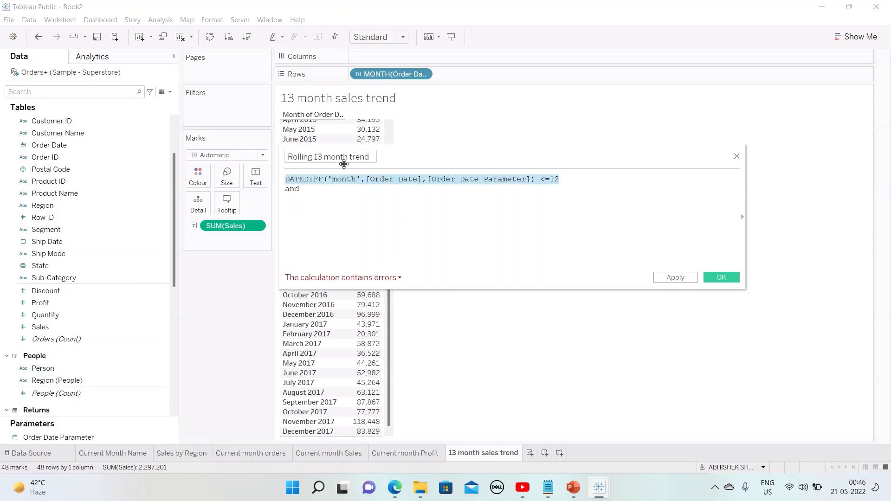
key(End)
key(ctrl+v)
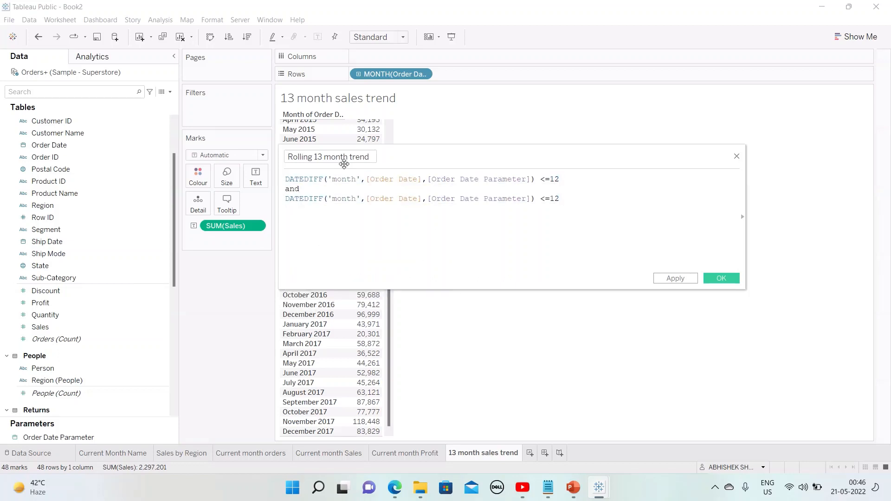
key(BackSpace)
key(BackSpace)
key(BackSpace)
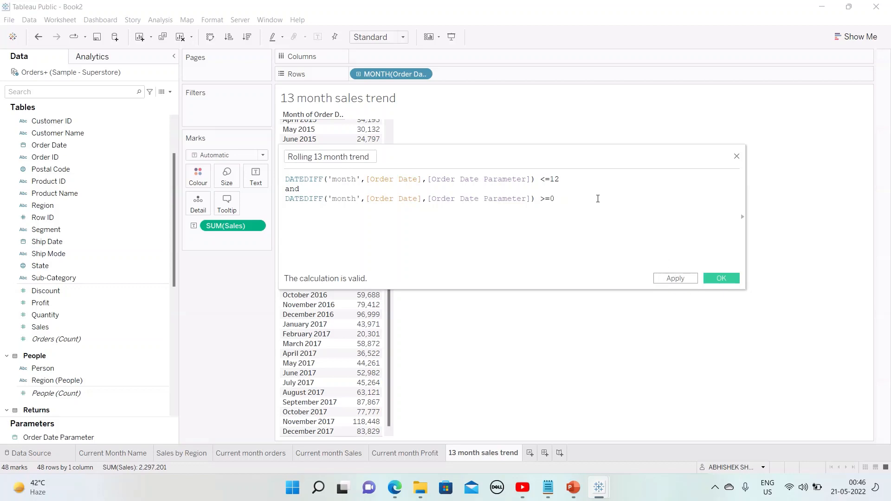
click(675, 278)
click(690, 278)
click(714, 277)
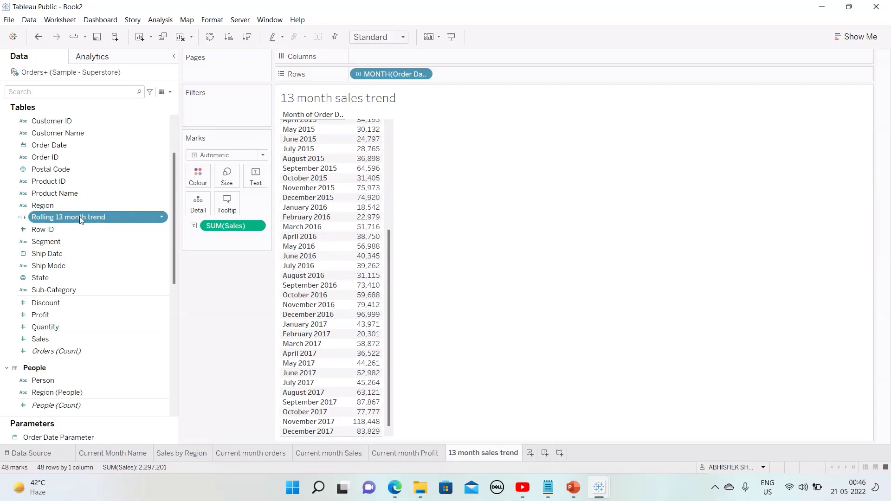
Step: Filter the sheet by the Rolling 13 month trend field, keeping only True
mouse_move(76, 217)
mouse_down()
mouse_move(135, 192)
mouse_move(219, 111)
mouse_move(239, 143)
mouse_move(242, 117)
mouse_move(258, 113)
mouse_up()
click(351, 168)
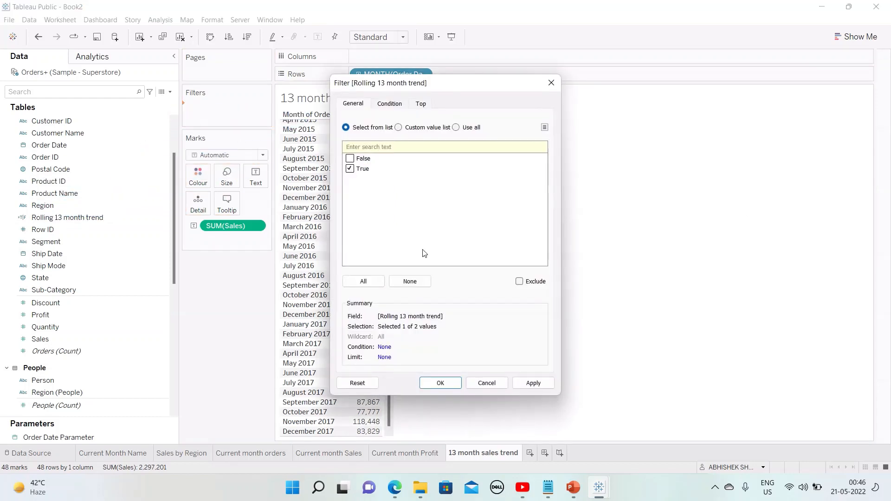
click(529, 384)
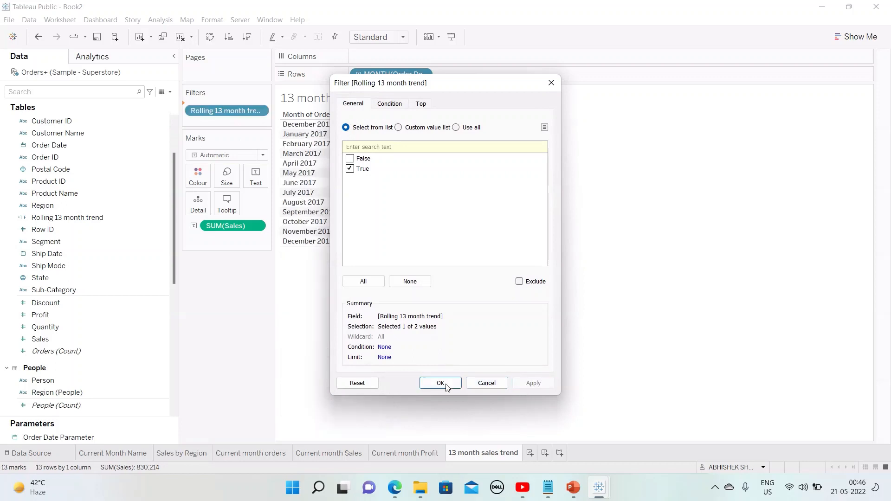
click(441, 383)
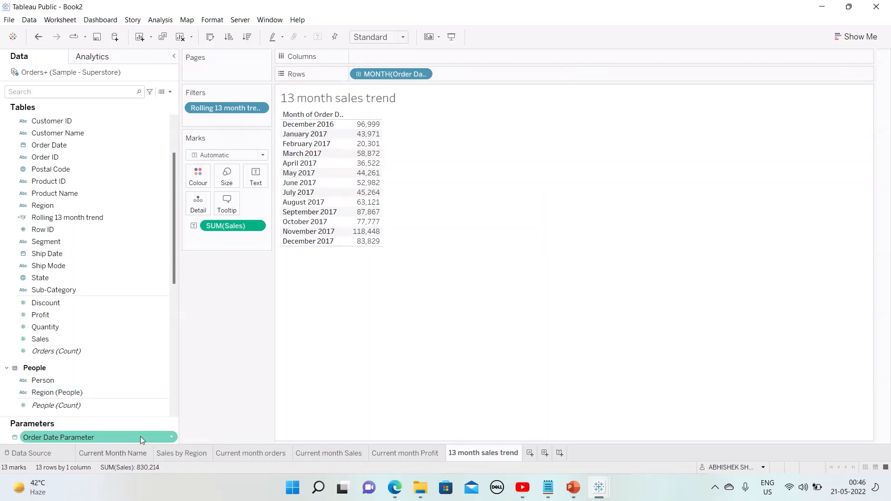
Step: Show the Order Date Parameter control on the sheet and set it back to October, 2017
click(168, 439)
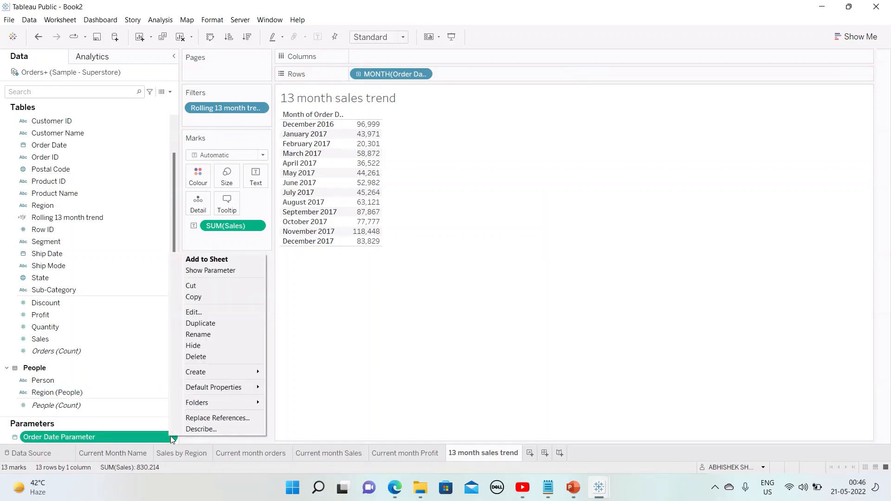
click(207, 274)
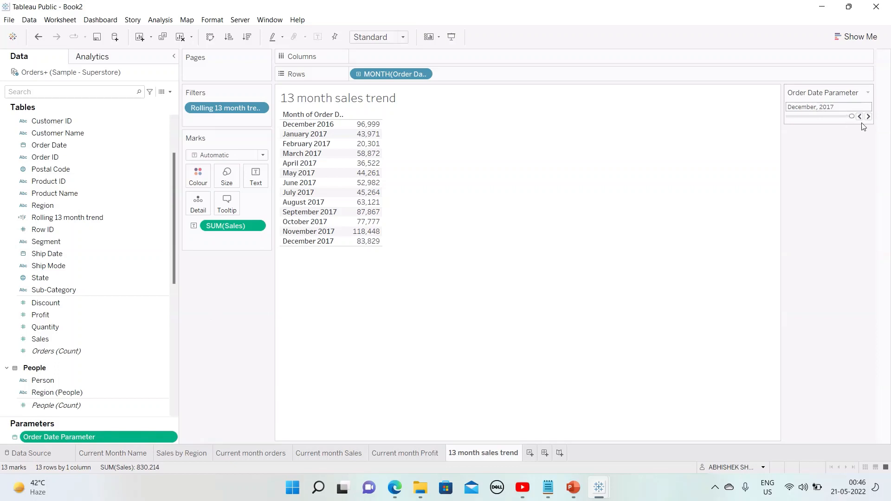
click(860, 116)
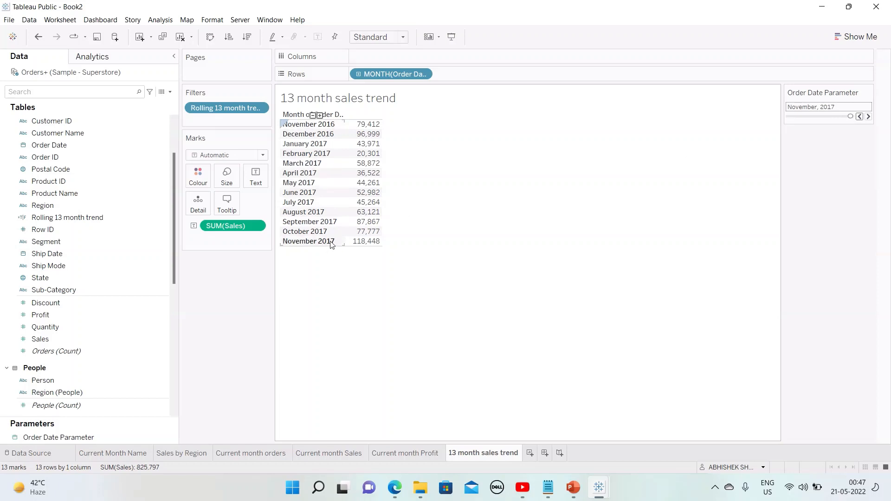
click(860, 117)
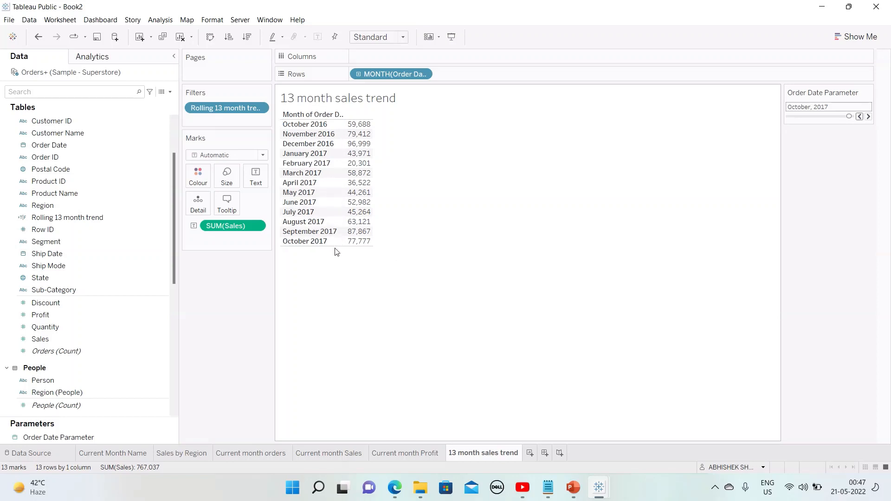
Step: Increase the table's row height and convert the table to a continuous line chart
drag(334, 246, 335, 251)
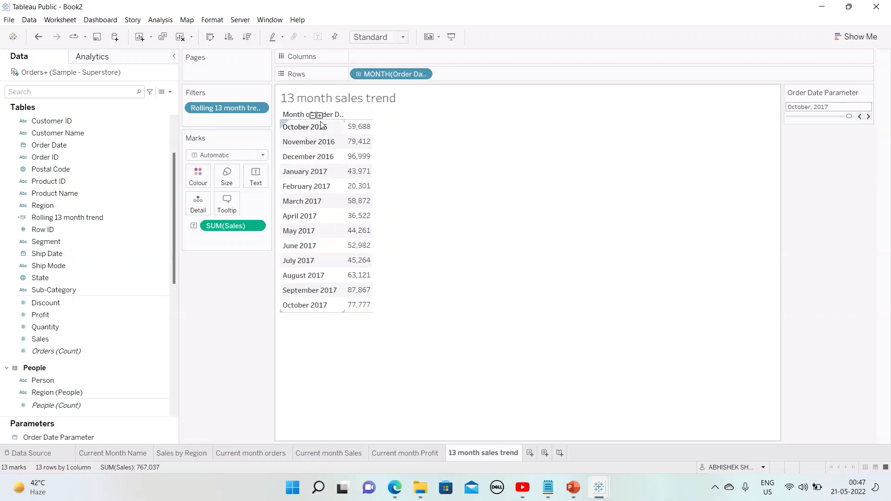
click(854, 37)
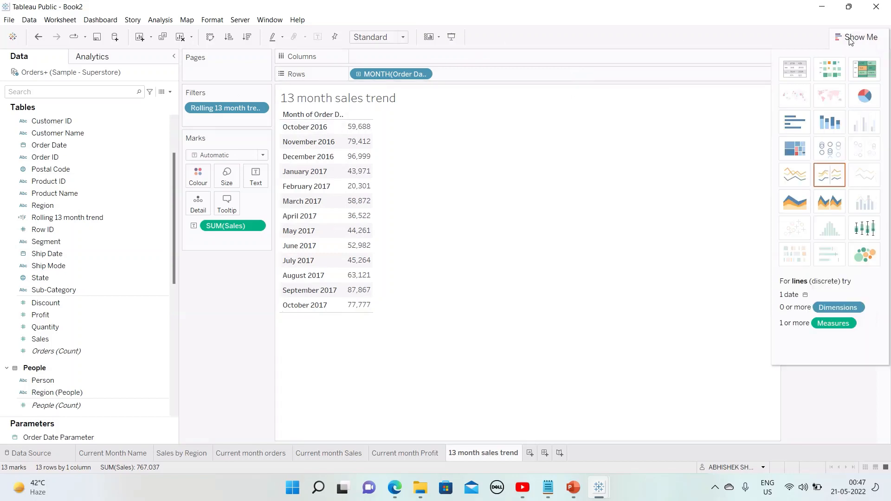
click(796, 176)
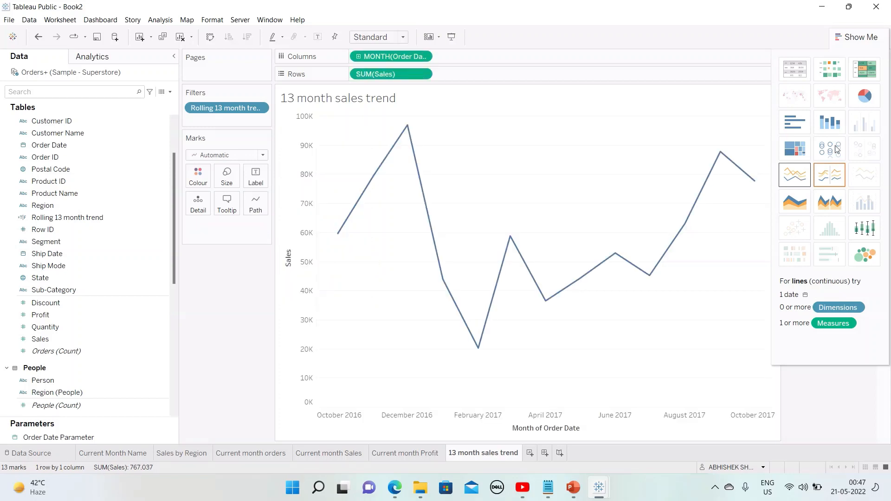
click(869, 40)
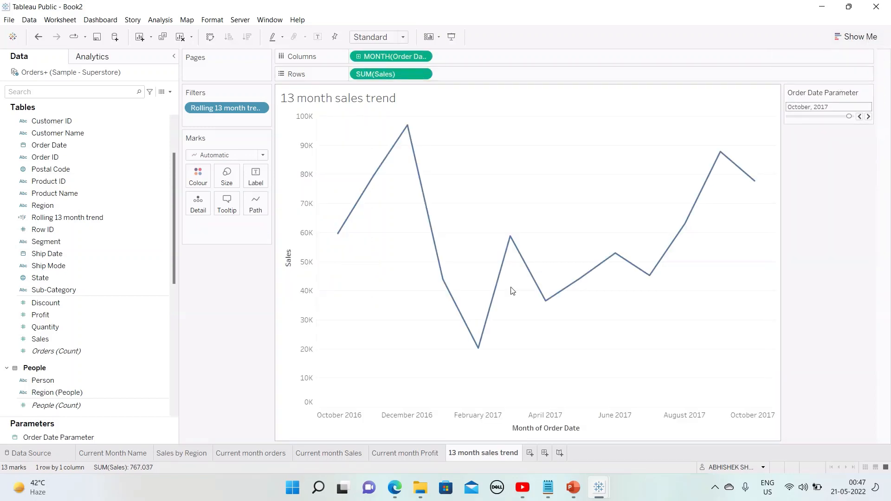
Step: Format the dates on the Order Date axis with the custom format mmm yy
right_click(352, 419)
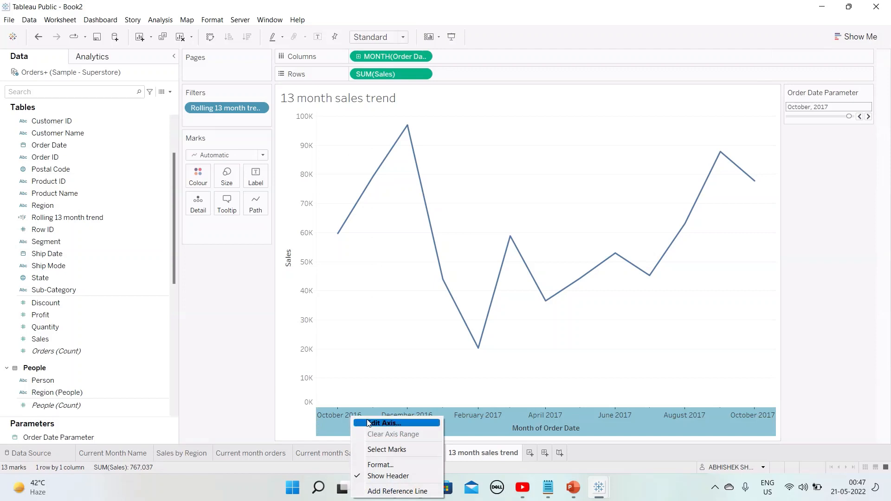
click(393, 465)
click(15, 96)
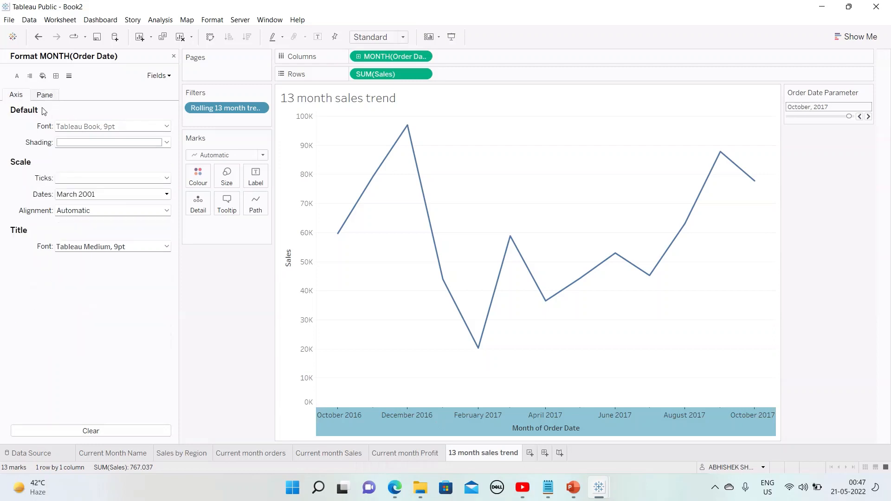
click(94, 196)
scroll(93, 299, down, 5)
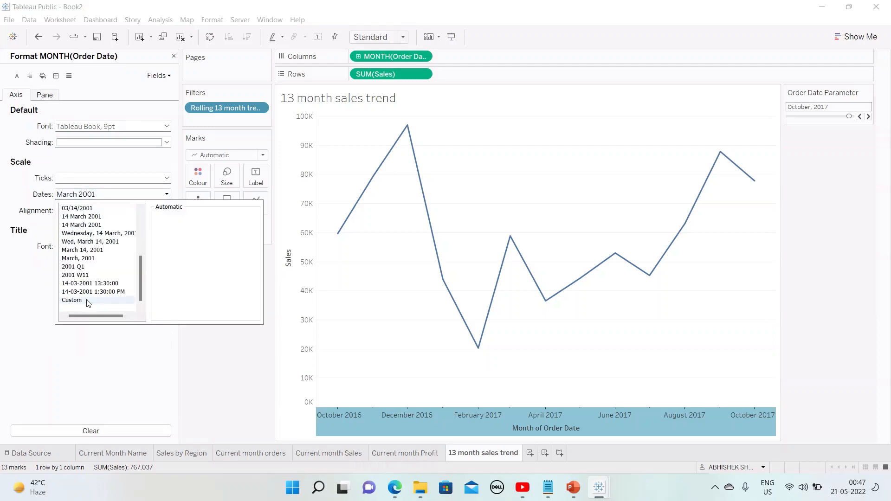
click(88, 300)
text(mmm yy)
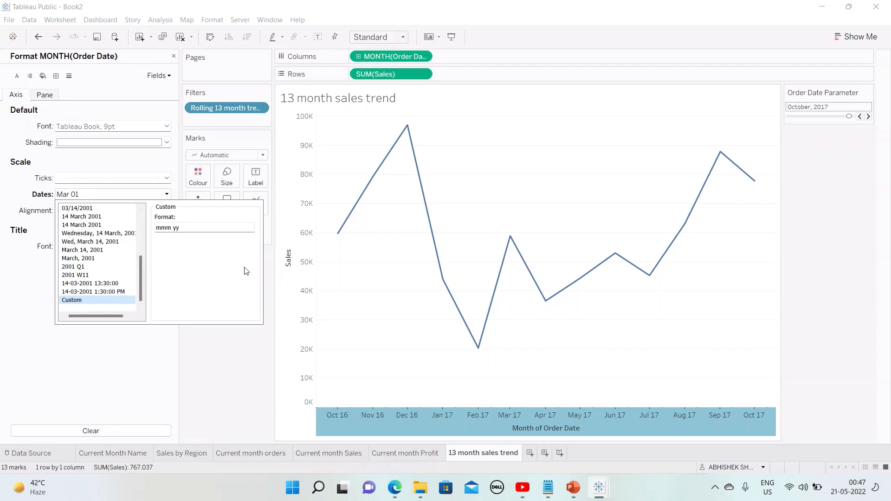
click(244, 369)
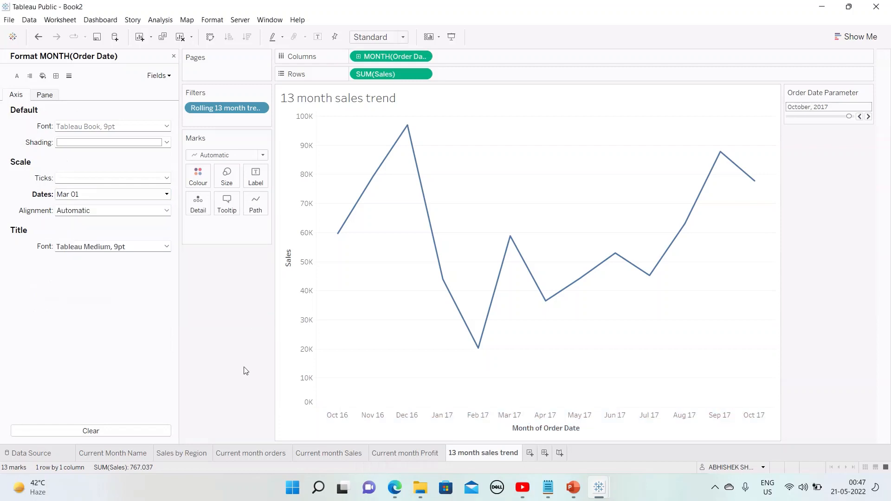
Step: Remove the title from the Month of Order Date axis
right_click(526, 431)
key(Escape)
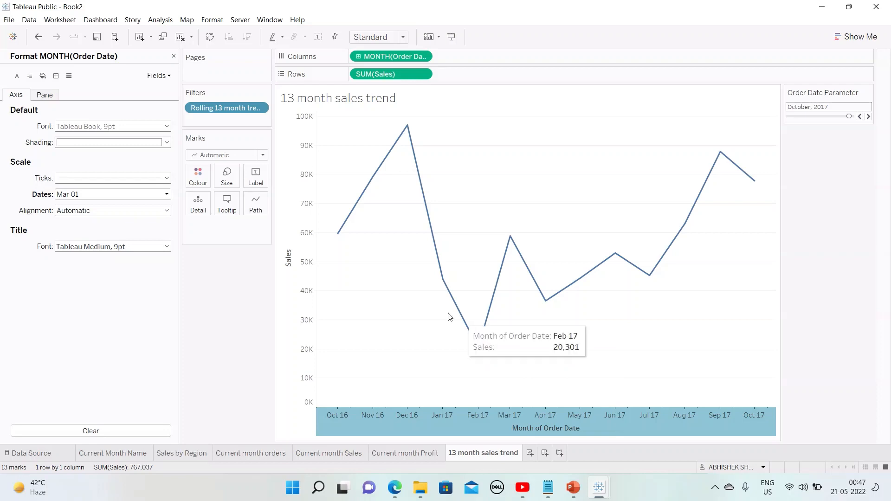
click(408, 329)
key(BackSpace)
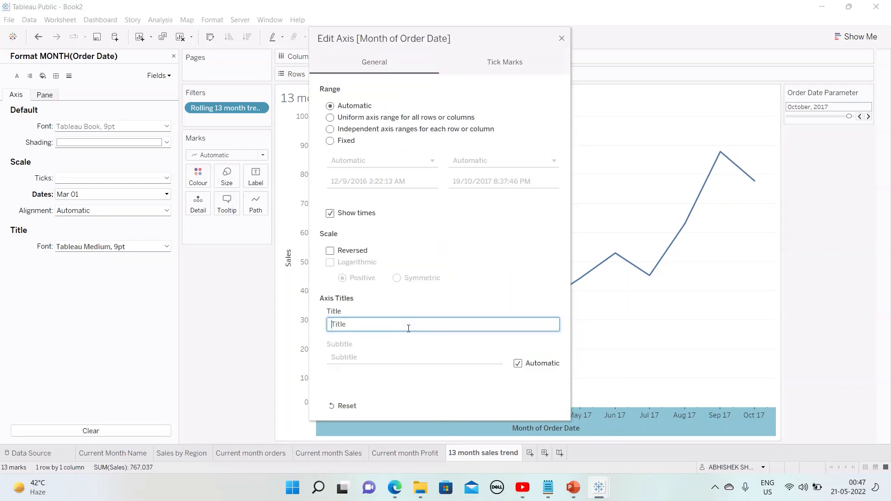
click(562, 38)
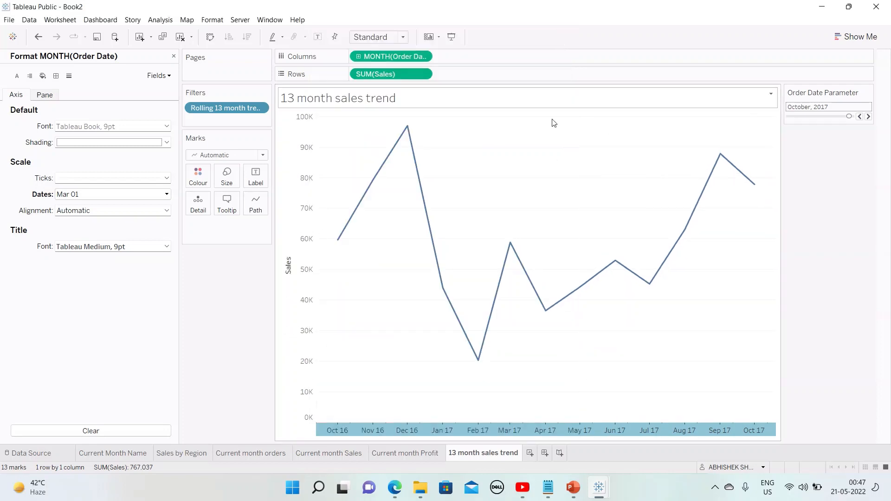
Step: Remove the row grid lines from the 13 month sales trend chart and hide its Sales axis header
click(174, 56)
right_click(457, 184)
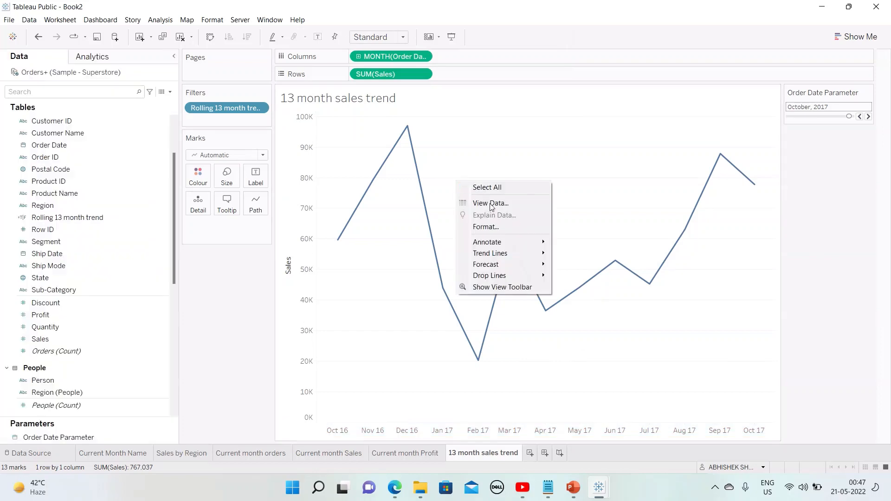
click(487, 227)
click(69, 76)
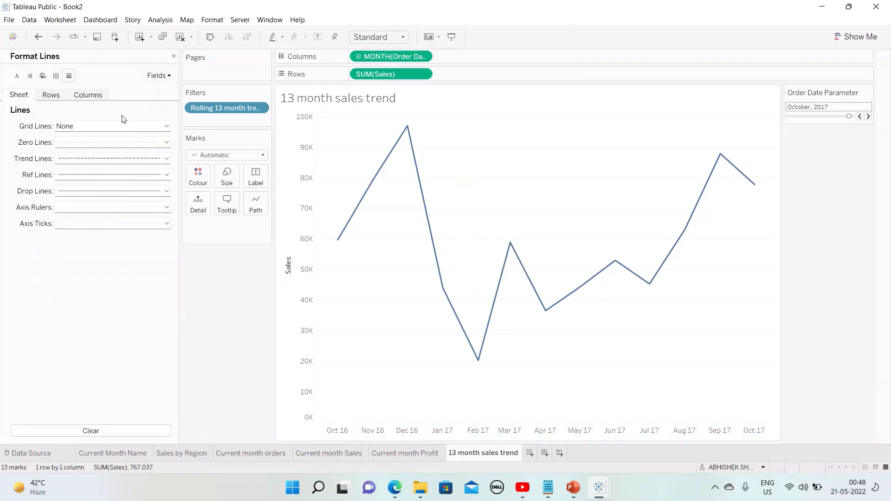
click(52, 95)
click(111, 126)
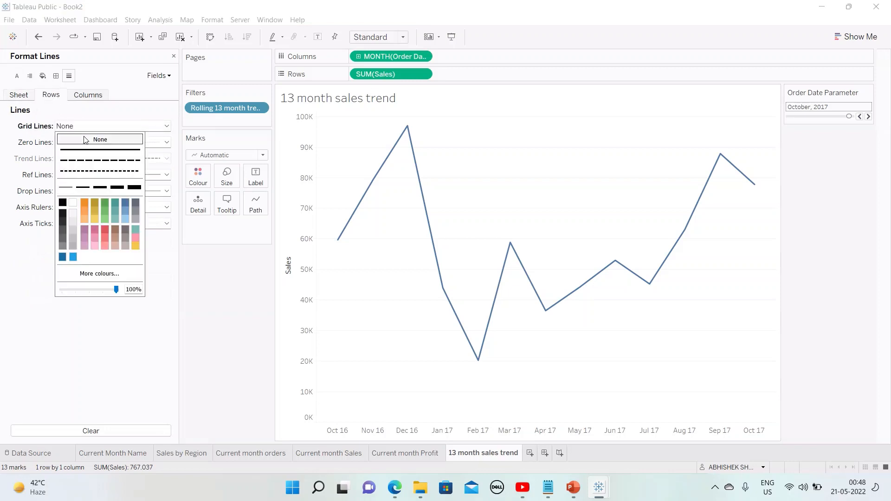
click(218, 307)
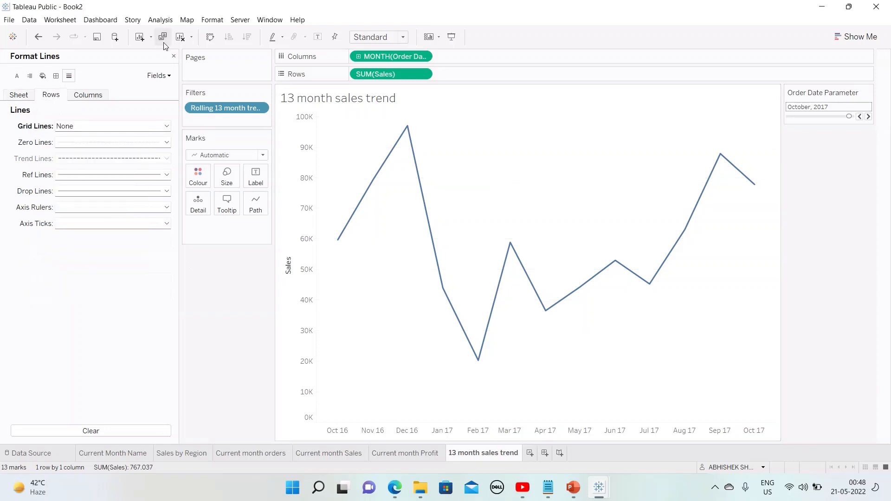
click(173, 55)
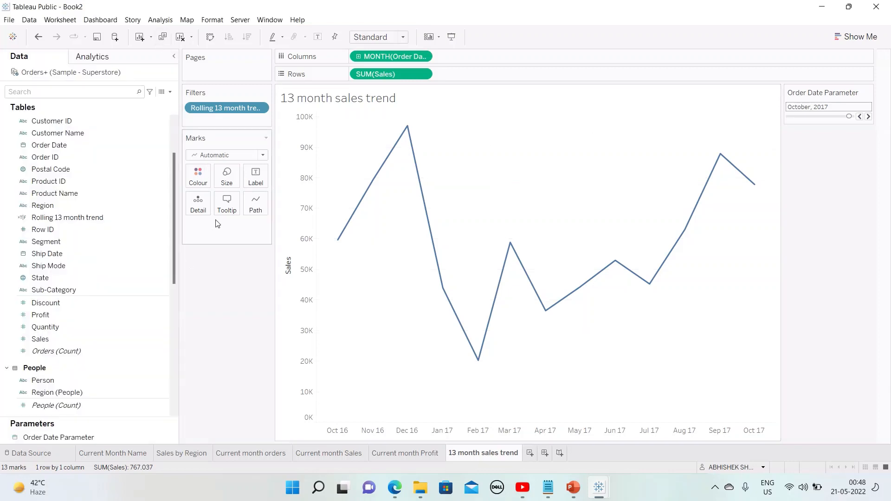
right_click(308, 222)
click(336, 280)
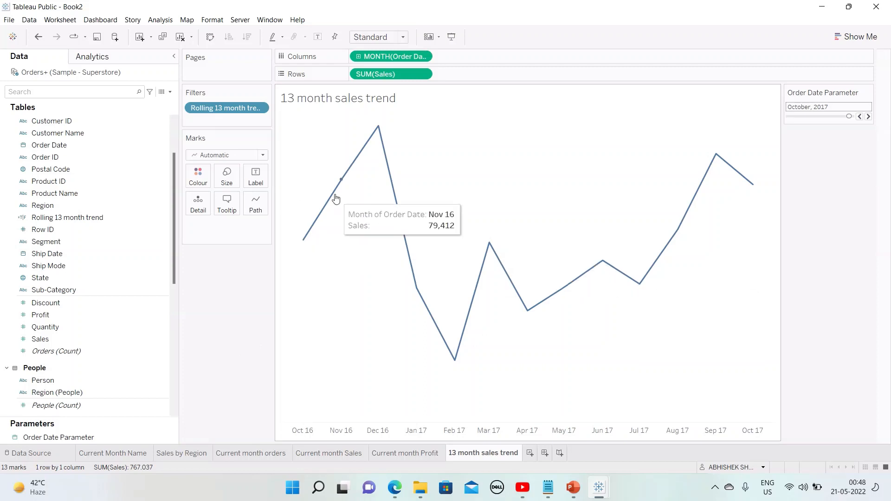
Step: Remove the "Month of Order Date:" label from the chart's tooltip, keeping the month and sales fields
click(227, 203)
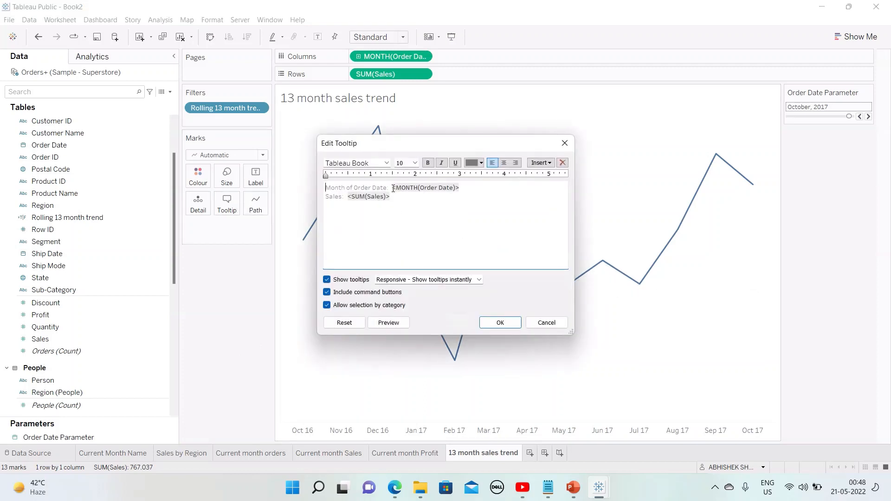
drag(393, 188, 248, 193)
key(BackSpace)
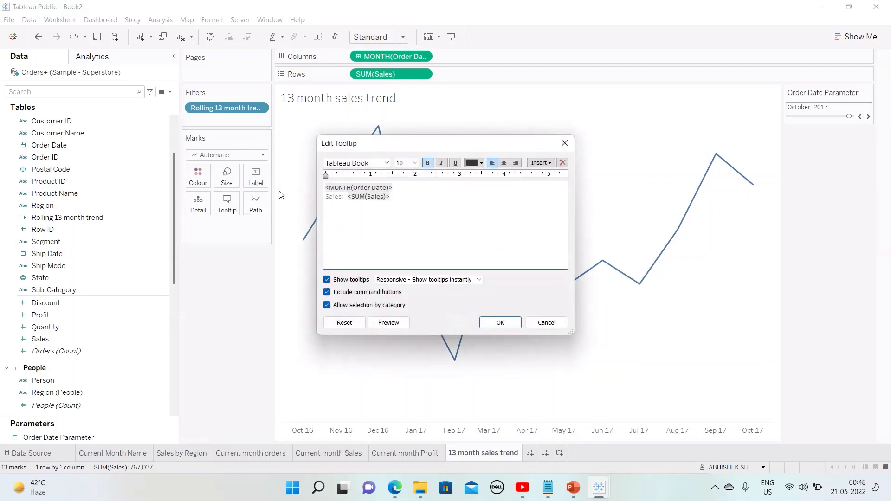
key(ctrl+a)
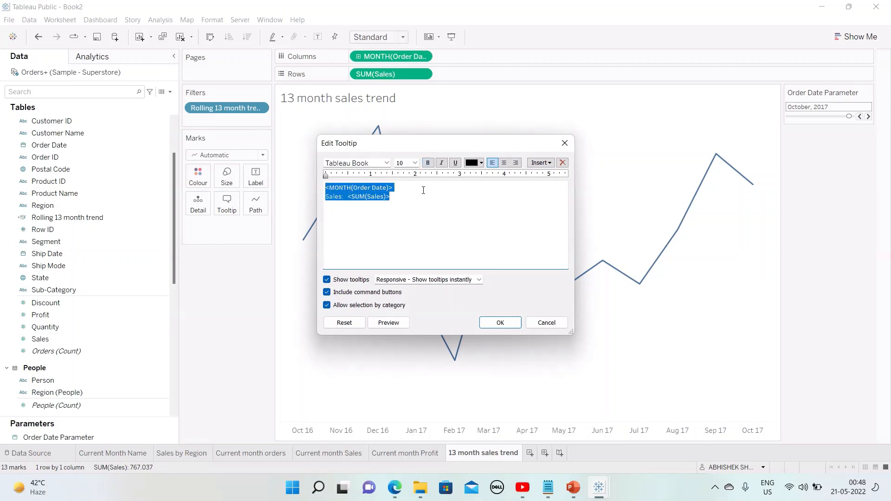
click(500, 324)
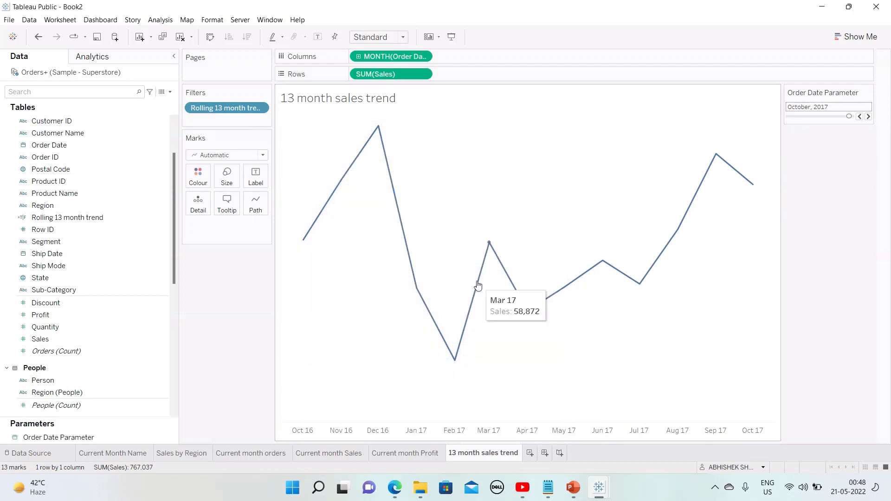
Step: Format the pane numbers of SUM(Sales) as custom currency with a $ prefix and no decimal places
click(422, 74)
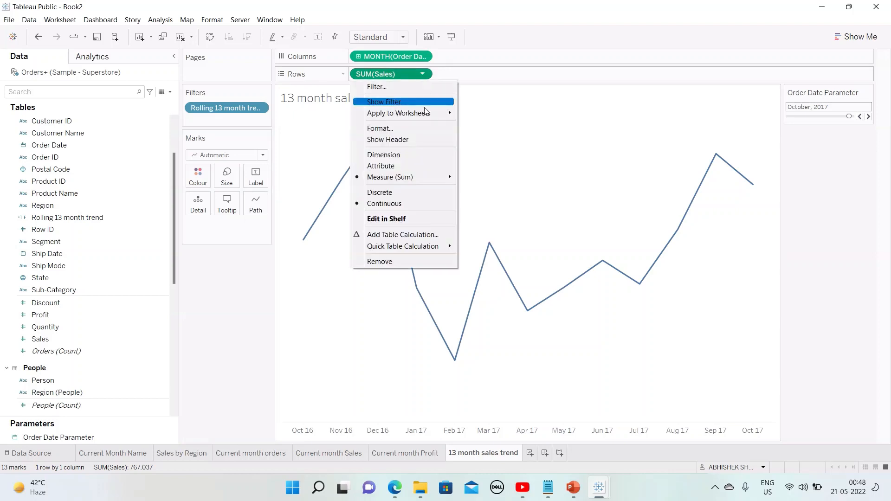
click(404, 130)
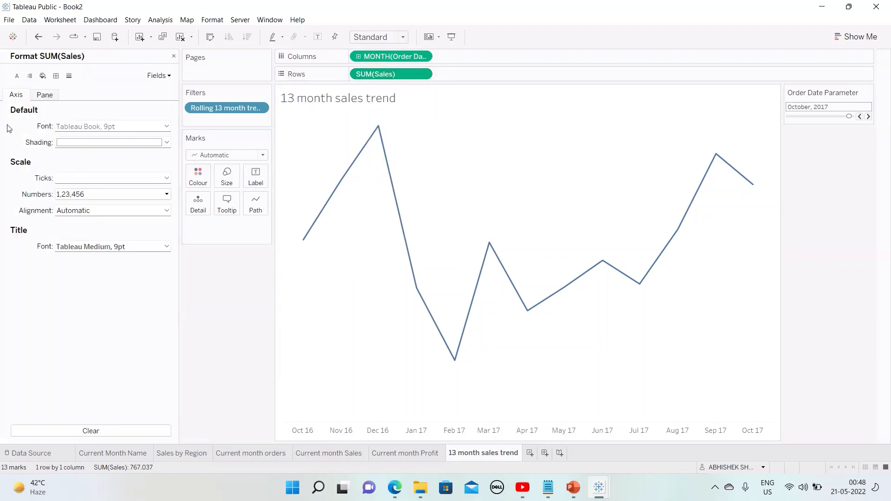
click(48, 96)
click(106, 159)
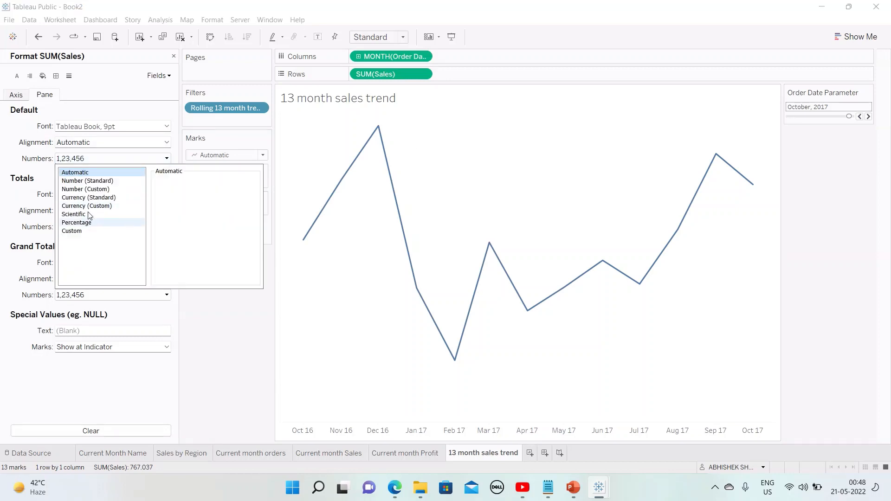
click(91, 205)
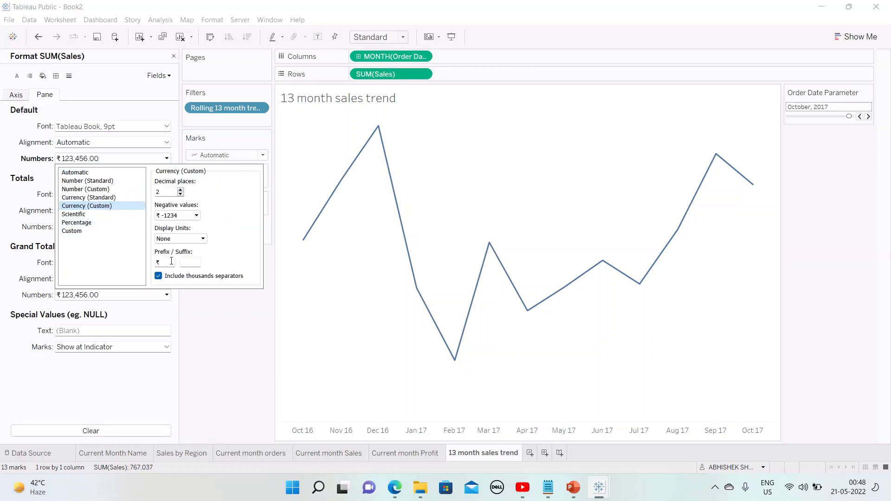
click(172, 261)
key(BackSpace)
text($)
double_click(181, 194)
click(223, 310)
mouse_move(411, 259)
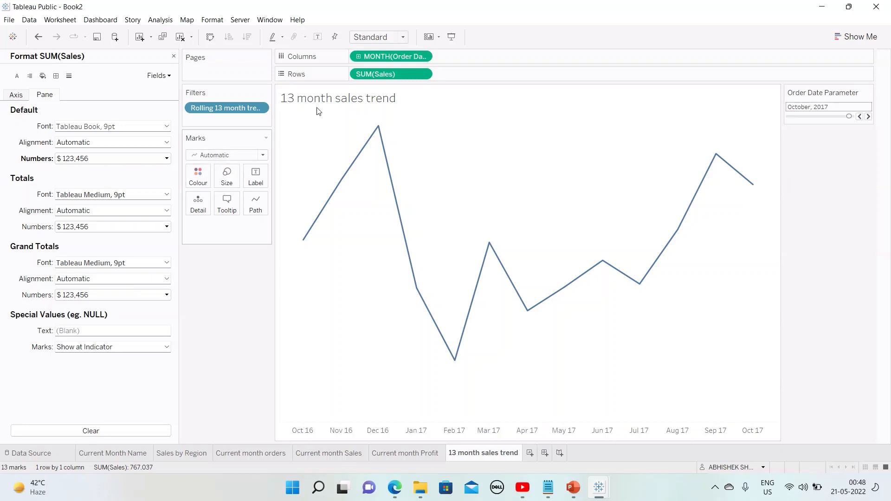
Step: Colour the trend line by SUM(Sales) using the Orange-Blue Diverging palette
drag(377, 74, 199, 177)
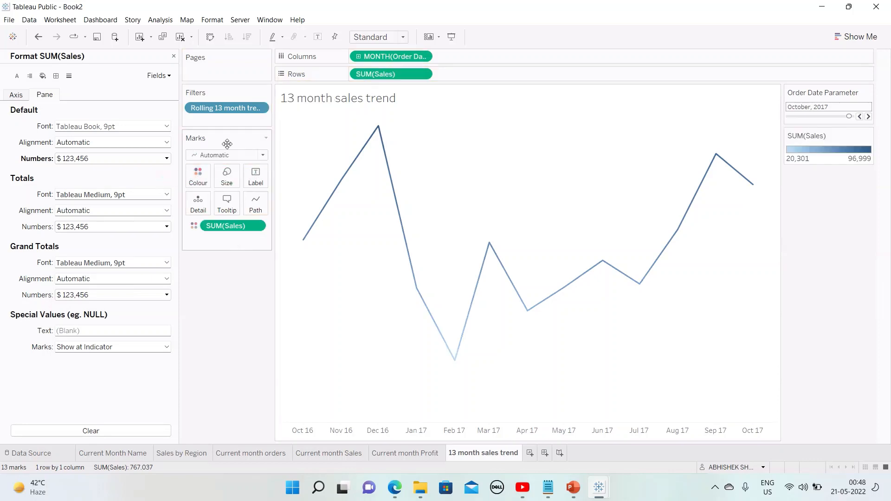
click(263, 155)
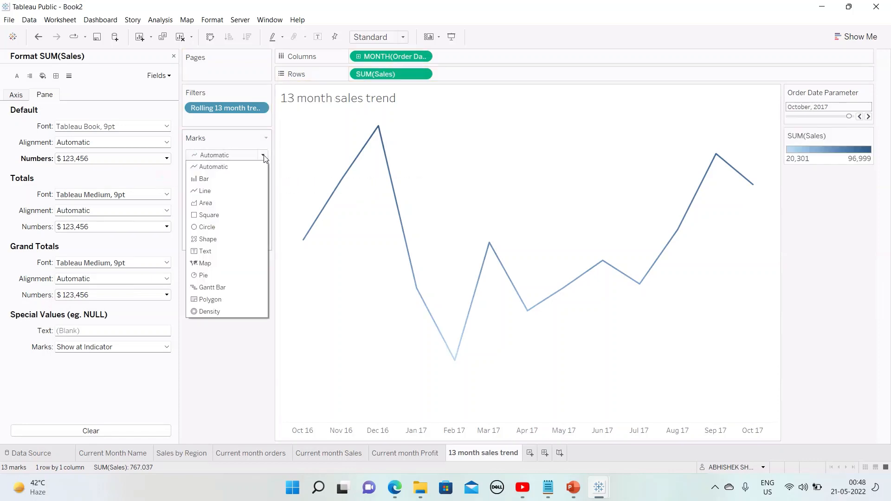
click(263, 155)
click(208, 182)
click(257, 211)
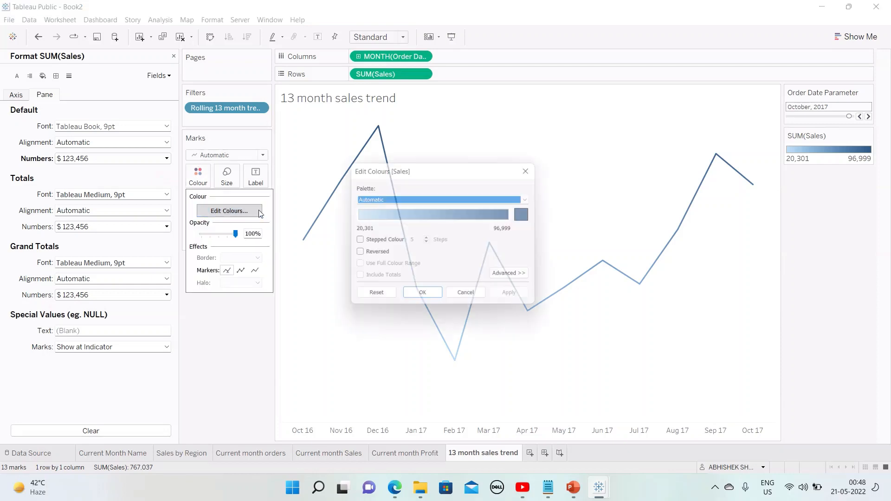
click(466, 199)
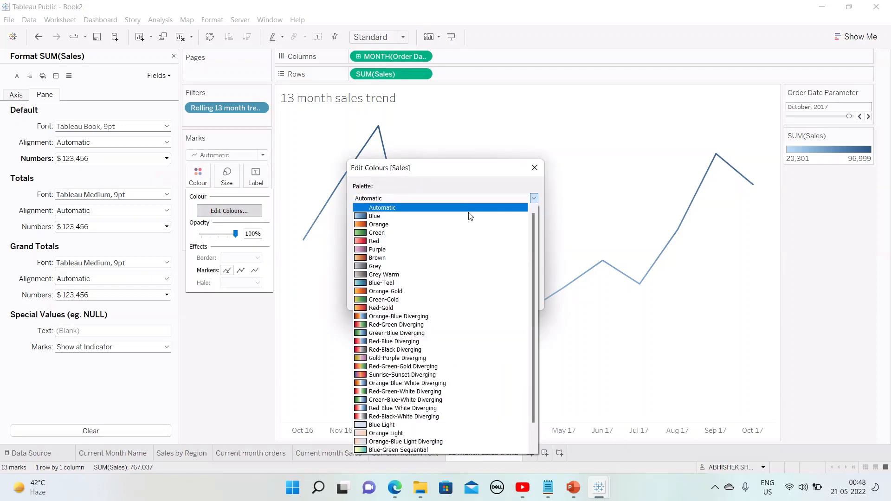
click(410, 316)
click(500, 298)
click(431, 298)
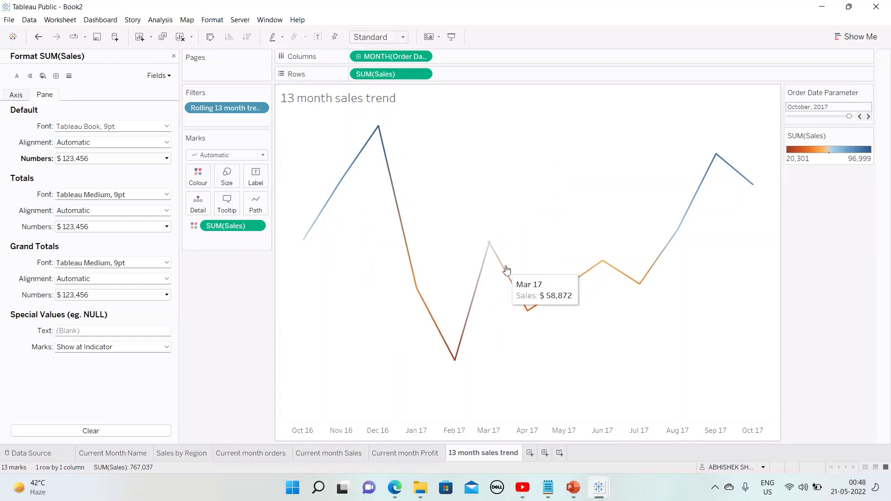
Step: Change the chart title to "13 months sales trend" in bold, size 9, centred
click(381, 103)
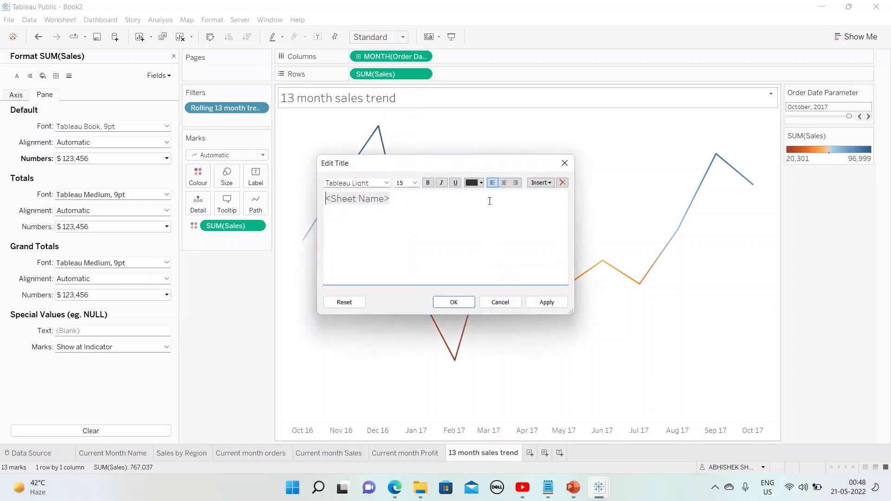
drag(398, 201, 288, 198)
text(13 months sales trend)
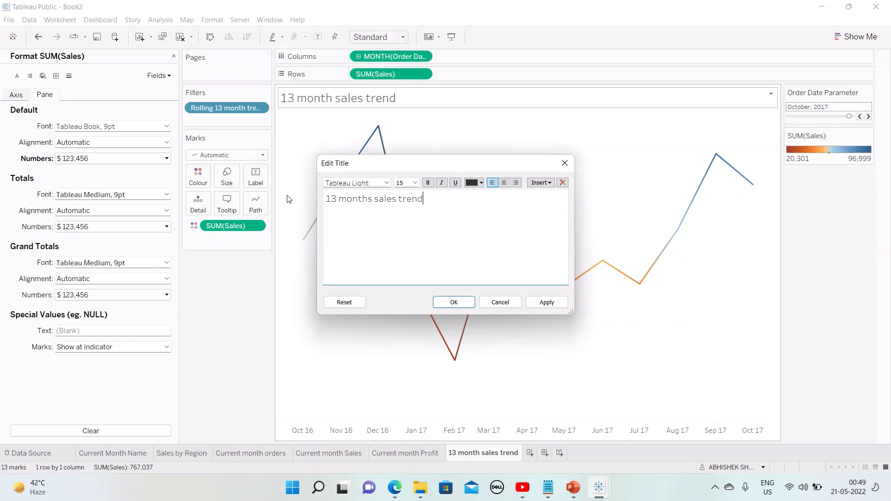
drag(426, 202, 284, 202)
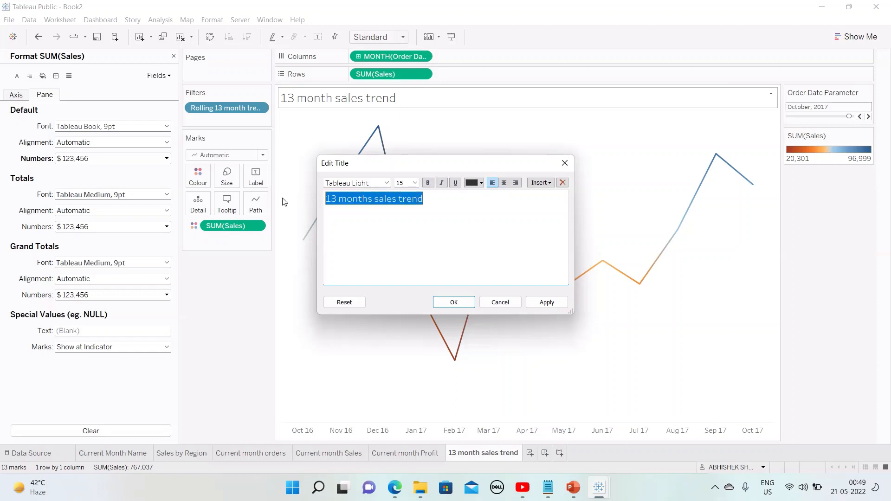
click(415, 183)
click(403, 205)
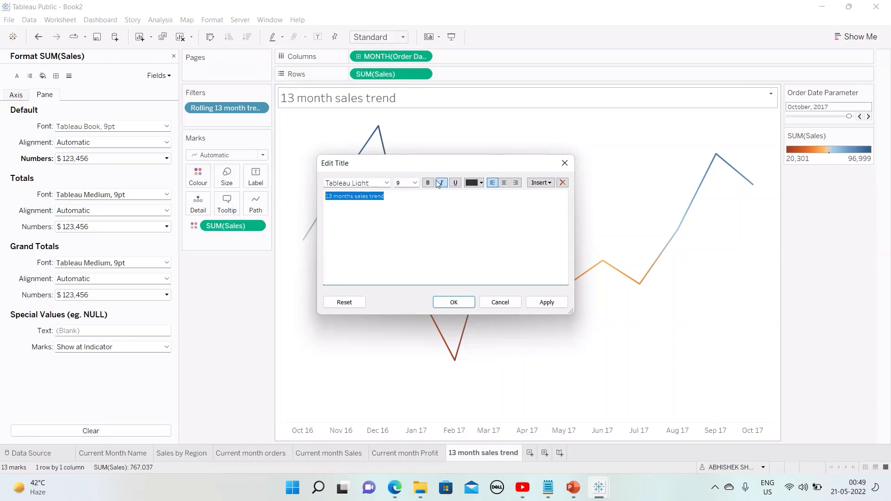
click(505, 182)
click(546, 302)
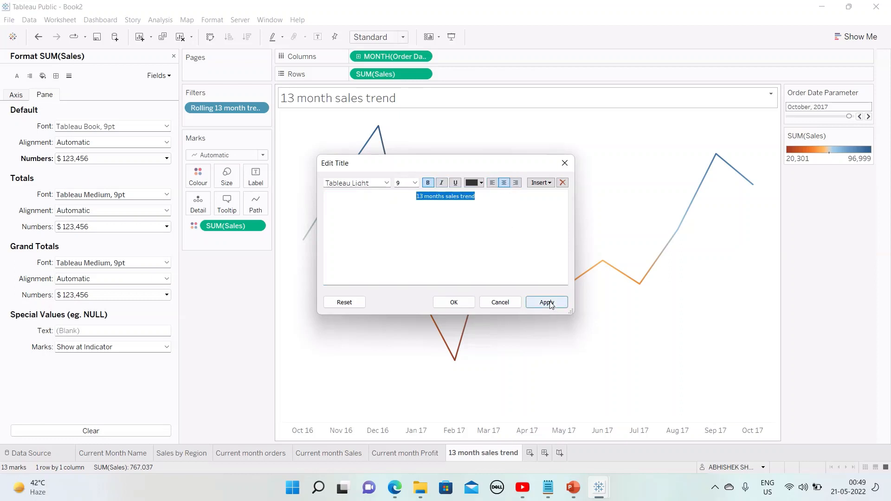
click(454, 302)
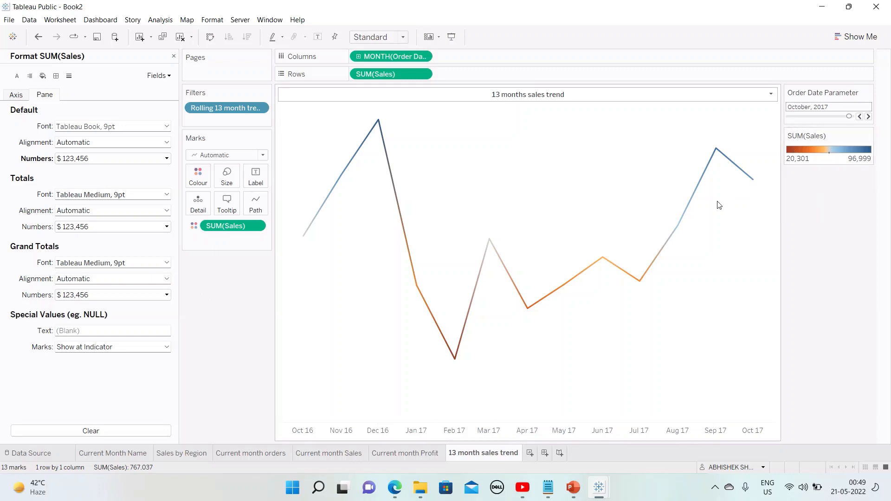
Step: Create a new worksheet and name it "Top 5 sub categories"
click(529, 453)
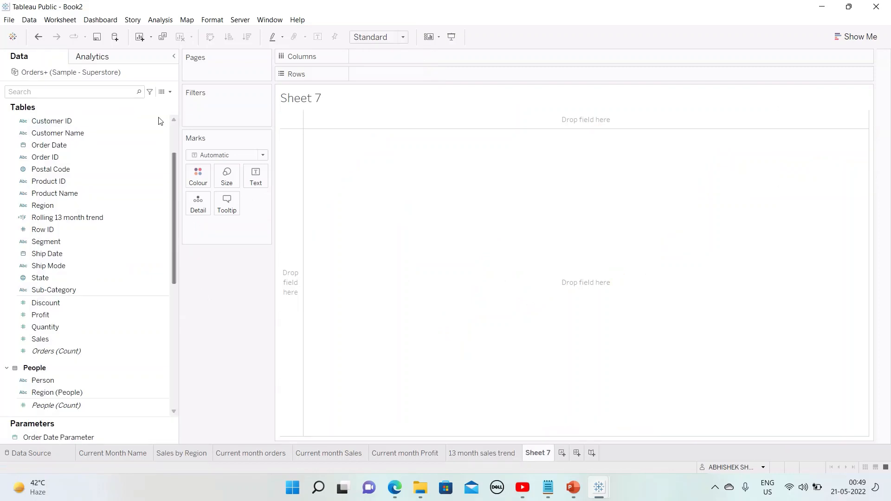
drag(172, 160, 171, 121)
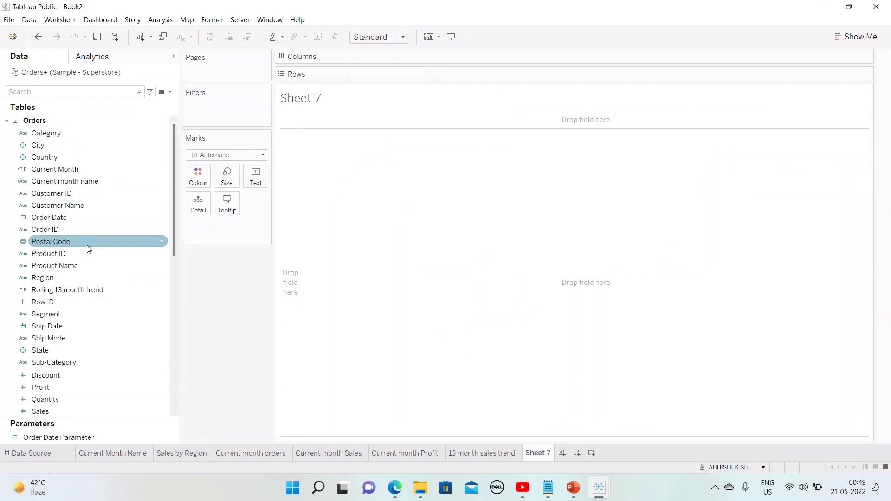
double_click(531, 455)
text(Top)
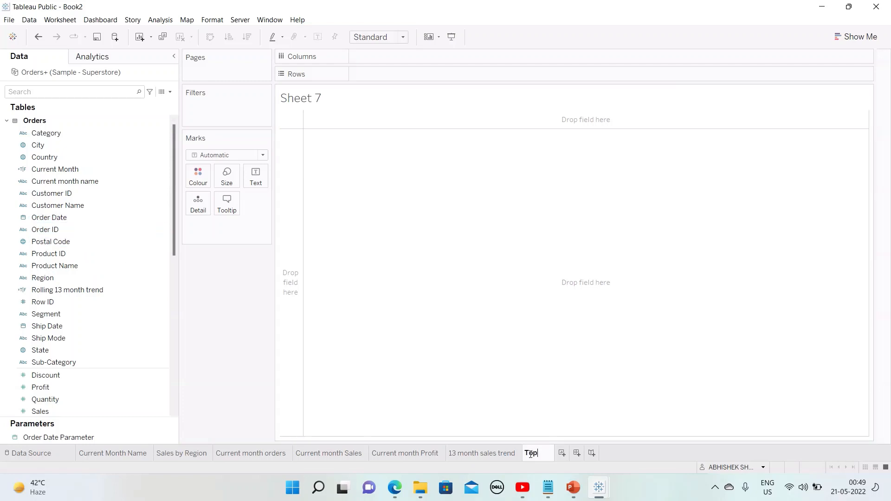
text( 5 sub c)
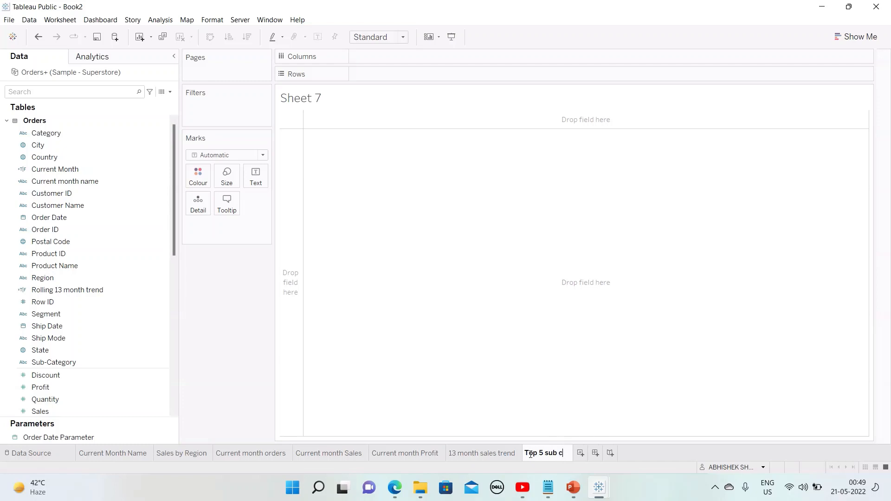
text(ategories)
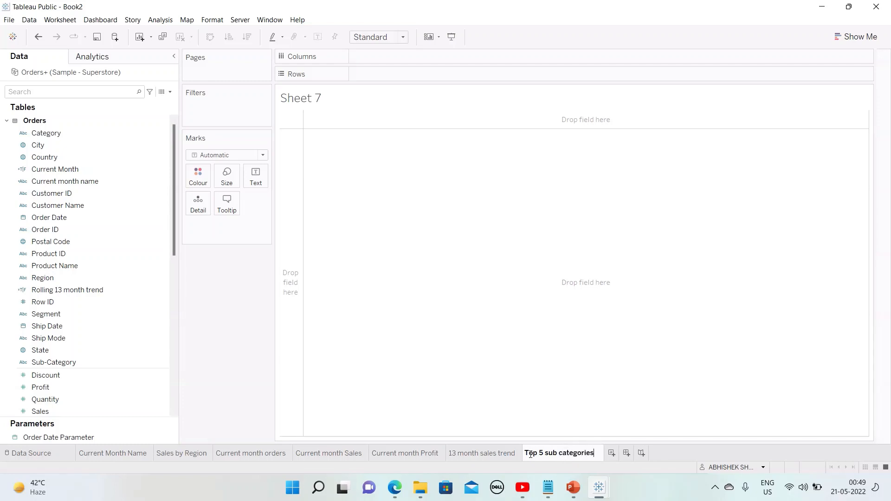
click(353, 332)
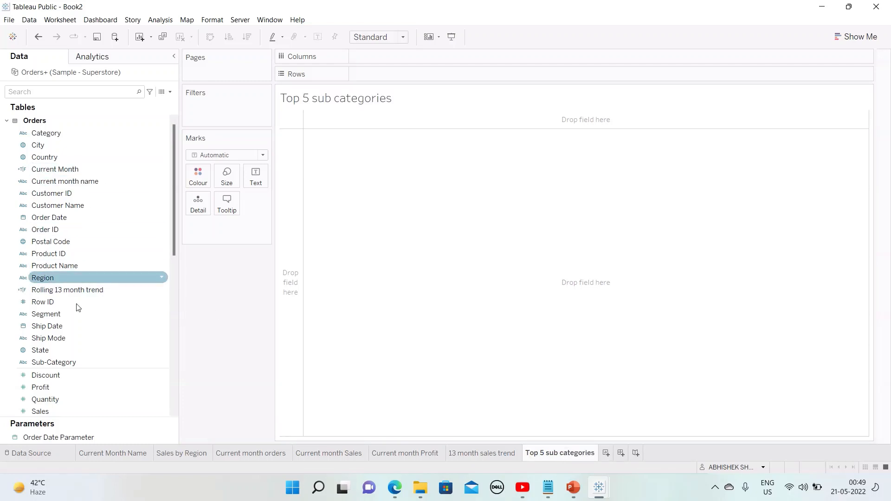
Step: Place the Sub-Category field on Rows in the Top 5 sub categories worksheet
click(76, 363)
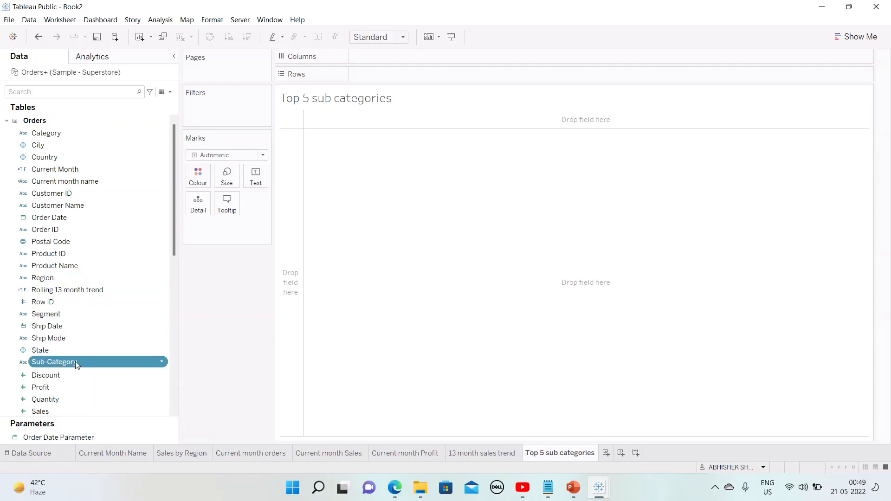
drag(76, 363, 407, 75)
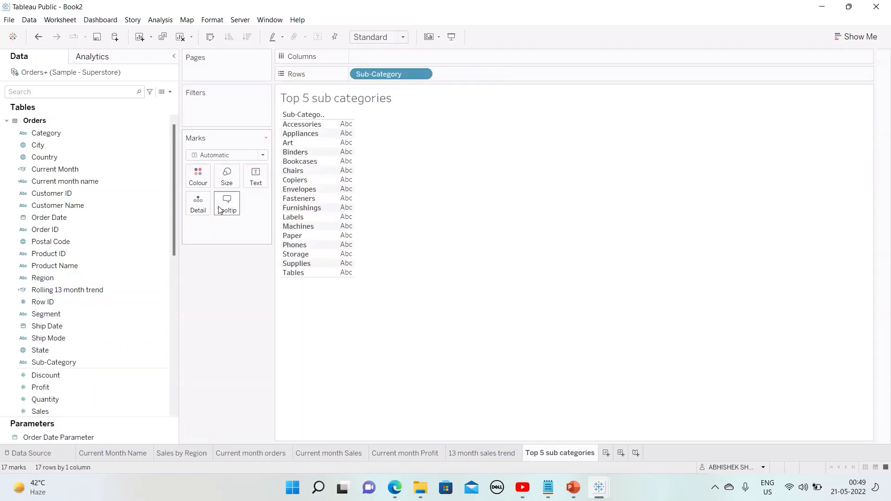
scroll(91, 232, down, 4)
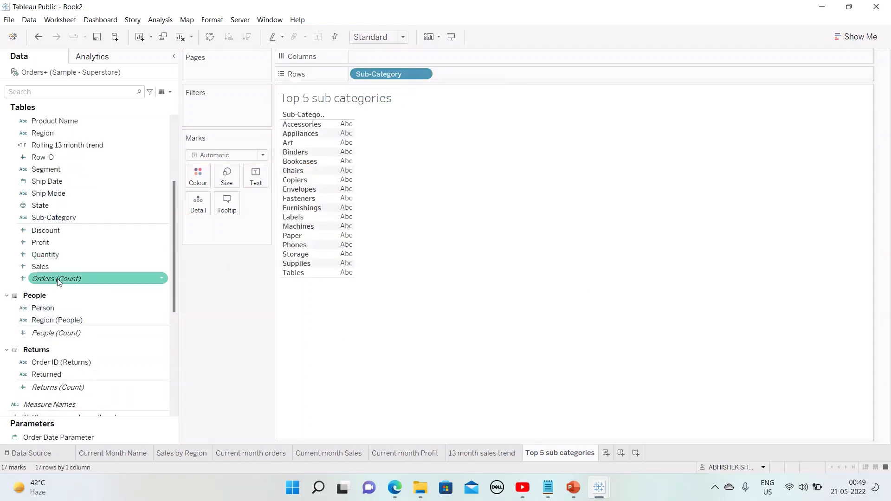
Step: Show Sales values for each sub-category and filter Sub-Category to the top 5 by sum of Sales
drag(54, 265, 358, 279)
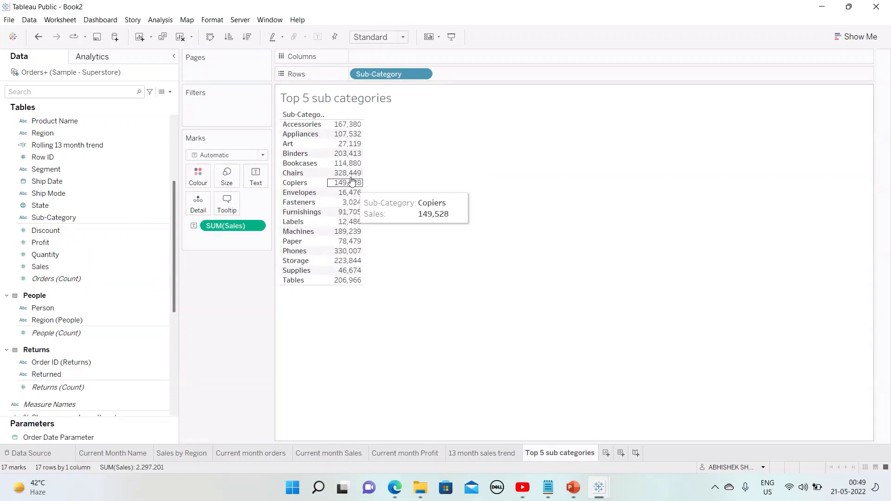
click(422, 74)
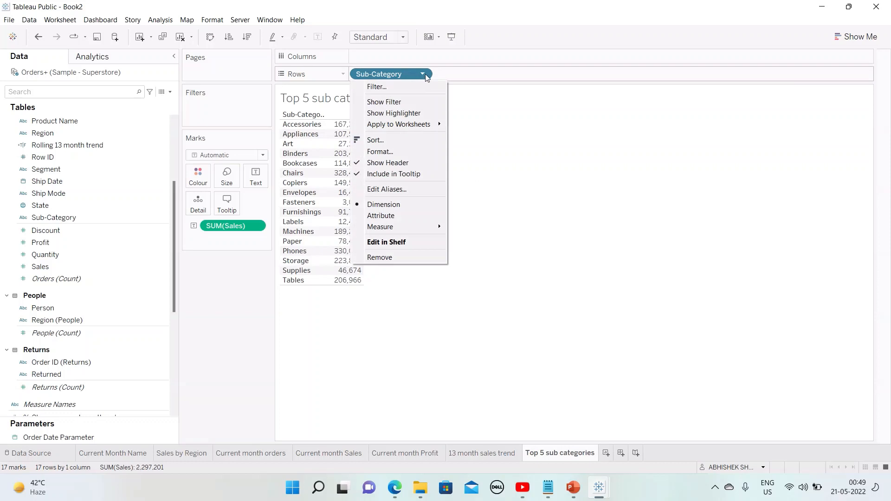
click(406, 88)
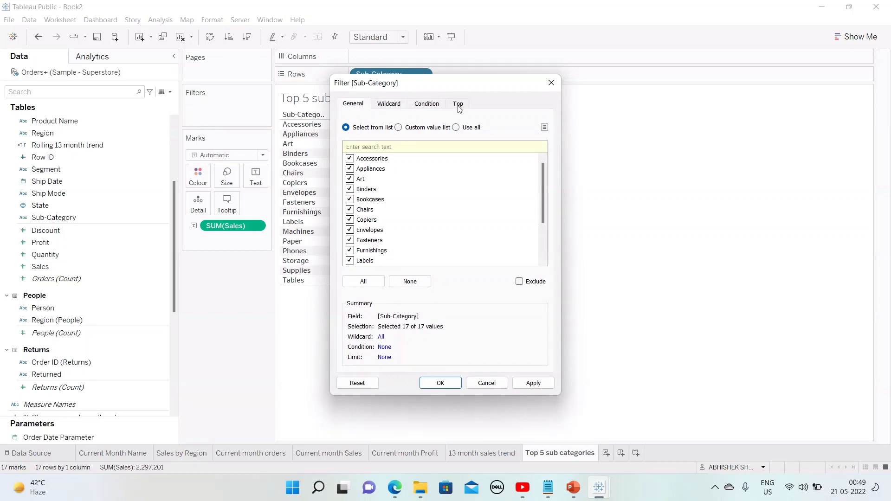
click(457, 127)
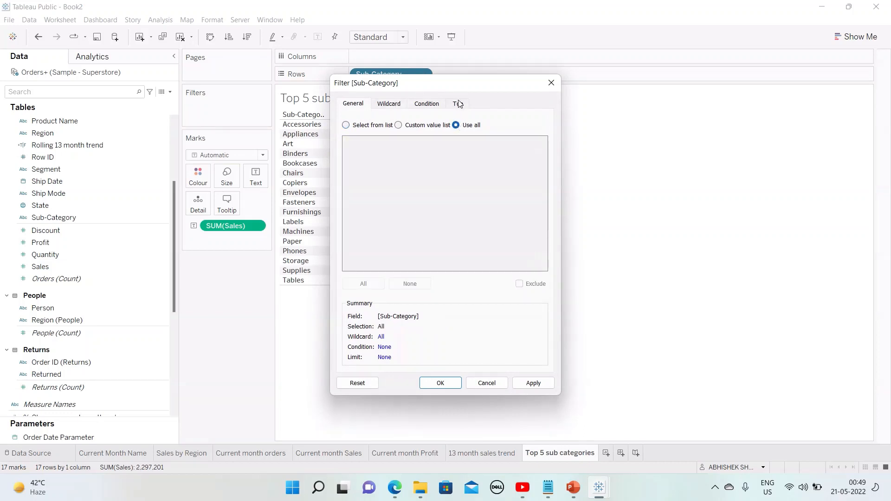
click(459, 104)
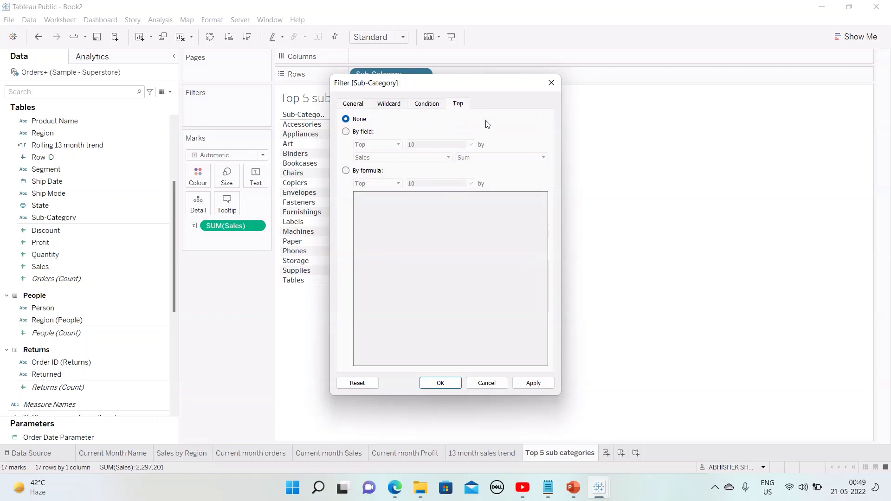
click(345, 132)
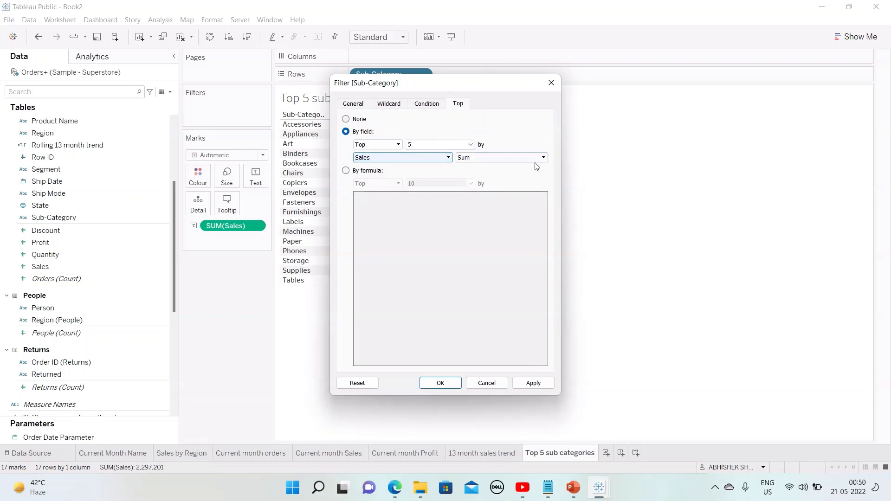
click(449, 159)
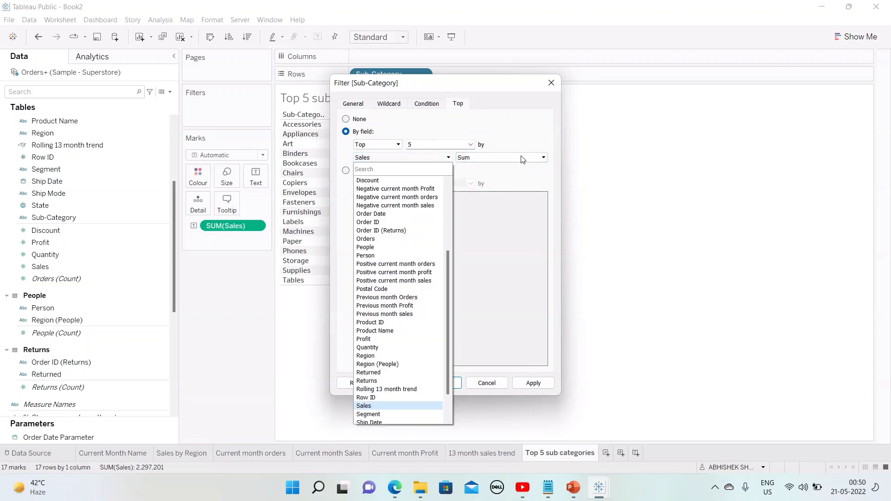
click(527, 120)
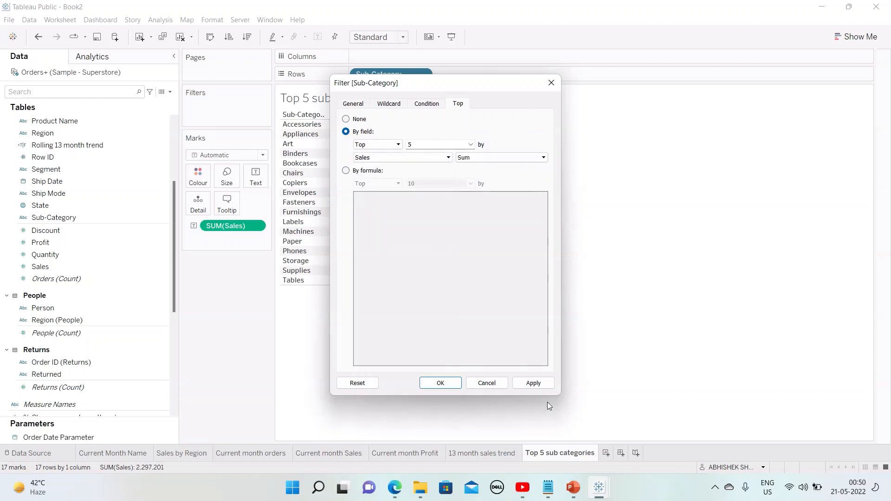
click(538, 384)
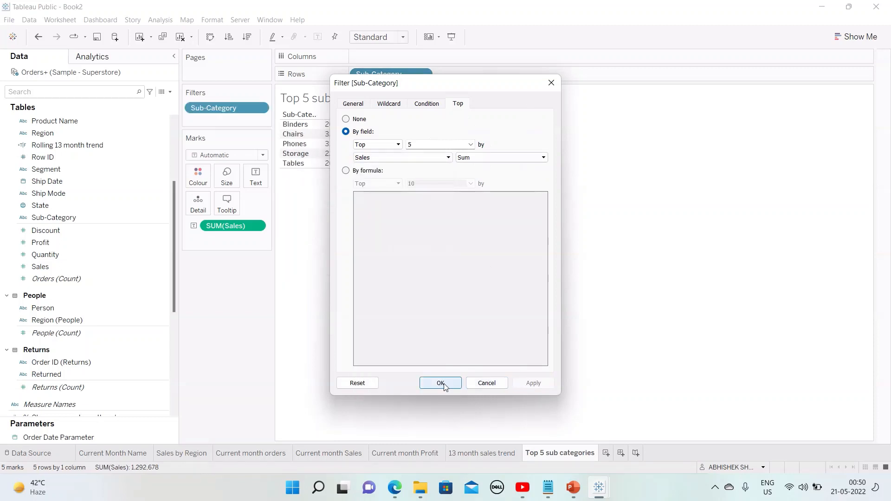
click(441, 383)
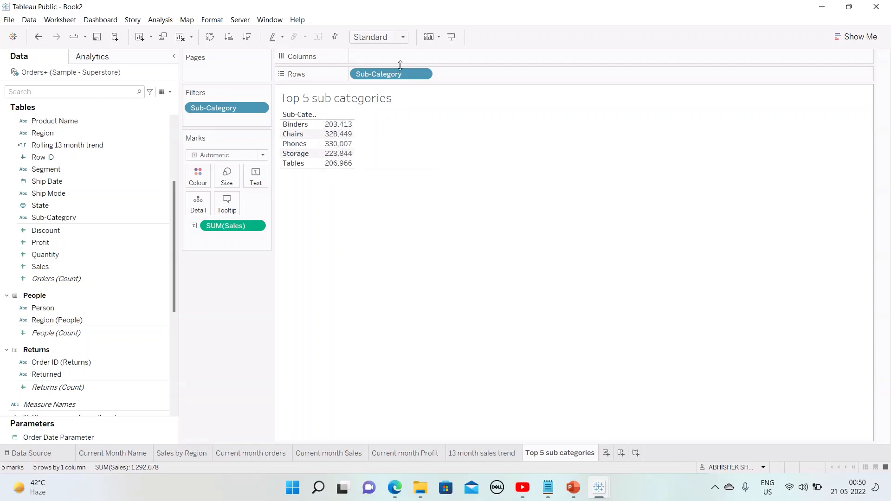
Step: Sort Sub-Category by the Sales field, aggregated as Sum, in descending order
click(421, 75)
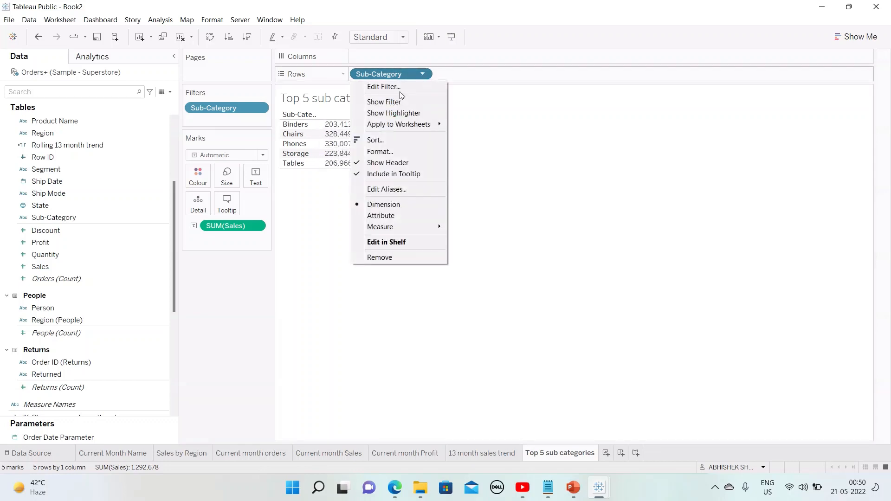
click(402, 140)
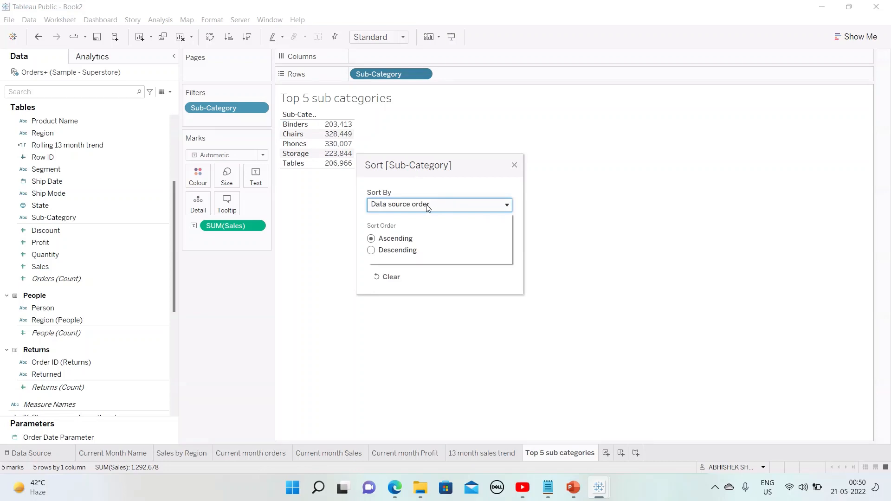
click(427, 205)
click(390, 235)
click(384, 251)
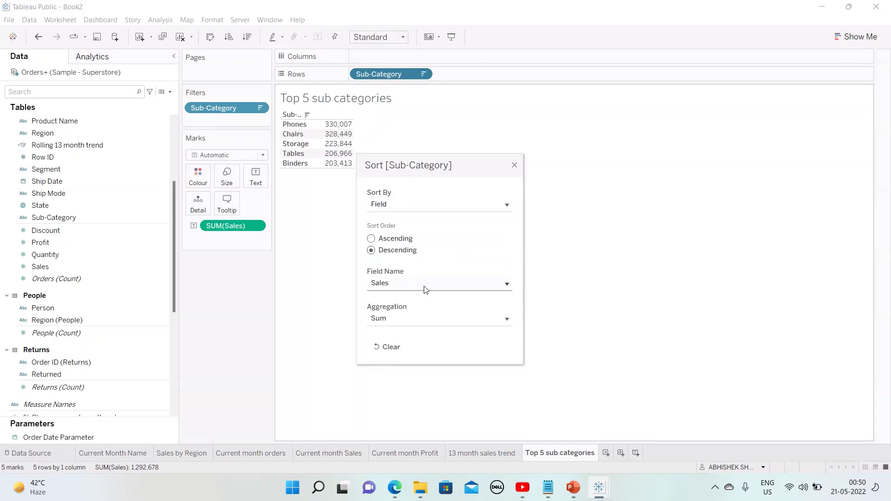
click(514, 167)
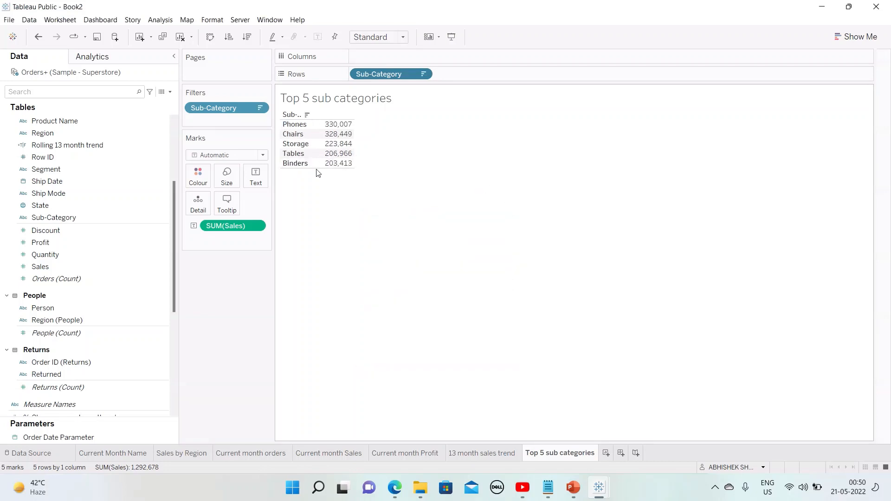
Step: Convert the top 5 sub-categories table into a horizontal bar chart
drag(316, 169, 320, 180)
click(856, 36)
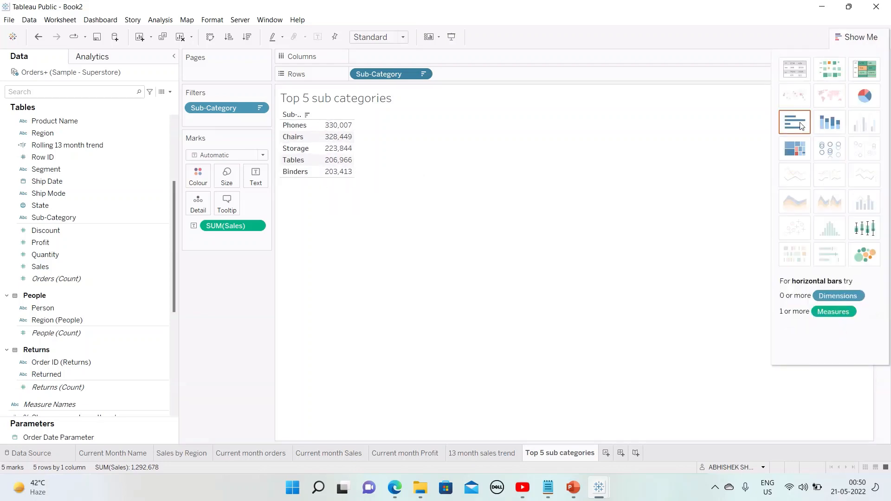
click(864, 37)
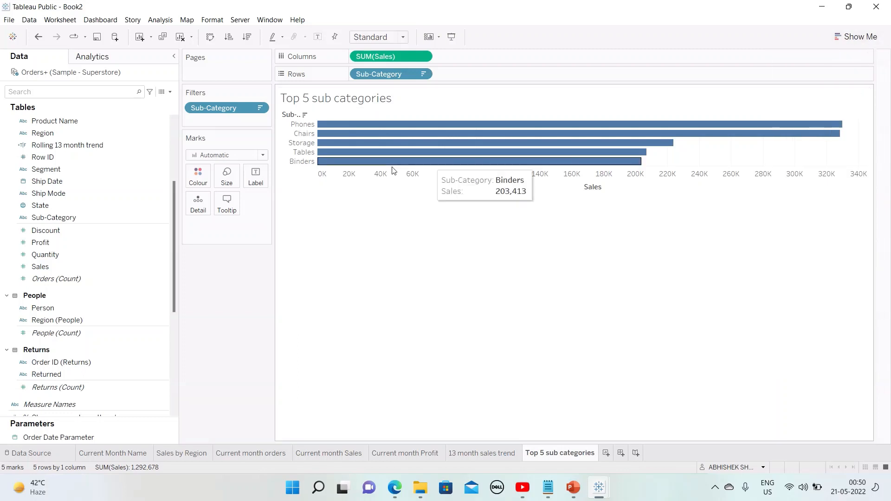
Step: Hide the Sales axis header and label the bars with SUM(Sales)
click(302, 163)
click(303, 164)
right_click(366, 175)
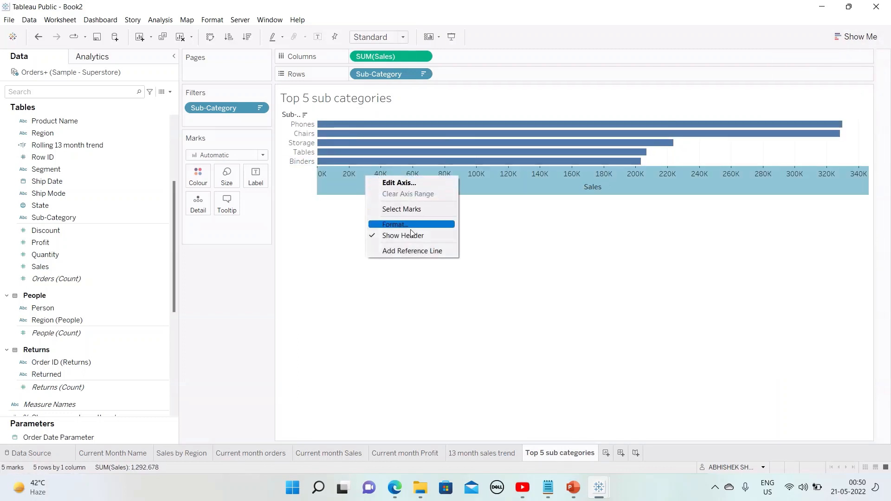
click(435, 234)
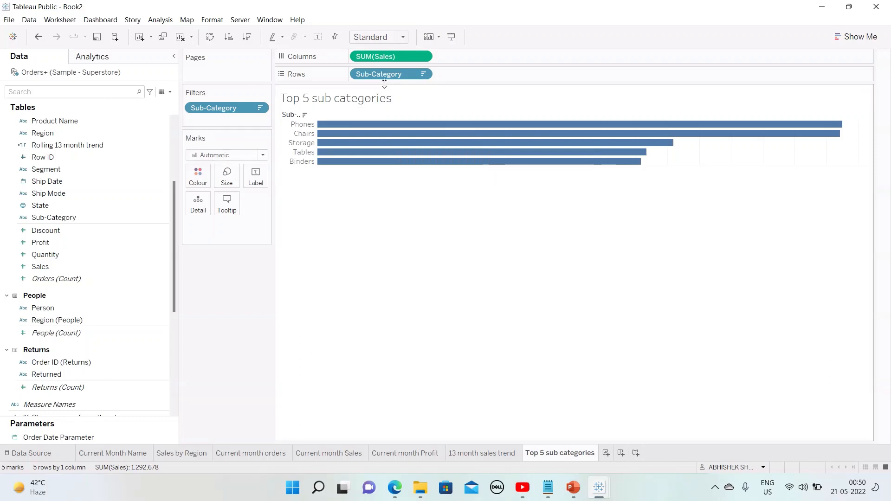
drag(393, 57, 256, 179)
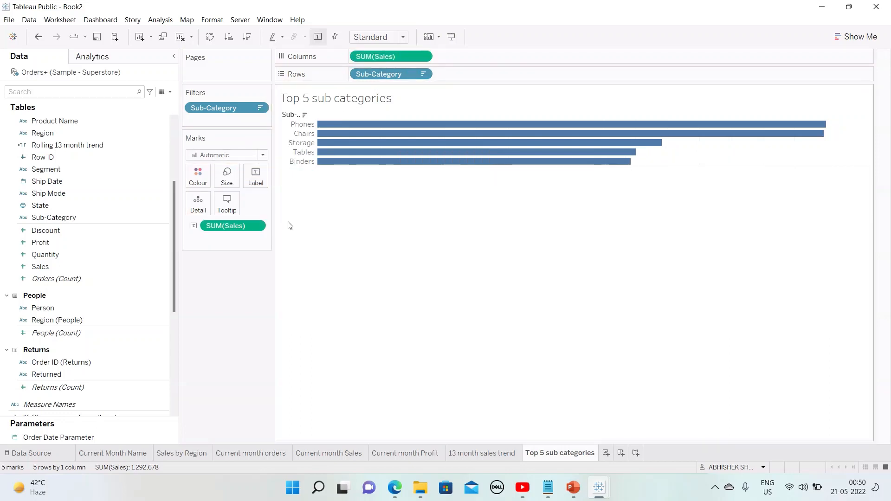
Step: Remove the chart's column grid lines by setting them to None
right_click(751, 151)
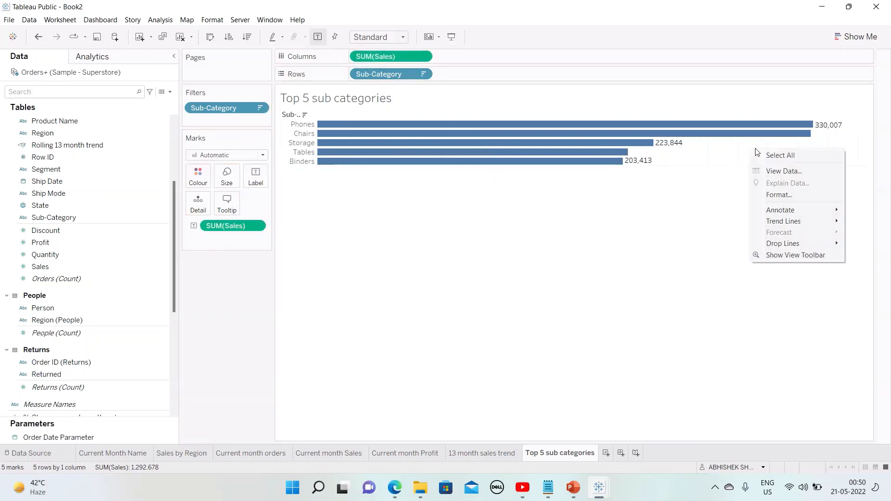
click(798, 195)
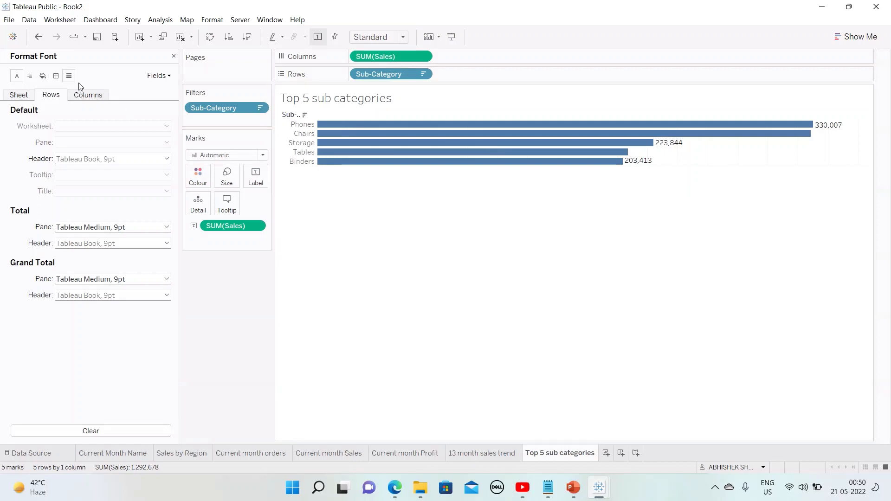
click(69, 76)
click(78, 97)
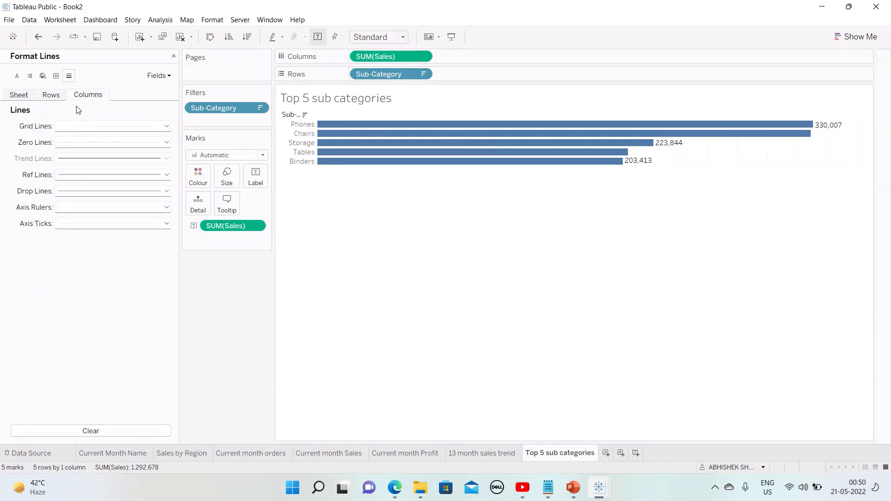
click(81, 128)
click(89, 140)
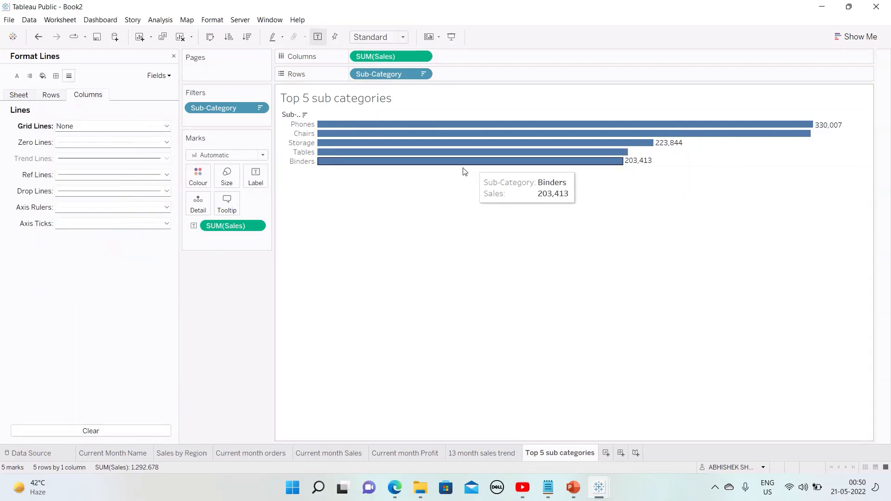
Step: Format the SUM(Sales) labels as custom currency with a "$" prefix and no decimal places
right_click(259, 230)
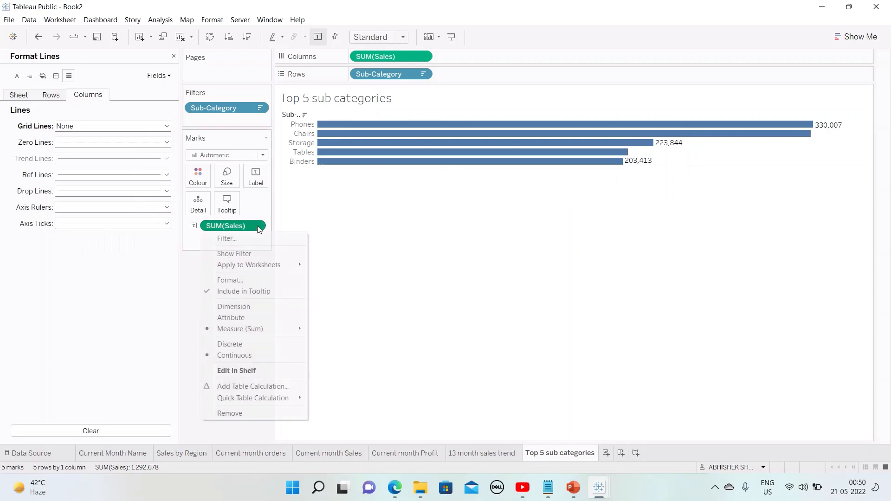
click(230, 280)
click(111, 158)
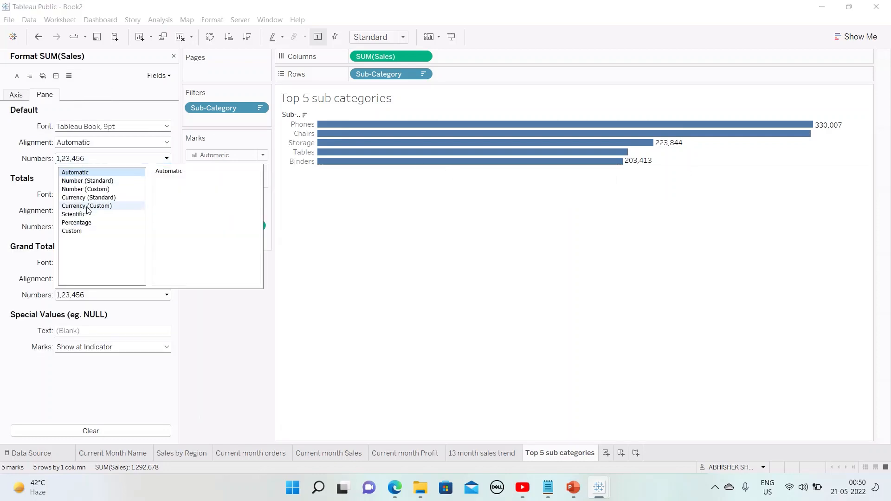
click(87, 205)
key(BackSpace)
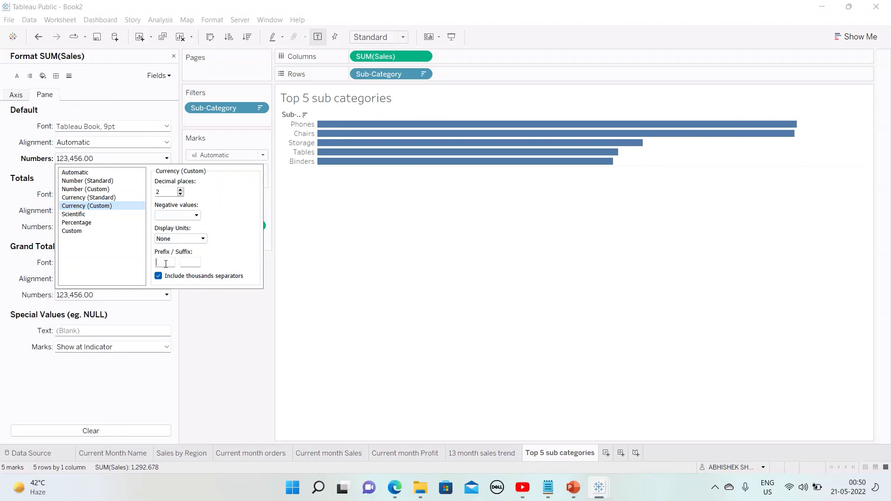
text($)
click(181, 194)
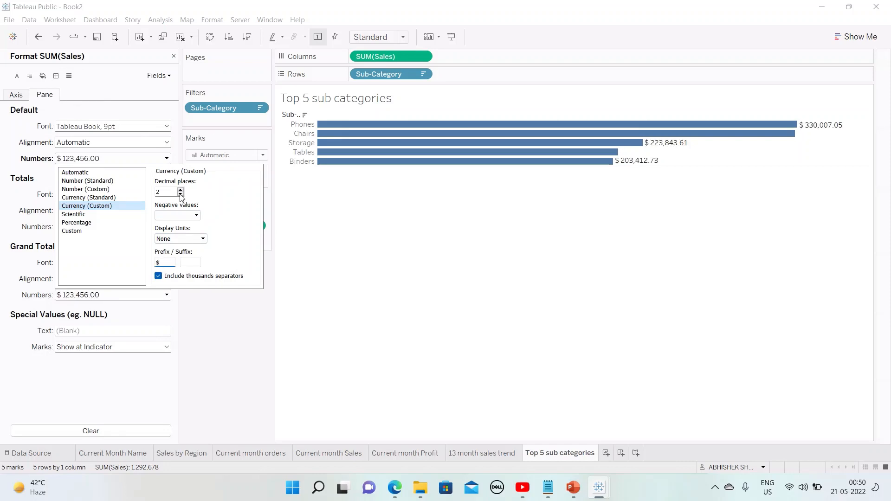
click(181, 194)
click(227, 377)
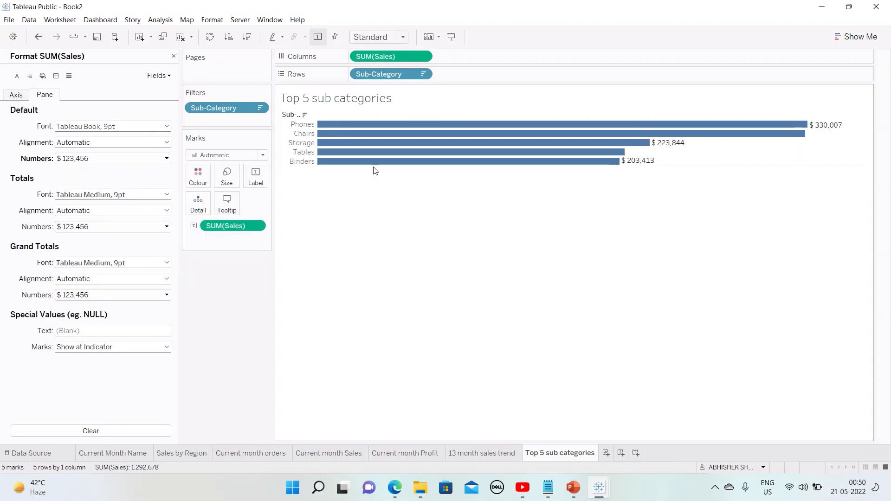
Step: Open the alignment formatting options for the sub-category headers
right_click(303, 164)
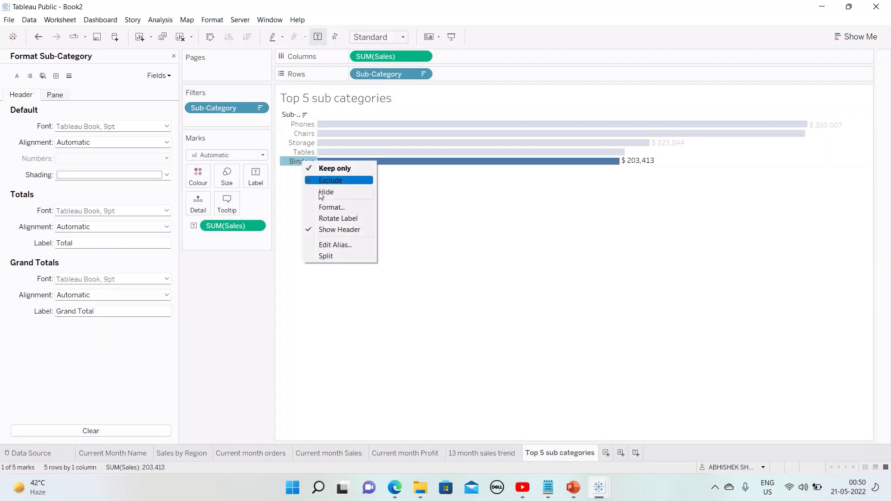
click(323, 207)
click(29, 76)
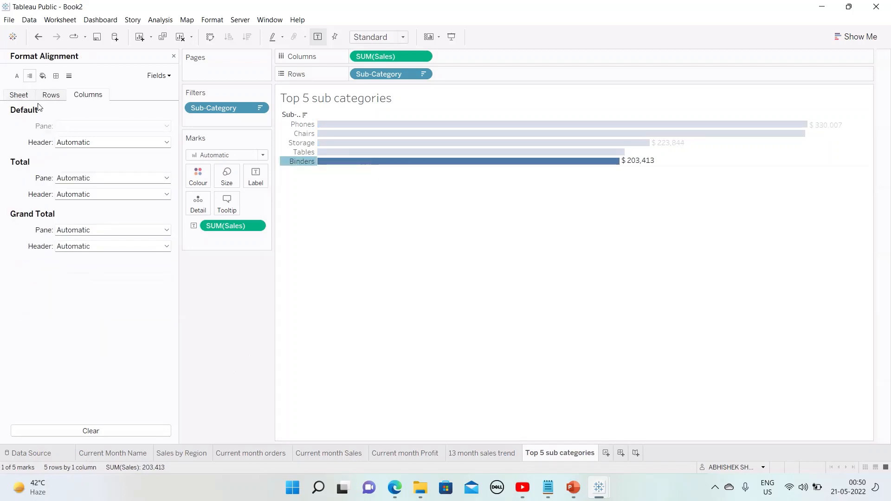
click(69, 143)
click(72, 183)
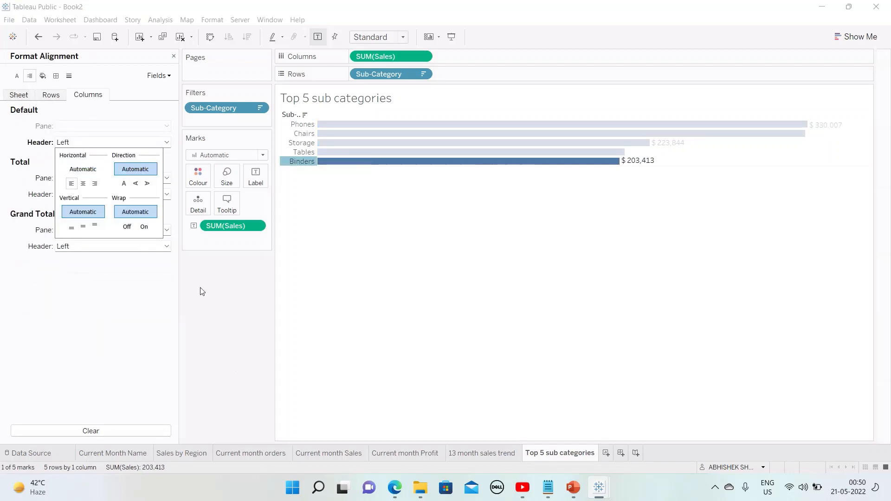
click(82, 169)
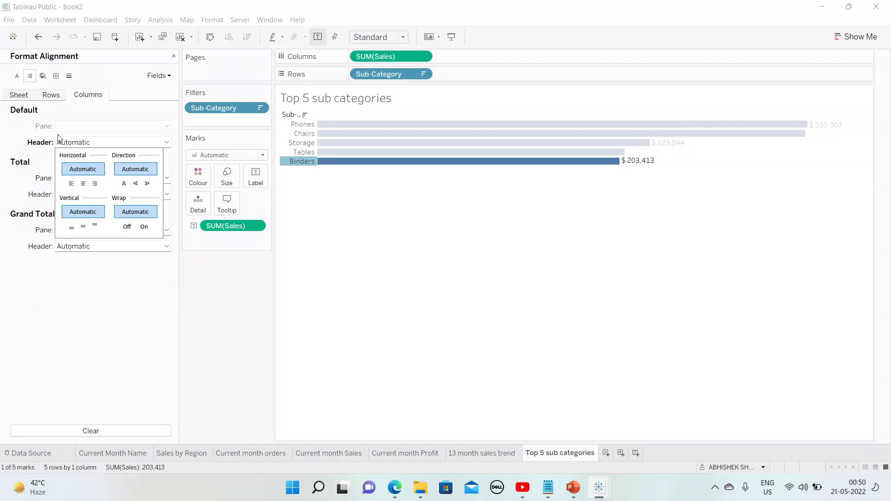
click(49, 135)
Step: Set the sheet's default header alignment to left for the sub-category names
click(21, 95)
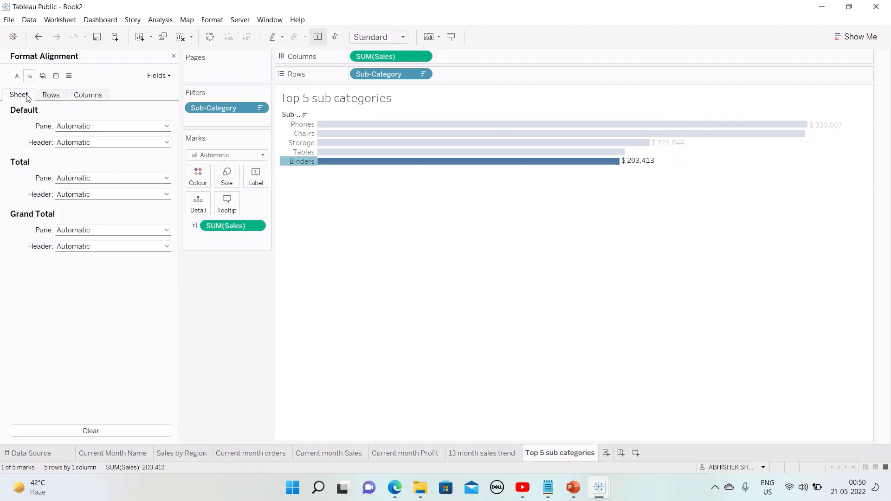
click(71, 144)
click(72, 184)
click(245, 308)
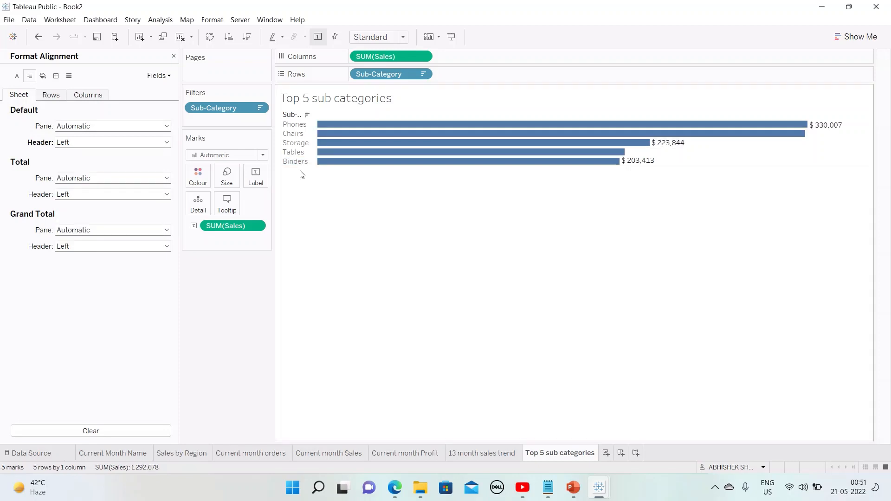
Step: Increase the row height of the sub-category bar chart
drag(301, 166, 300, 176)
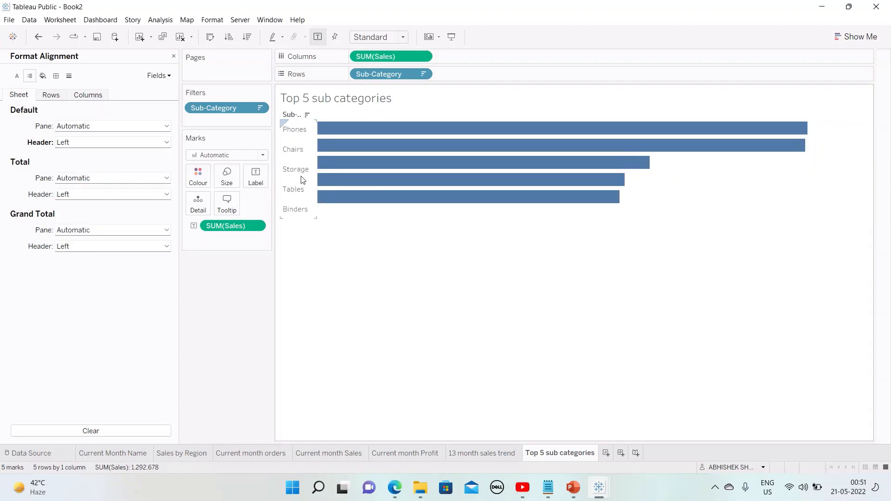
Step: Close the alignment formatting and filter the sub-category chart to Current Month = True
click(175, 56)
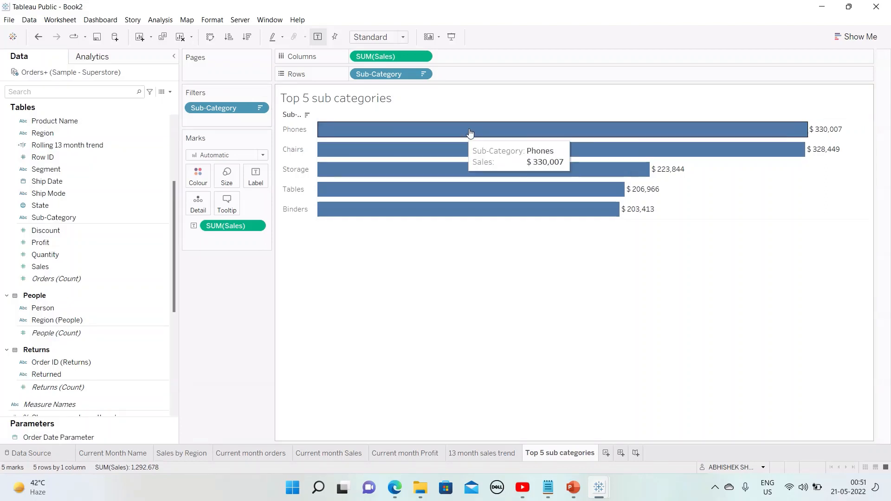
scroll(124, 158, up, 5)
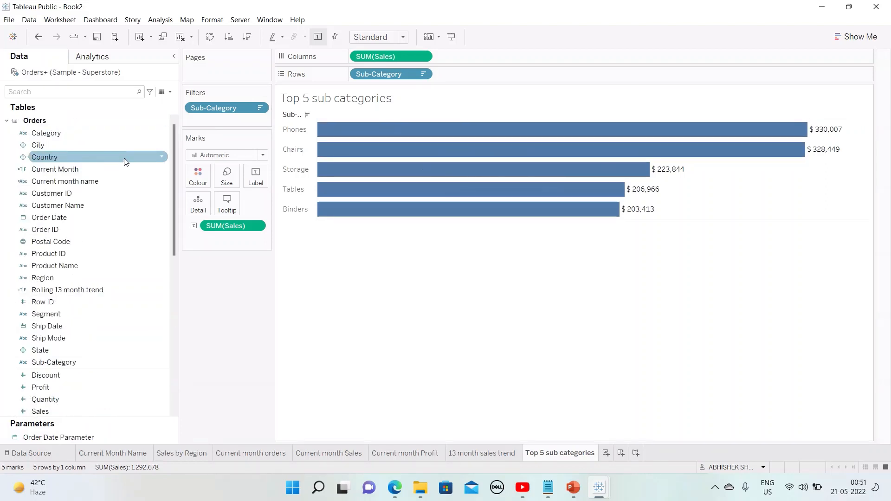
drag(63, 168, 236, 119)
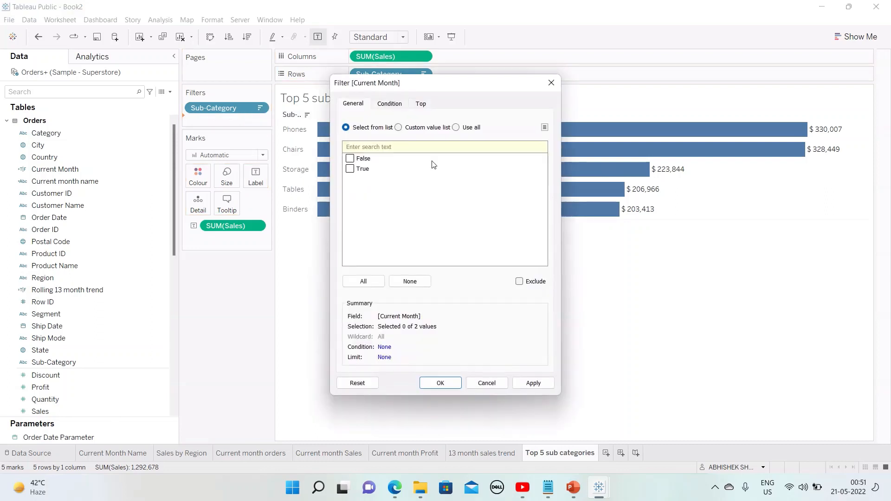
click(440, 382)
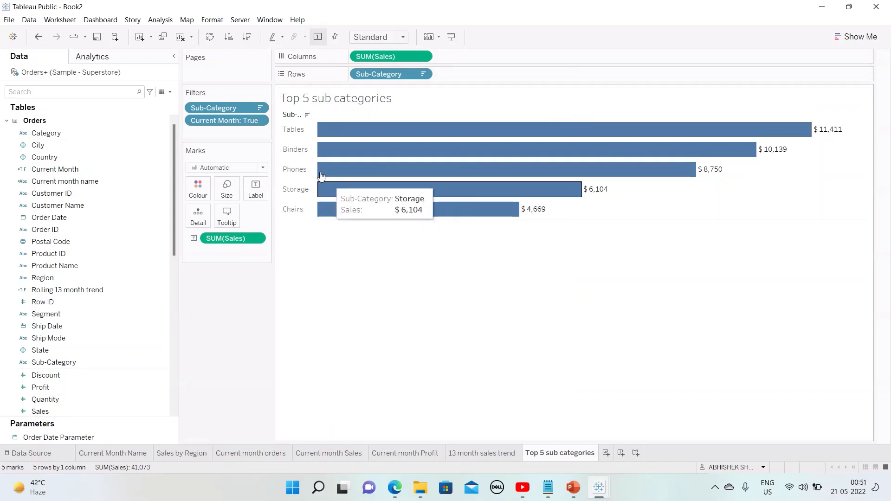
Step: Widen the sub-category header column slightly and hide the field labels for rows
drag(317, 158, 335, 160)
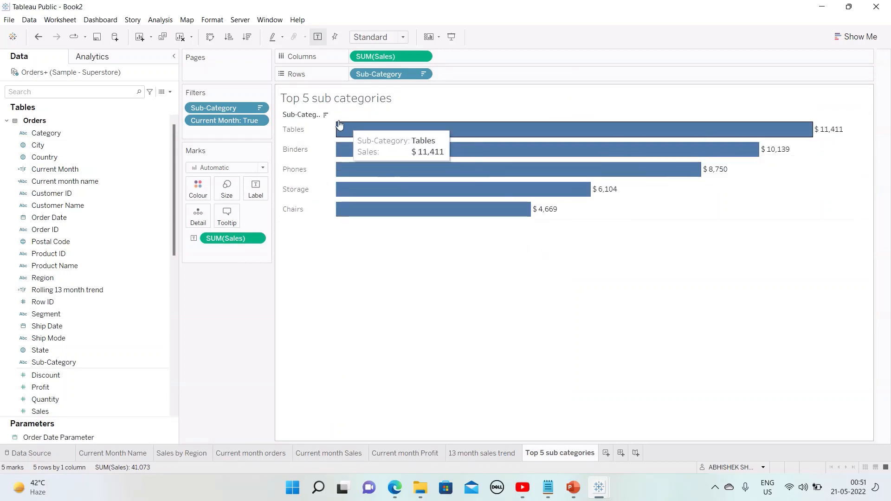
right_click(315, 116)
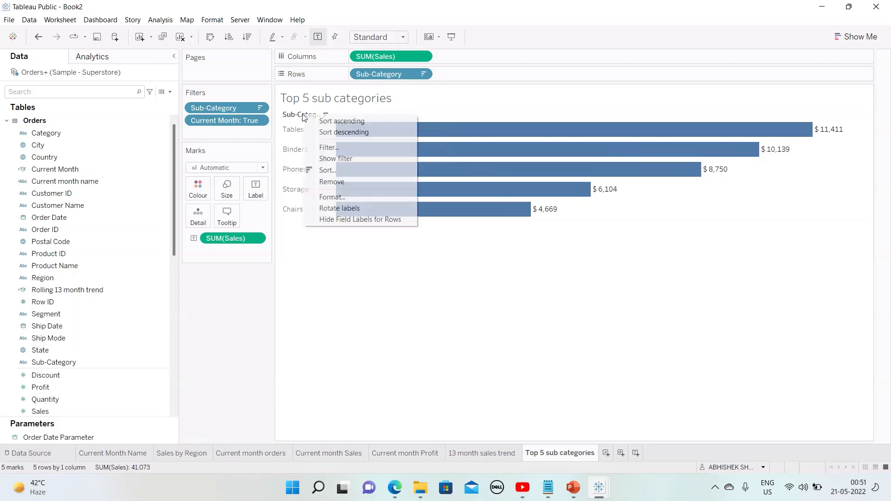
click(338, 223)
Step: Replace the sheet name in the chart title with the text "Sales by top 5 sub-categories"
right_click(374, 97)
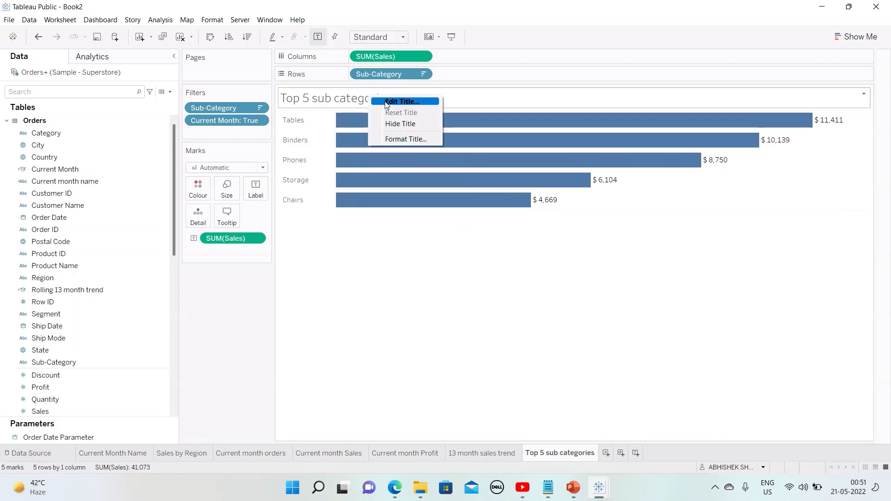
click(390, 100)
drag(413, 205, 325, 200)
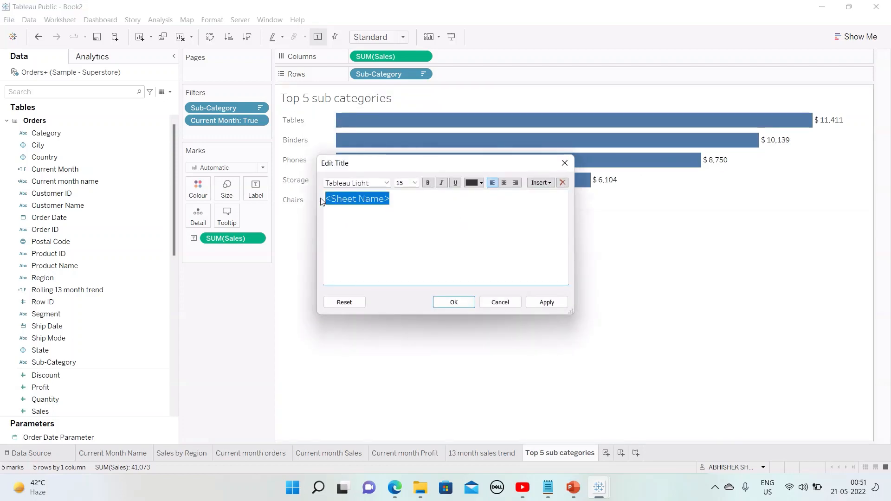
text(Sales by)
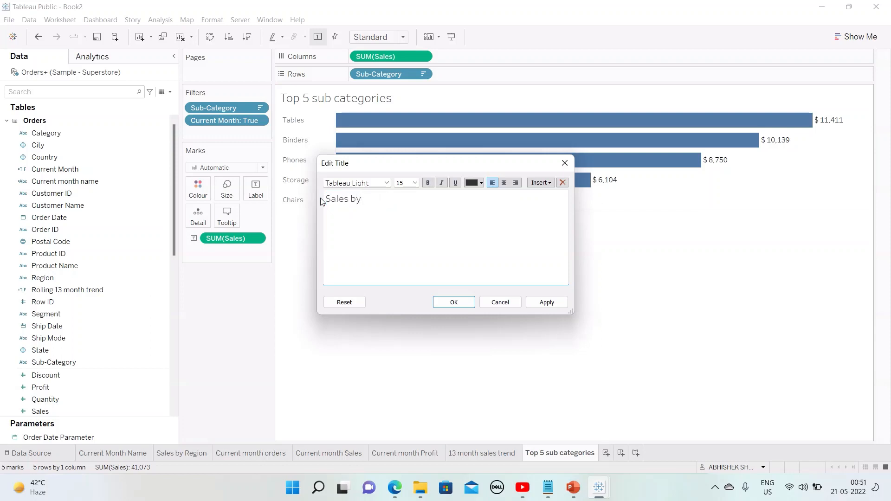
text( top 5 sub-categ)
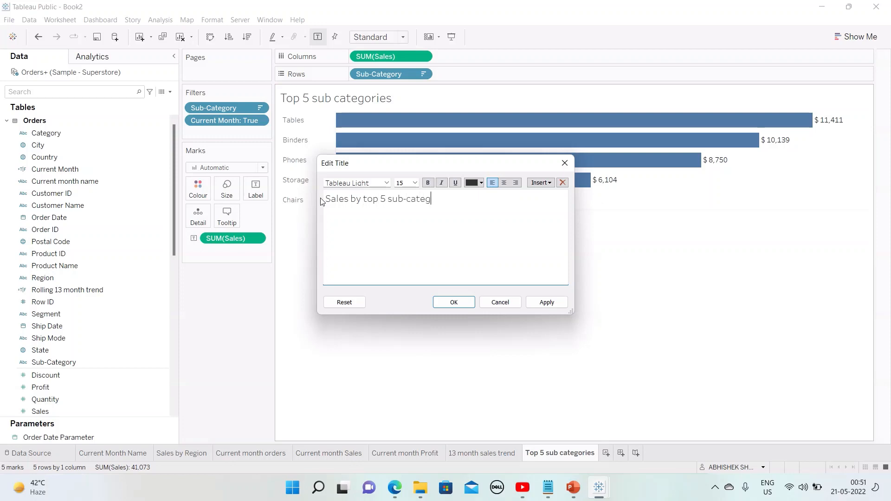
text(s)
Step: Format the whole chart title as centred, bold, size 9 text and apply it
key(ctrl+a)
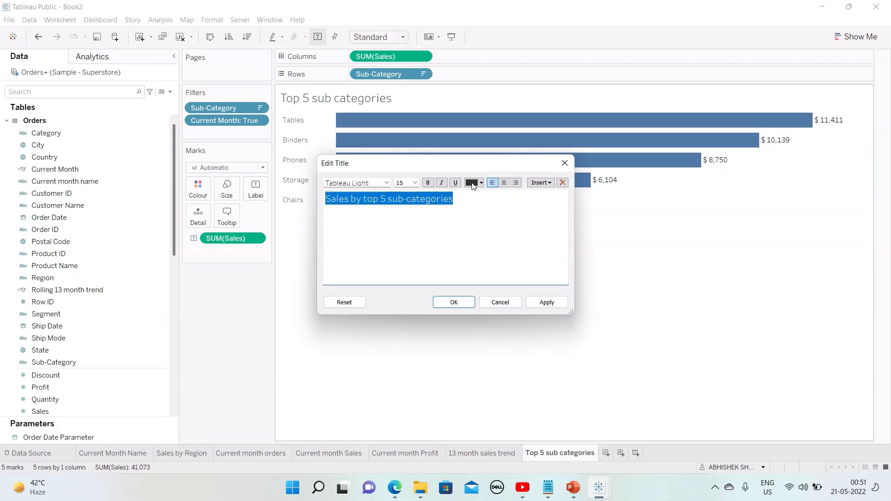
click(504, 184)
click(415, 183)
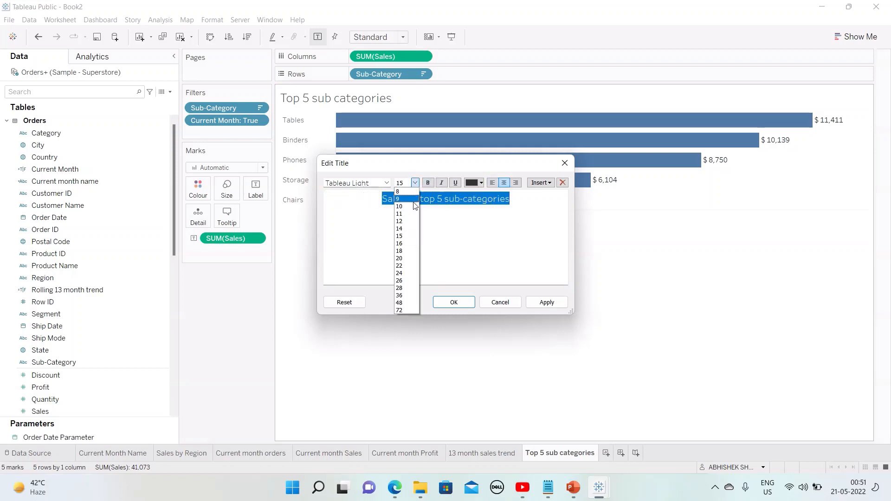
click(403, 207)
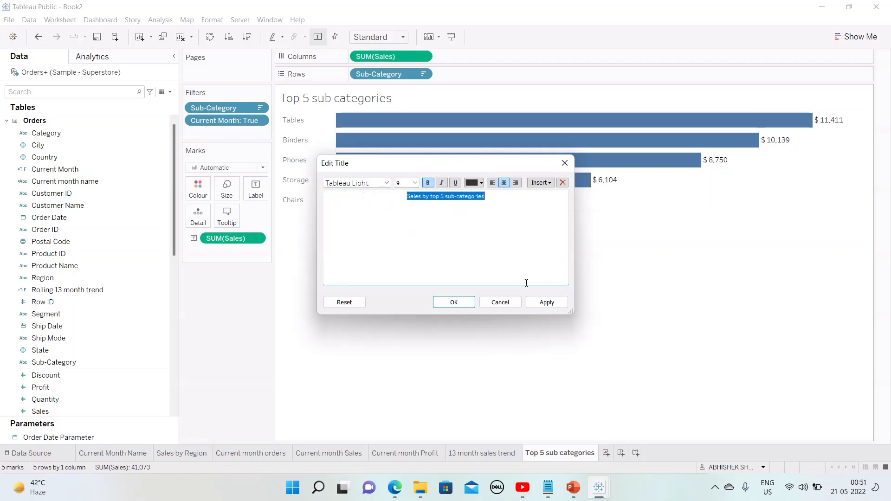
click(547, 302)
click(454, 302)
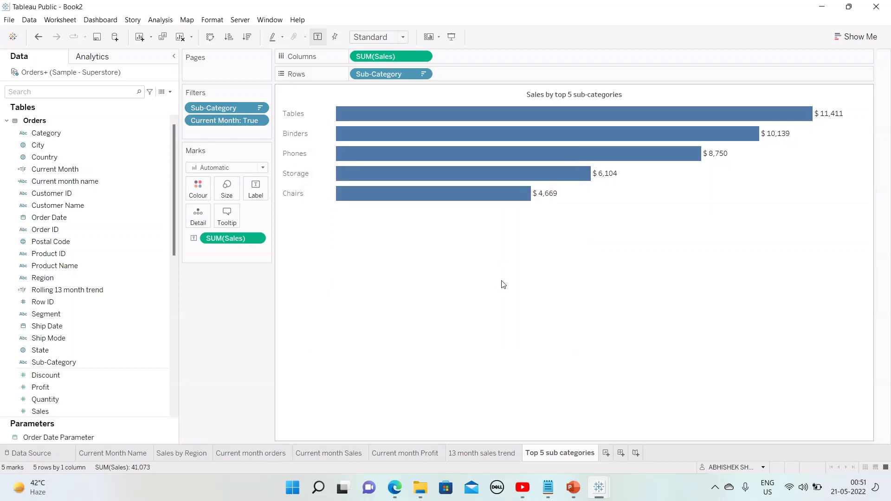
Step: Colour the bars by Sub-Category and hide the colour legend
drag(377, 73, 203, 185)
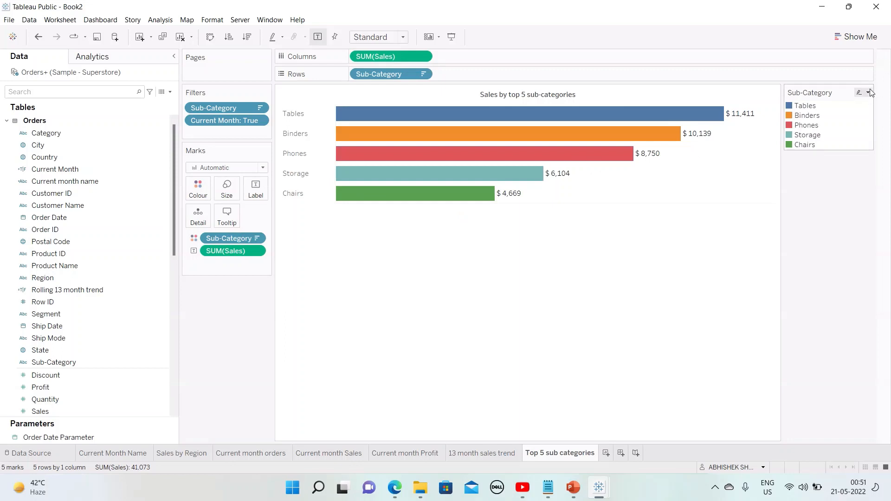
click(869, 92)
click(837, 192)
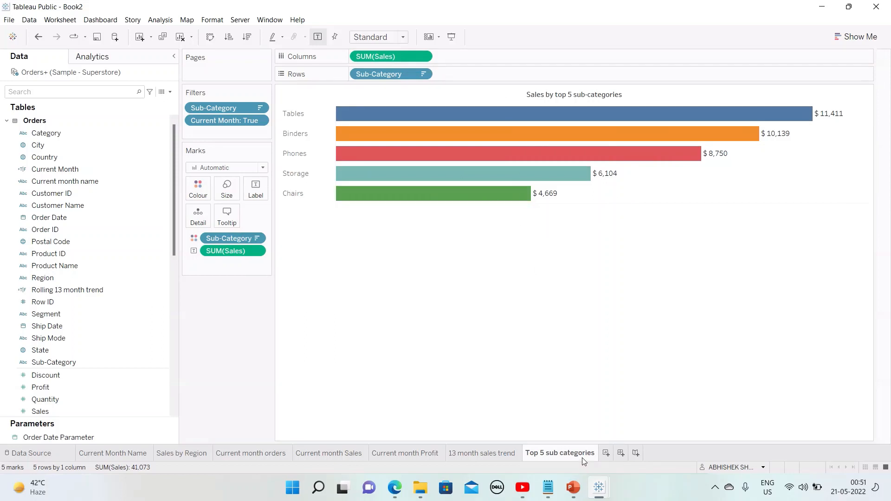
Step: Create a new worksheet named "Order detail"
click(605, 453)
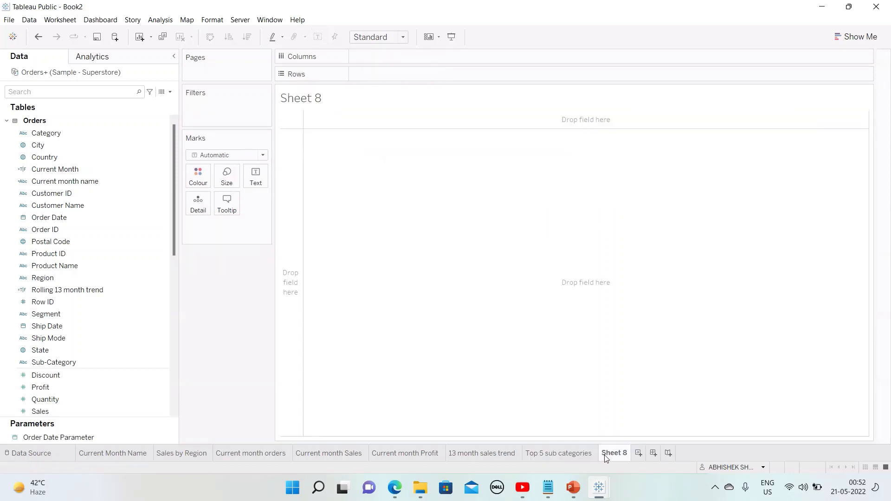
double_click(605, 454)
text(Order detail)
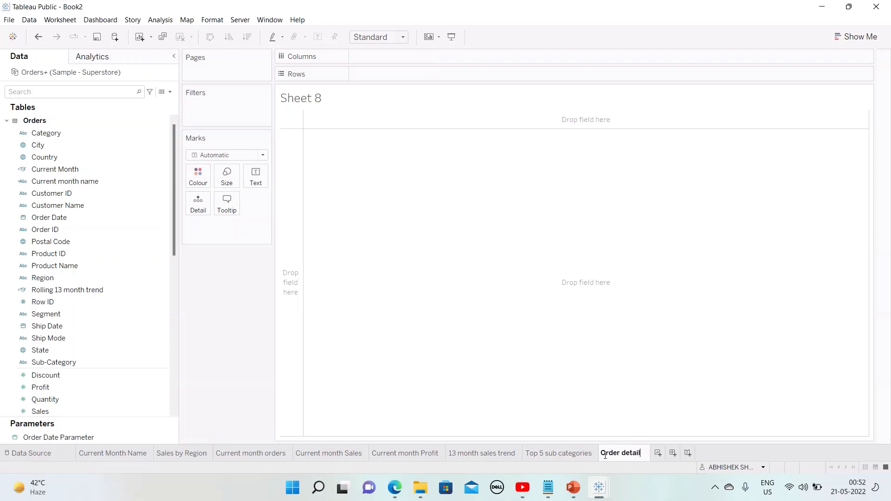
click(211, 334)
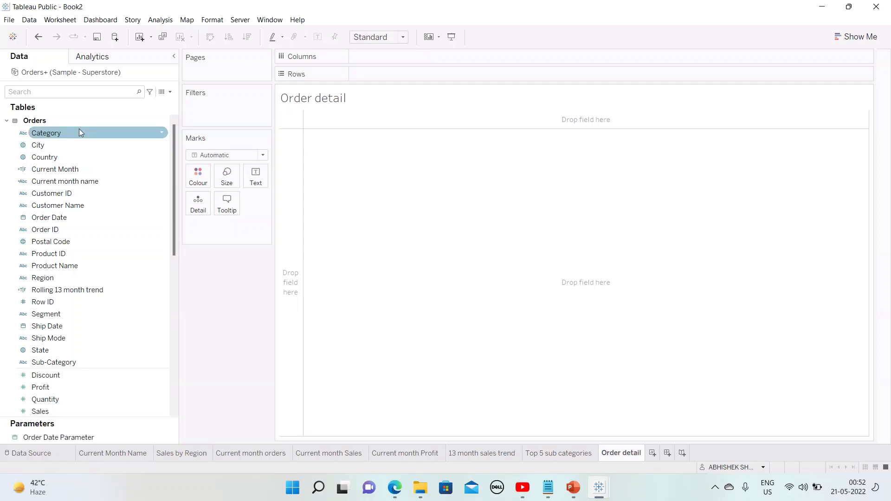
Step: Add Order ID with all its members to the rows, followed by Region
click(76, 146)
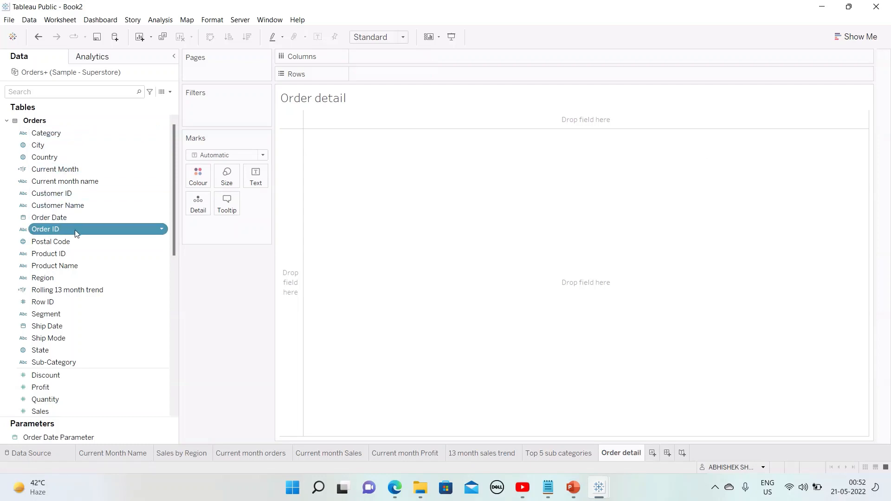
drag(75, 230, 409, 77)
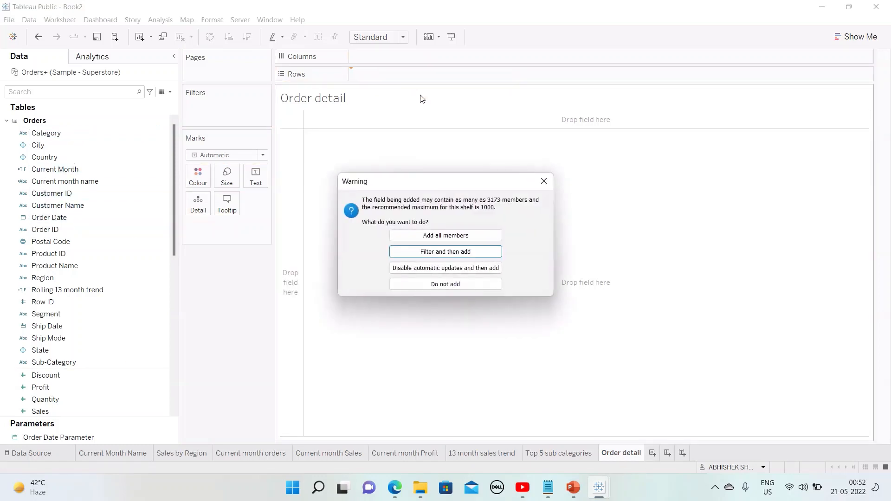
click(455, 234)
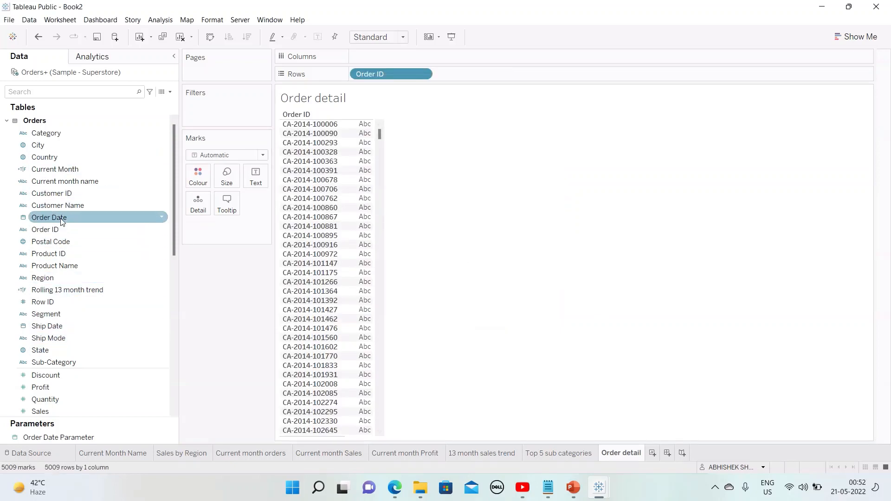
drag(54, 155, 49, 102)
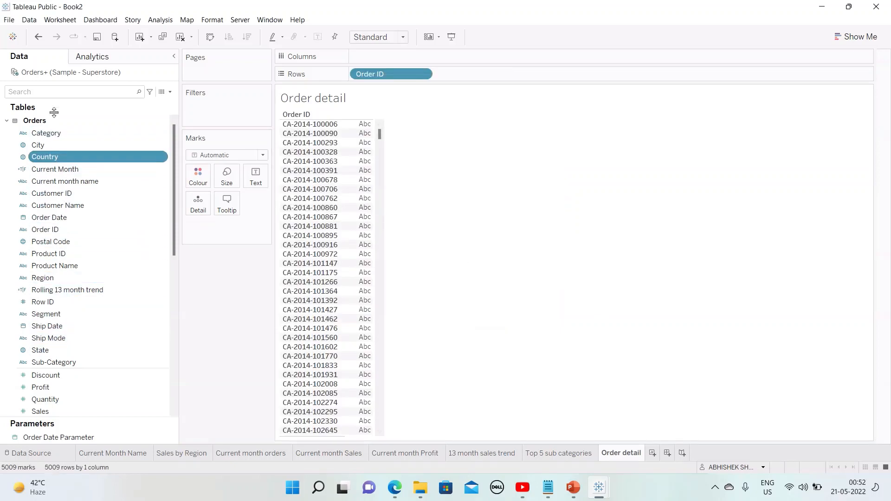
key(r)
drag(99, 277, 464, 74)
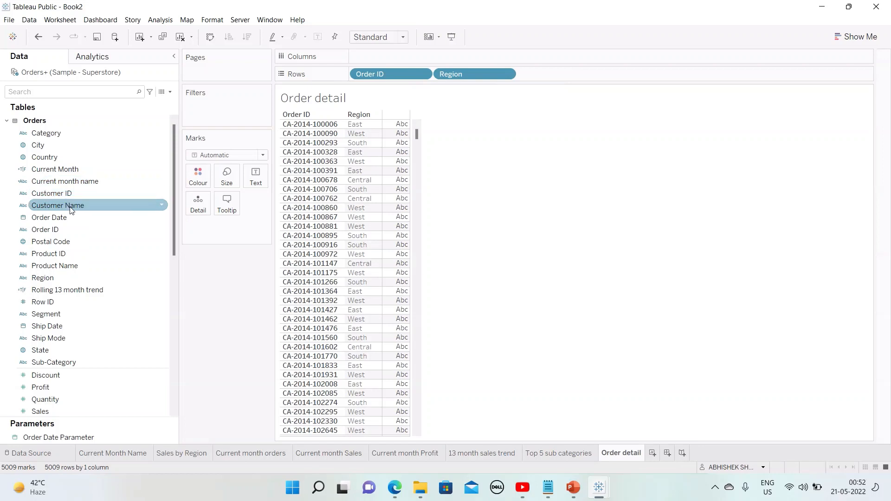
Step: Add Customer Name with all members and Order Date to the rows, and insert Segment between them
drag(71, 210, 610, 81)
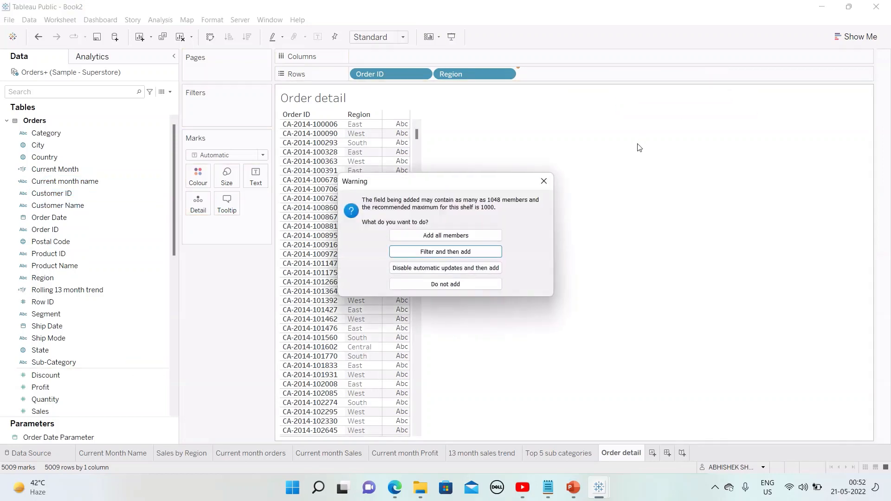
click(459, 239)
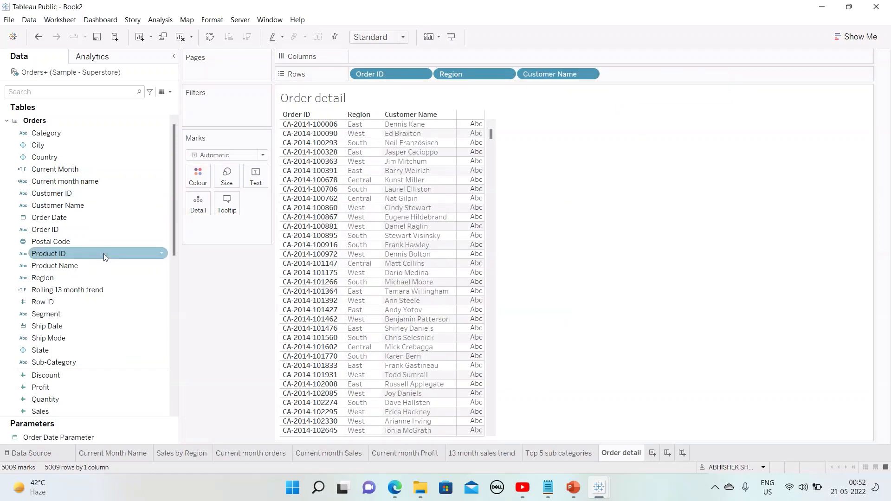
drag(53, 217, 659, 79)
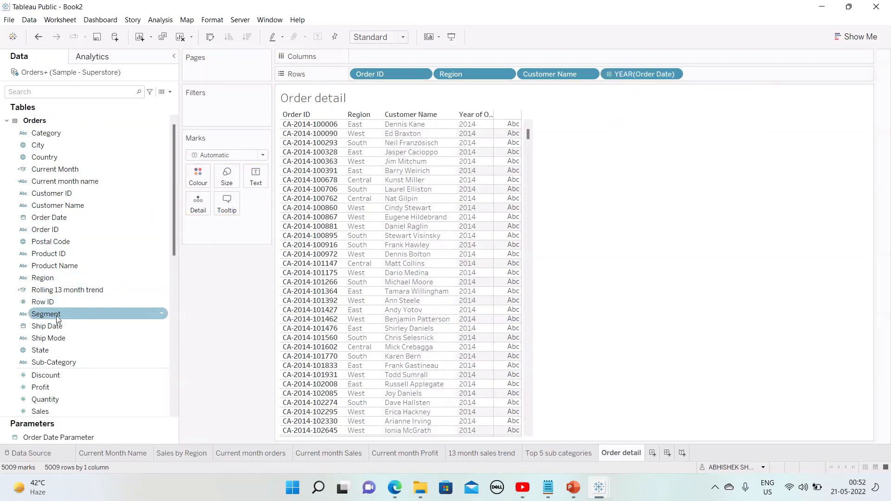
drag(56, 317, 597, 78)
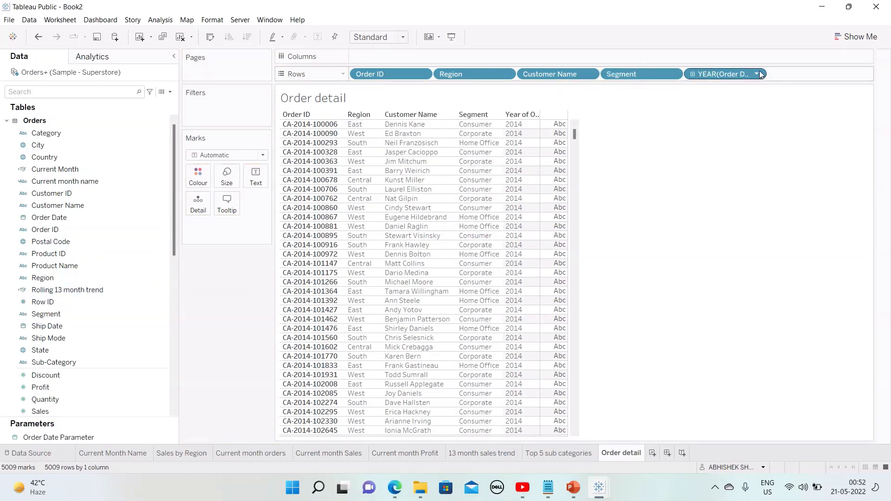
Step: Change the Order Date row field from year to exact date and make it discrete
click(757, 75)
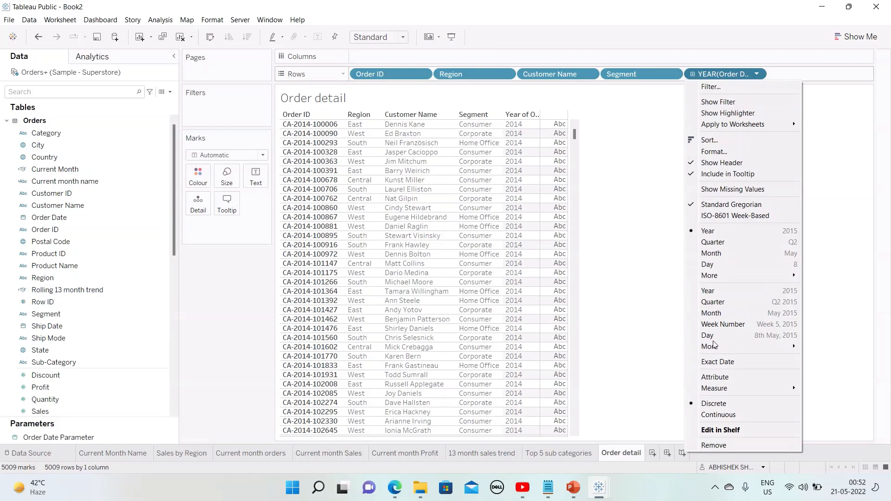
click(759, 76)
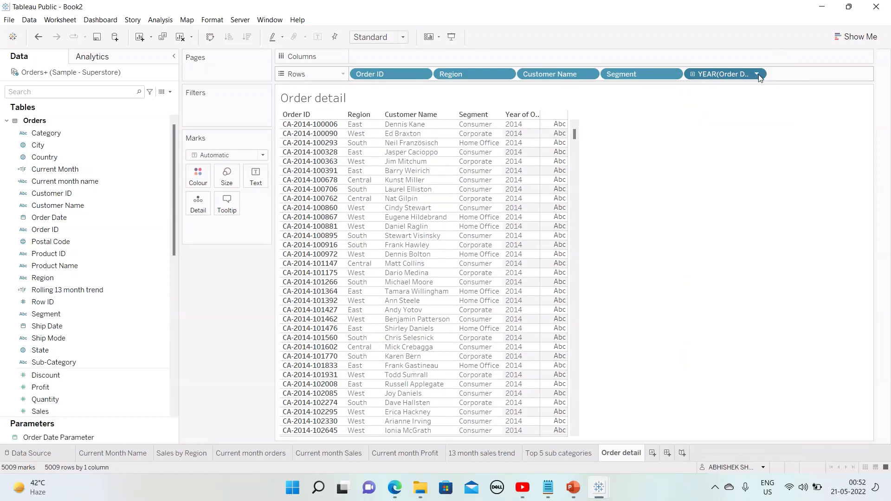
click(759, 76)
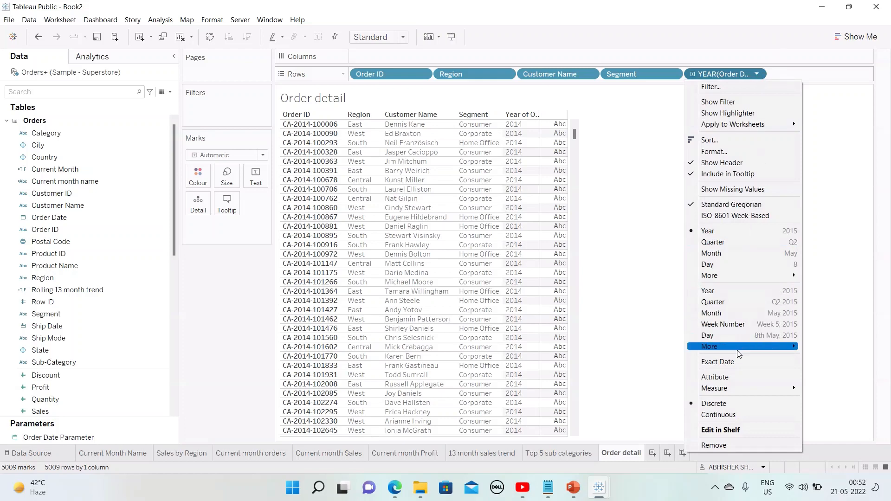
click(728, 362)
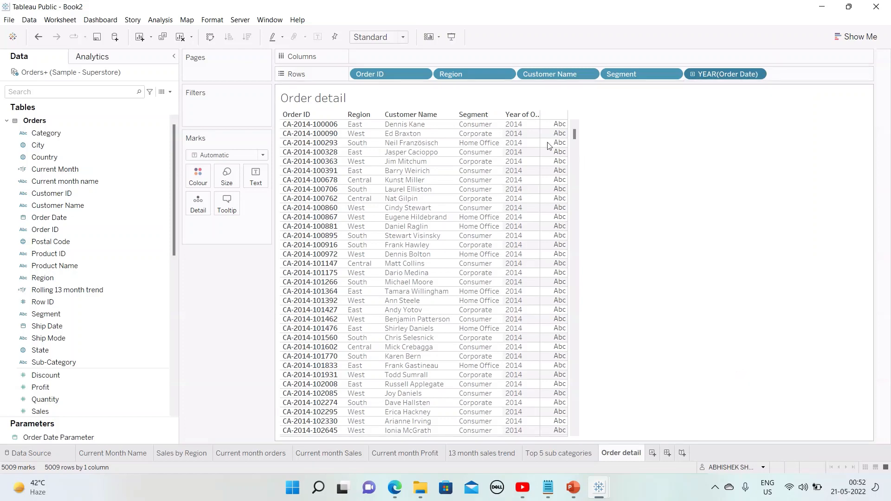
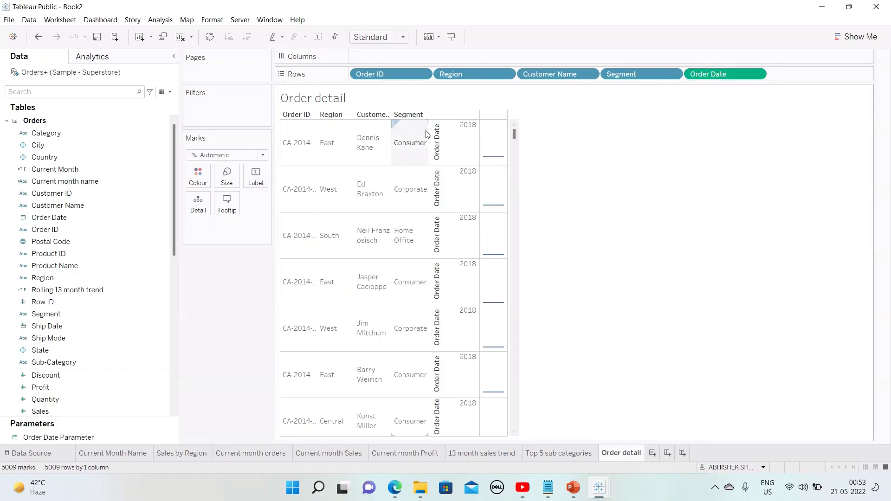
click(757, 74)
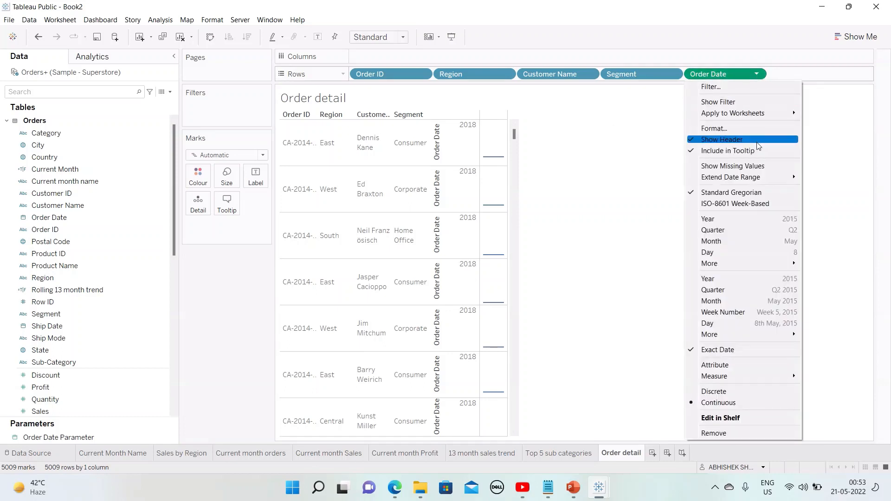
click(730, 391)
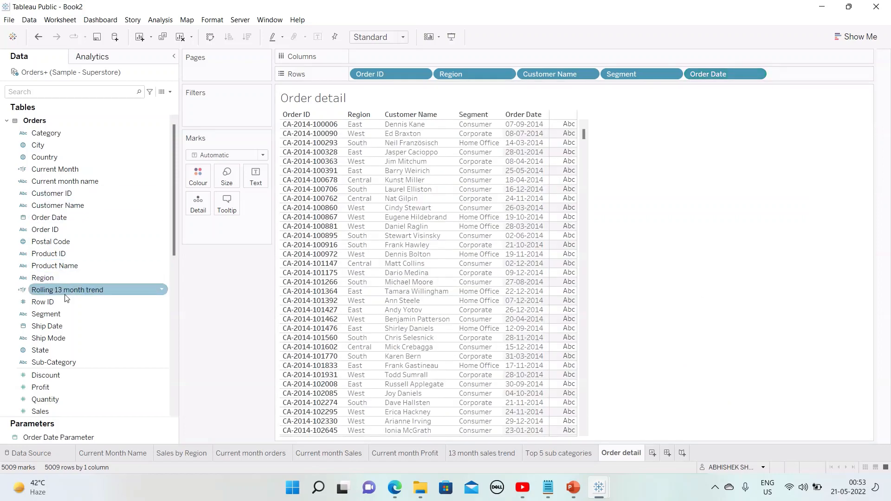
Step: Add Ship Date to the rows after Order Date and show it as a discrete exact date
drag(55, 330, 774, 75)
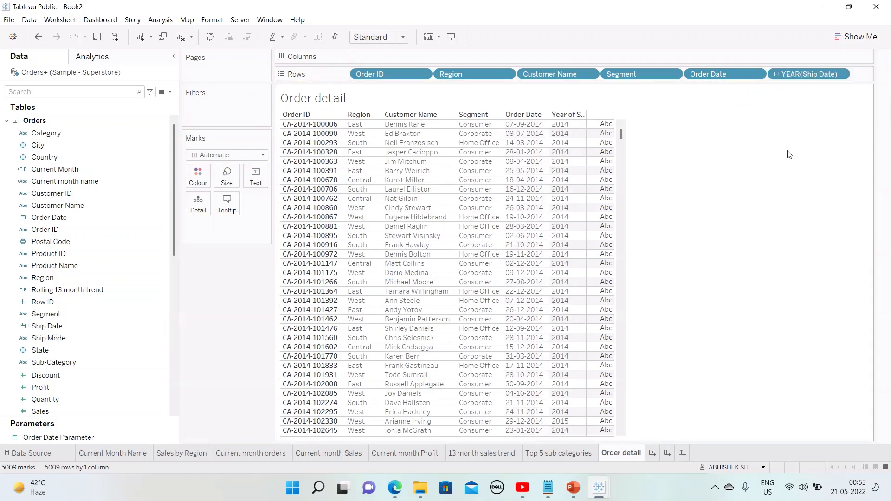
click(841, 77)
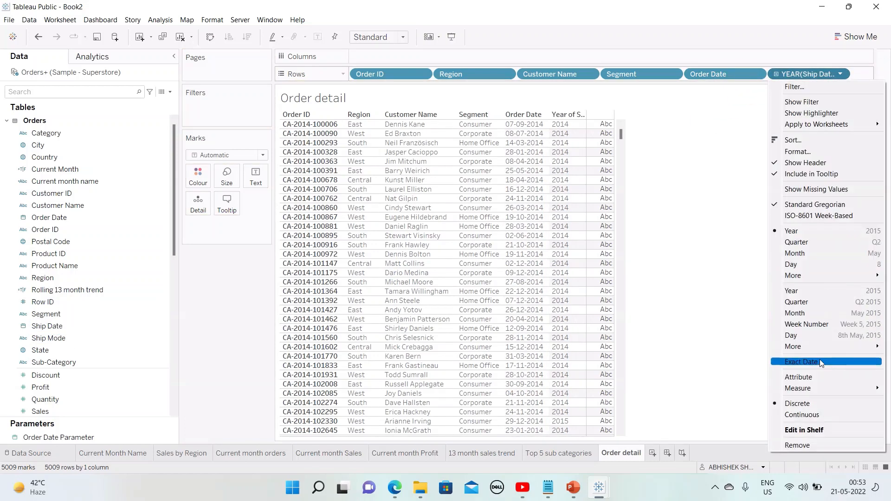
click(724, 269)
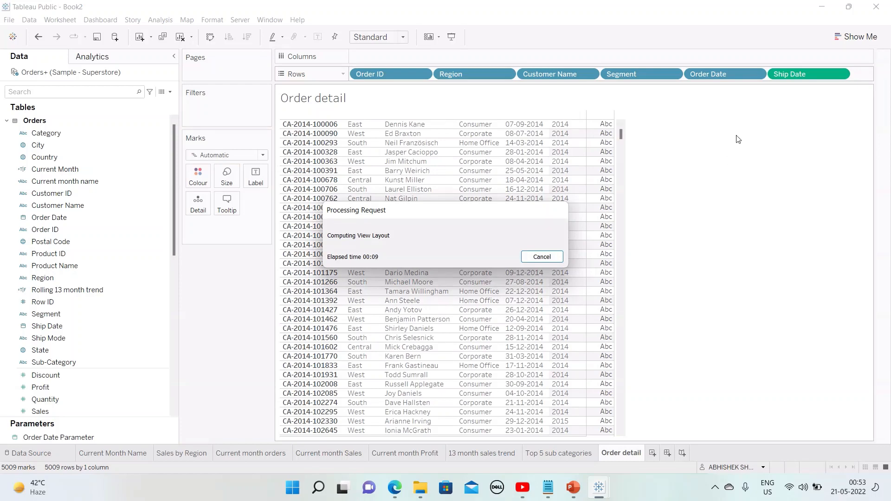
click(840, 74)
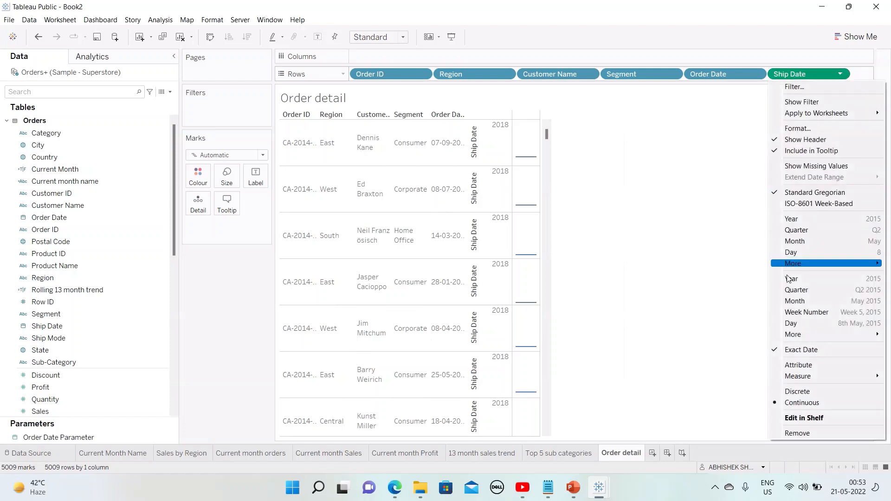
click(797, 391)
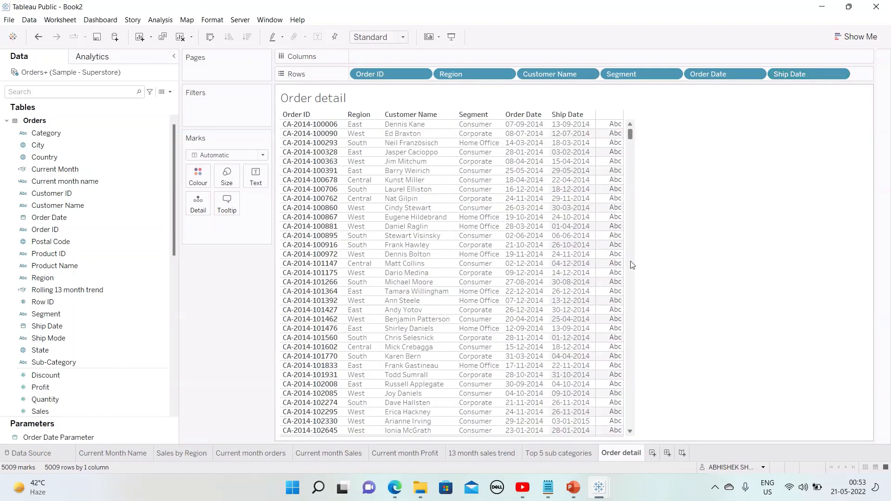
Step: Add the Quantity, Sales and Profit measures to the order detail table as value columns
scroll(74, 333, down, 3)
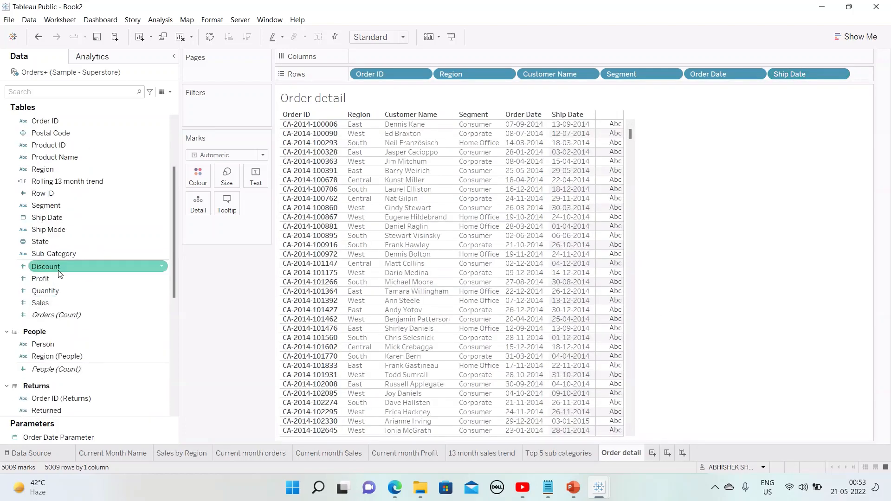
click(63, 303)
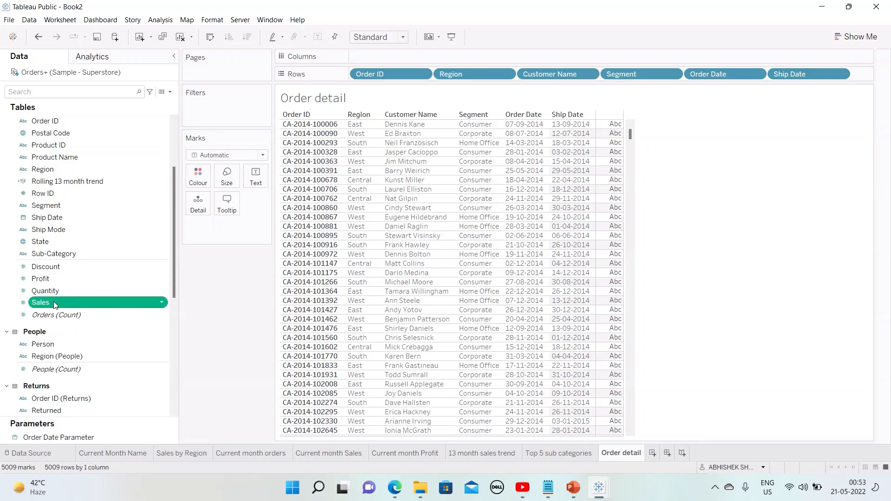
ctrl+click(54, 291)
drag(69, 290, 595, 344)
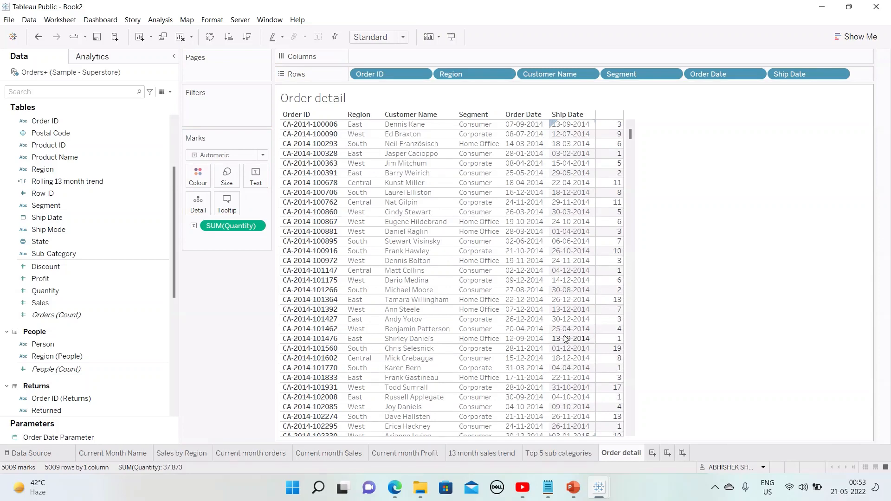
drag(67, 304, 636, 272)
click(51, 278)
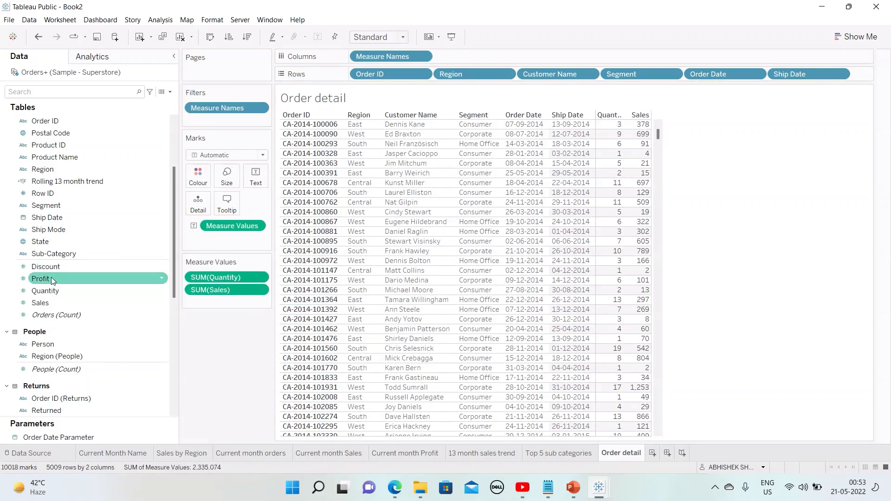
drag(52, 279, 638, 275)
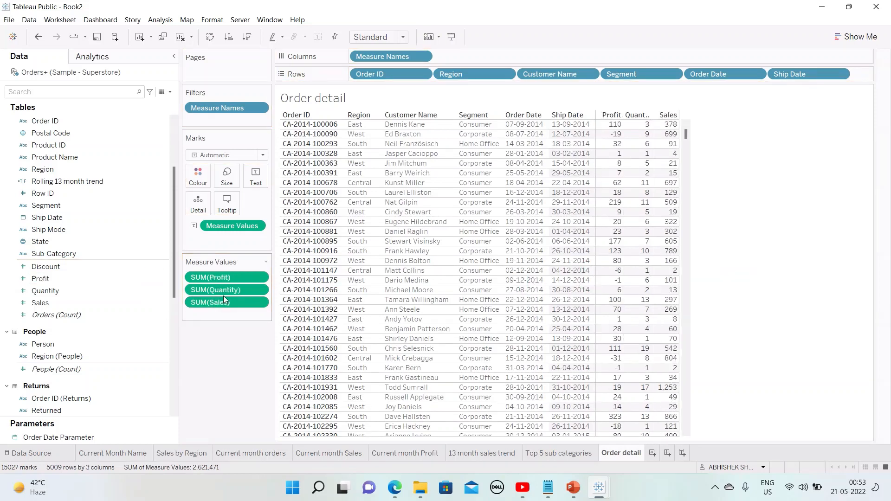
Step: Reorder the measure values to Quantity, Sales, Profit and widen their columns so the full headings fit
mouse_move(226, 290)
mouse_down()
mouse_move(227, 272)
mouse_move(233, 288)
mouse_move(246, 283)
mouse_up()
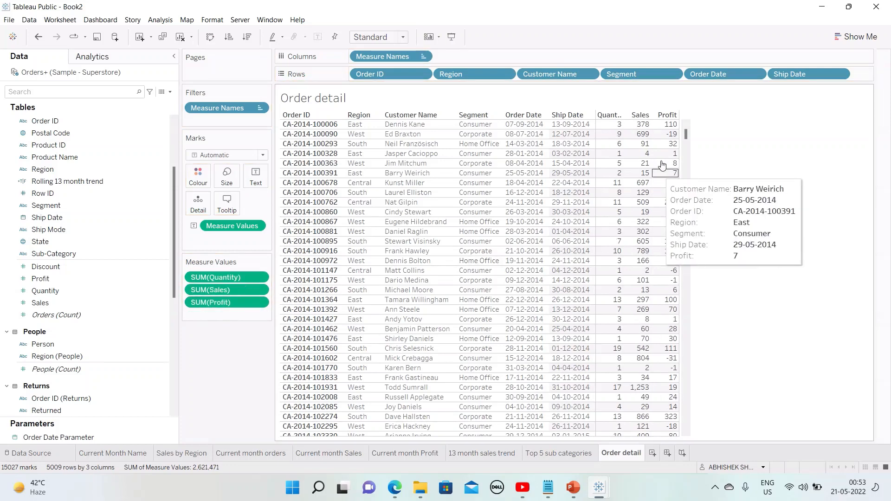
click(404, 38)
click(538, 18)
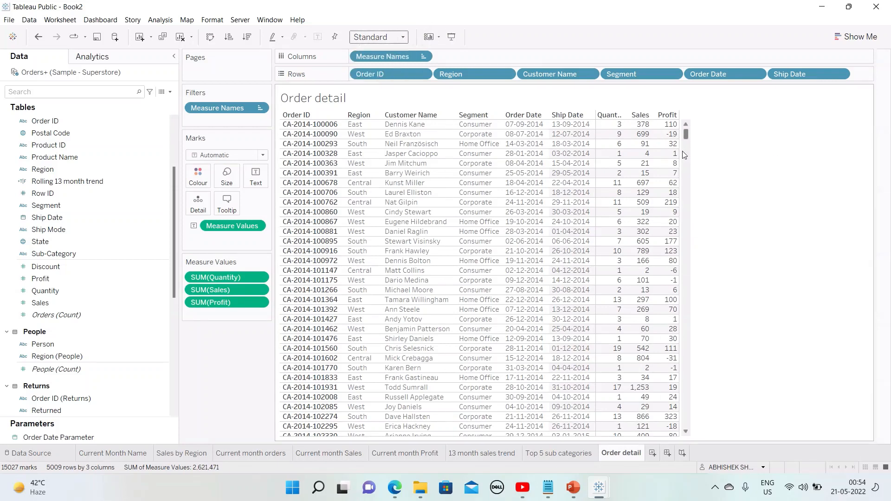
drag(680, 151, 713, 152)
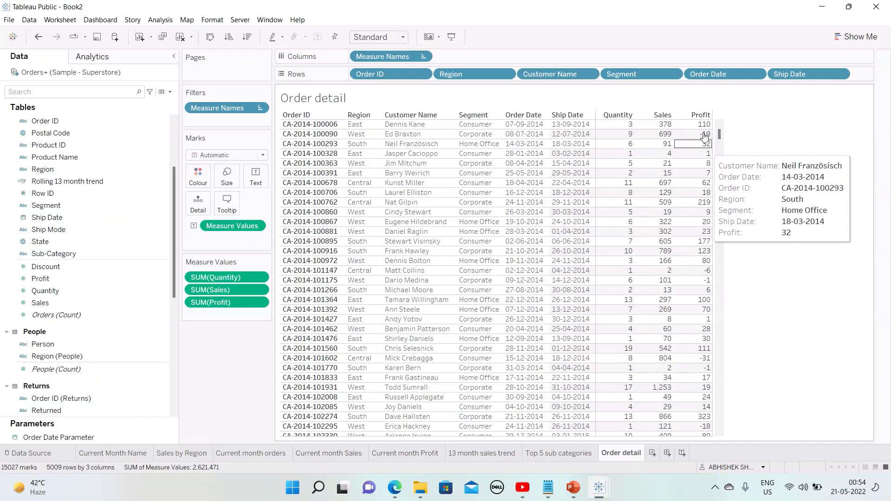
Step: Format the Profit values as custom currency with a $ prefix, 0 decimal places and negatives shown as ($1234)
click(258, 302)
click(218, 356)
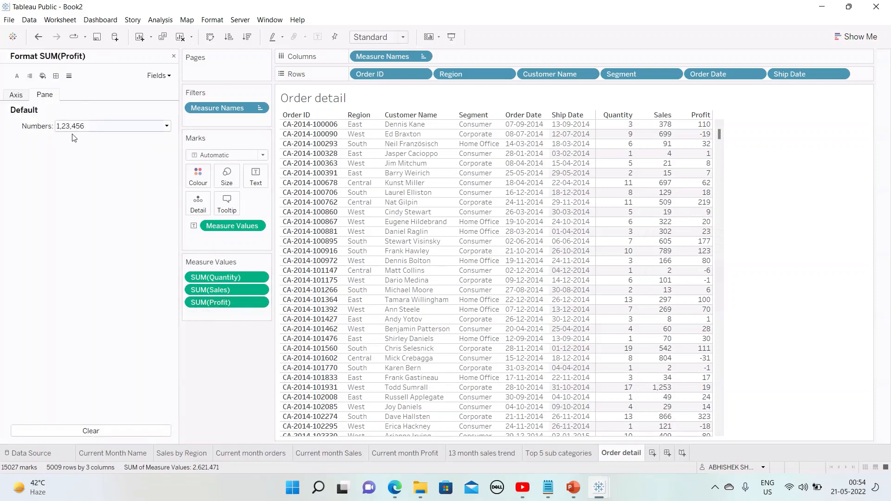
click(74, 125)
click(82, 174)
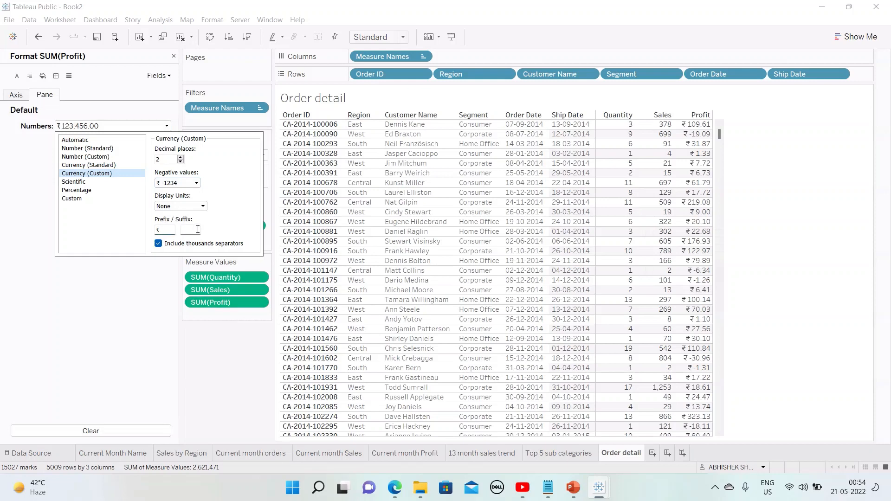
key(BackSpace)
key(BackSpace)
text($)
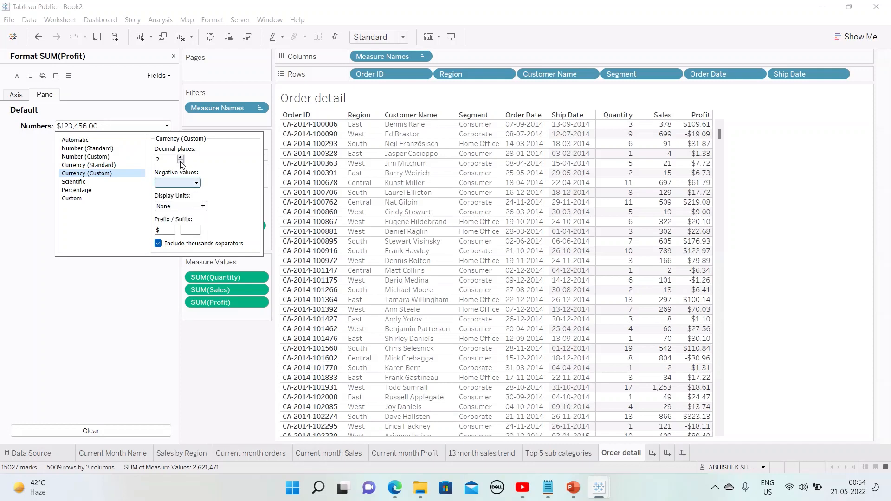
click(180, 162)
click(195, 183)
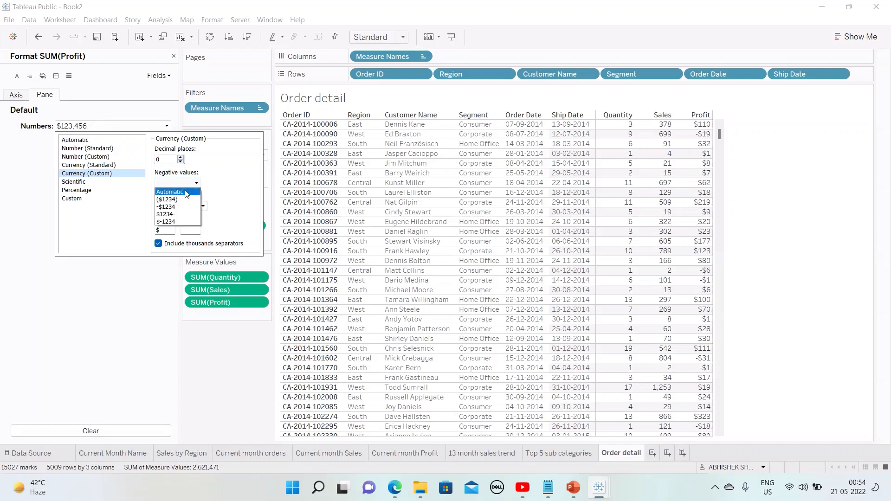
click(178, 200)
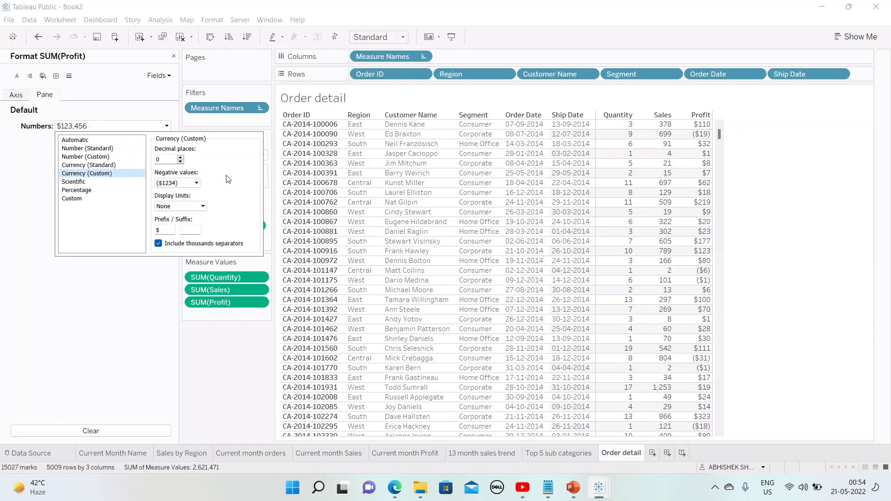
click(222, 369)
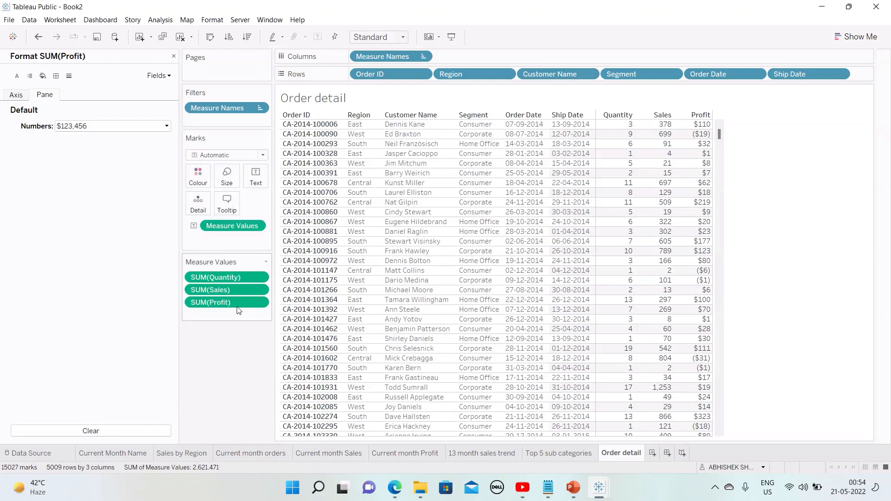
Step: Format the Sales values as custom currency with a $ prefix and 0 decimal places
click(263, 290)
click(227, 346)
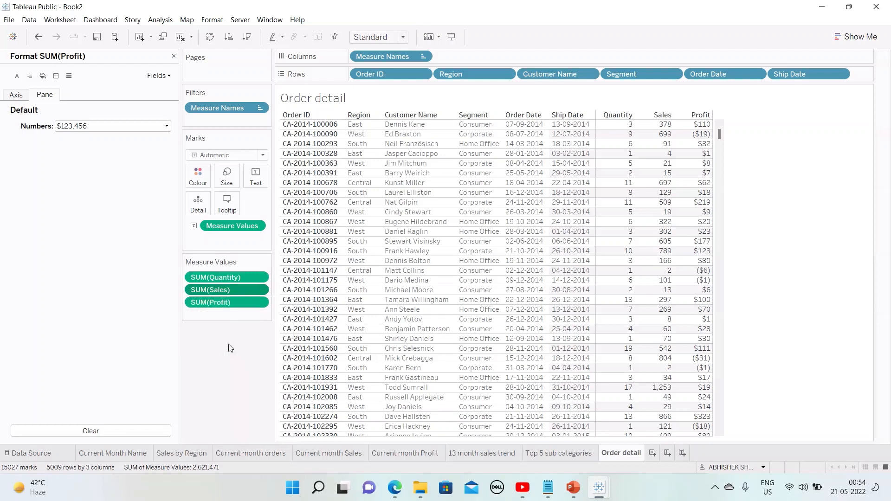
click(127, 134)
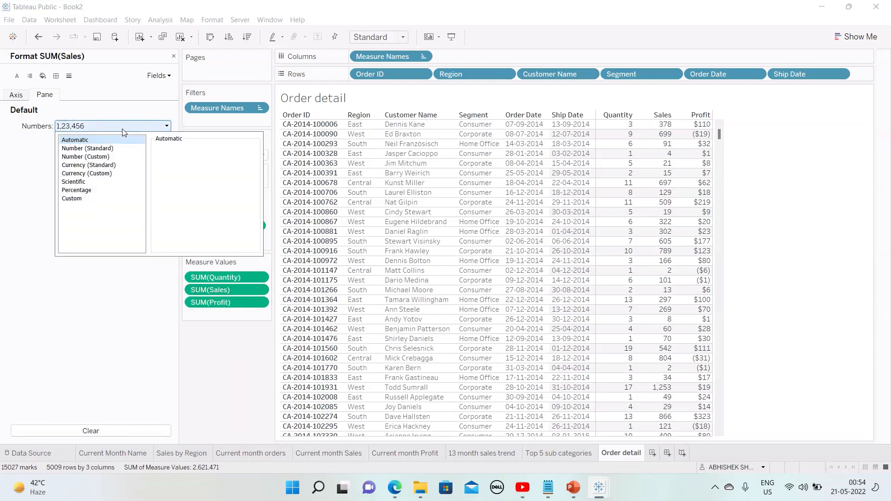
click(130, 174)
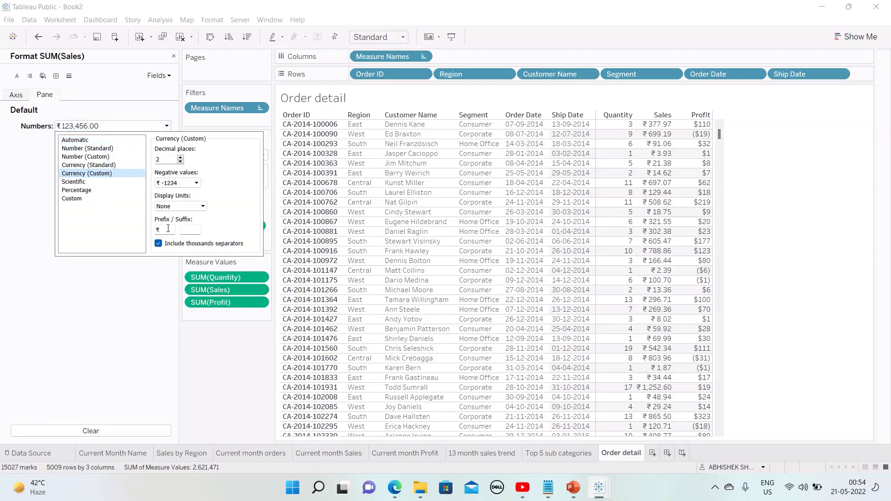
key(BackSpace)
key(BackSpace)
text($)
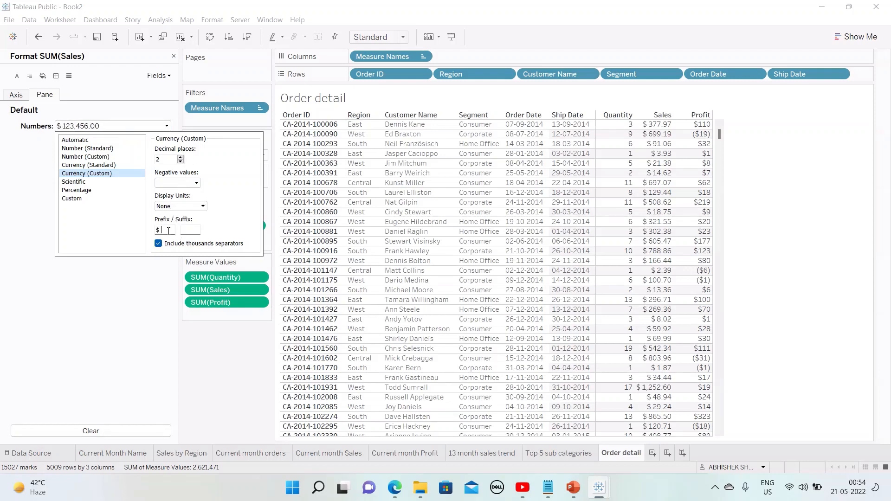
click(180, 162)
click(181, 161)
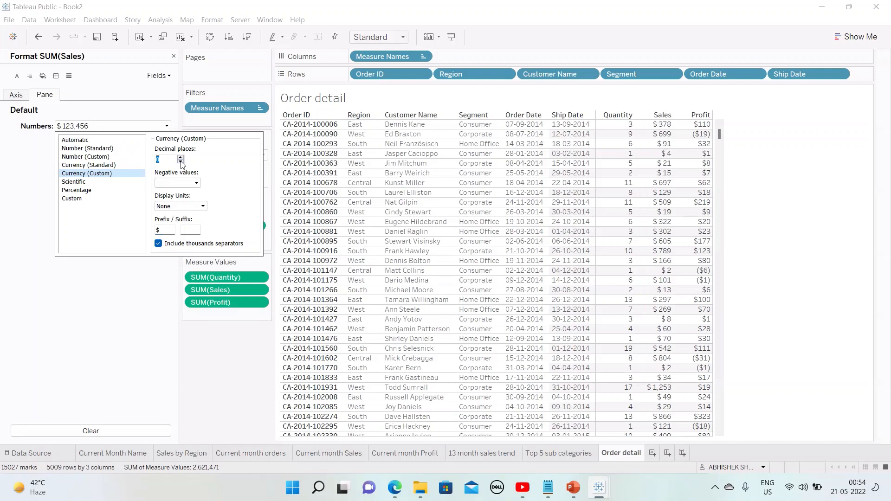
click(227, 354)
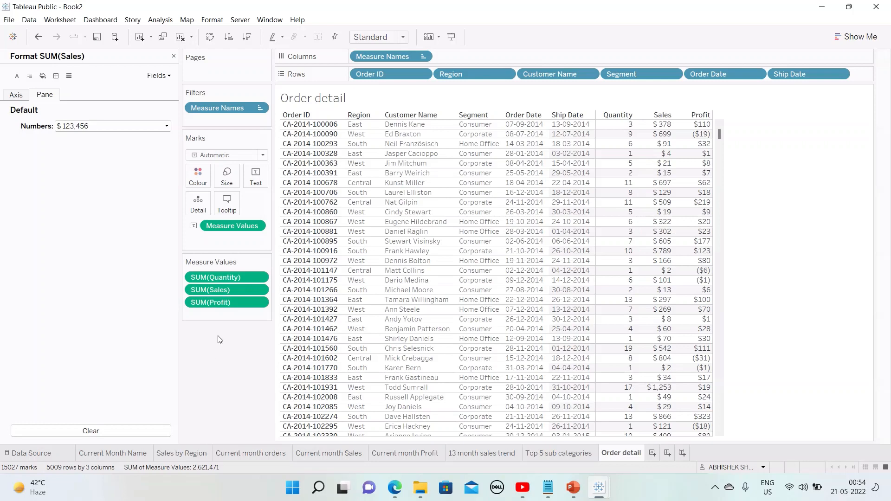
Step: Colour the table values by a copy of the Profit measure and choose the Red-Green Diverging palette
mouse_move(226, 305)
mouse_down()
mouse_move(230, 259)
mouse_move(205, 190)
mouse_move(243, 269)
mouse_up()
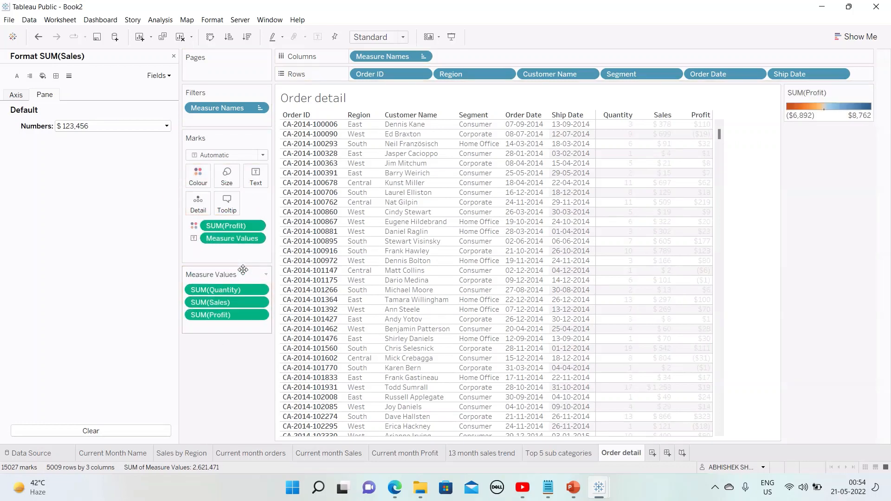
click(198, 175)
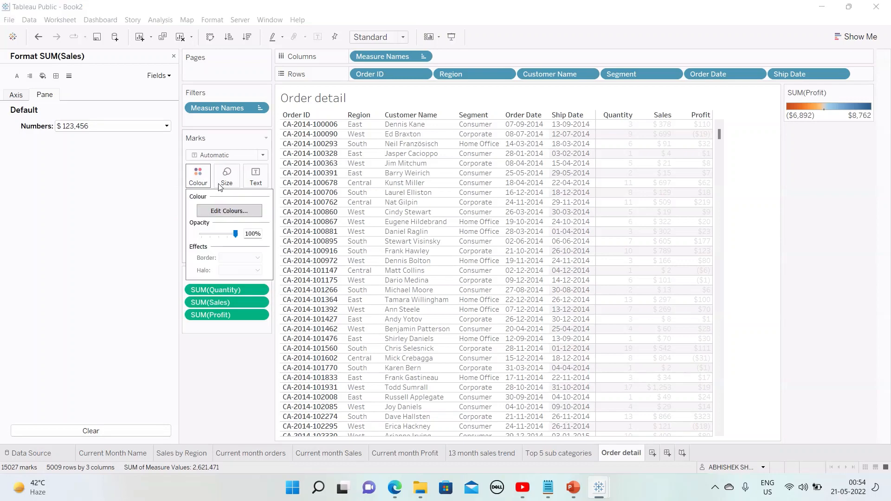
click(246, 211)
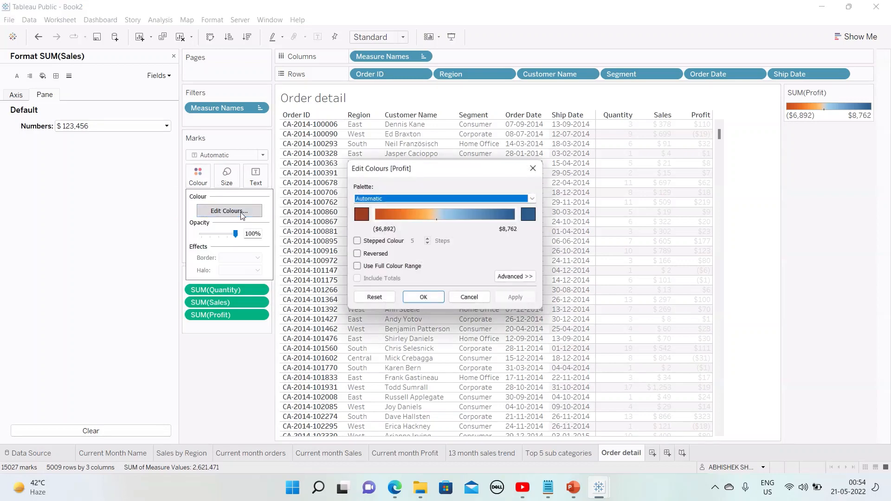
click(524, 202)
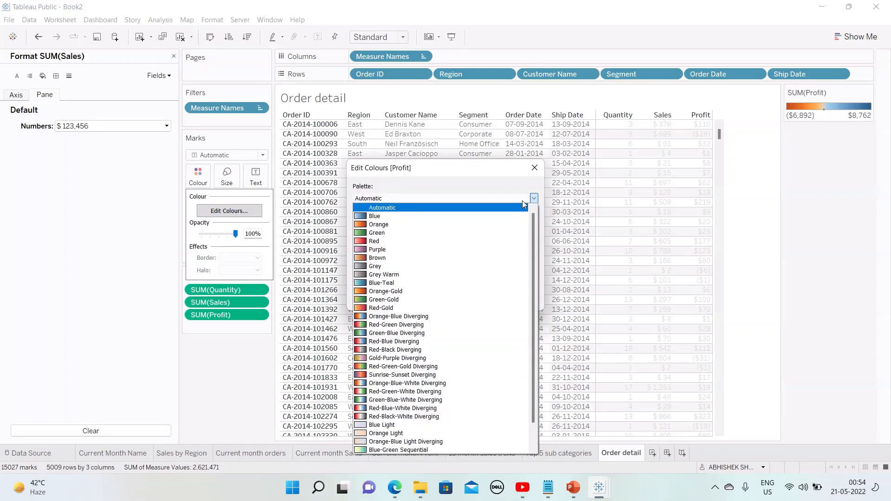
click(398, 324)
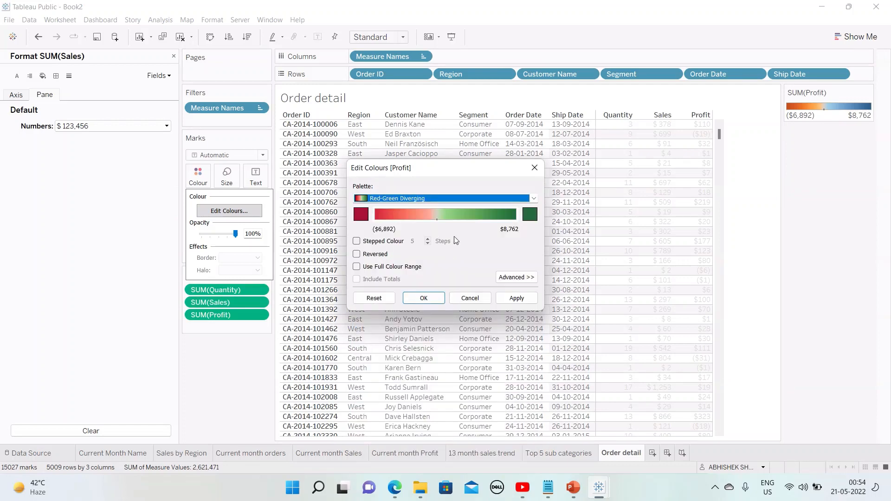
Step: Set the Profit colours to 2 stepped colours centred at 0 and apply them
click(374, 245)
click(428, 243)
click(427, 244)
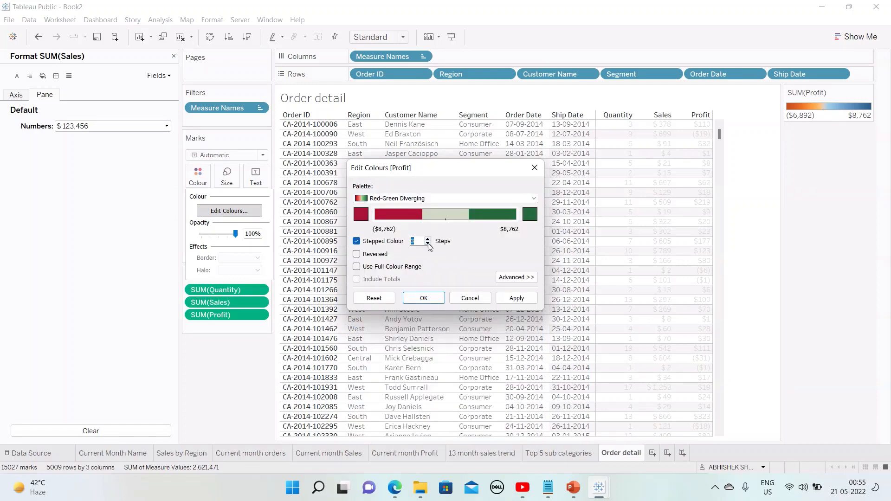
click(427, 244)
click(516, 277)
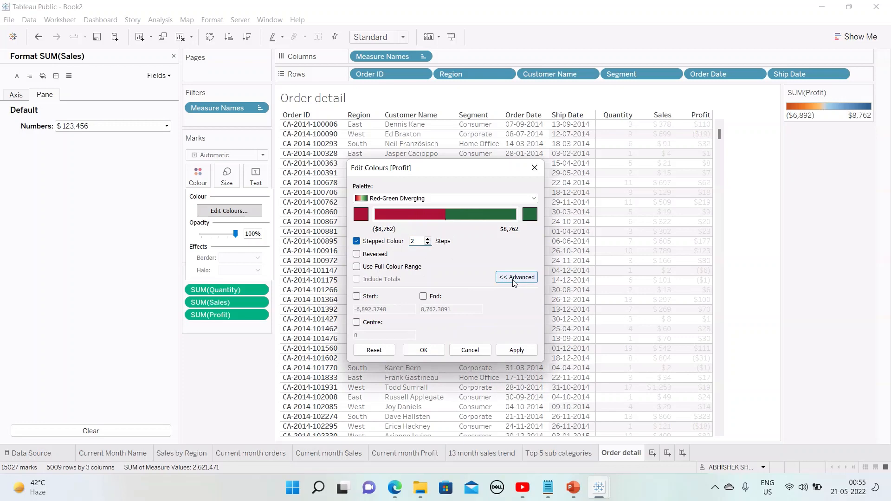
click(357, 322)
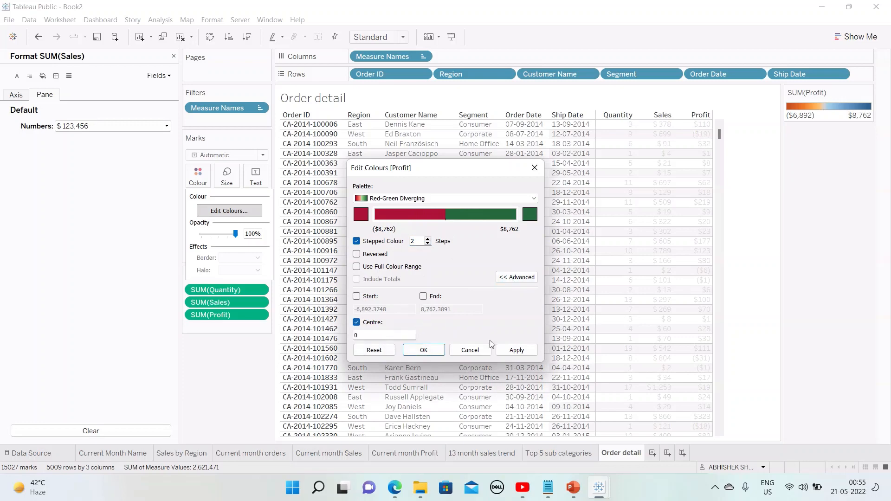
click(517, 349)
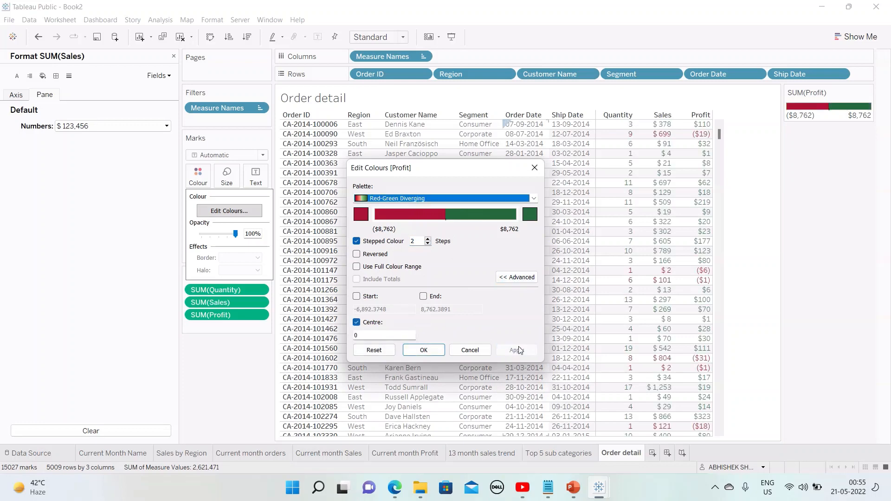
click(422, 350)
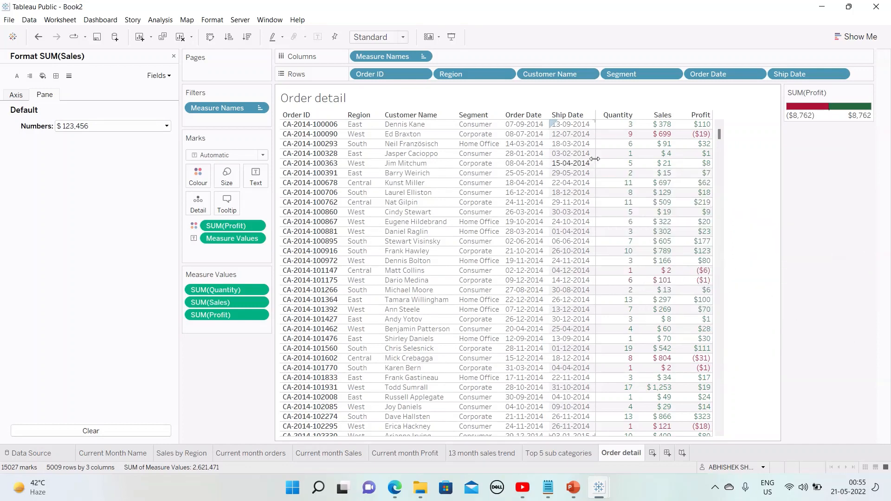
Step: Widen the Ship Date column in the order table and hide the Profit colour legend
drag(594, 159, 633, 161)
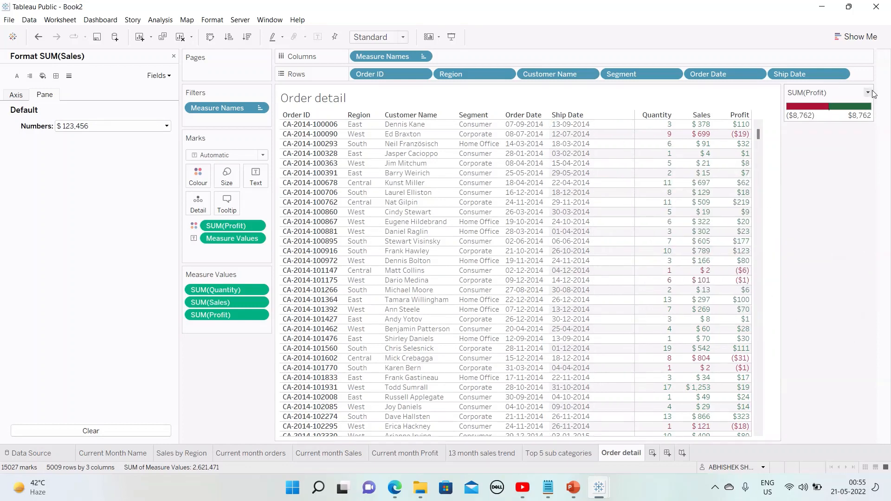
click(867, 92)
click(848, 150)
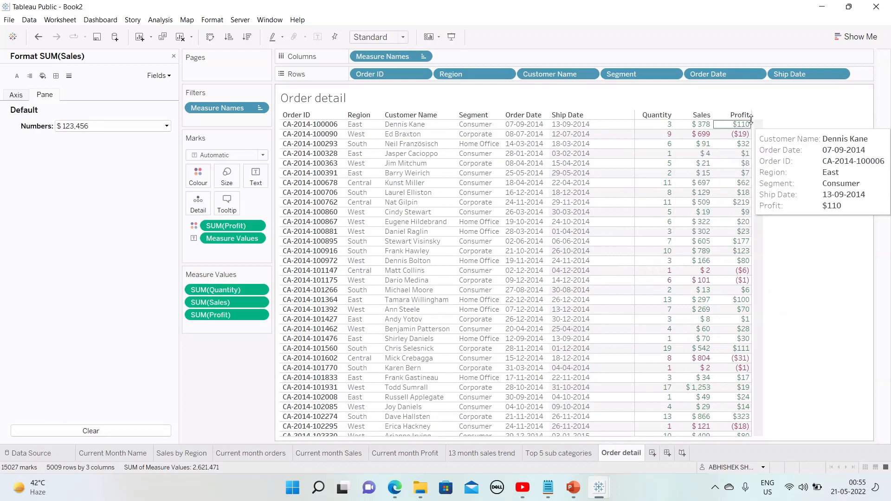
Step: Centre the sheet's default pane values horizontally, keeping the default header alignment on Automatic
right_click(650, 124)
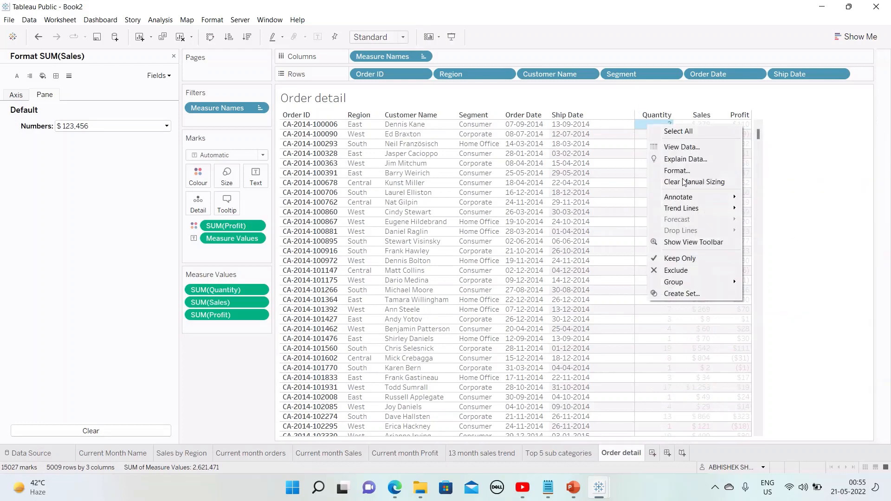
click(677, 171)
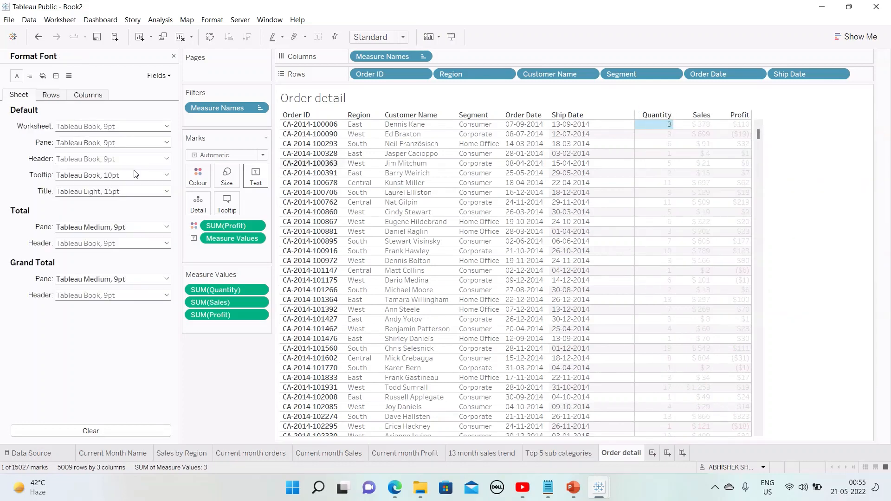
click(30, 75)
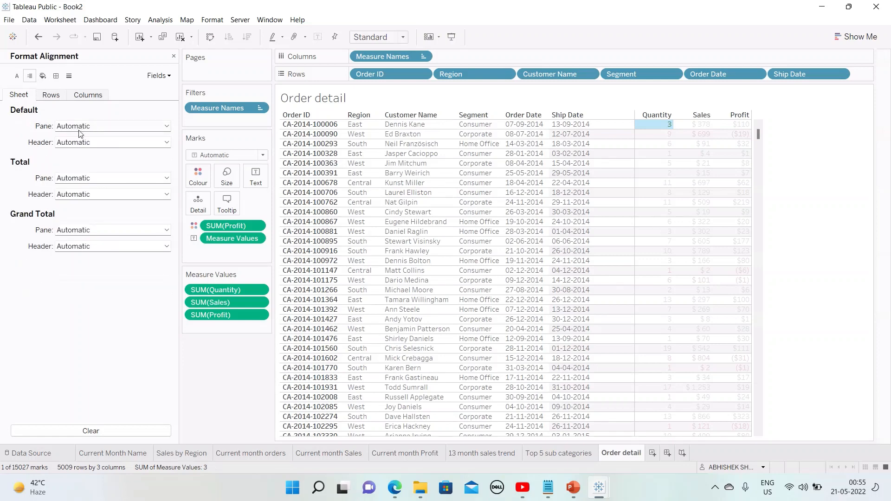
click(80, 142)
click(81, 184)
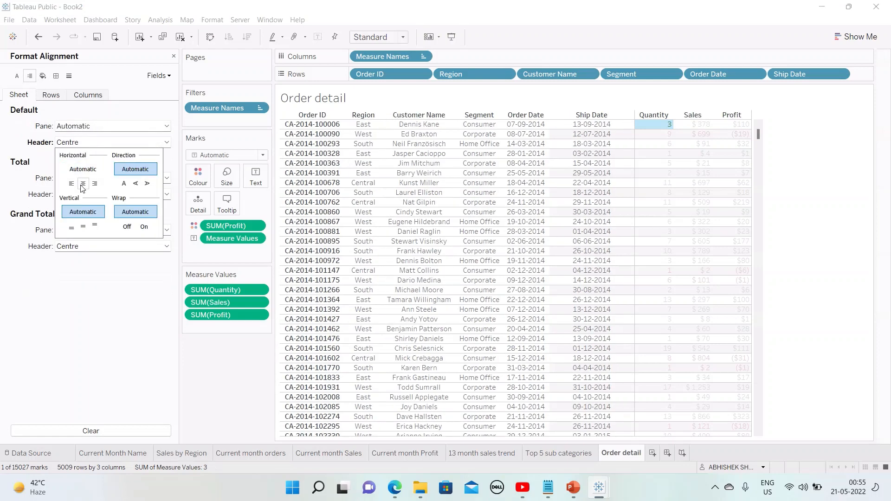
click(81, 173)
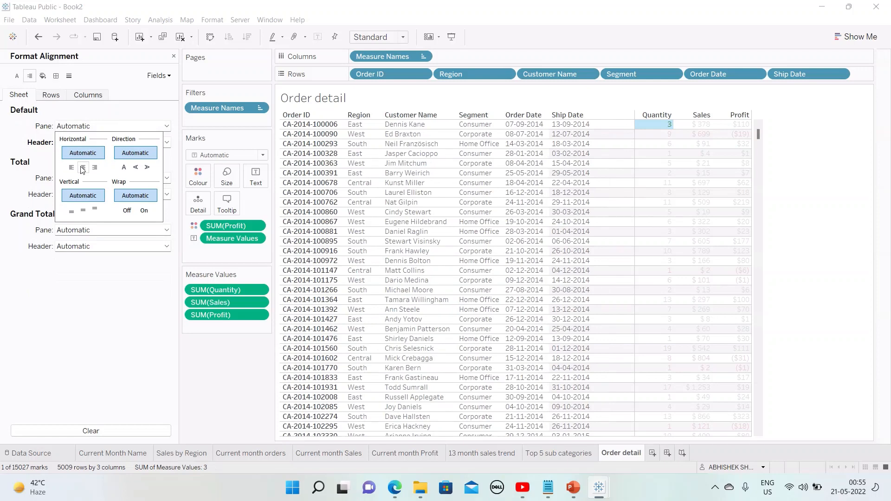
click(83, 167)
click(104, 305)
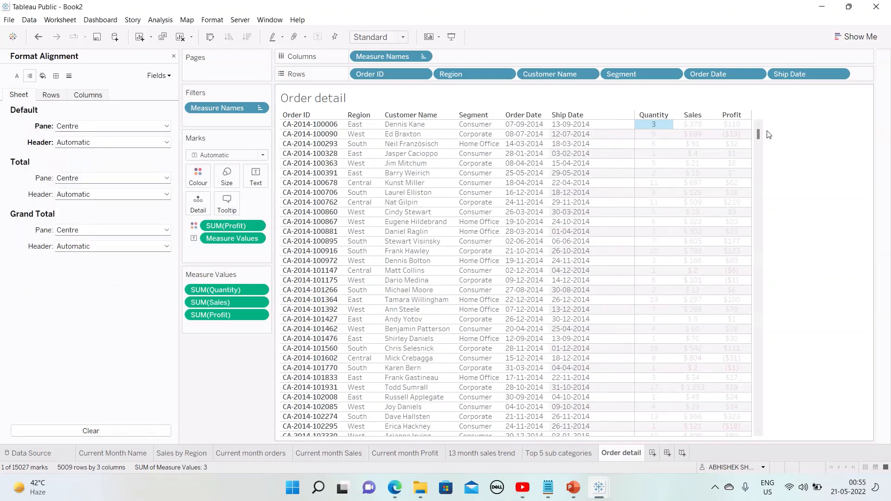
click(802, 135)
Step: Set the view to Fit Width and widen the Order Date, Segment and Customer Name columns
click(407, 38)
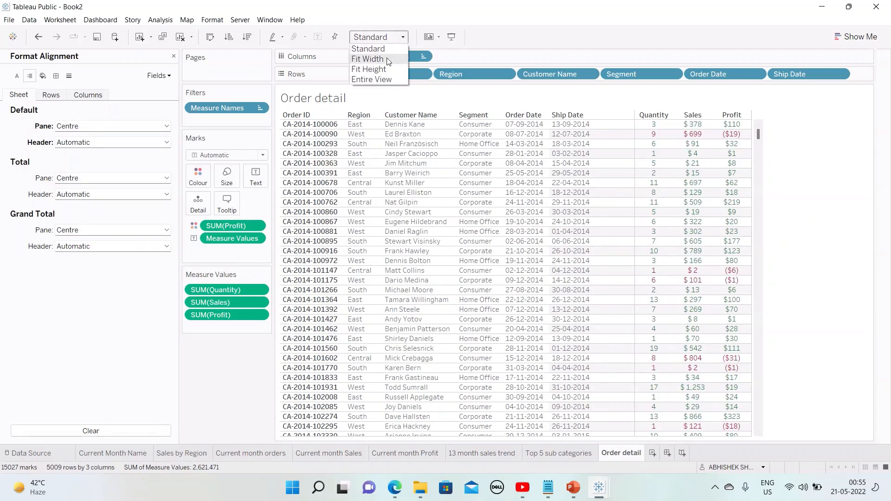
click(370, 56)
mouse_move(817, 147)
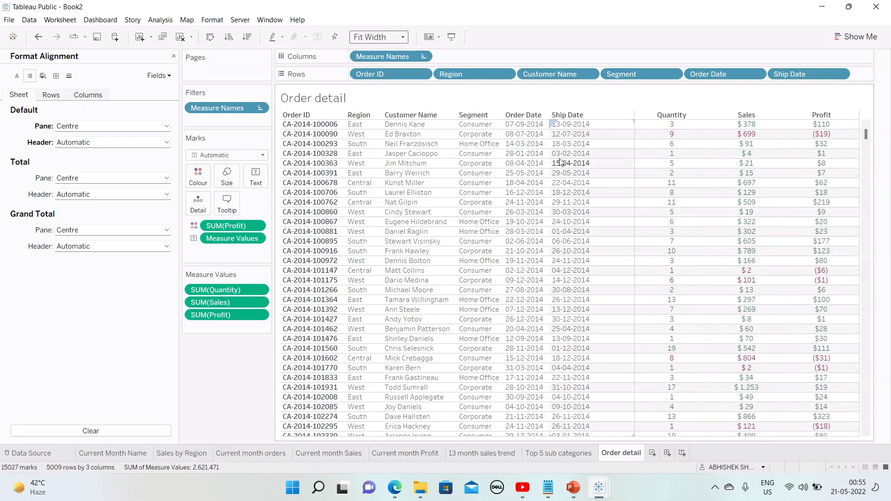
drag(548, 144, 577, 143)
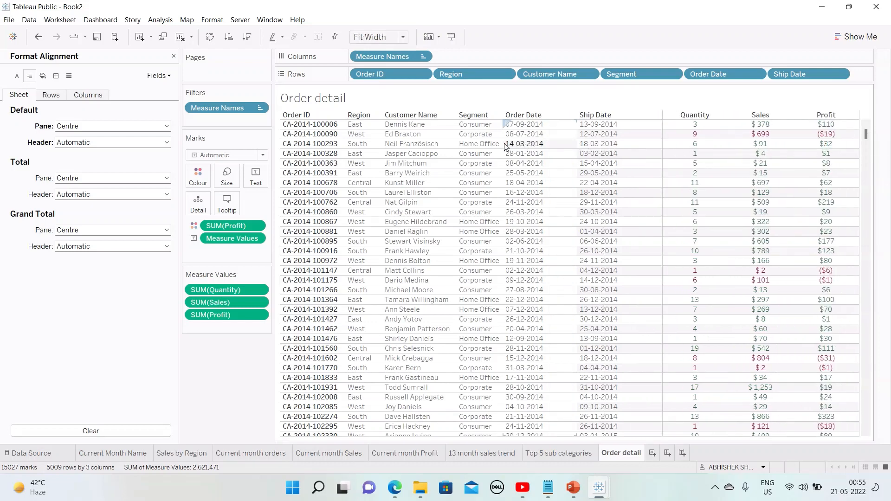
drag(503, 143, 527, 144)
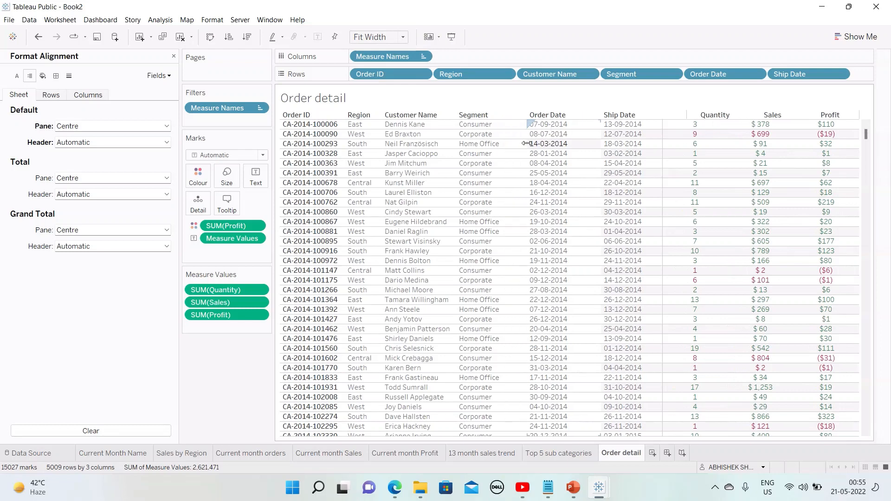
click(458, 145)
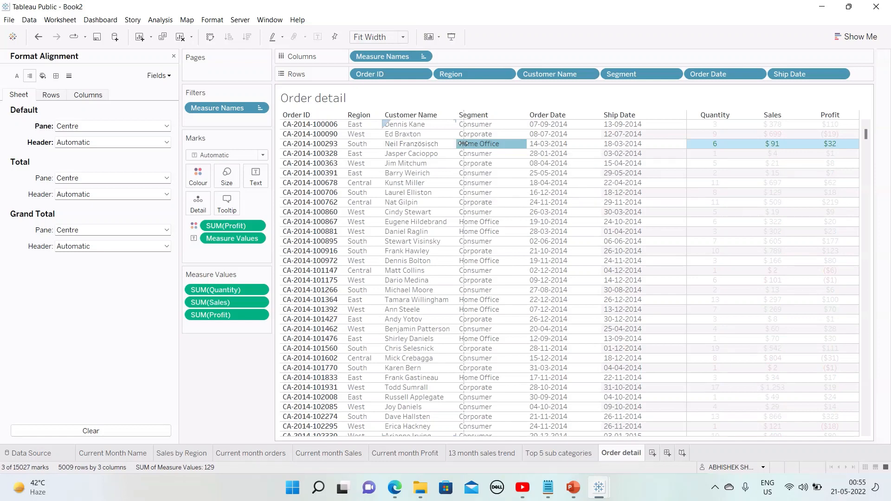
drag(457, 144, 464, 144)
click(481, 145)
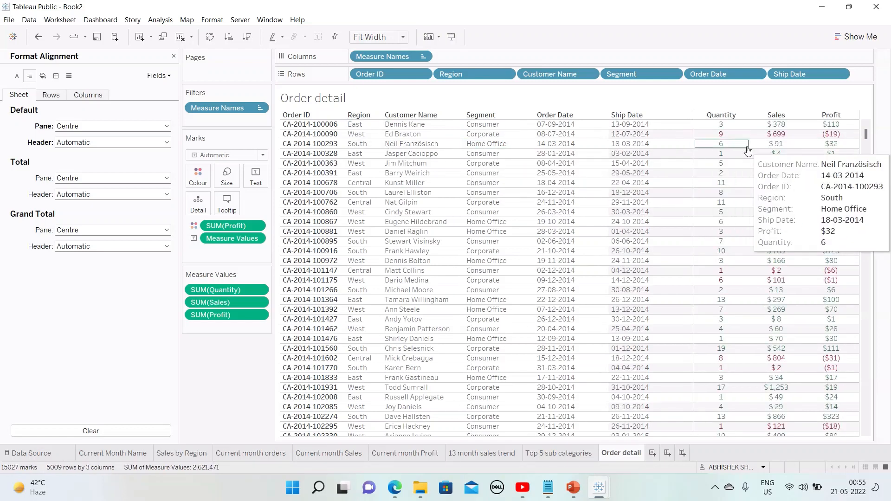
Step: Replace the sheet title with "Order Details", centred at font size 9
right_click(335, 100)
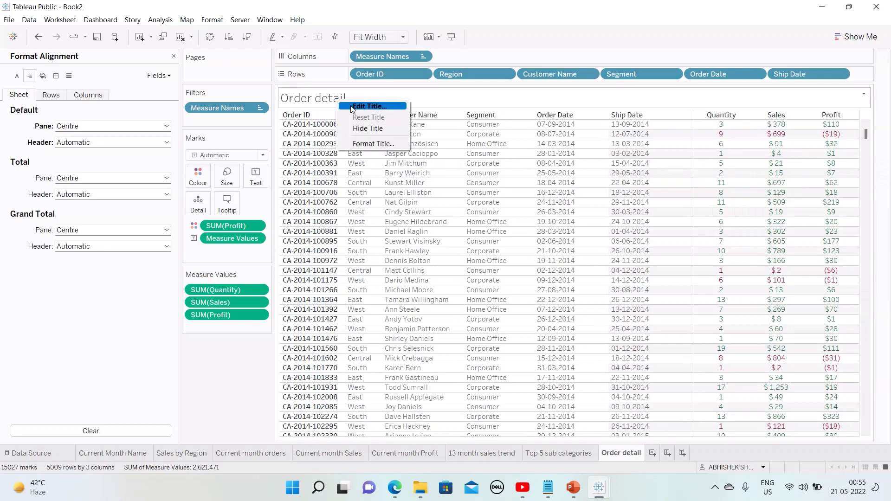
click(354, 109)
drag(397, 203, 283, 198)
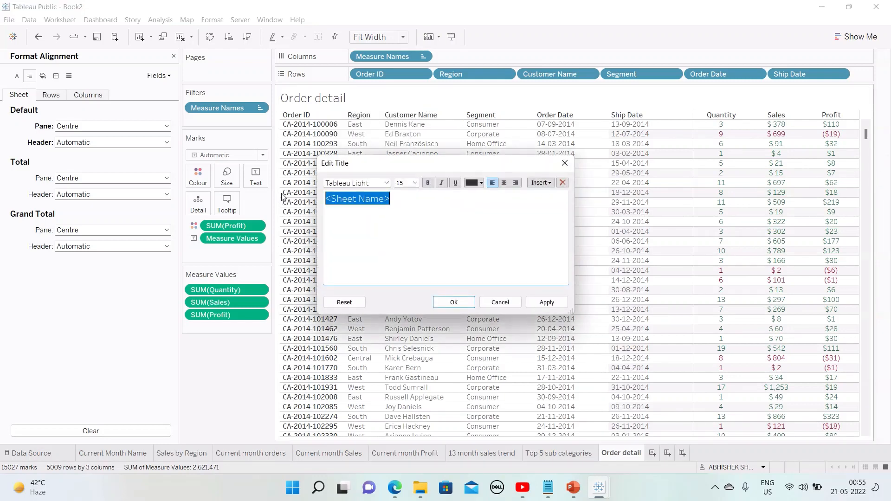
text(Order Details)
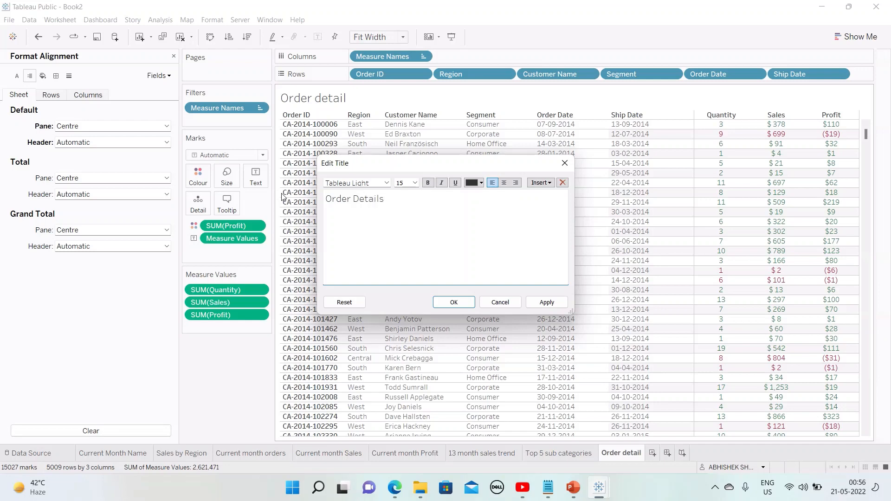
key(ctrl+a)
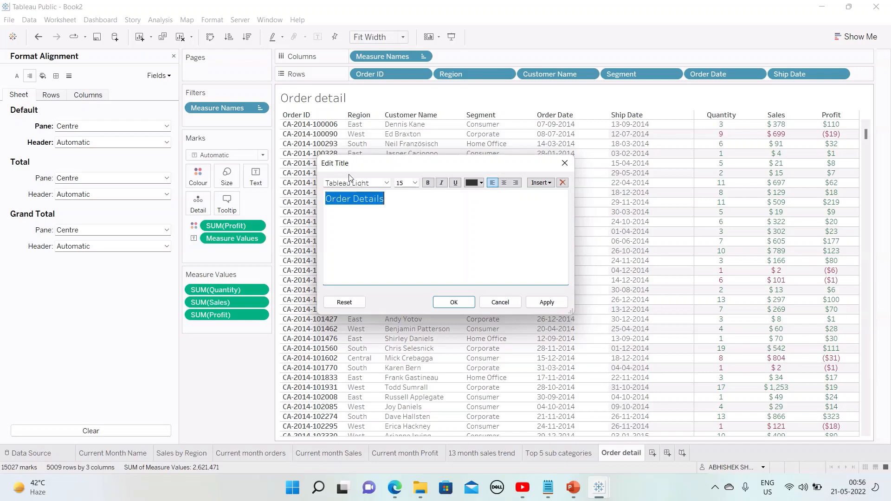
click(504, 182)
click(415, 183)
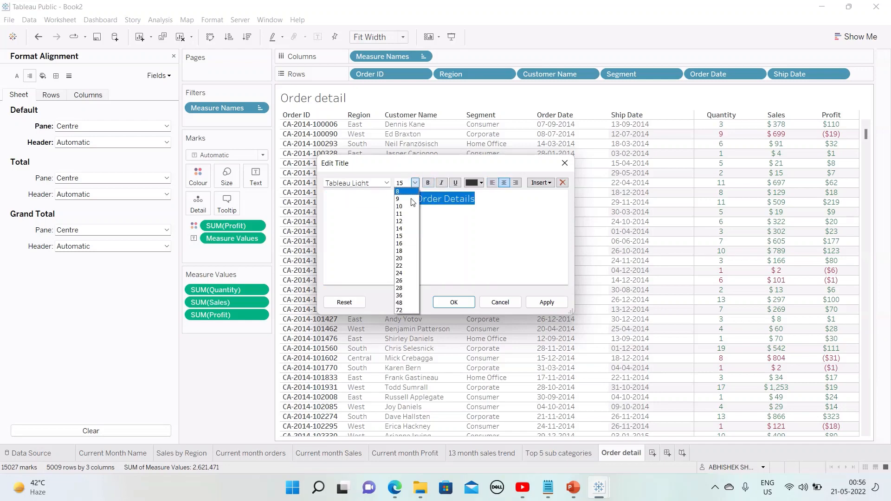
click(404, 198)
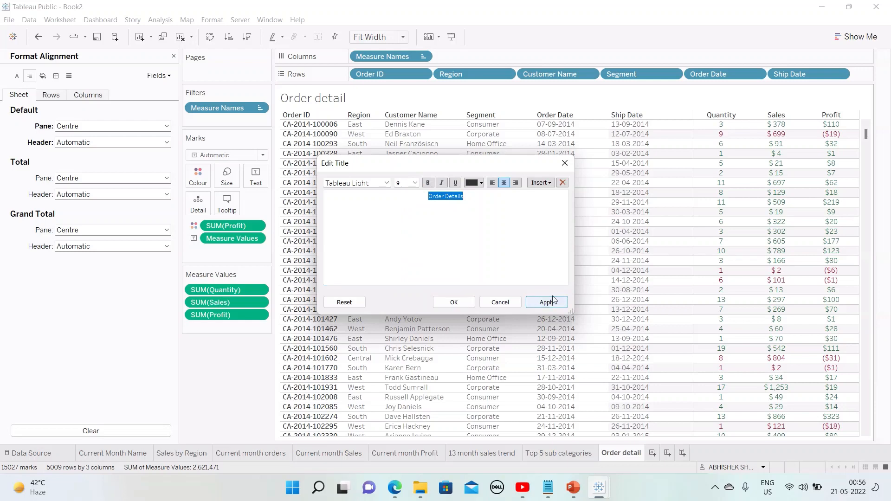
click(543, 302)
click(454, 302)
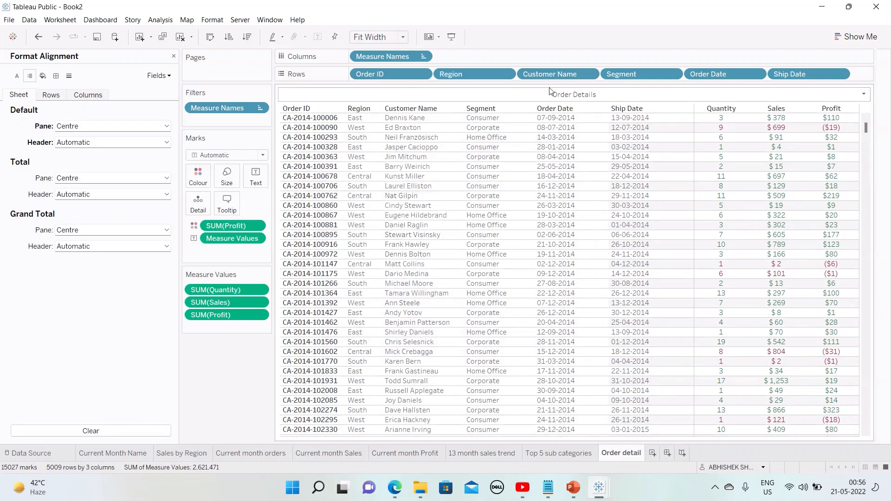
Step: Make the "Order Details" title bold and apply the change
right_click(564, 97)
click(596, 103)
drag(478, 200, 372, 197)
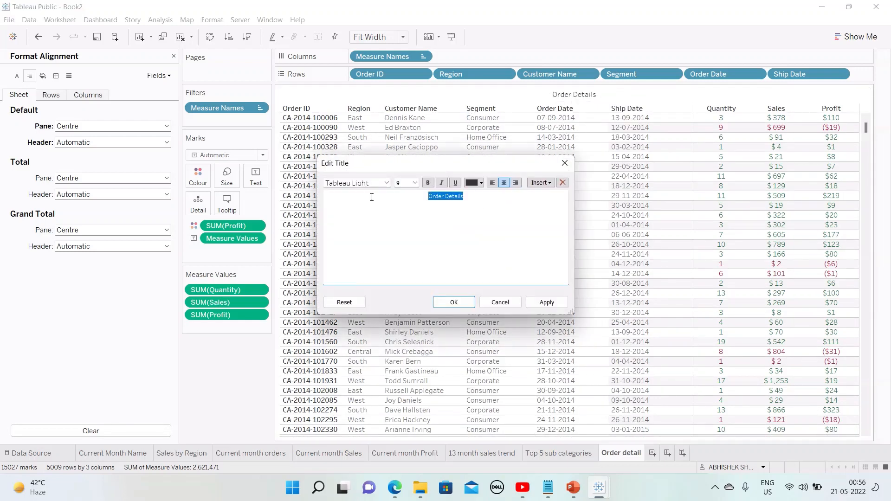
click(427, 183)
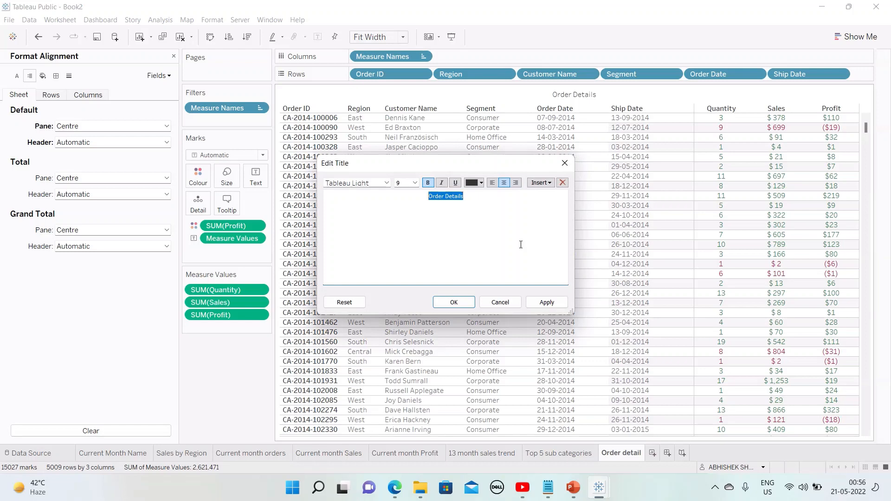
click(547, 303)
click(453, 302)
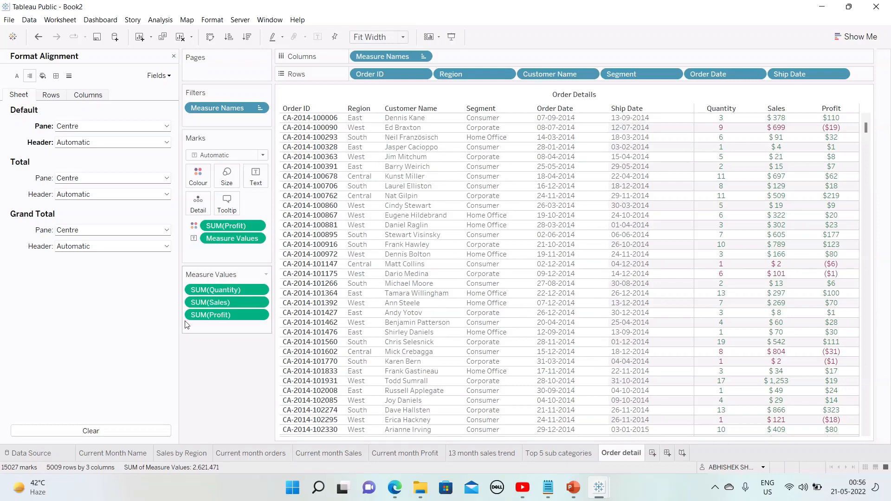
Step: Turn off tooltips for the order detail sheet and close the formatting options
click(226, 203)
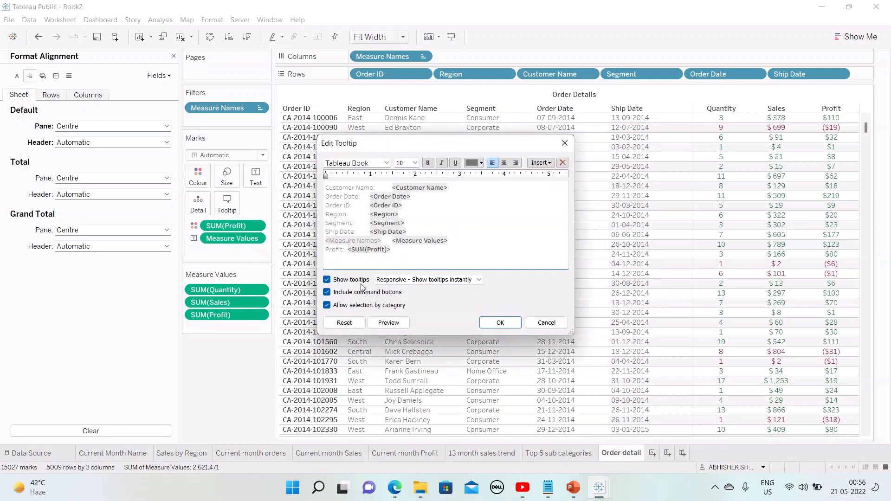
click(327, 280)
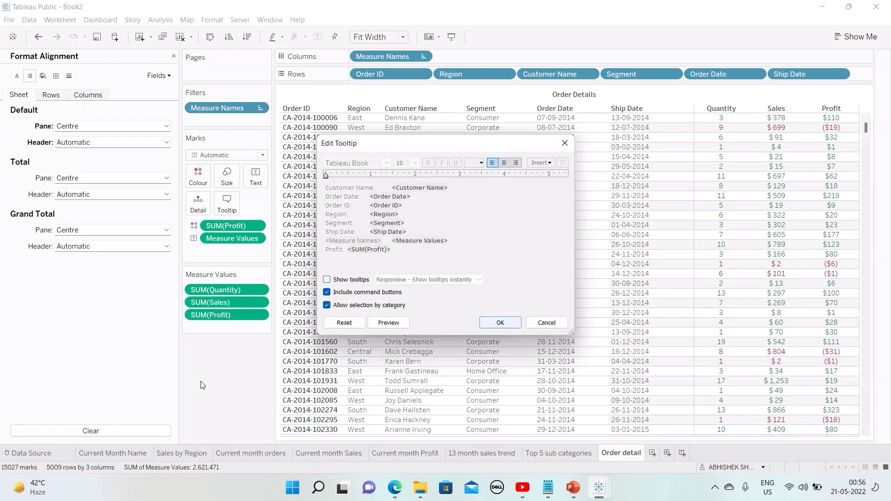
key(Return)
click(174, 56)
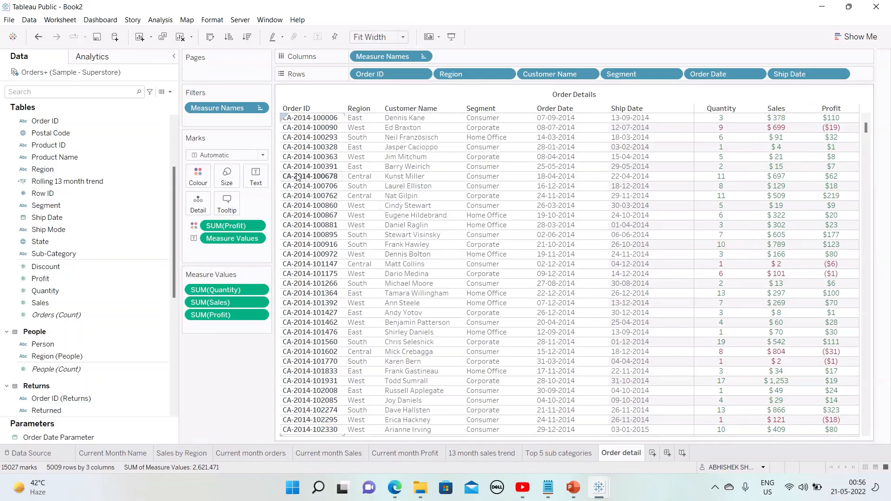
Step: Find the Current Month field and filter the order table by it, keeping only True
text(cur)
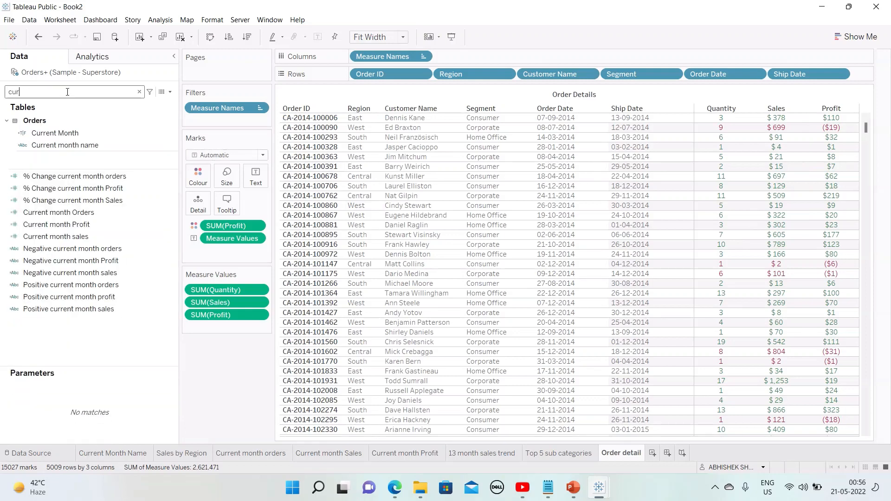
text(r)
click(74, 132)
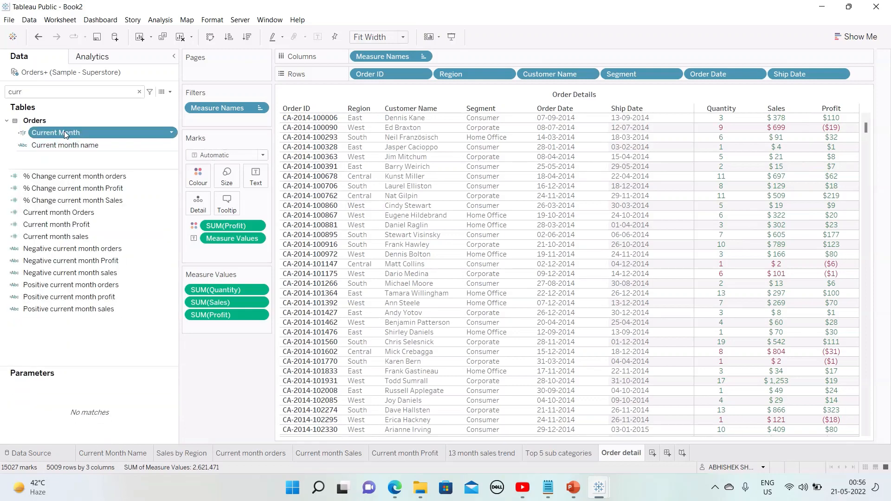
drag(64, 130, 256, 120)
click(350, 169)
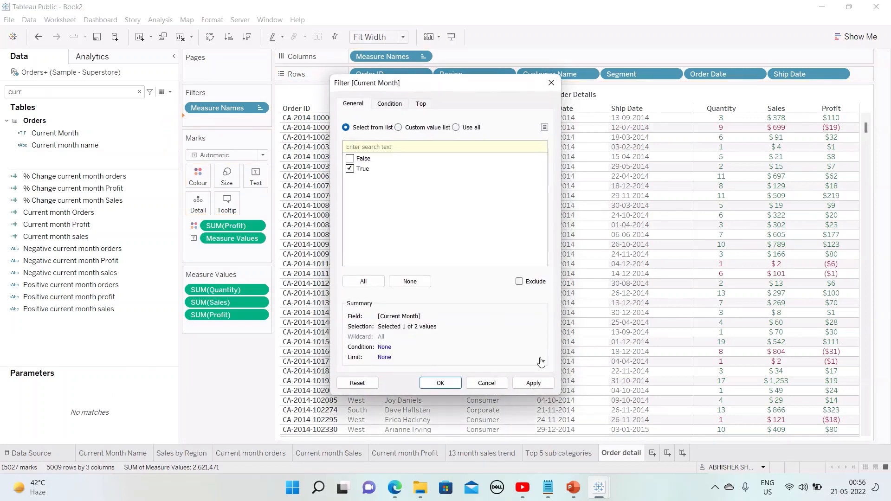
click(533, 383)
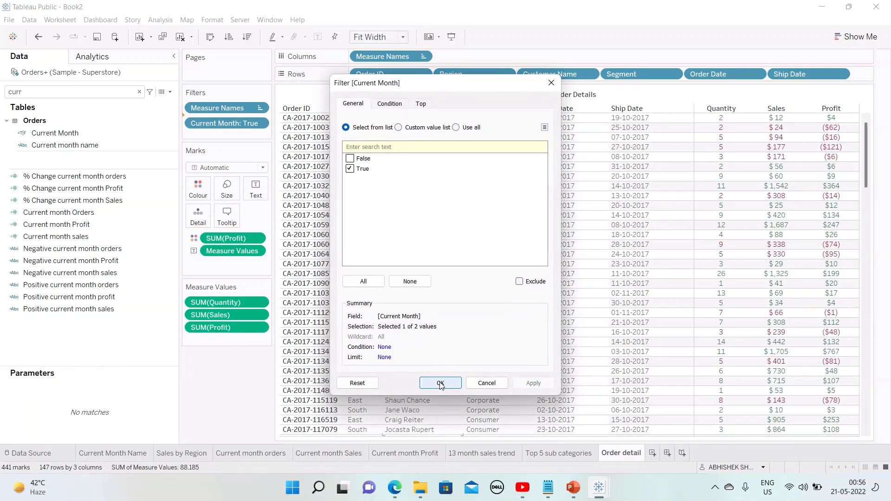
click(440, 383)
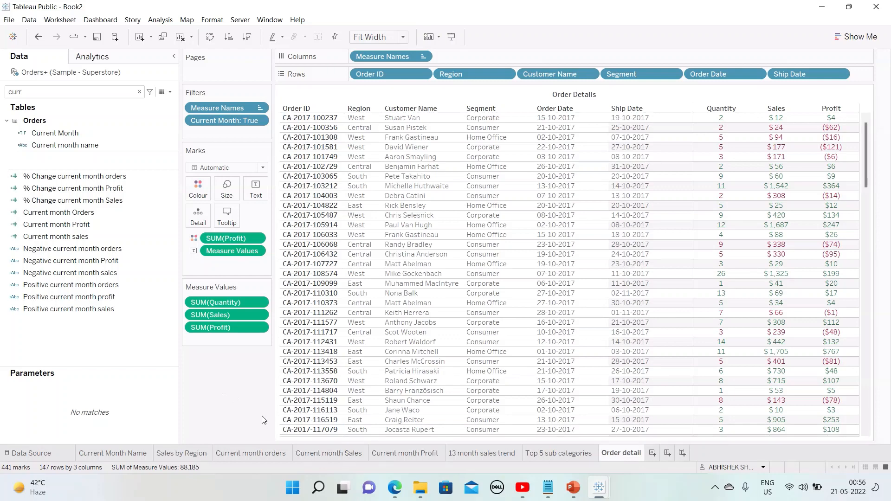
Step: Examine the reference Modern Sales Dashboard workbook and the rounded-rectangle background slide in the PowerPoint file tableau dashboard prep
mouse_move(604, 491)
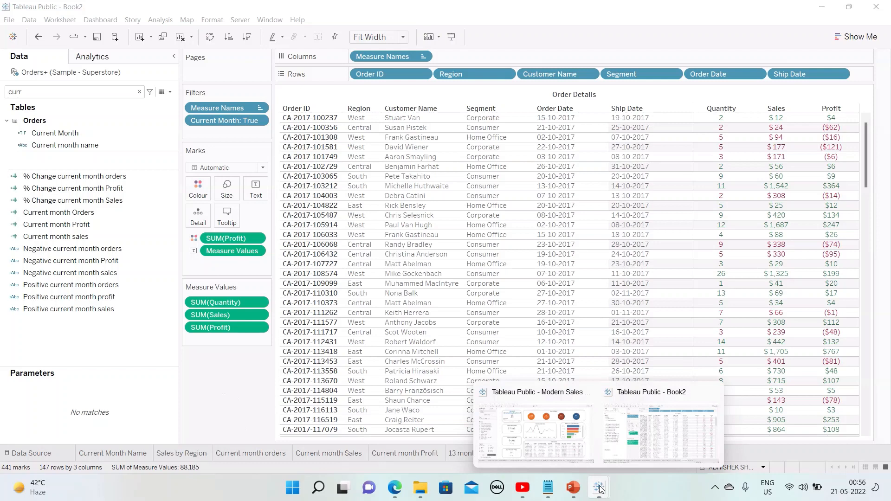
click(559, 396)
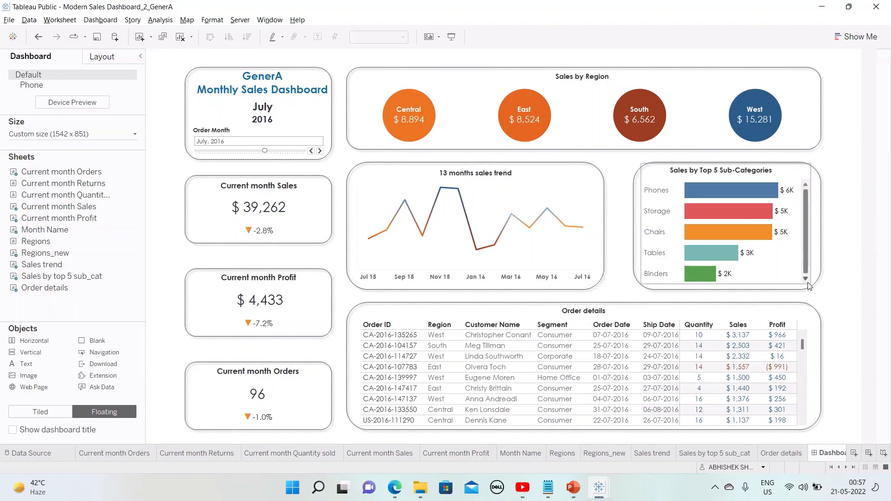
click(574, 487)
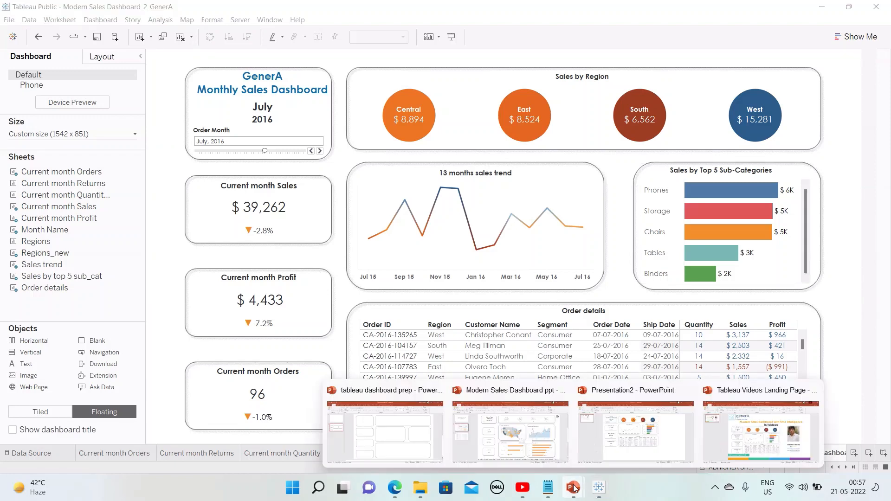
click(370, 420)
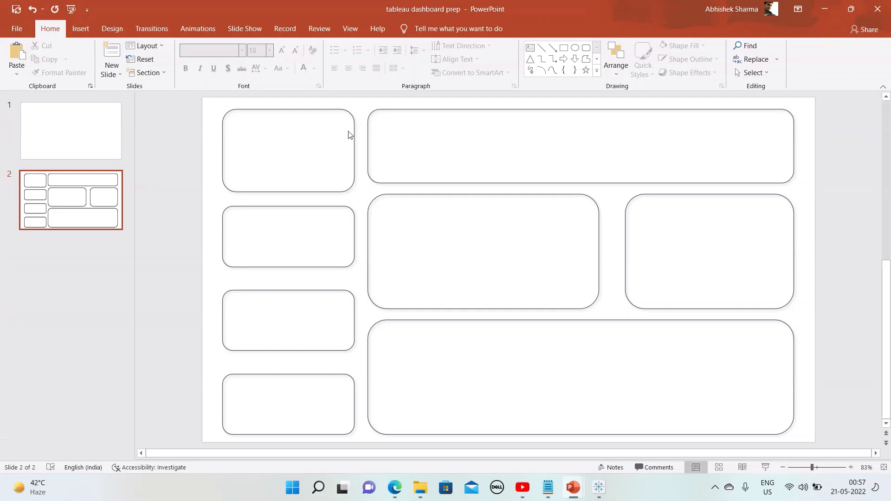
click(606, 111)
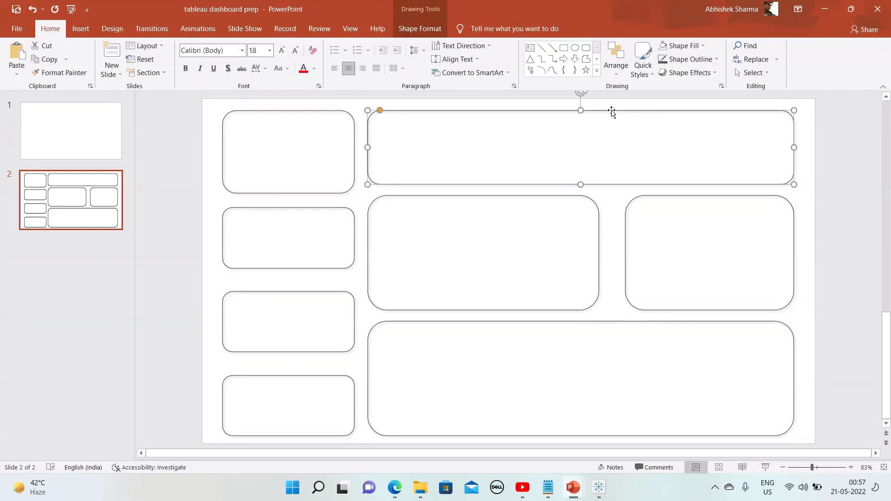
click(799, 124)
click(786, 115)
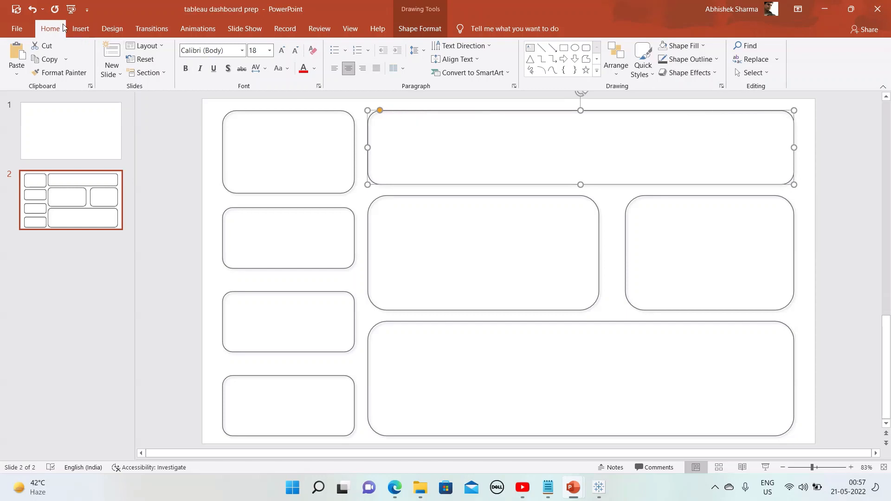
click(80, 28)
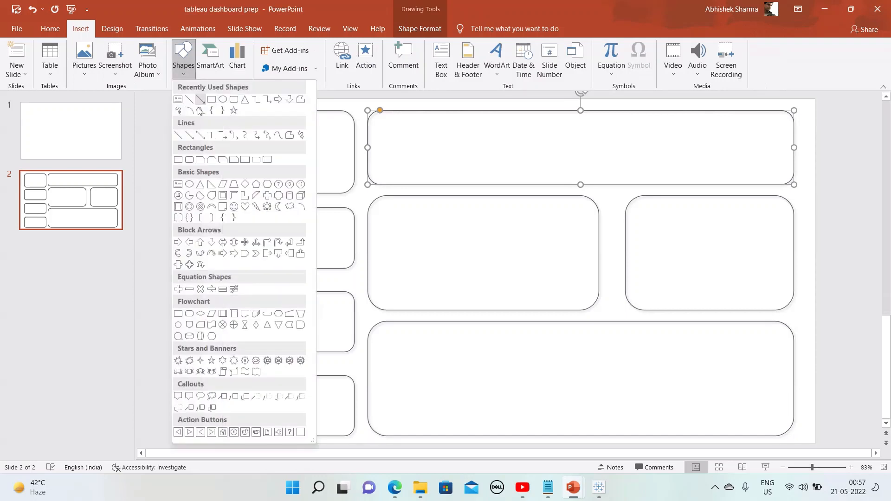
click(181, 74)
click(803, 196)
click(831, 215)
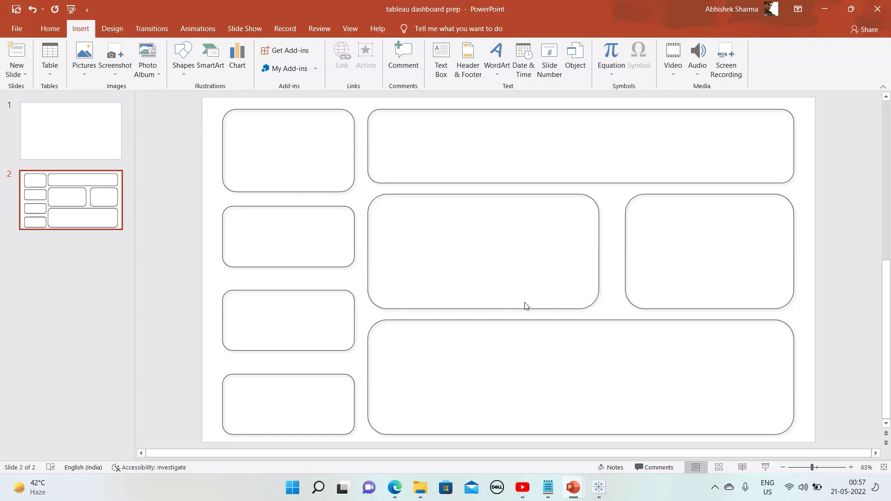
Step: Switch back to the Tableau workbook Book2 and create a new dashboard
mouse_move(602, 489)
click(645, 415)
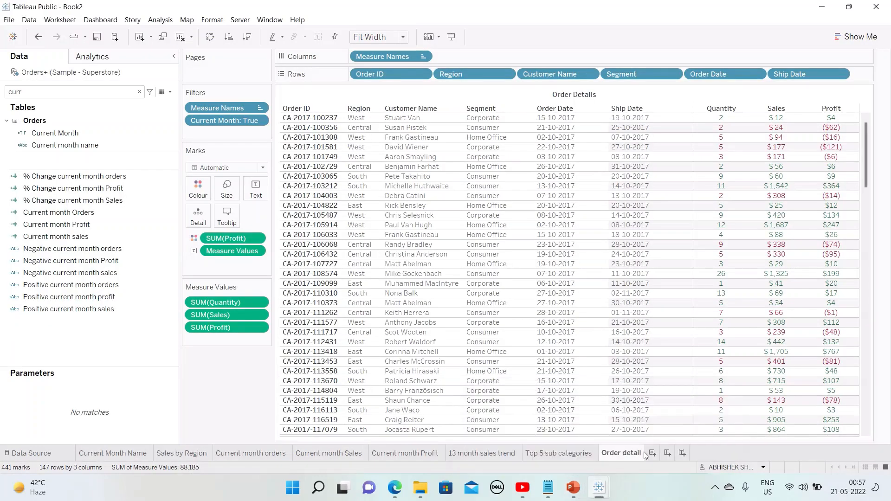
click(668, 453)
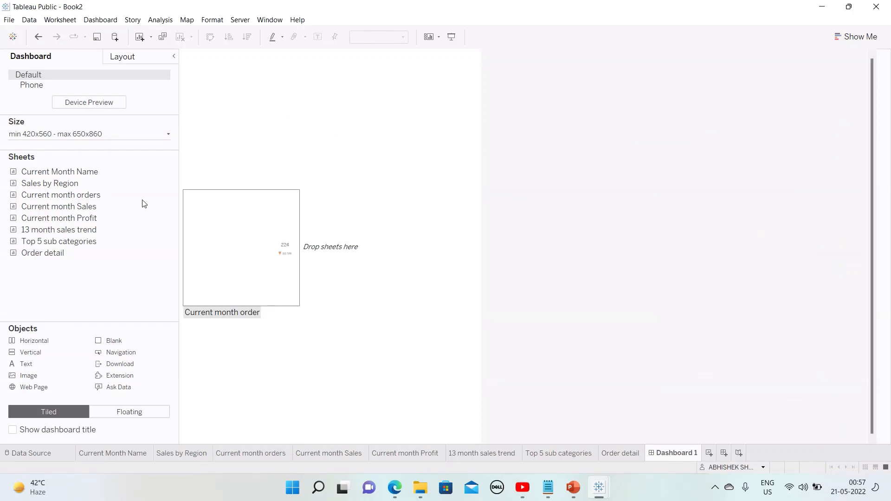
Step: Change the dashboard size from a range to Automatic, and fix it at the resulting custom size of 1502 x 851
click(91, 134)
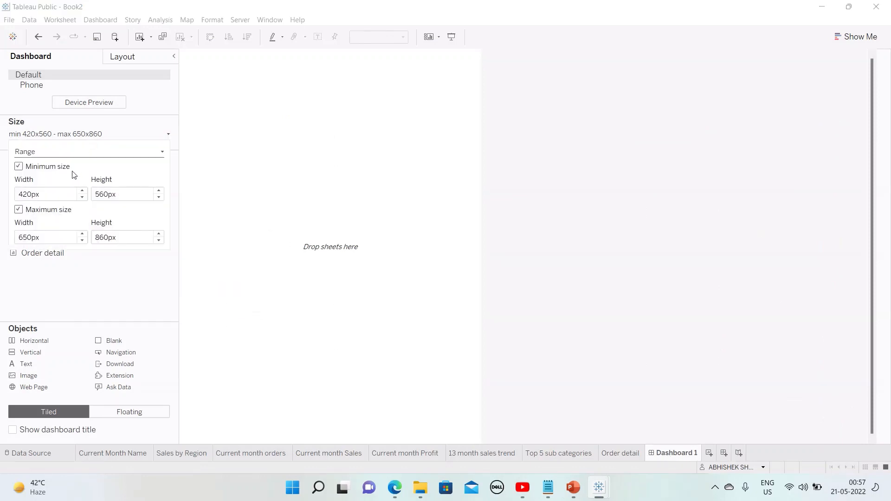
click(66, 137)
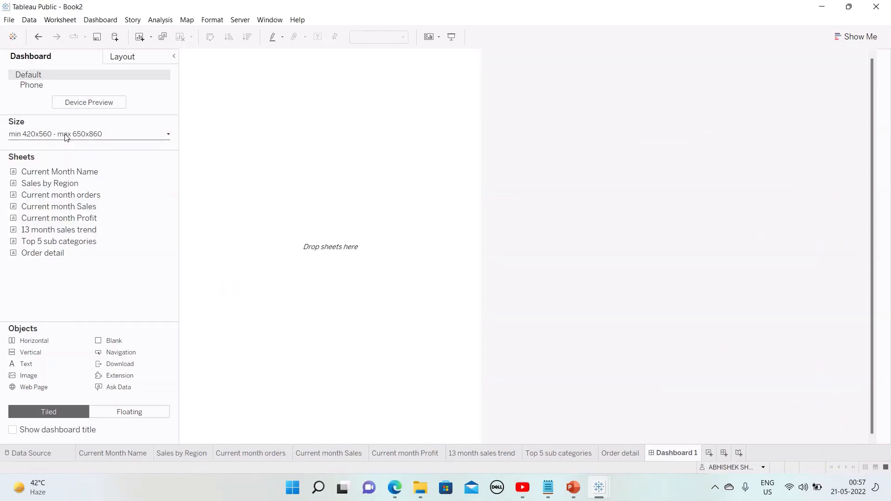
click(66, 138)
click(107, 283)
click(78, 134)
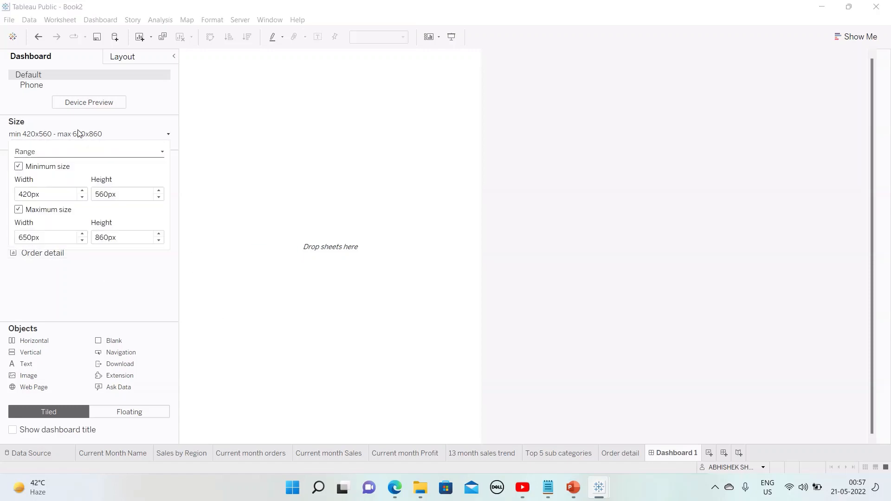
click(60, 153)
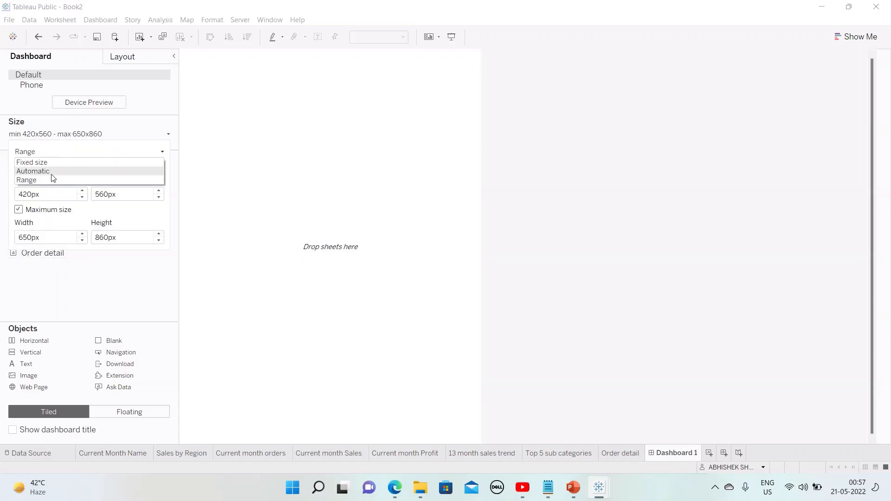
click(51, 171)
click(64, 153)
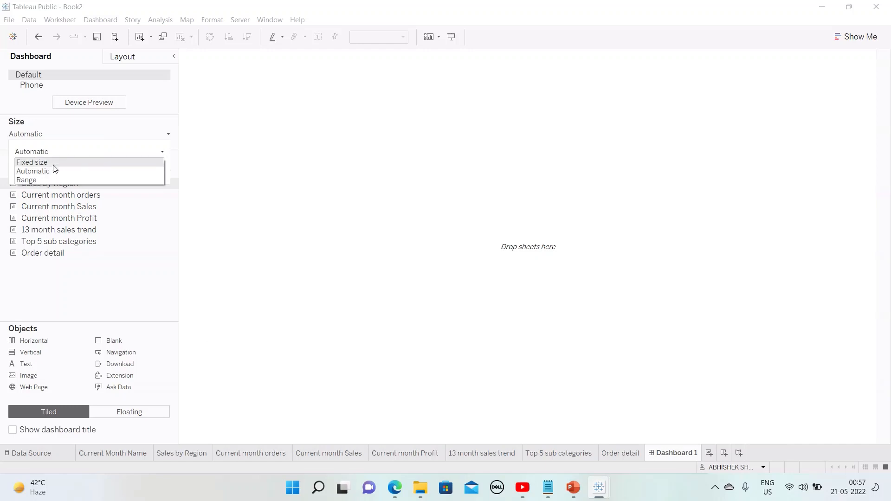
click(53, 164)
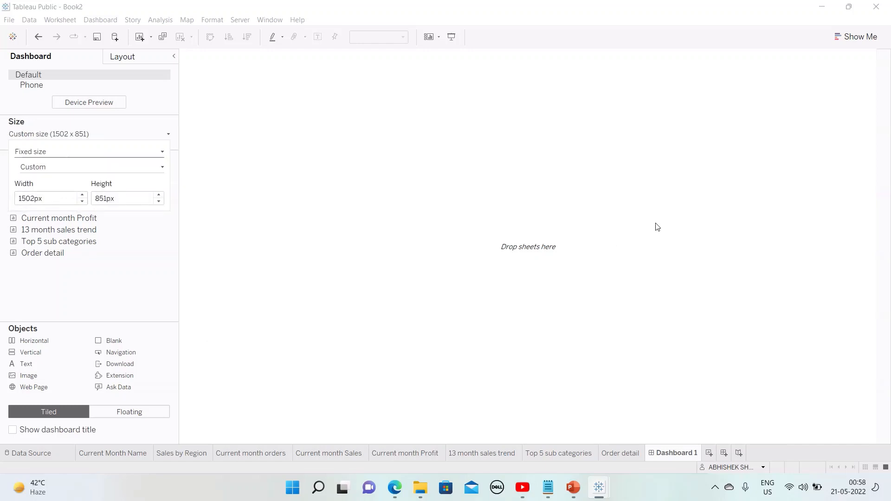
click(58, 153)
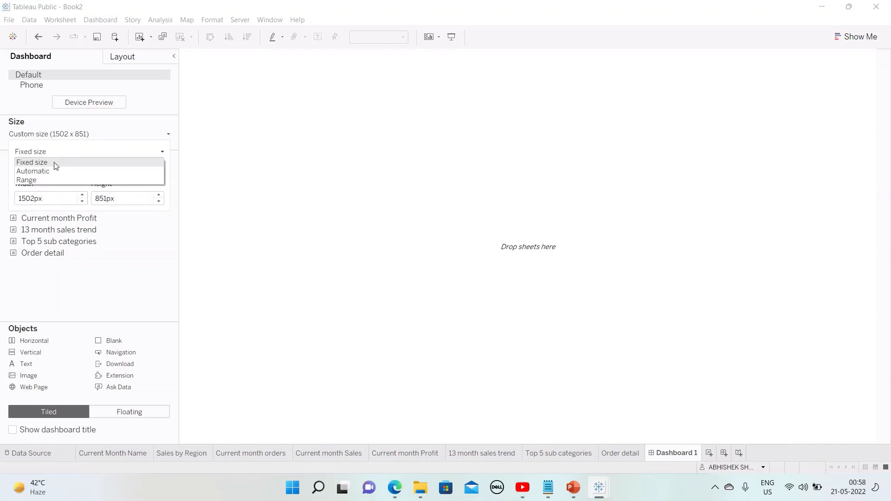
click(51, 165)
click(94, 291)
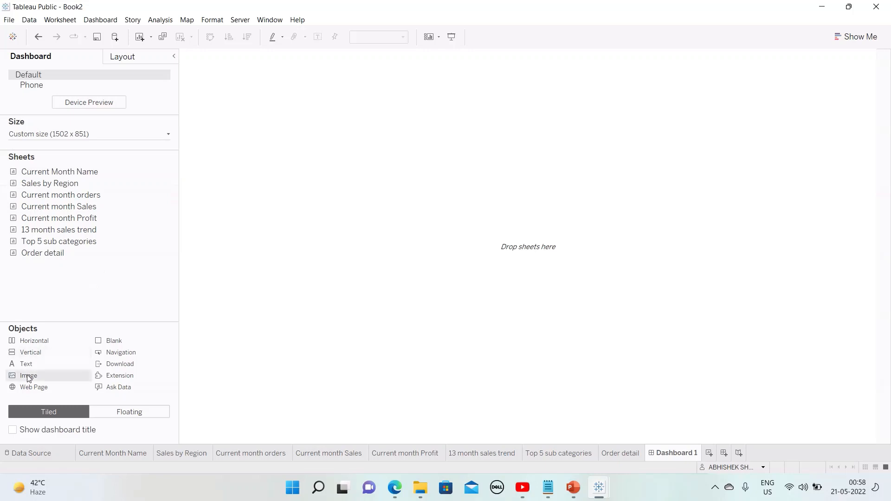
Step: Place an image object on the empty dashboard and choose the file tableau dashboard _theme from the Desktop
drag(41, 378, 400, 281)
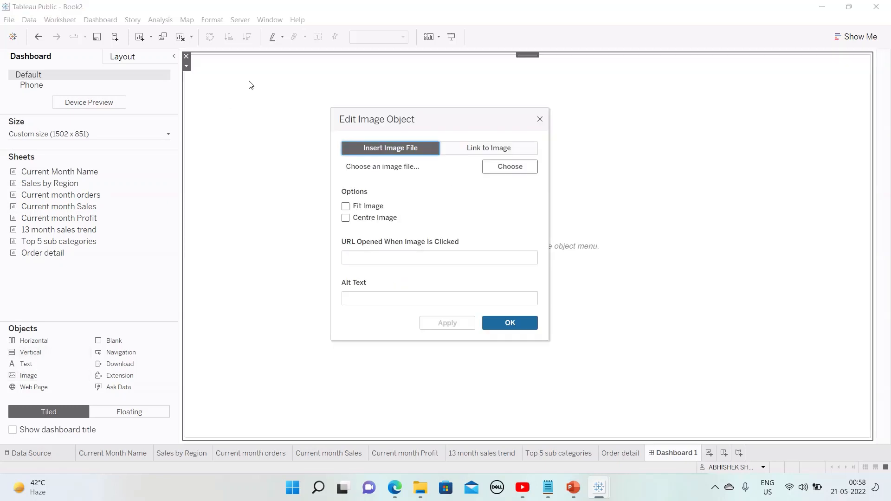
click(510, 167)
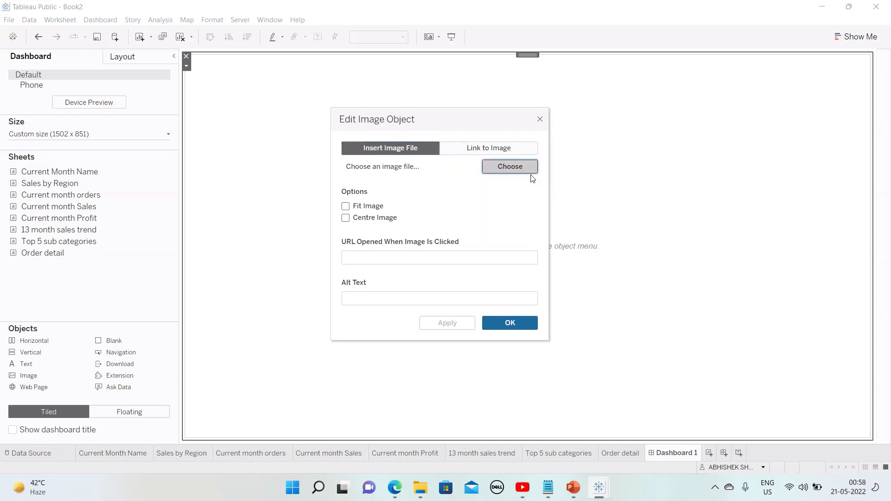
click(844, 216)
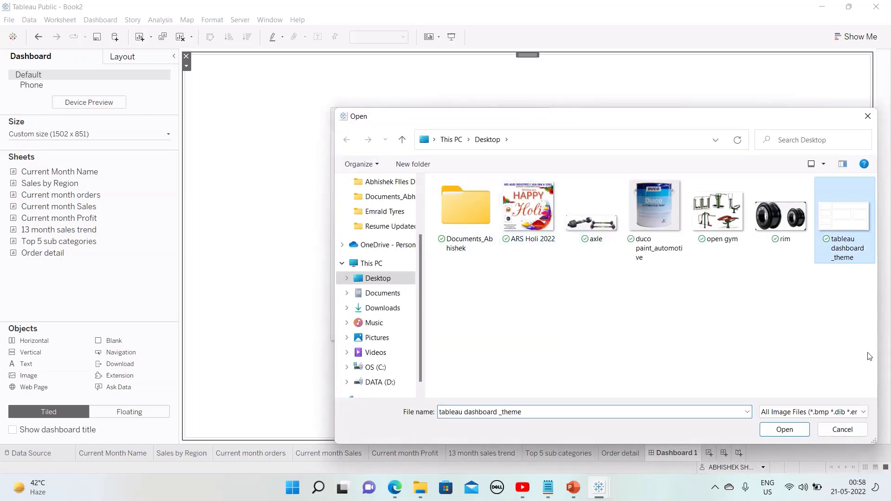
click(802, 433)
Step: Turn on Fit Image and Centre Image for the theme background and confirm the image settings
click(349, 207)
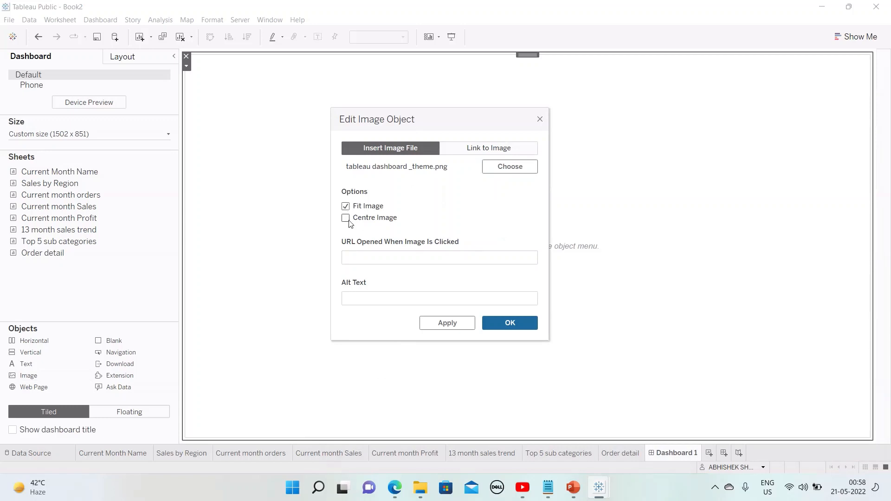
click(348, 217)
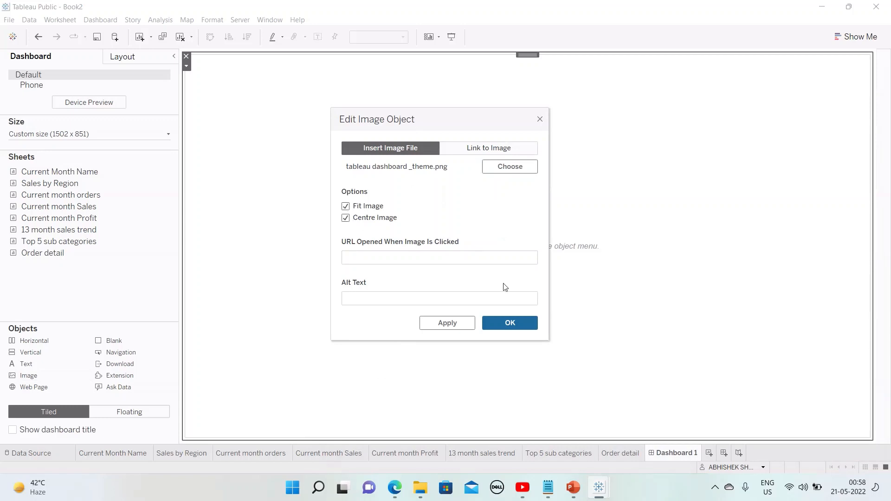
click(447, 323)
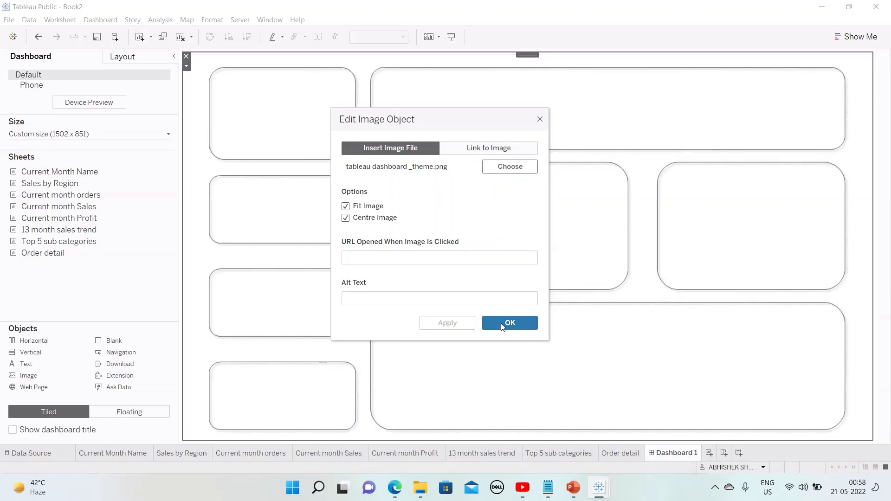
click(502, 325)
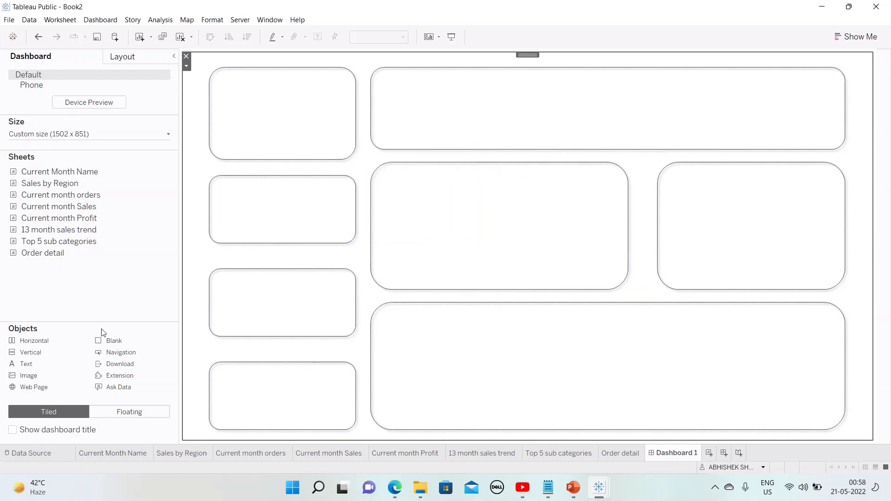
click(89, 280)
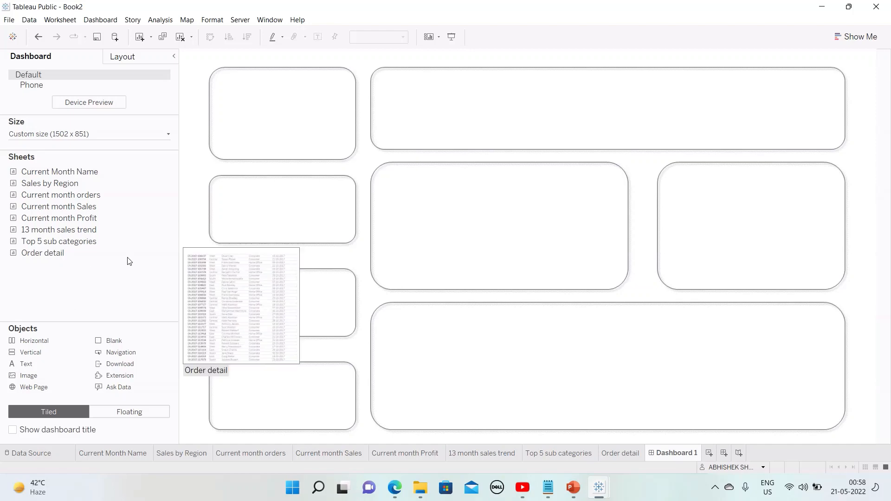
Step: Switch new objects to floating and place a text object reading "Modern Sales Dashboard" in the upper-left card
click(129, 413)
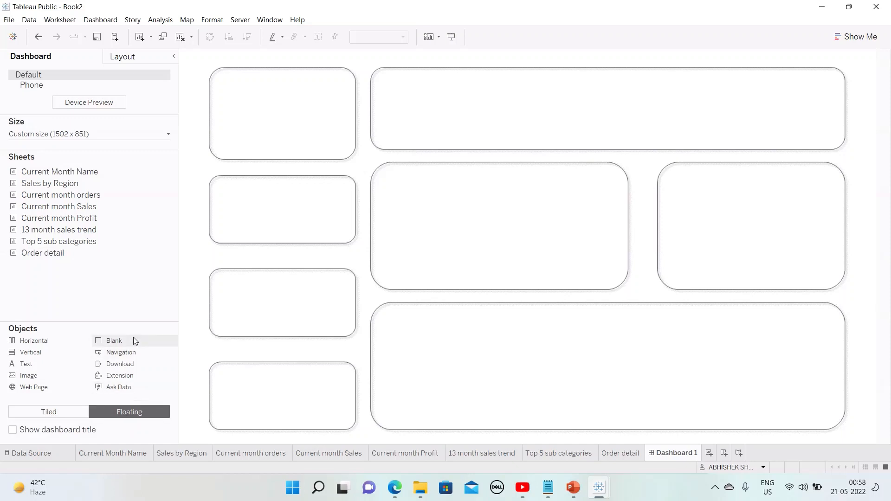
mouse_move(110, 253)
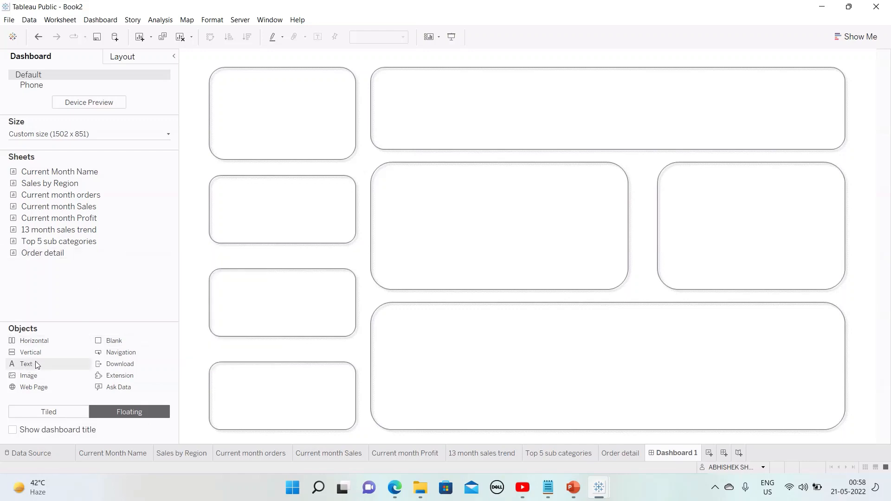
drag(36, 367, 207, 74)
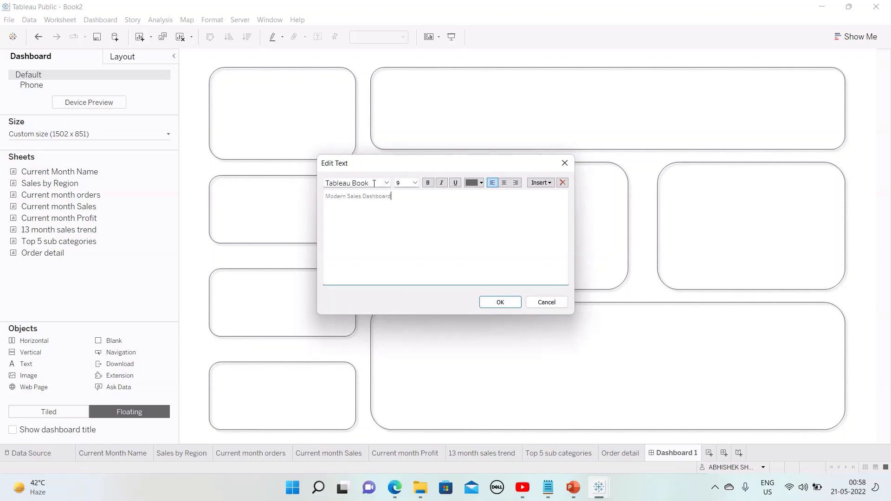
Step: Centre the "Modern Sales Dashboard" text, make it bold at font size 18, and confirm it
key(ctrl+a)
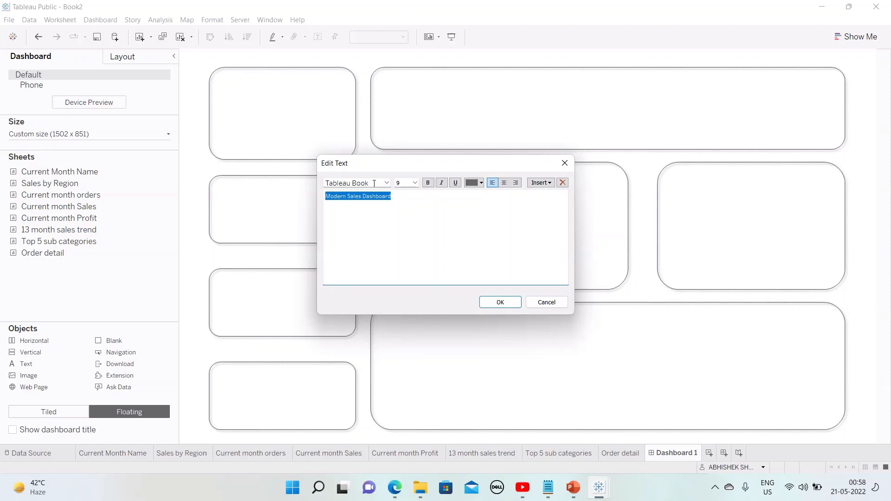
click(504, 182)
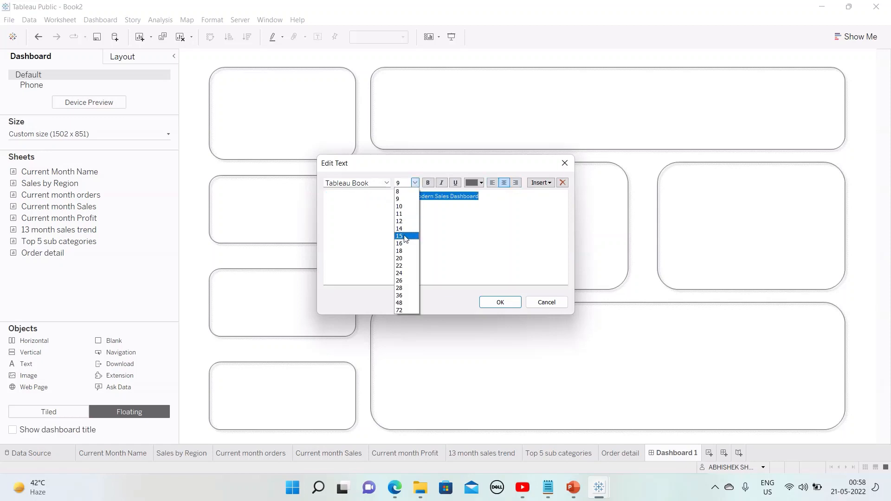
click(399, 251)
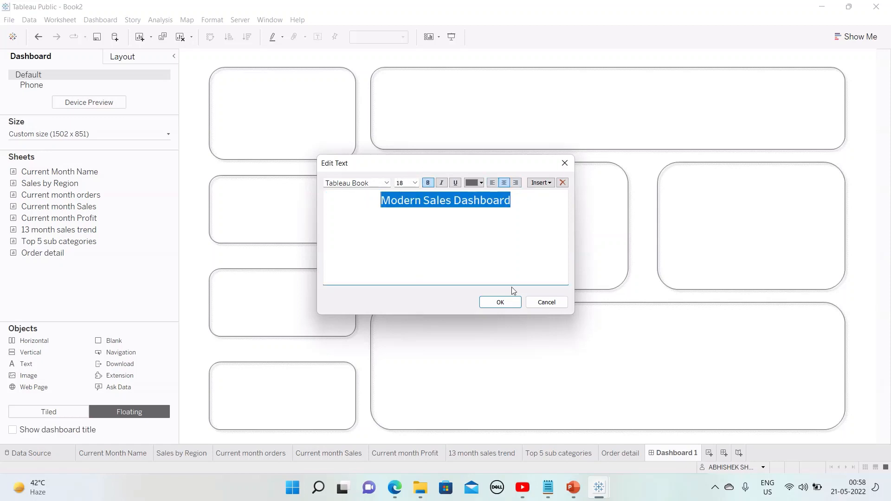
click(516, 302)
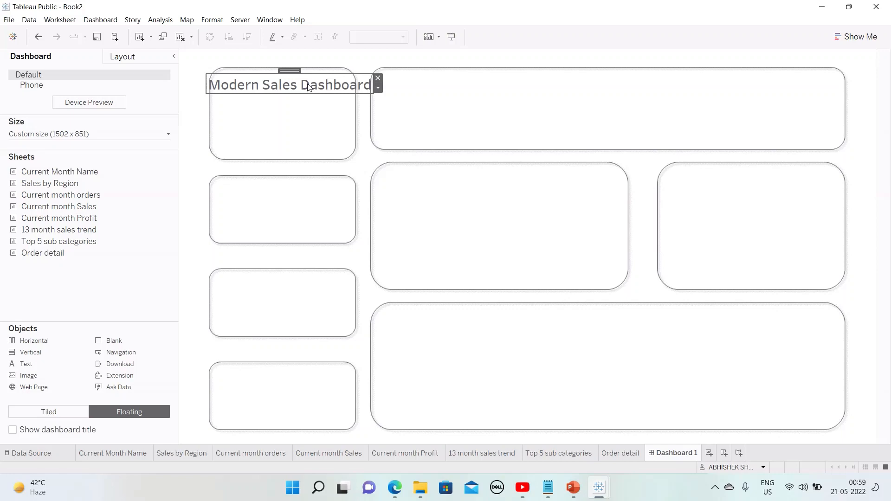
click(377, 87)
click(383, 88)
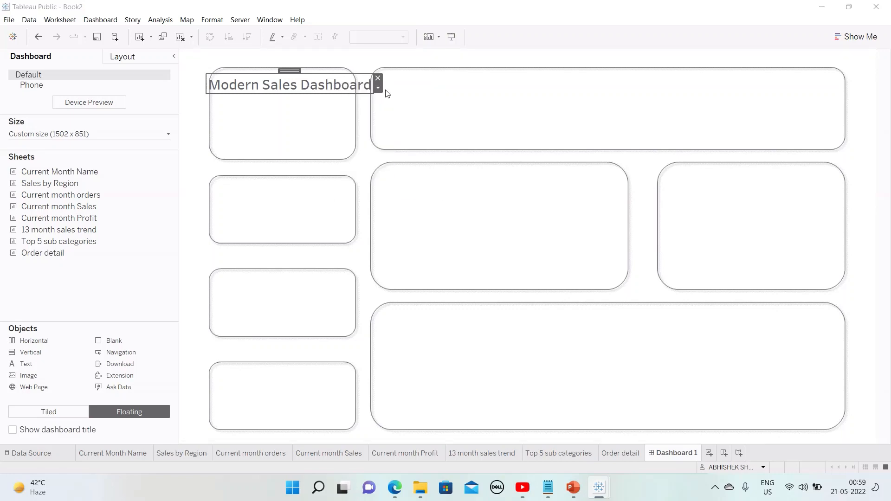
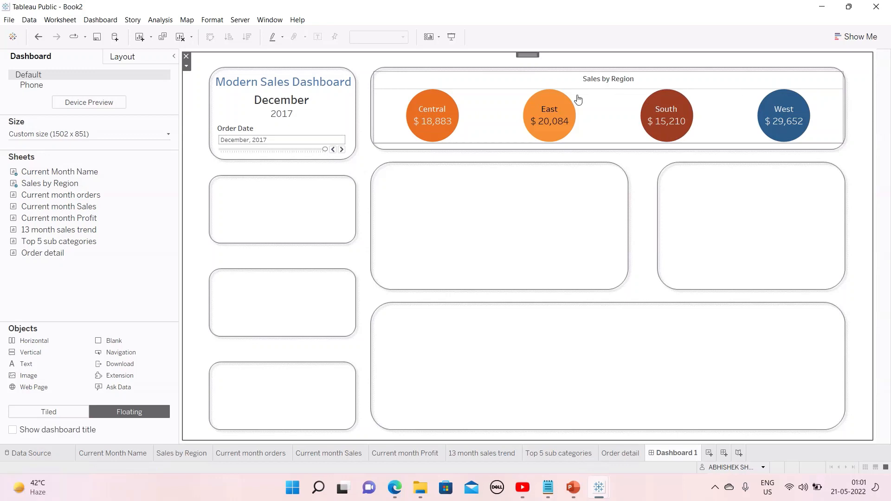
Step: Format the Sales by Region sheet's borders, setting the column Total pane and header borders to None
right_click(593, 95)
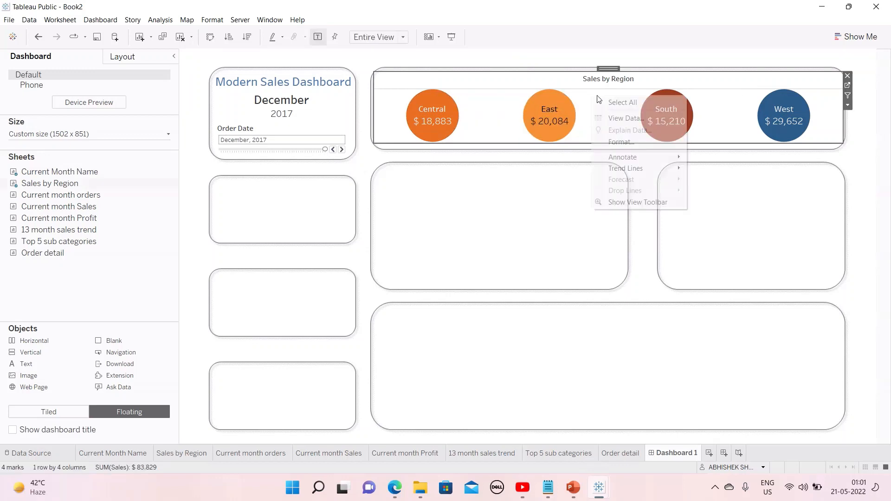
click(625, 143)
click(70, 76)
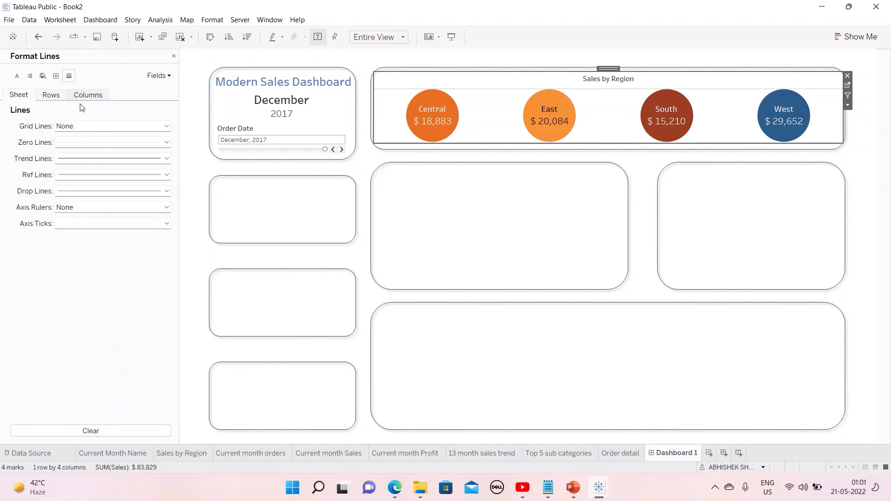
click(56, 95)
click(88, 95)
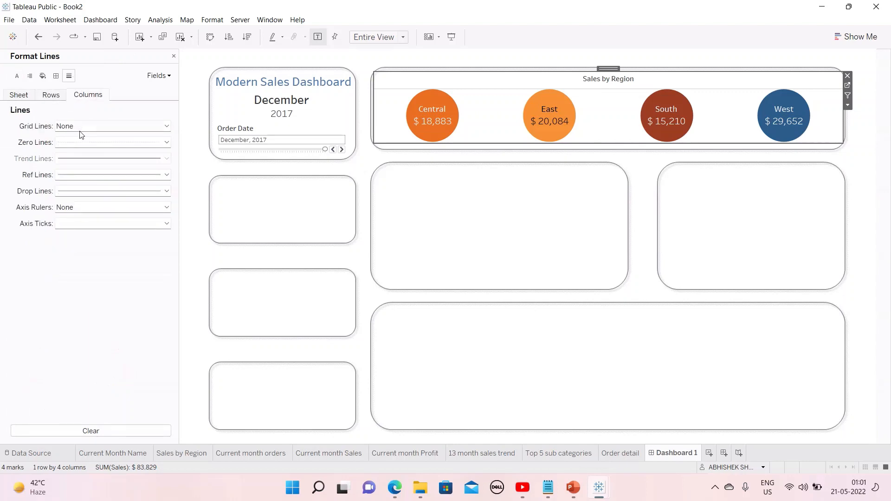
click(80, 146)
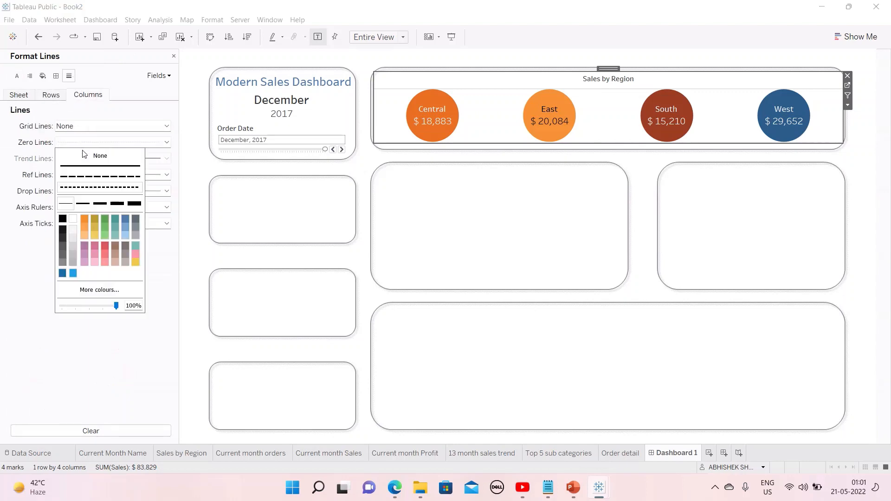
click(55, 76)
click(87, 195)
click(88, 204)
click(143, 211)
click(141, 224)
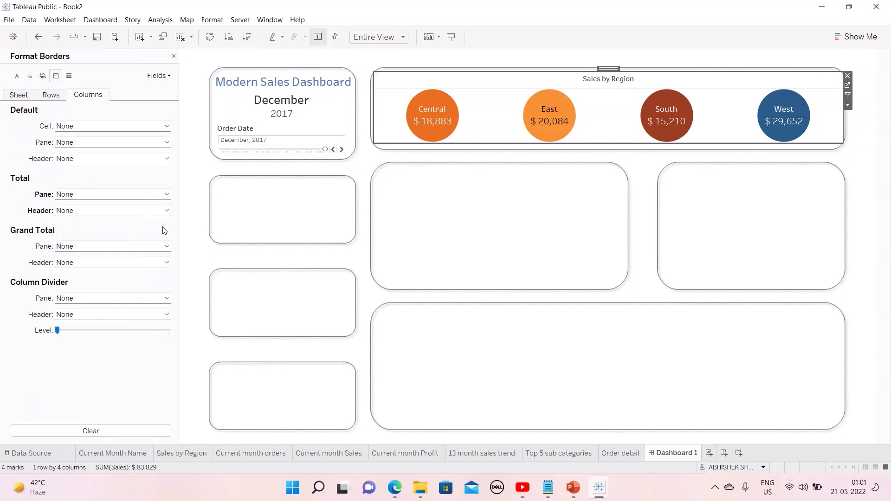
Step: Set the Sales by Region sheet's row Total pane and header borders and row divider pane to None, and close the formatting options
click(51, 96)
click(88, 194)
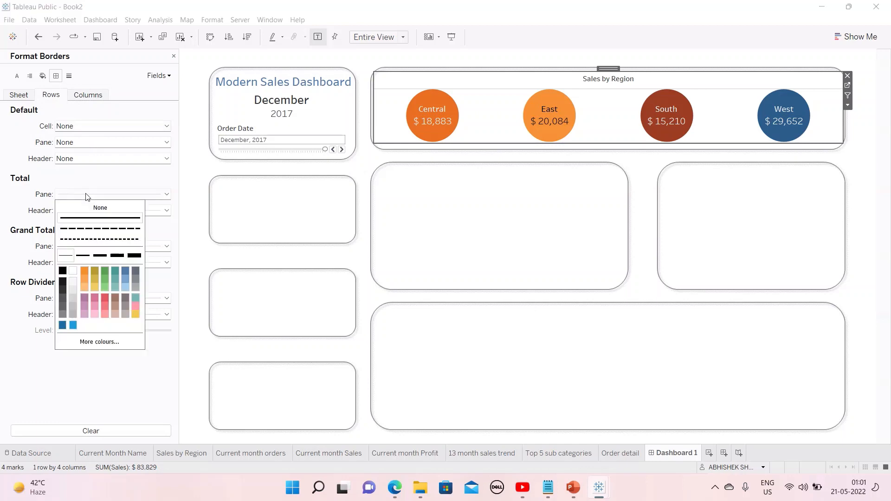
click(150, 214)
click(135, 225)
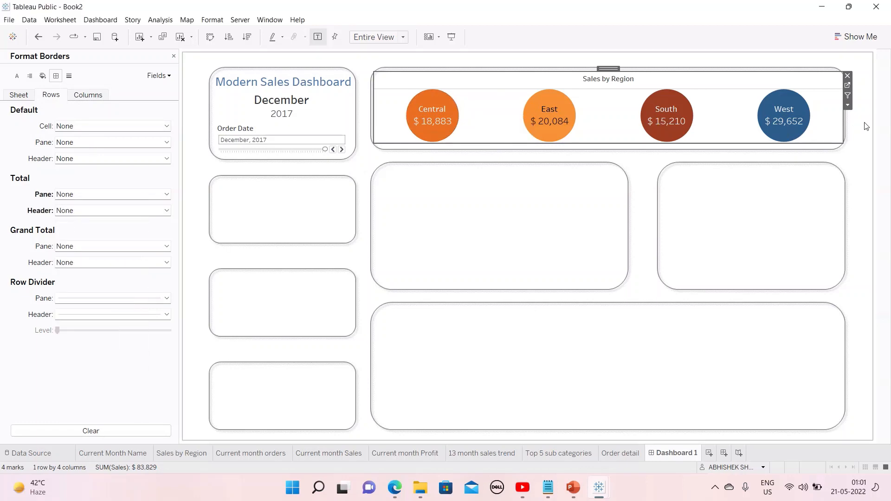
click(104, 304)
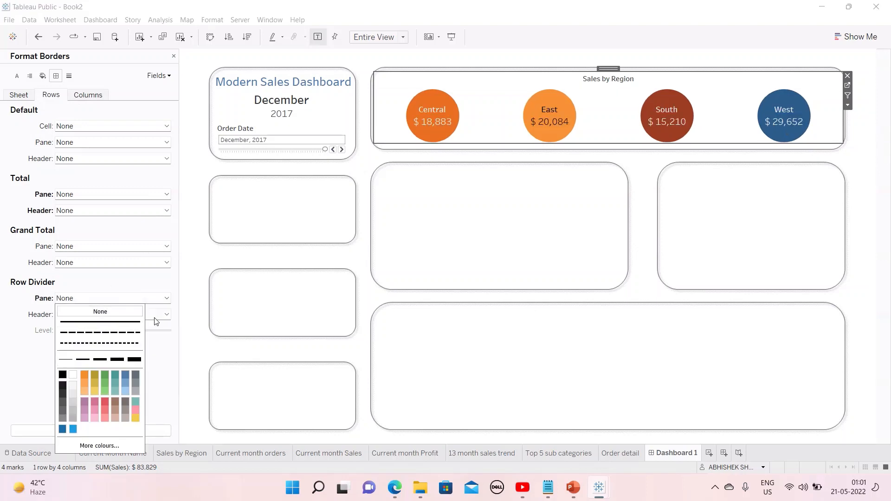
click(870, 124)
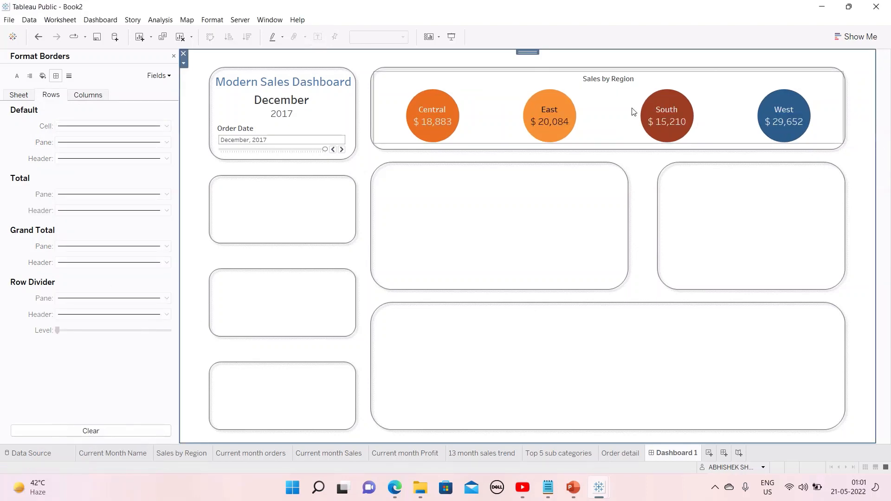
mouse_move(565, 117)
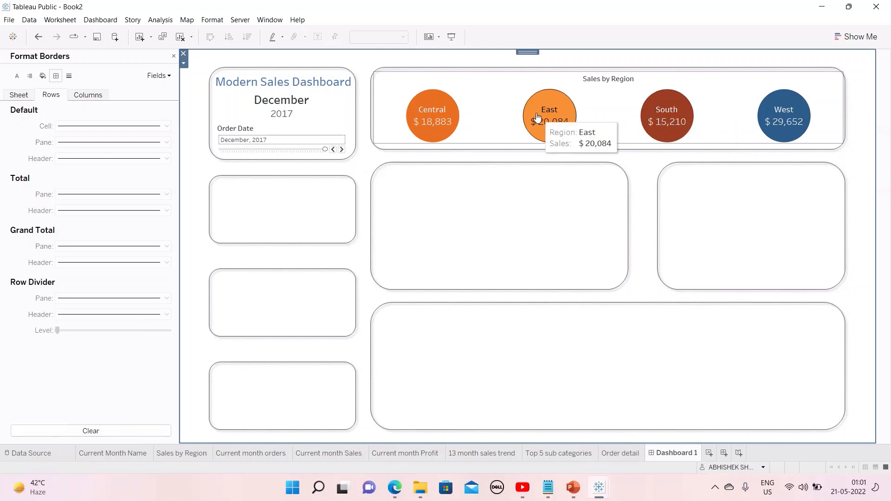
mouse_move(421, 117)
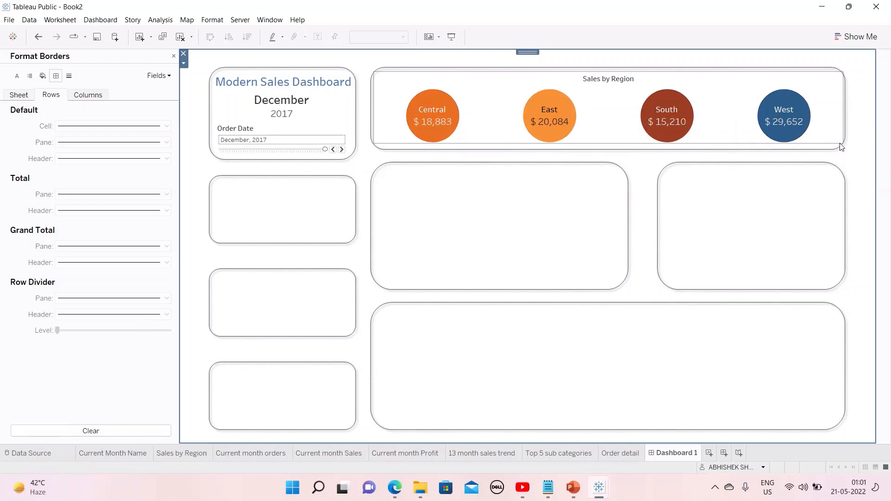
click(865, 137)
click(172, 55)
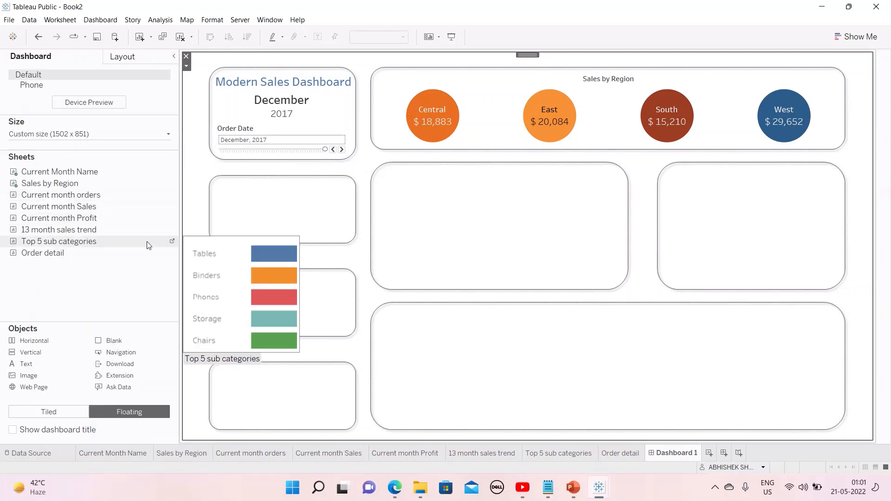
Step: Place the Current month Sales sheet in the card below the dashboard title card and resize it to fit inside
drag(83, 207, 214, 182)
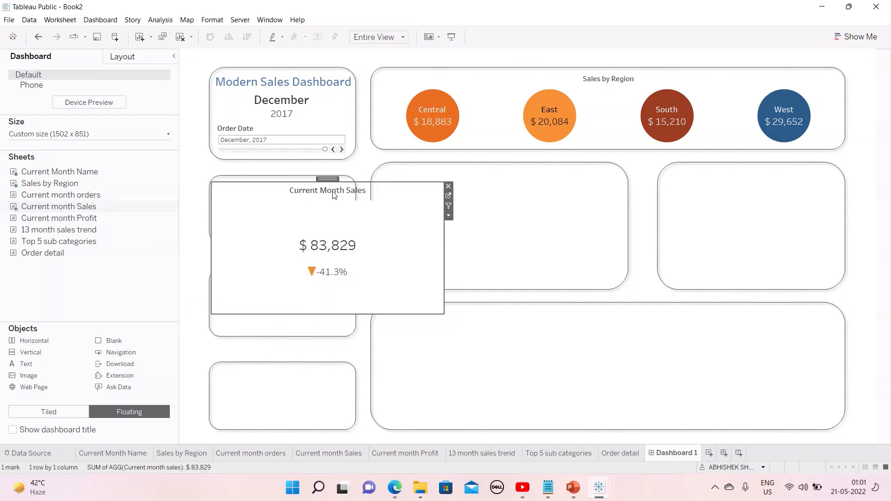
drag(443, 182, 276, 172)
drag(281, 233, 281, 240)
drag(327, 209, 358, 209)
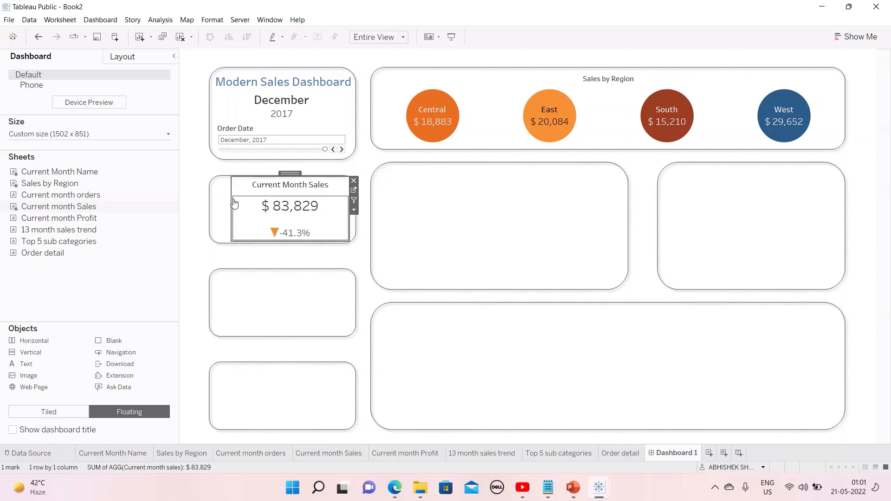
drag(229, 199, 216, 197)
click(208, 259)
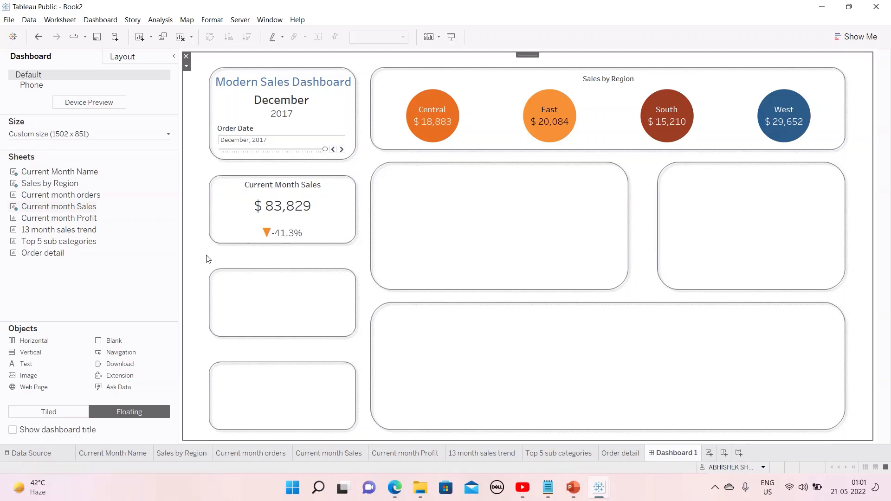
Step: Place the Current month Profit sheet in the card below Current Month Sales and size it to the card
click(59, 221)
drag(60, 224, 353, 322)
drag(282, 405, 277, 331)
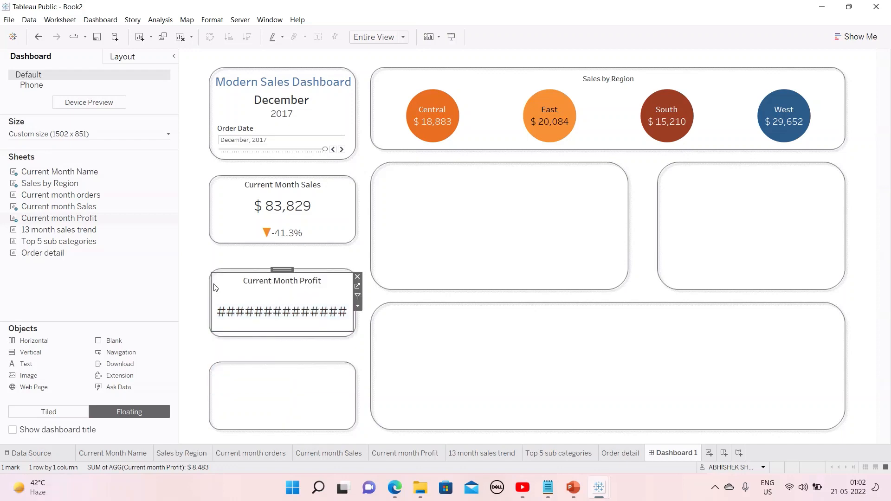
drag(272, 272, 271, 271)
drag(296, 331, 297, 335)
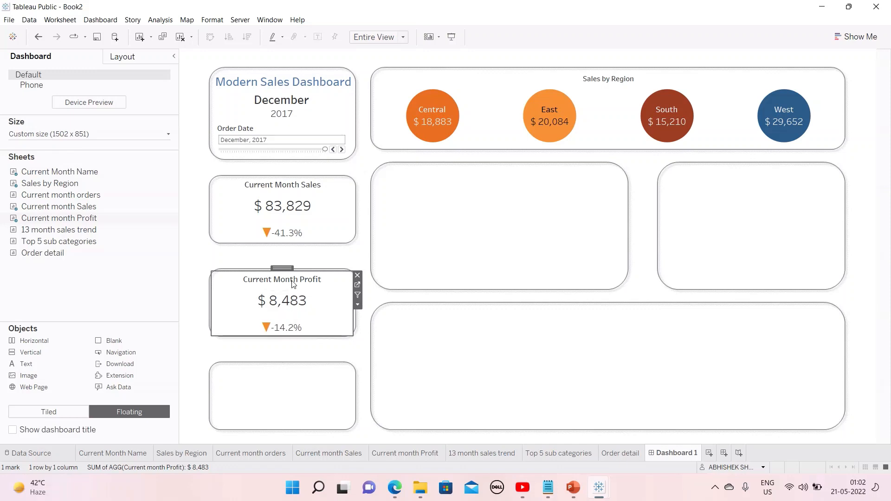
Step: Adjust the Current Month Profit sheet's height and vertical position so its value and percentage change fit
drag(292, 335, 292, 332)
right_click(307, 307)
click(284, 315)
click(283, 315)
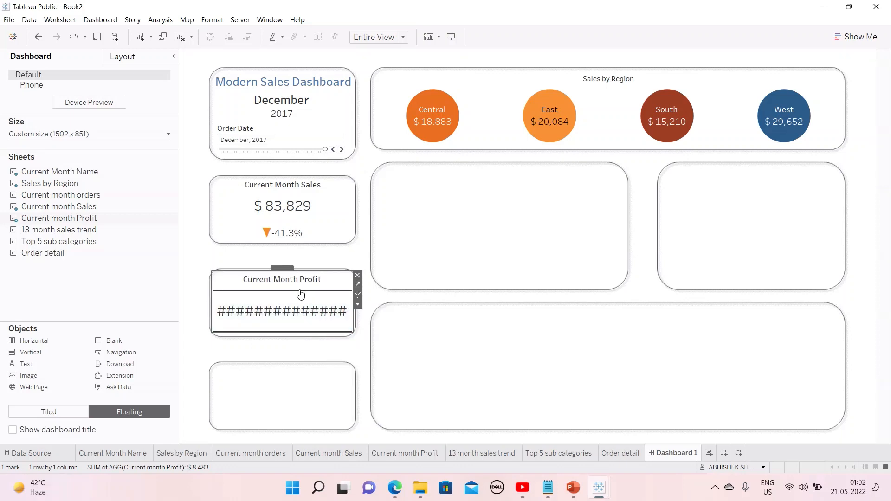
drag(299, 270, 299, 268)
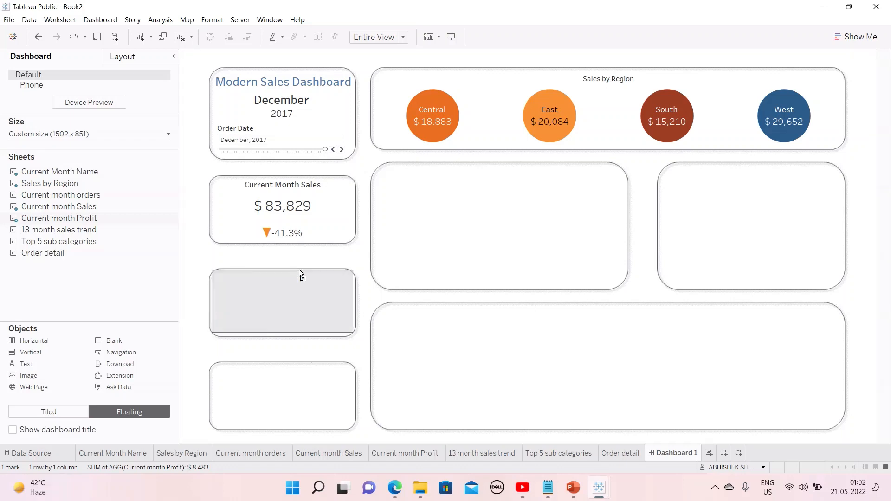
drag(309, 334, 309, 336)
drag(284, 267, 283, 268)
click(205, 267)
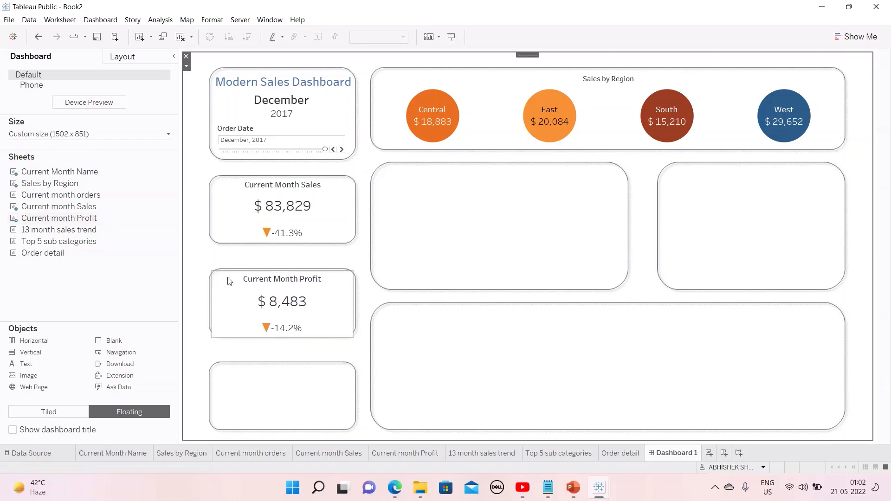
Step: Raise the lower edge of the Current Month Profit sheet to keep it within the card outline
click(326, 316)
drag(324, 334, 324, 333)
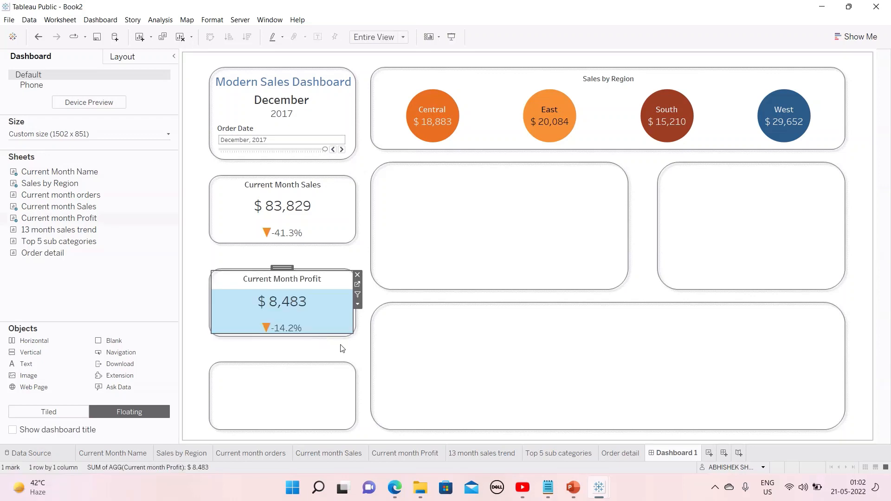
click(361, 359)
click(335, 332)
click(367, 361)
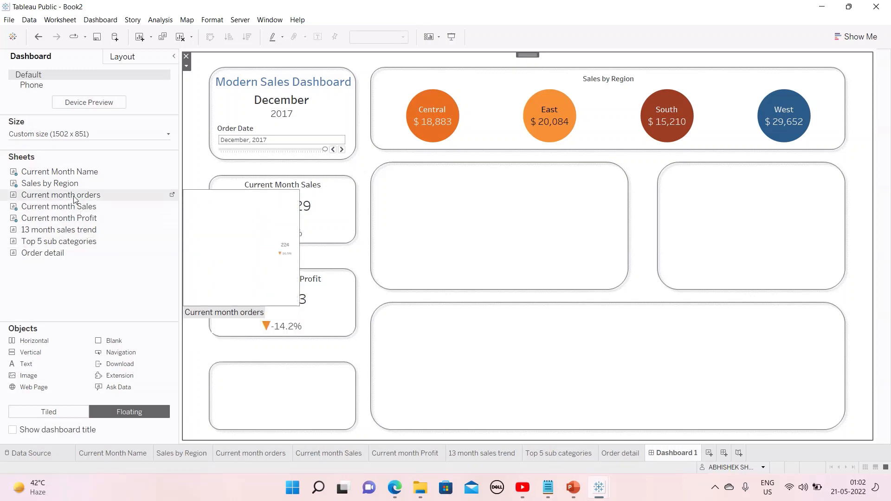
Step: Place the Current month orders sheet in the lowest small card and resize it to fit inside the outline
drag(61, 200, 260, 401)
drag(330, 401, 278, 362)
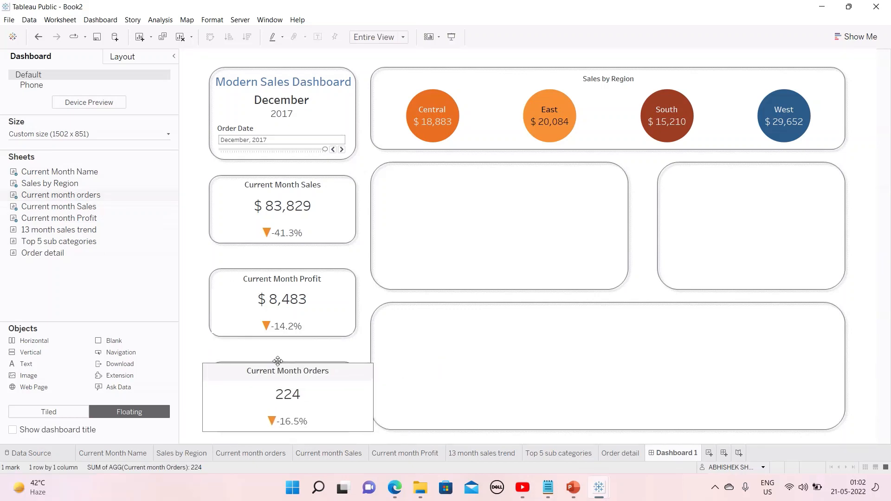
drag(200, 361, 240, 370)
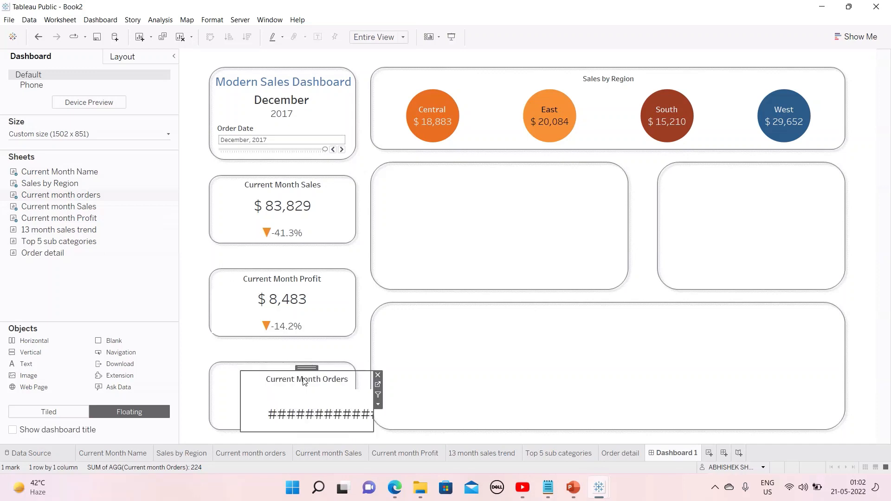
drag(303, 362, 278, 358)
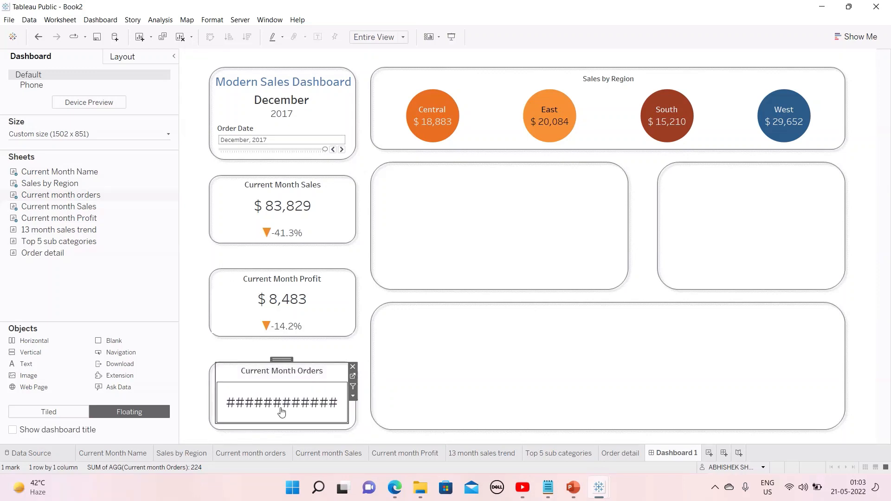
drag(282, 422, 283, 428)
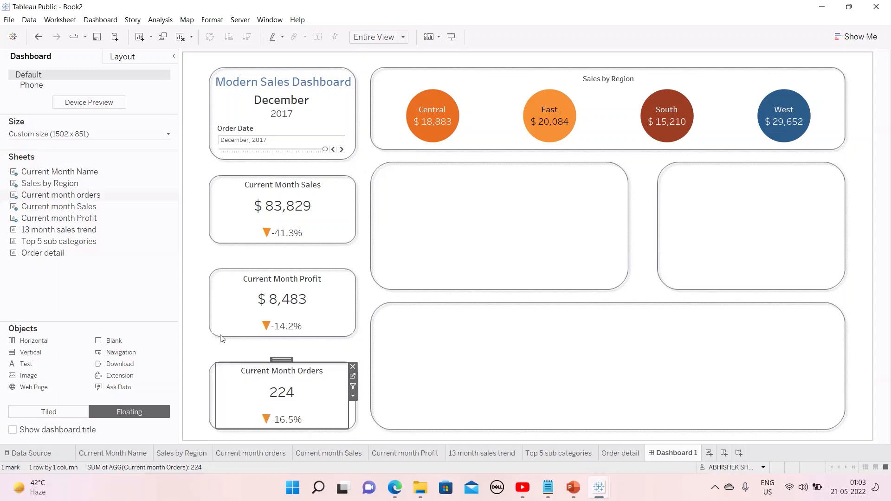
click(231, 353)
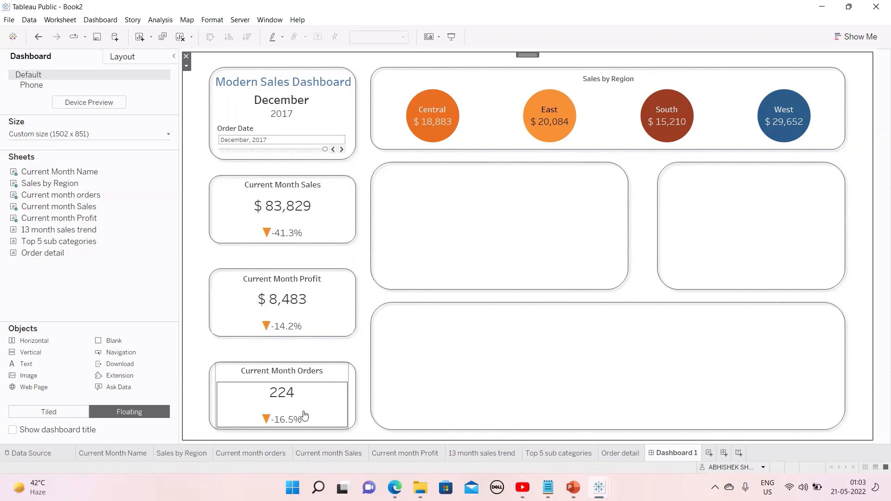
Step: Place the 13 month sales trend sheet in the card below Sales by Region, fit it inside, and remove its Sales colour legend
mouse_move(72, 234)
drag(59, 235, 381, 165)
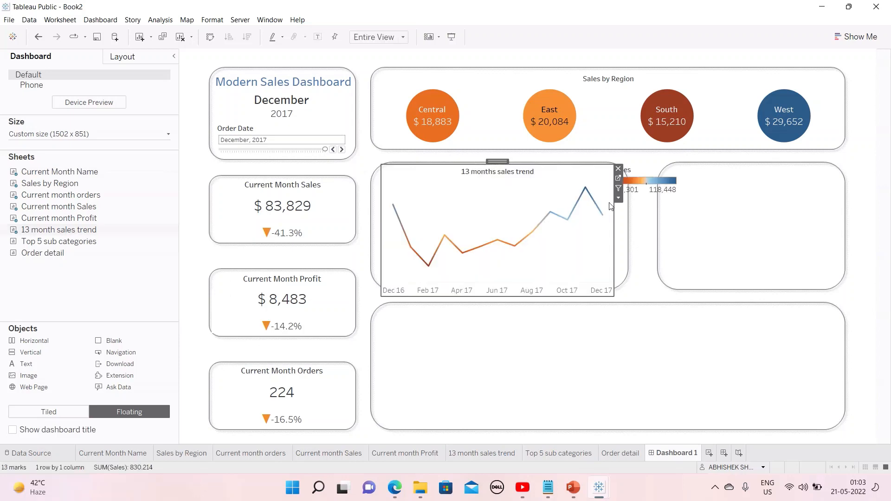
drag(614, 297, 616, 288)
click(646, 168)
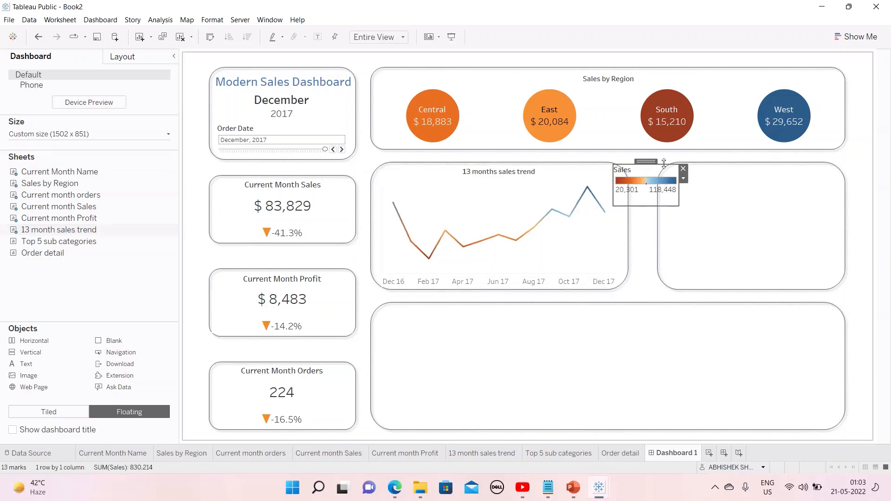
click(684, 169)
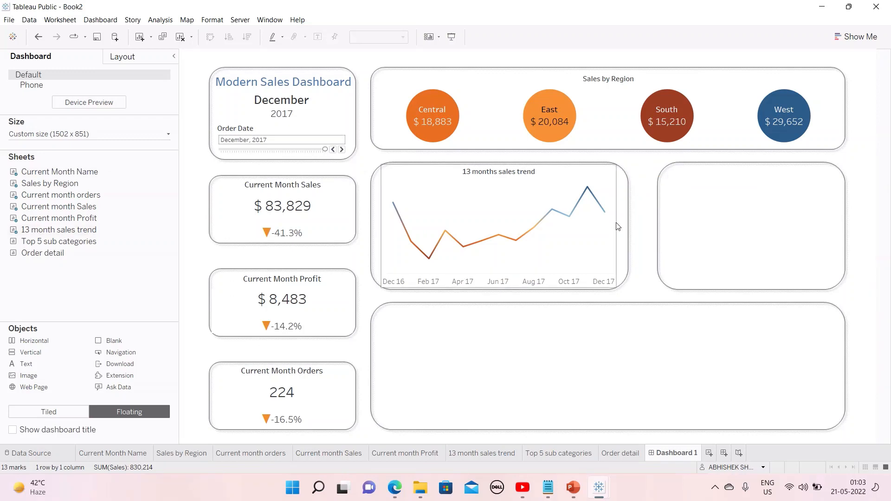
Step: Try widening the 13 months sales trend sheet slightly within its card
click(609, 224)
drag(615, 224, 620, 223)
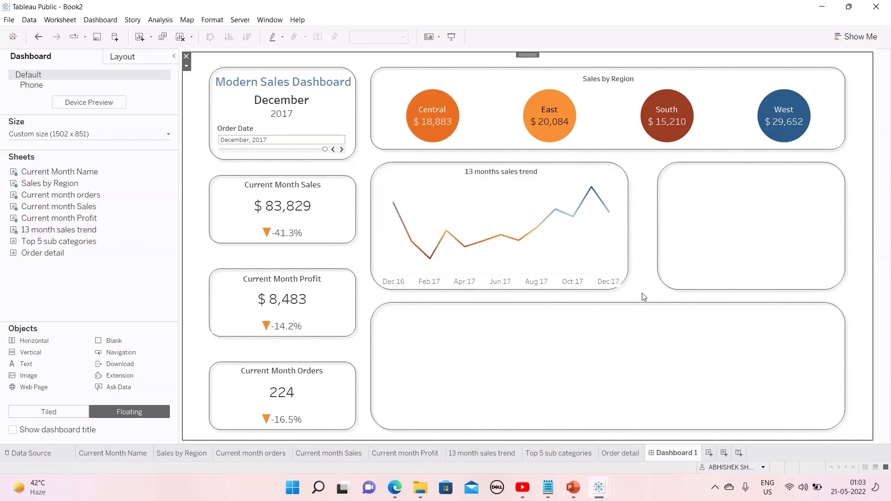
drag(619, 233, 614, 233)
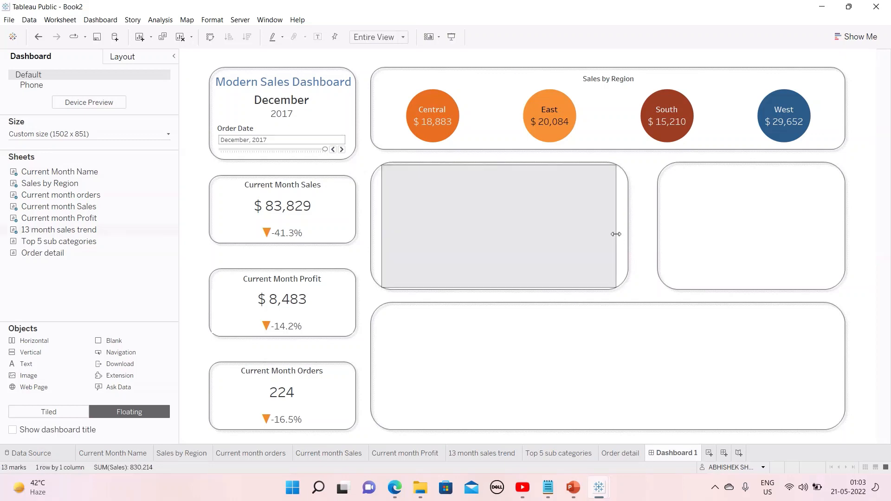
click(645, 285)
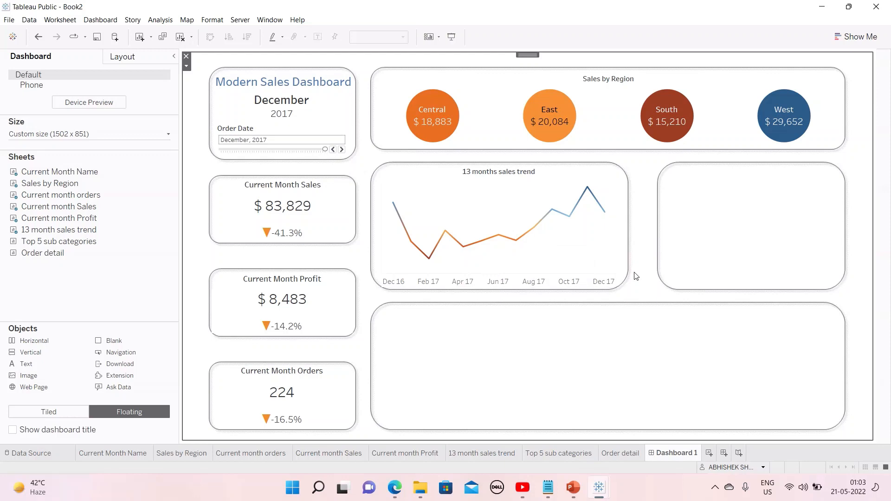
Step: Place the Top 5 sub categories sheet in the card beside the sales trend and resize it to fit inside
drag(65, 241, 703, 188)
drag(782, 181, 756, 170)
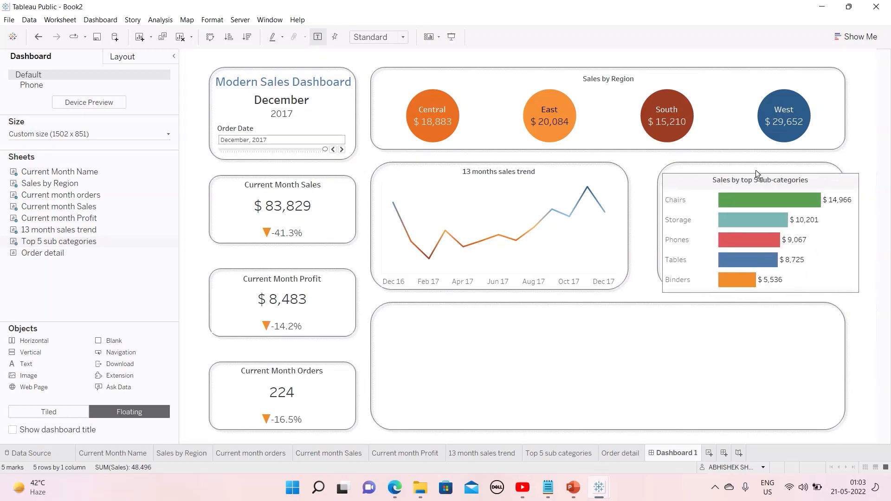
drag(856, 173, 838, 168)
drag(661, 170, 663, 171)
drag(756, 167, 757, 166)
drag(774, 288, 776, 284)
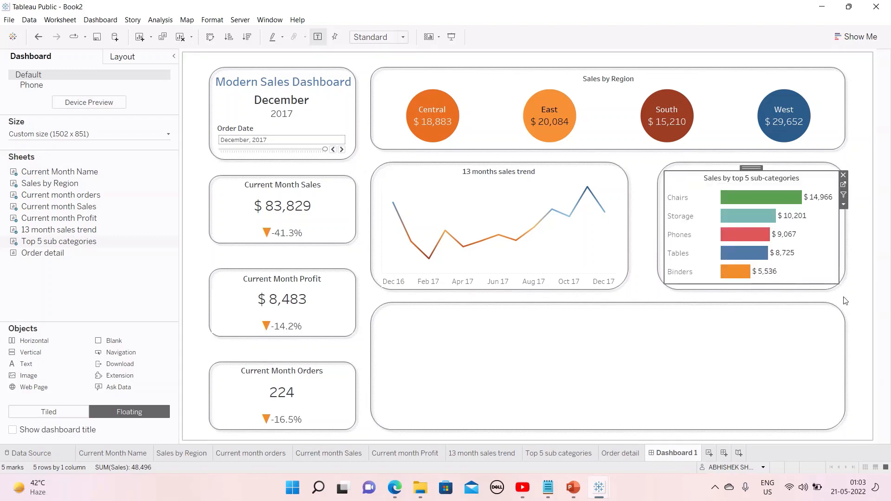
Step: Raise the upper edge of the top 5 sub-categories sheet and increase its row height slightly so the bars fill the card
click(855, 302)
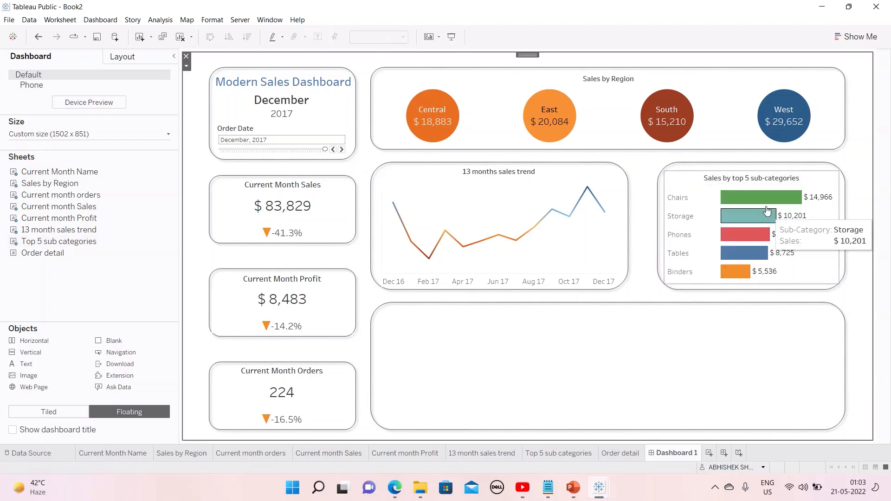
click(766, 172)
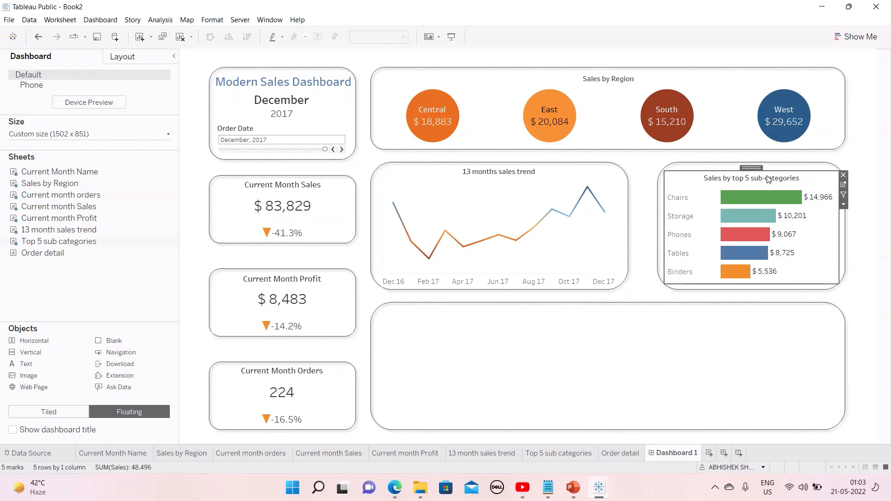
drag(772, 169, 773, 165)
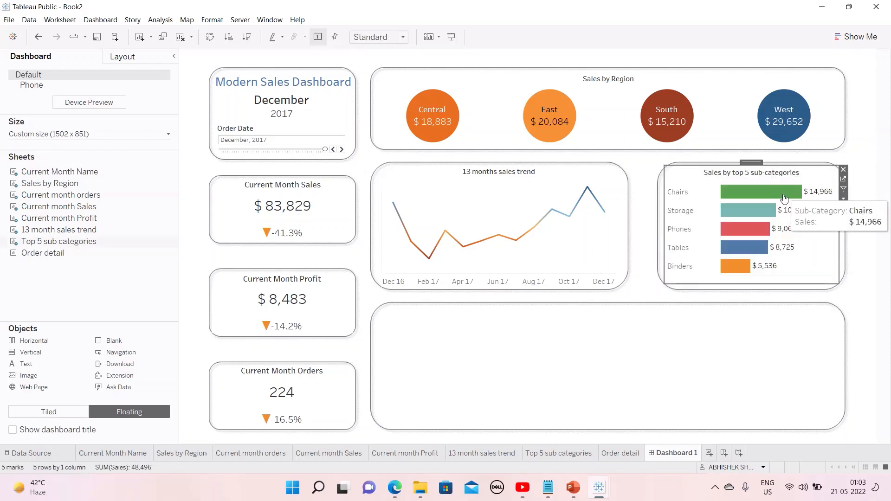
click(850, 301)
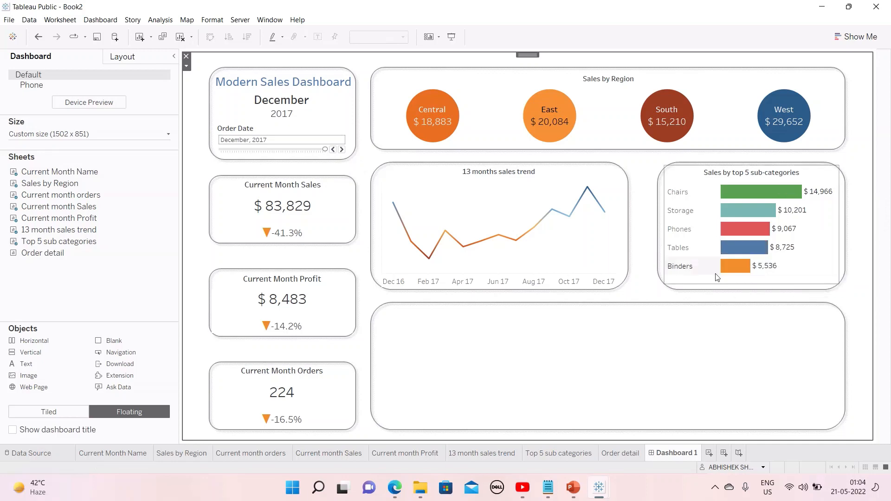
click(699, 256)
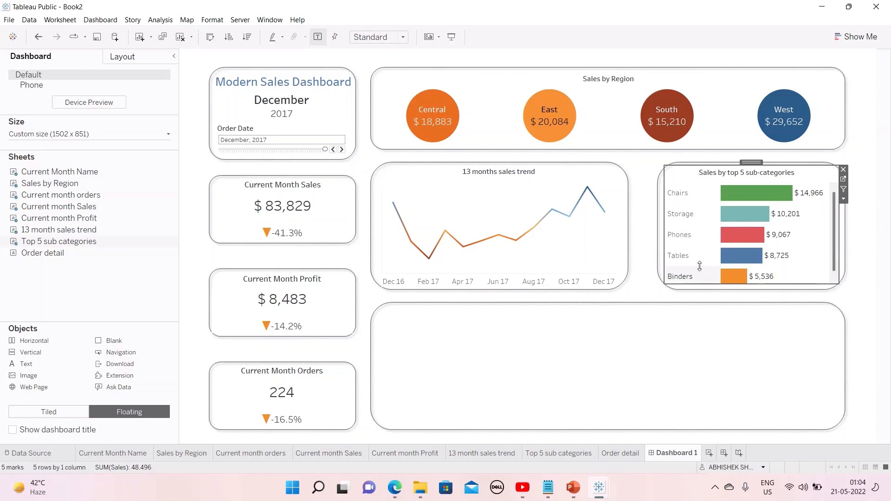
drag(699, 266, 699, 264)
click(863, 296)
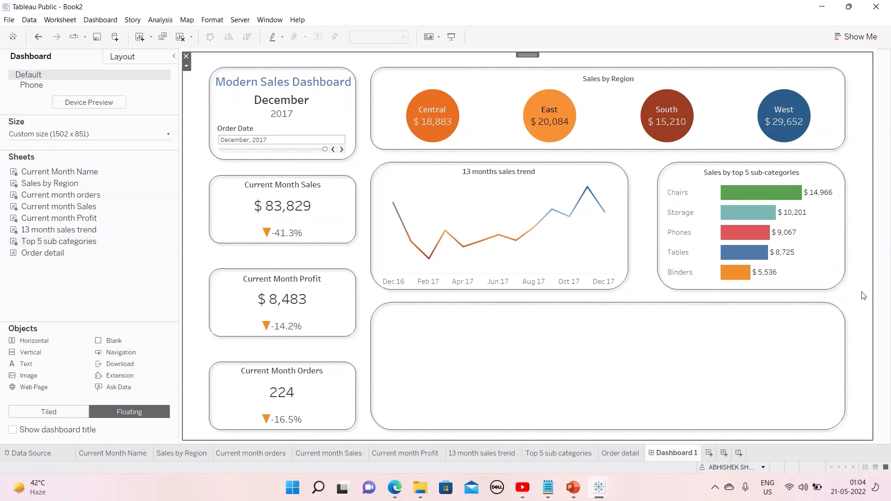
Step: Place the Order detail sheet in the large empty card and resize it to fit inside the outline
drag(43, 253, 388, 306)
drag(618, 363, 835, 346)
drag(751, 436, 750, 425)
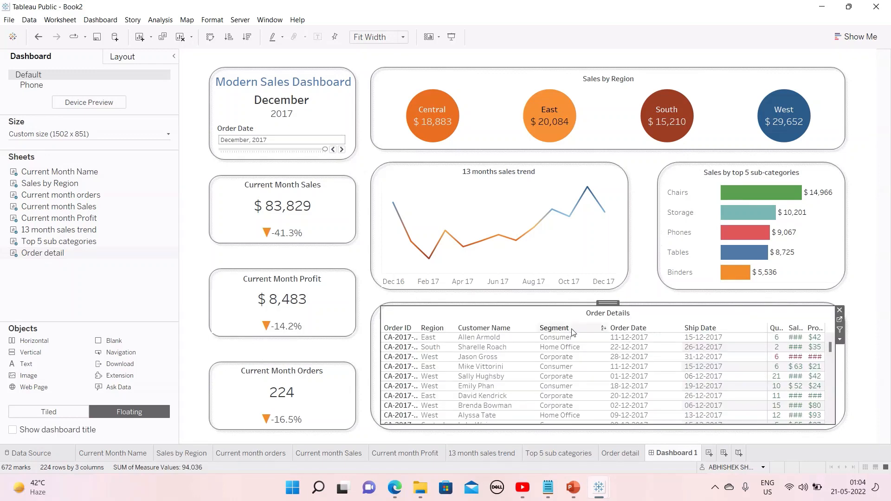
Step: Adjust the Order Details column widths so the order IDs, ship dates, quantity, sales and profit values fit in full
drag(766, 335, 747, 335)
drag(745, 335, 660, 341)
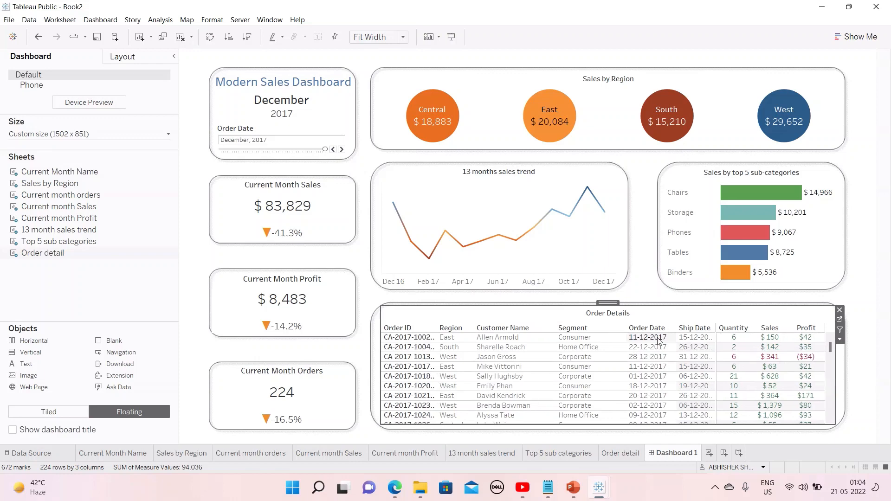
click(628, 338)
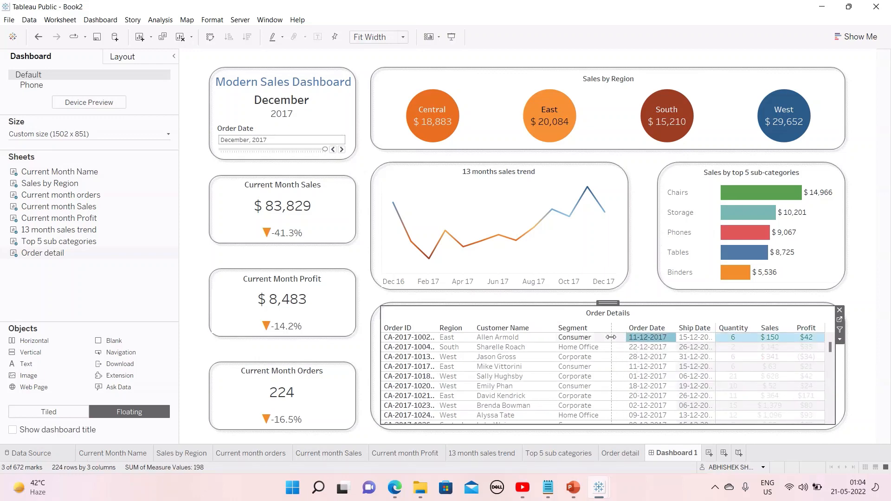
click(625, 339)
drag(564, 338, 549, 338)
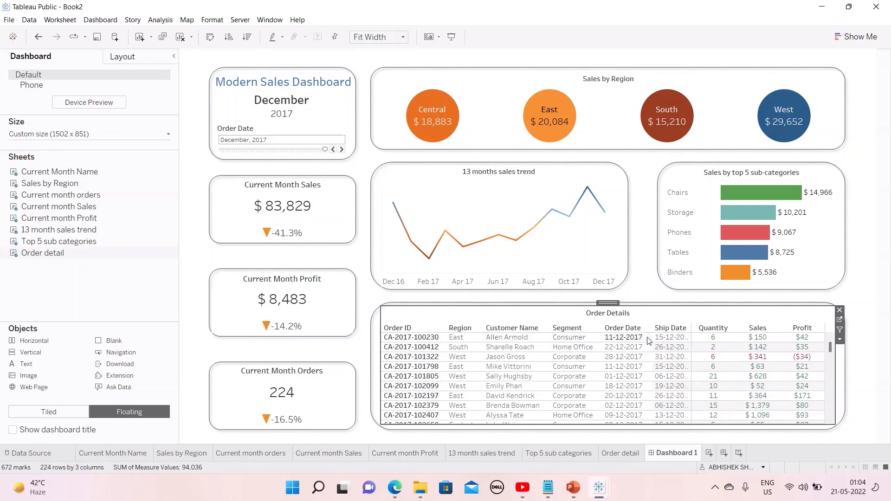
drag(650, 337, 641, 338)
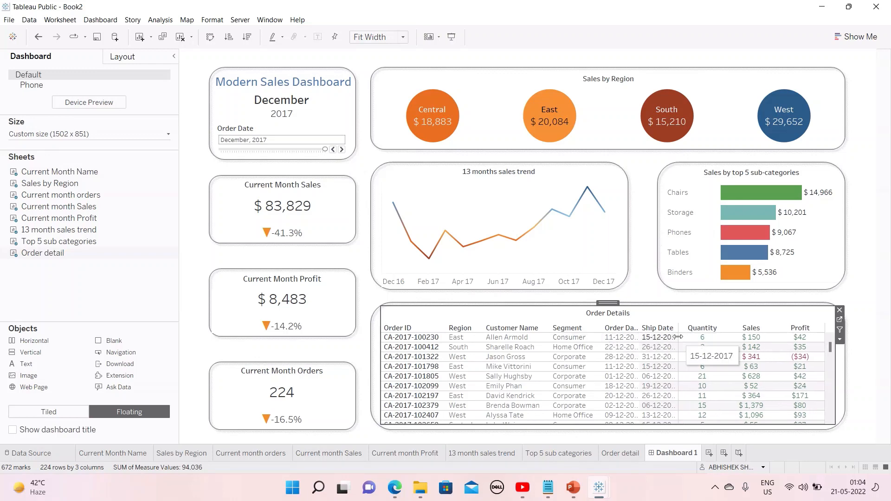
drag(680, 338, 686, 337)
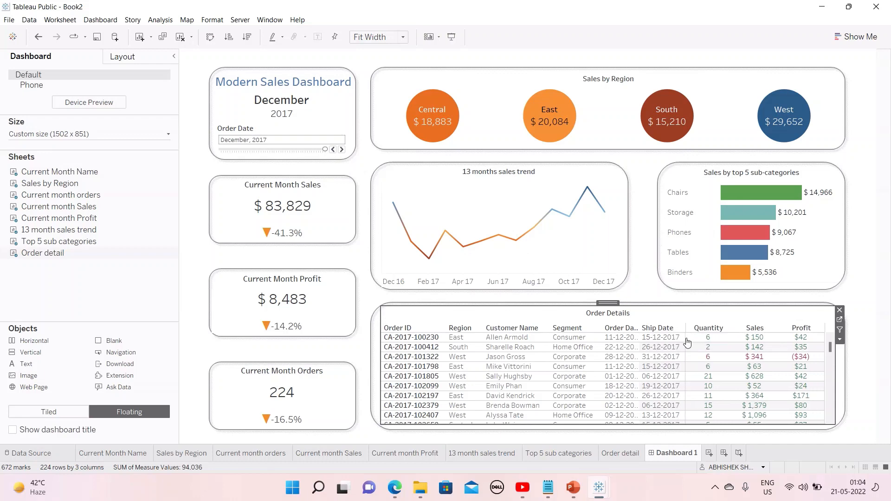
click(866, 365)
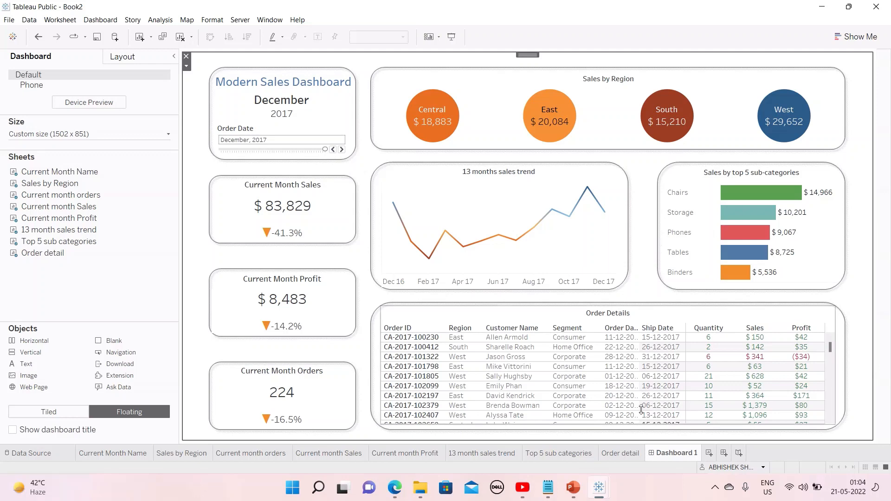
Step: Sort the Order Details table by order date in descending order and adjust its columns to fit the full order dates
click(635, 329)
drag(639, 427, 641, 425)
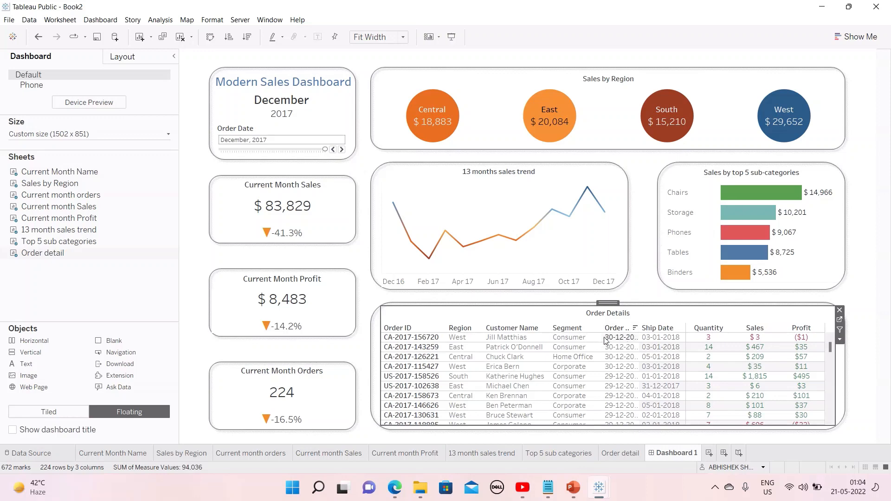
drag(602, 340, 597, 340)
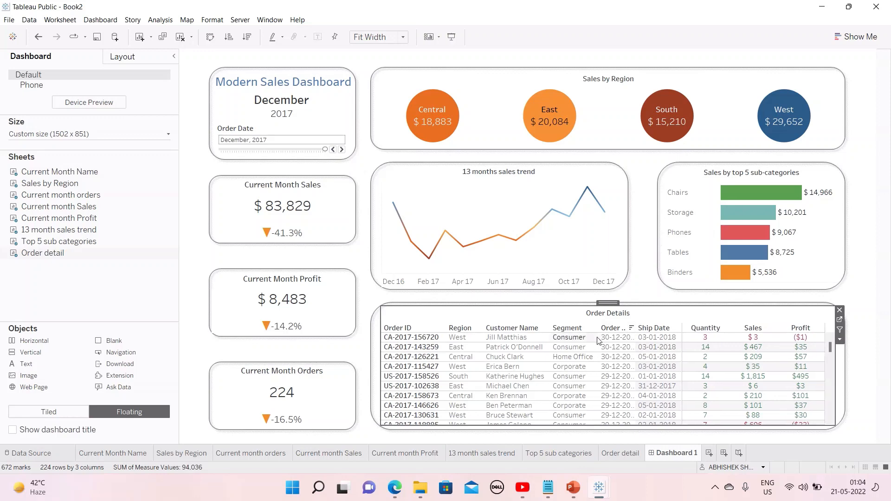
drag(682, 340, 650, 338)
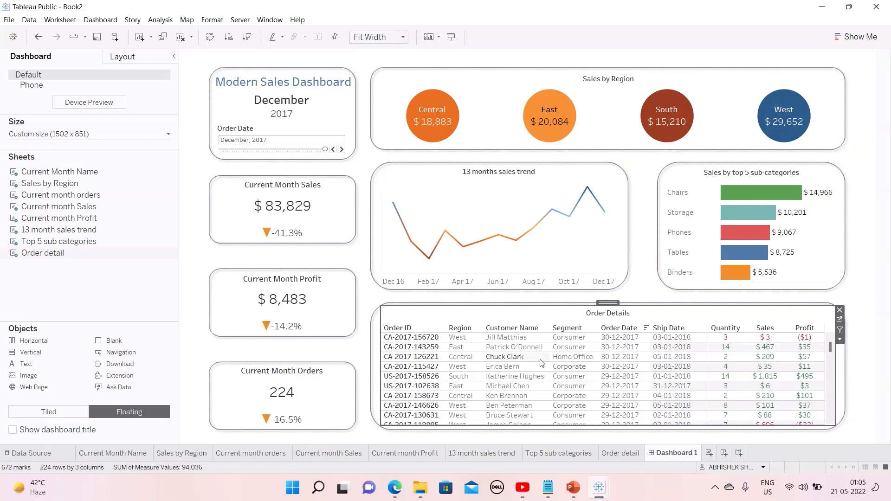
click(865, 352)
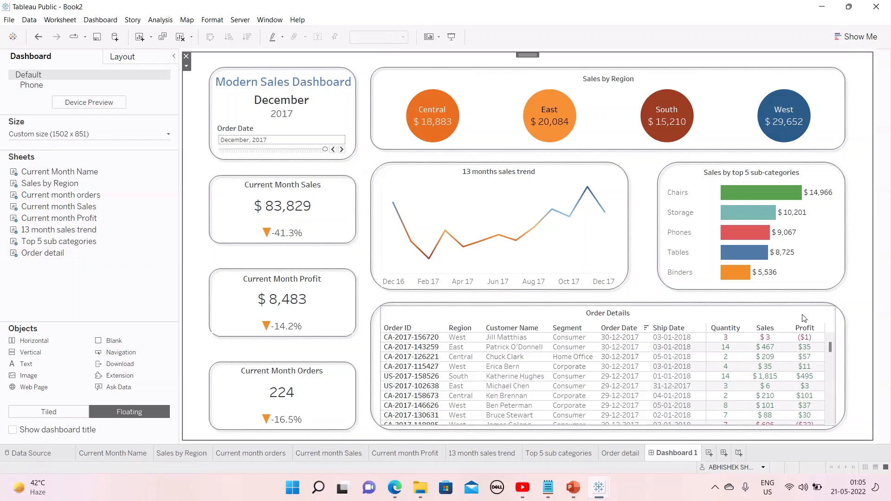
Step: Increase the row height of the Order Details table slightly
click(807, 318)
click(851, 361)
click(830, 344)
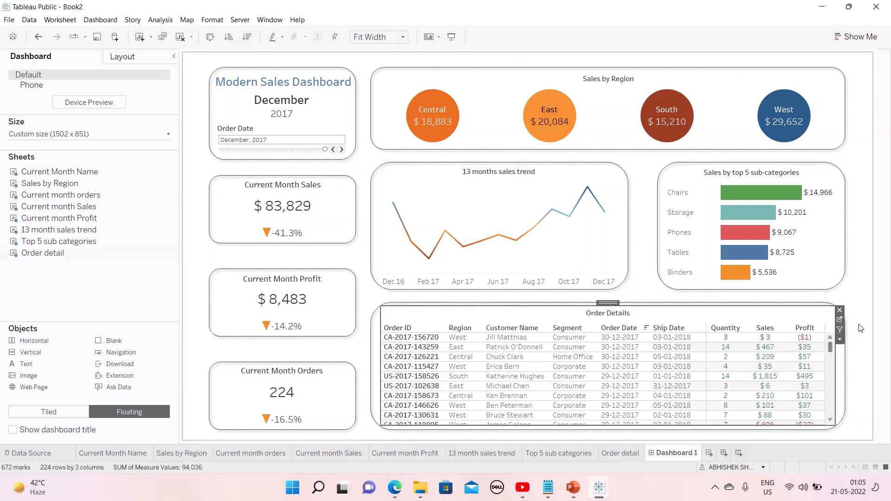
click(843, 392)
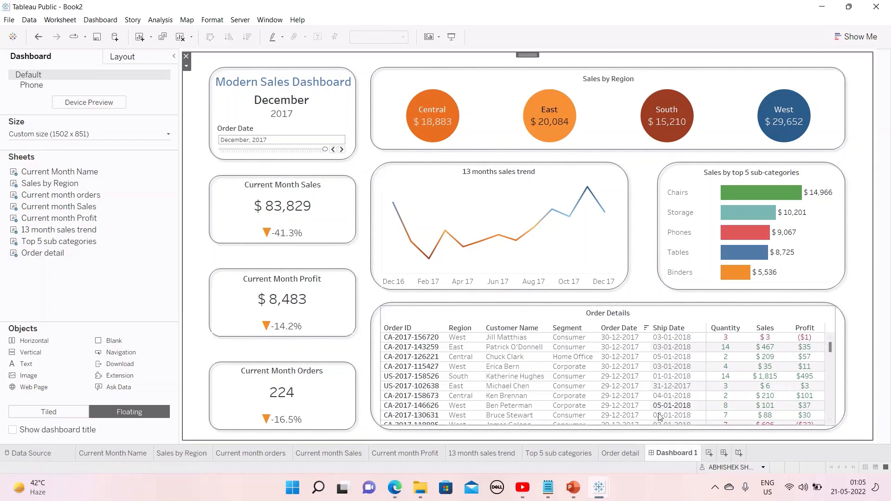
mouse_move(830, 348)
mouse_down()
mouse_move(832, 378)
mouse_move(829, 342)
mouse_up()
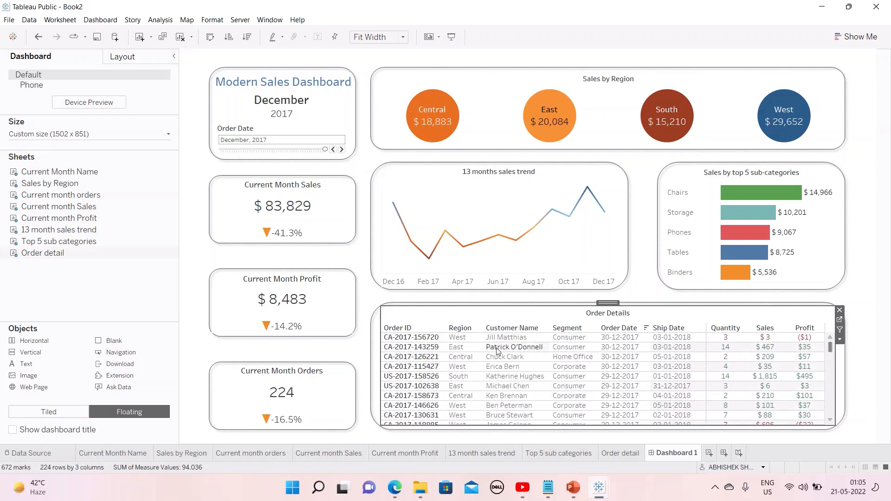
drag(471, 351, 472, 353)
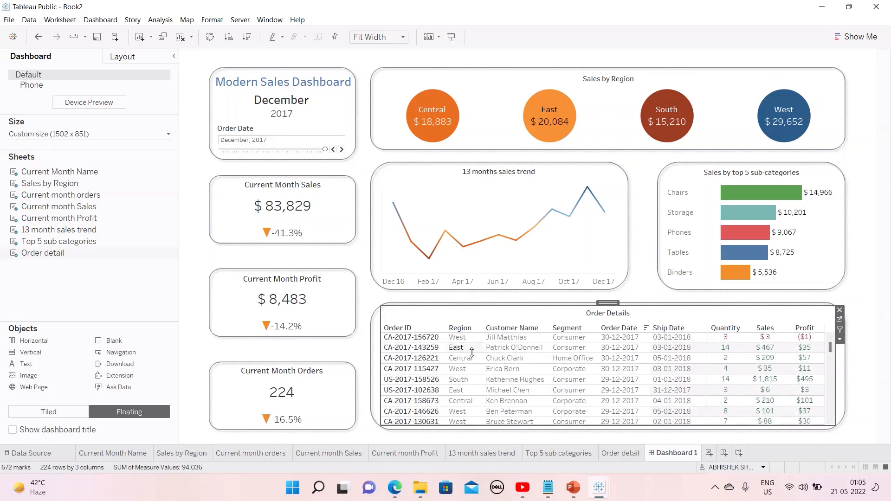
click(872, 355)
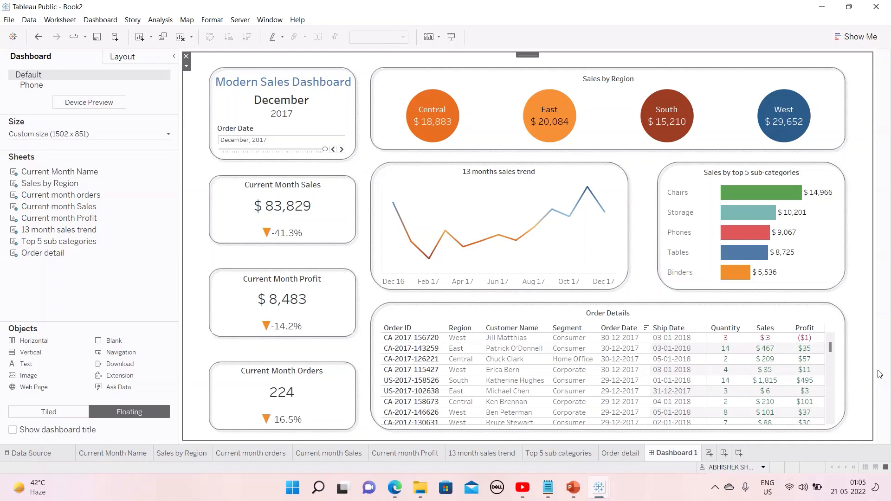
Step: Use the Sales by Region sheet as a filter for the dashboard
click(710, 78)
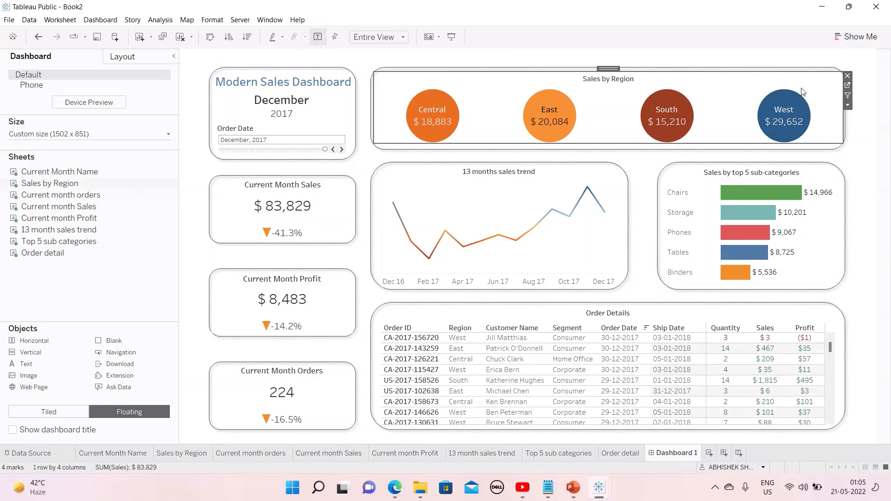
click(848, 96)
Step: In presentation mode, filter the dashboard by Central, East, South and West in turn, and clear the region selection
click(452, 38)
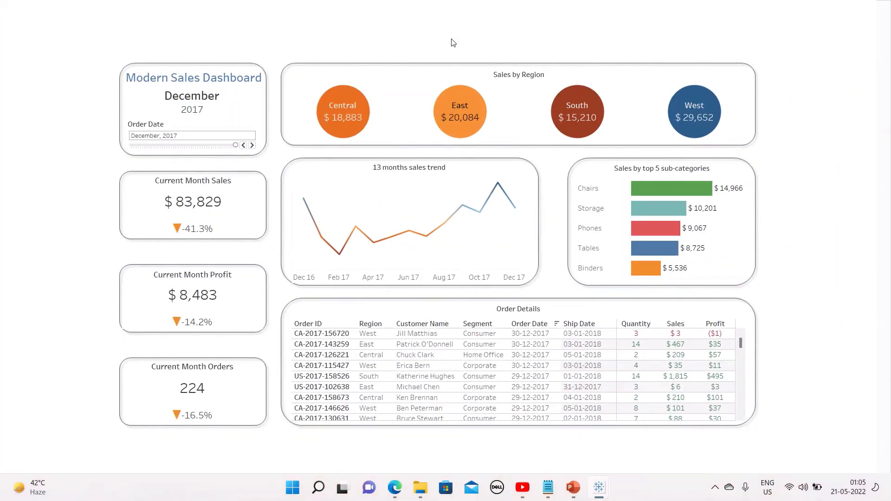
click(345, 115)
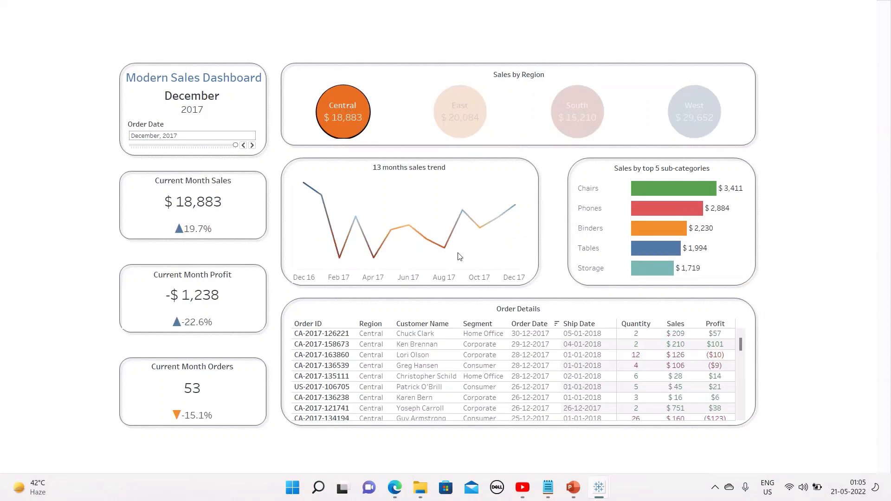
click(468, 106)
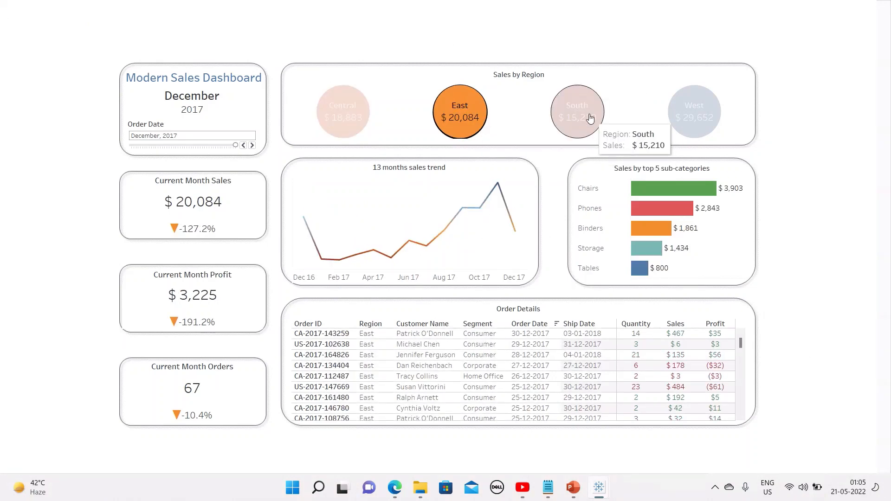
click(591, 118)
click(693, 115)
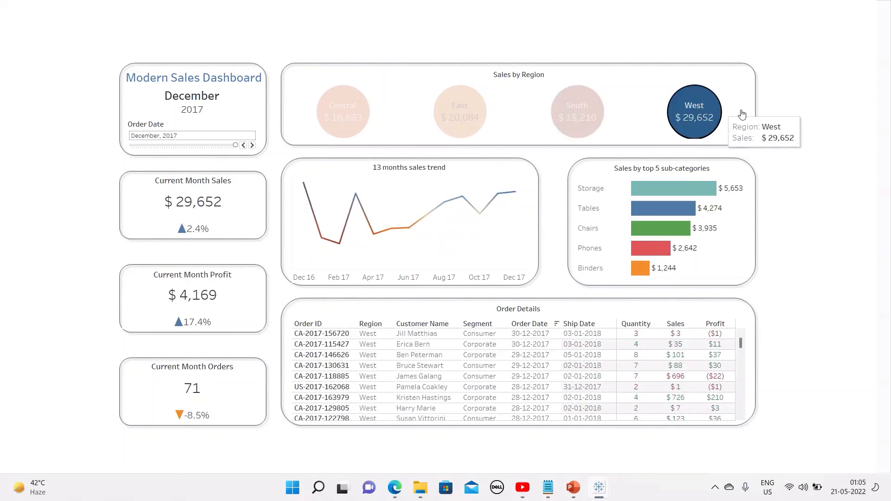
click(789, 114)
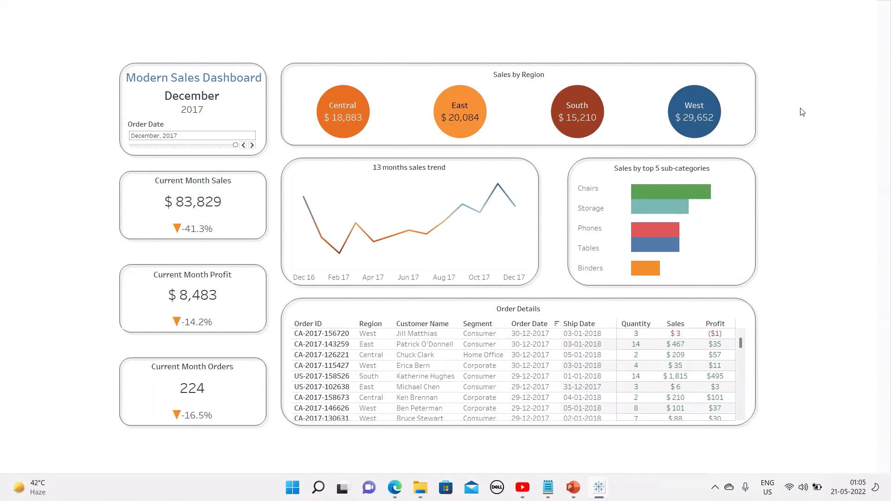
Step: Test the Order Date filter by stepping back through the 2017 months, return it to December 2017, and leave presentation mode
click(242, 146)
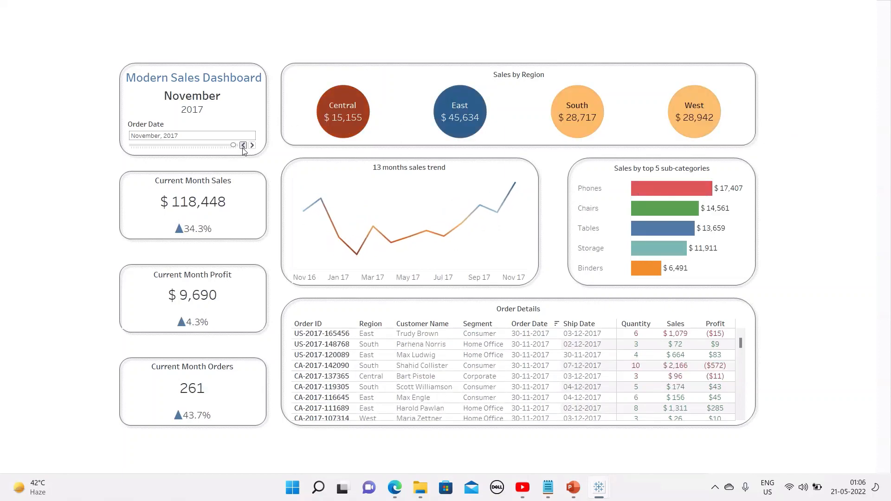
click(243, 146)
click(242, 146)
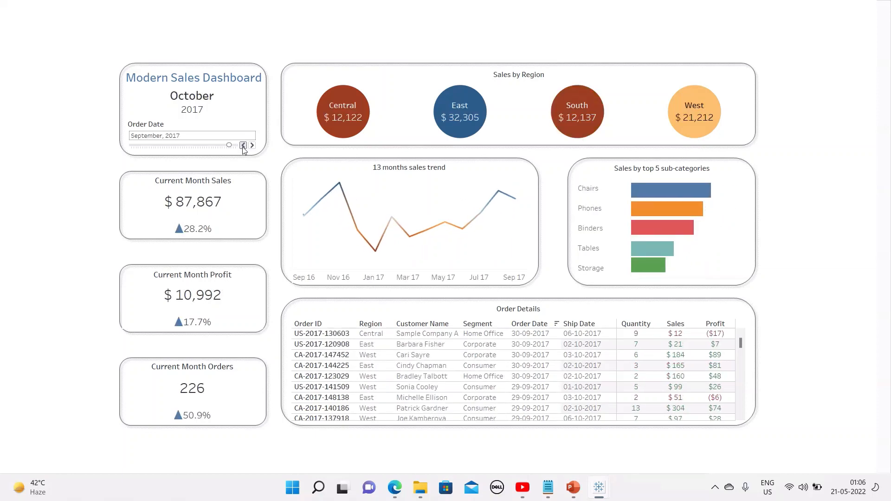
click(243, 146)
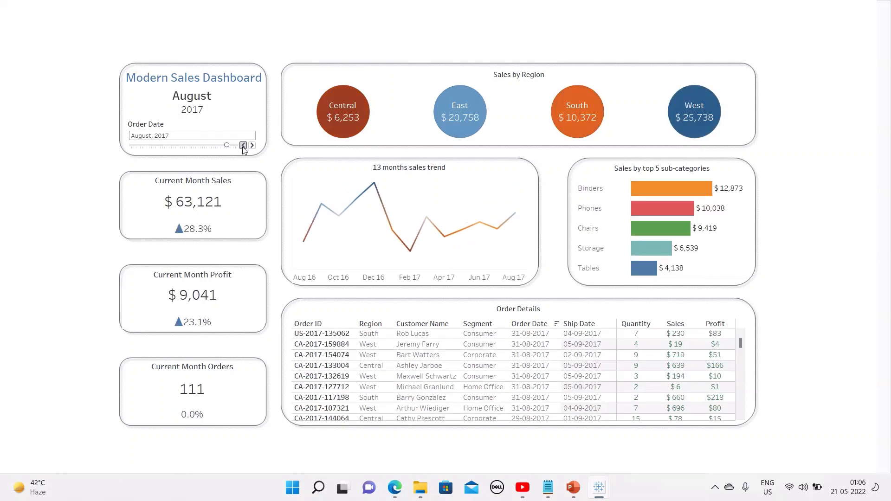
click(243, 145)
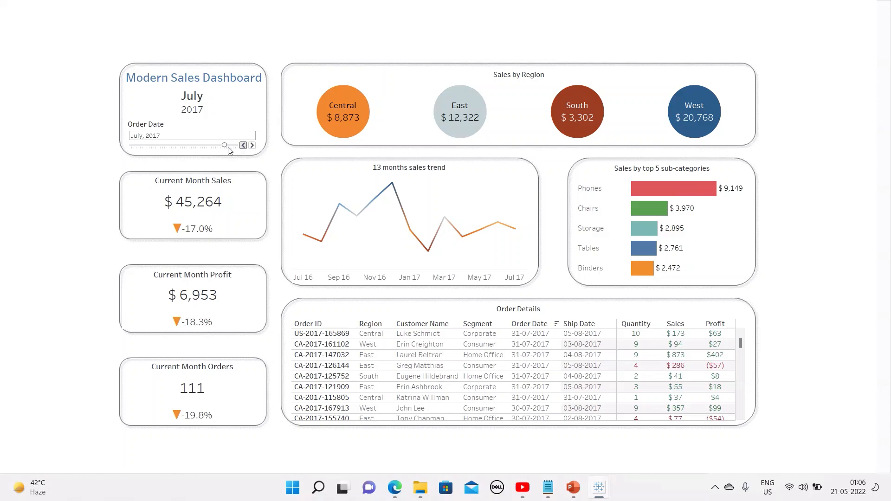
click(242, 146)
drag(224, 145, 245, 146)
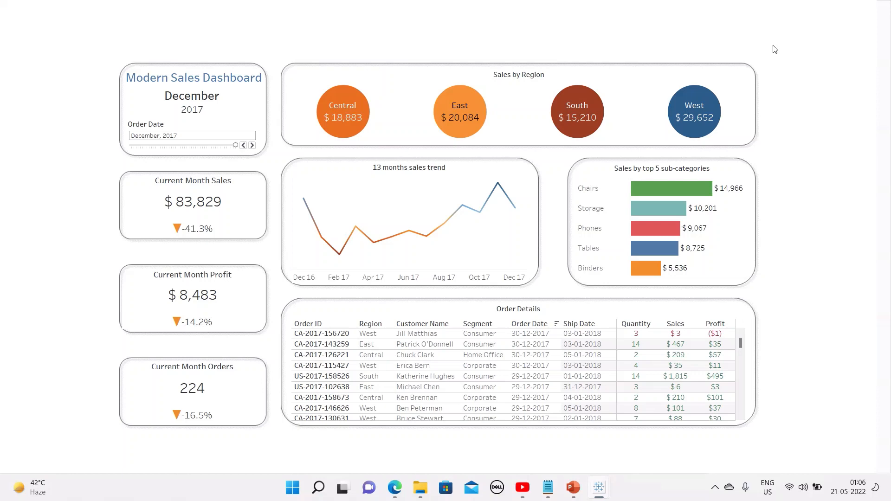
key(Escape)
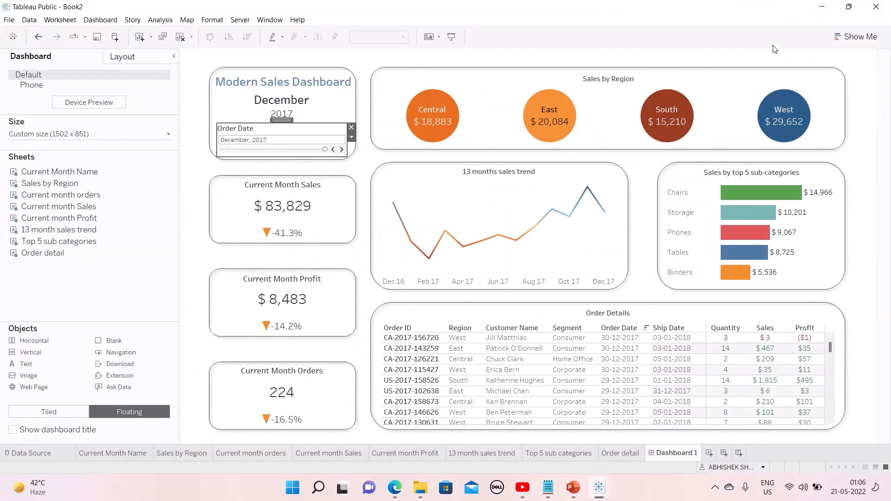
click(715, 487)
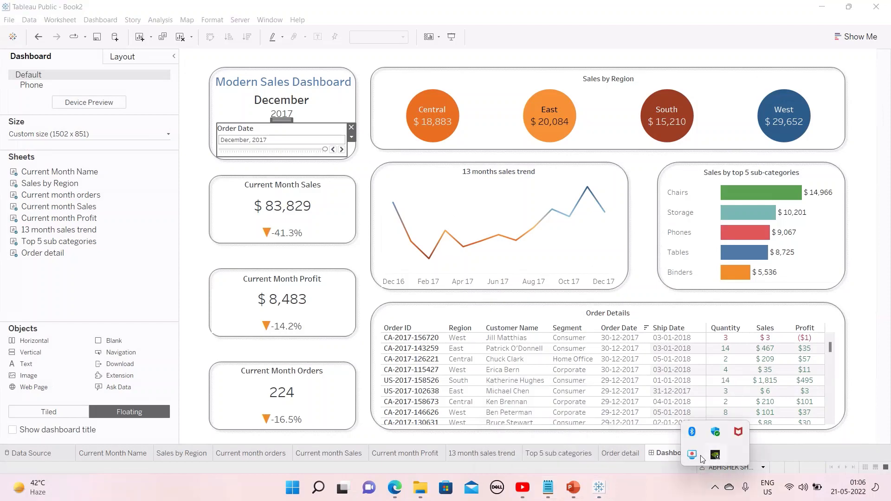